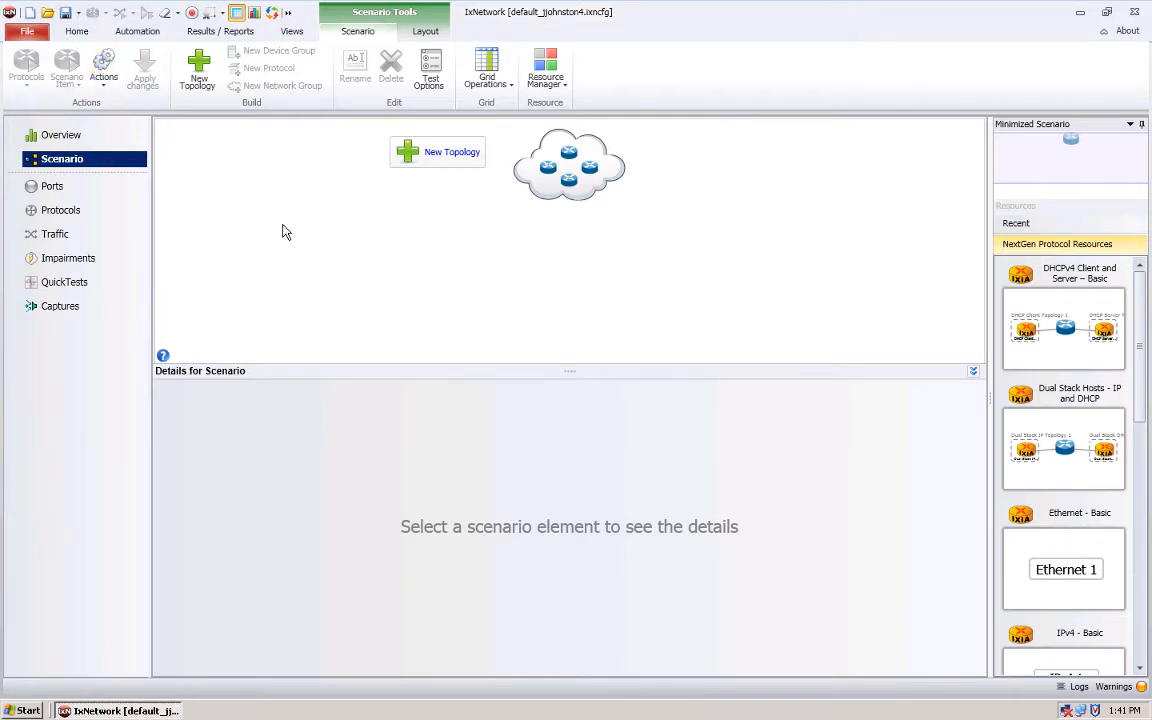
- Start a new topology and add ports 11 and 12 of Card 04 on chassis 10.200.134.44 to the configuration
left_click(437, 158)
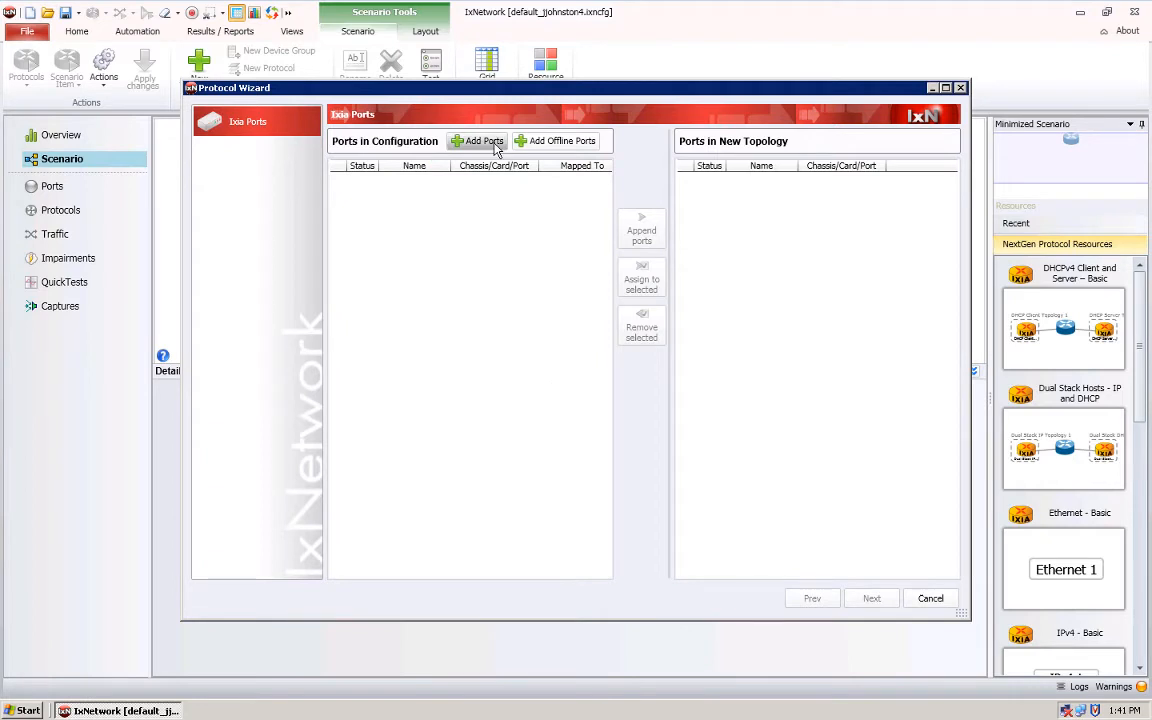
left_click(494, 144)
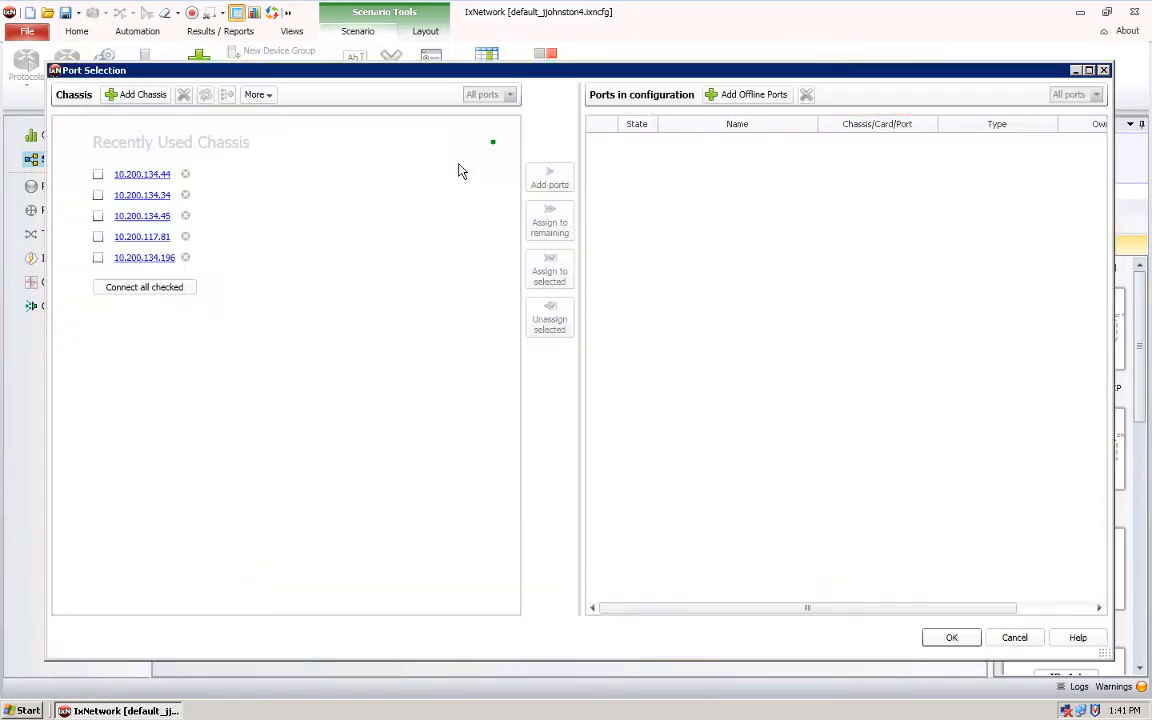
left_click(118, 160)
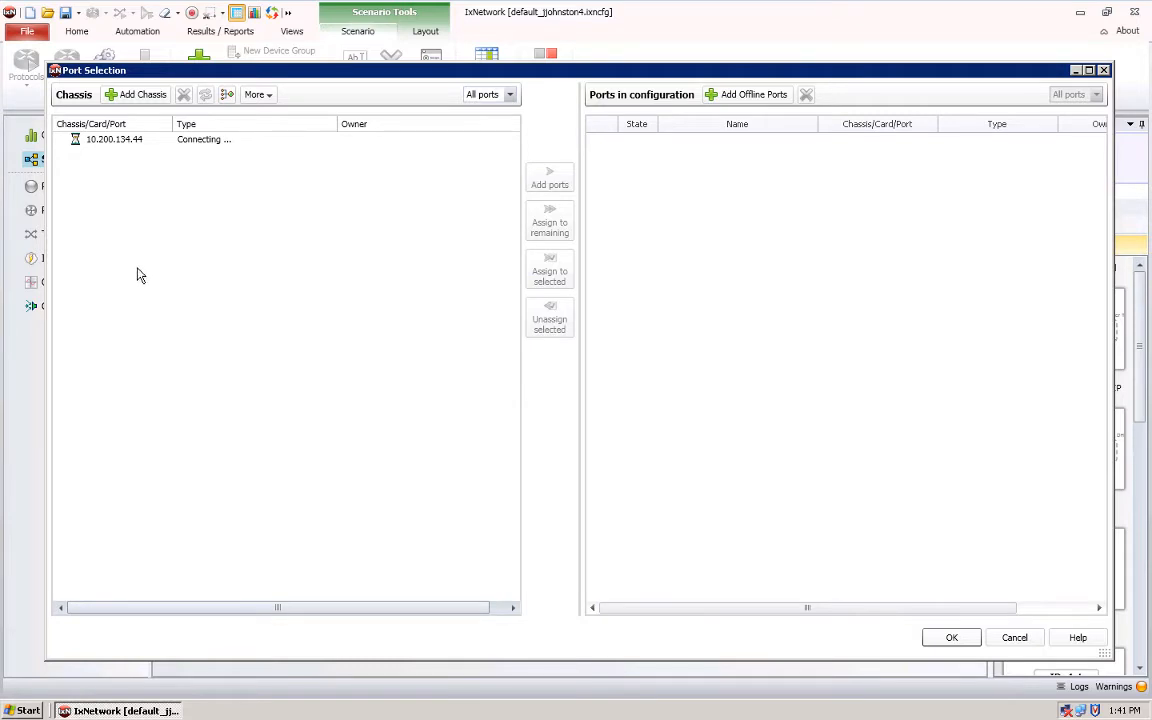
left_click(77, 178)
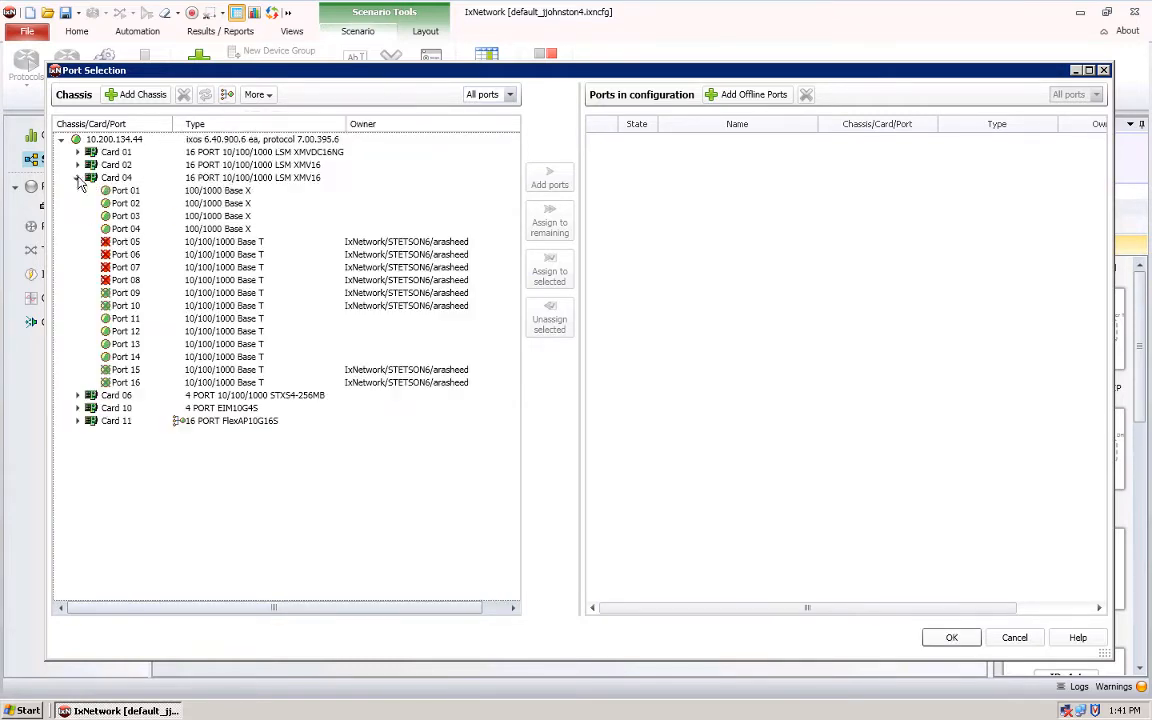
left_click(122, 318)
left_click(130, 331, "shift")
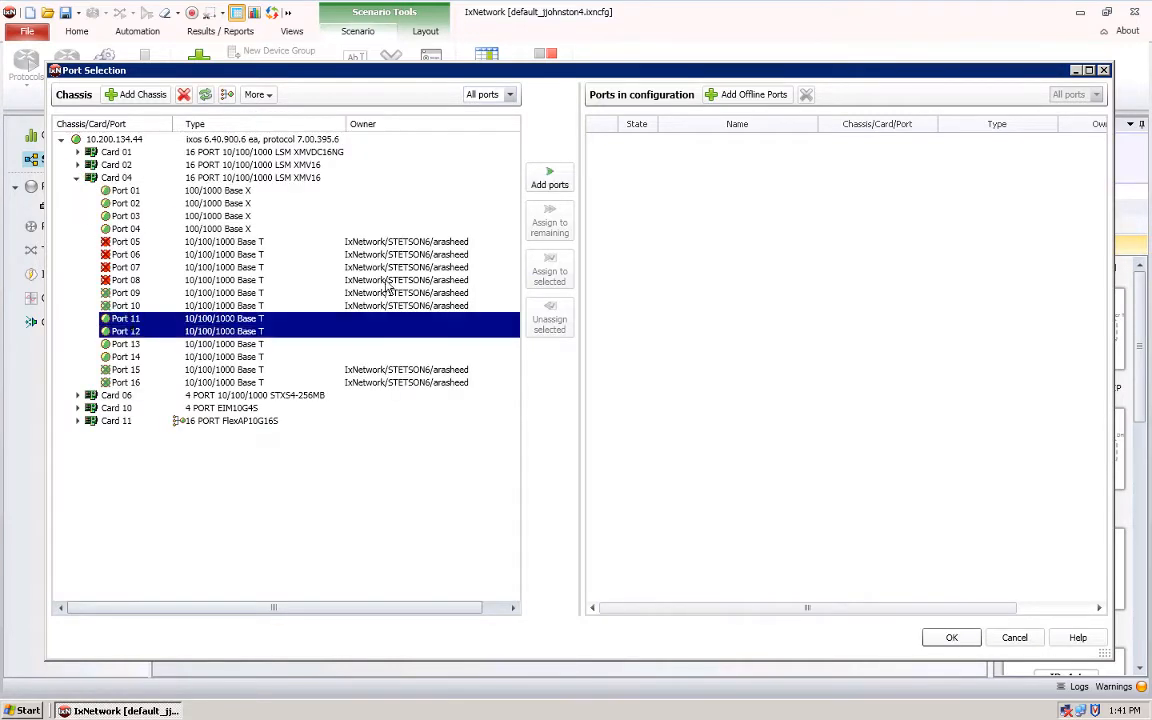
left_click(549, 178)
left_click(962, 643)
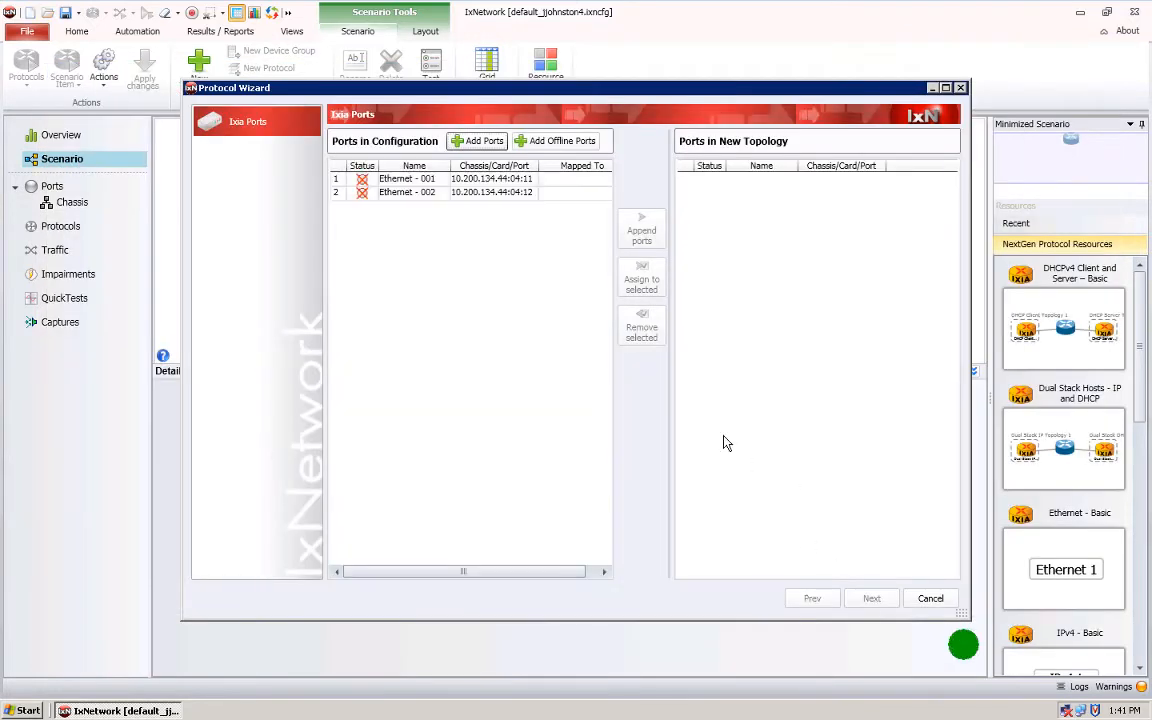
- Append Ethernet - 001 and Ethernet - 002 to the new topology and finish it with the NextGen IPv4 protocol
left_click(373, 181)
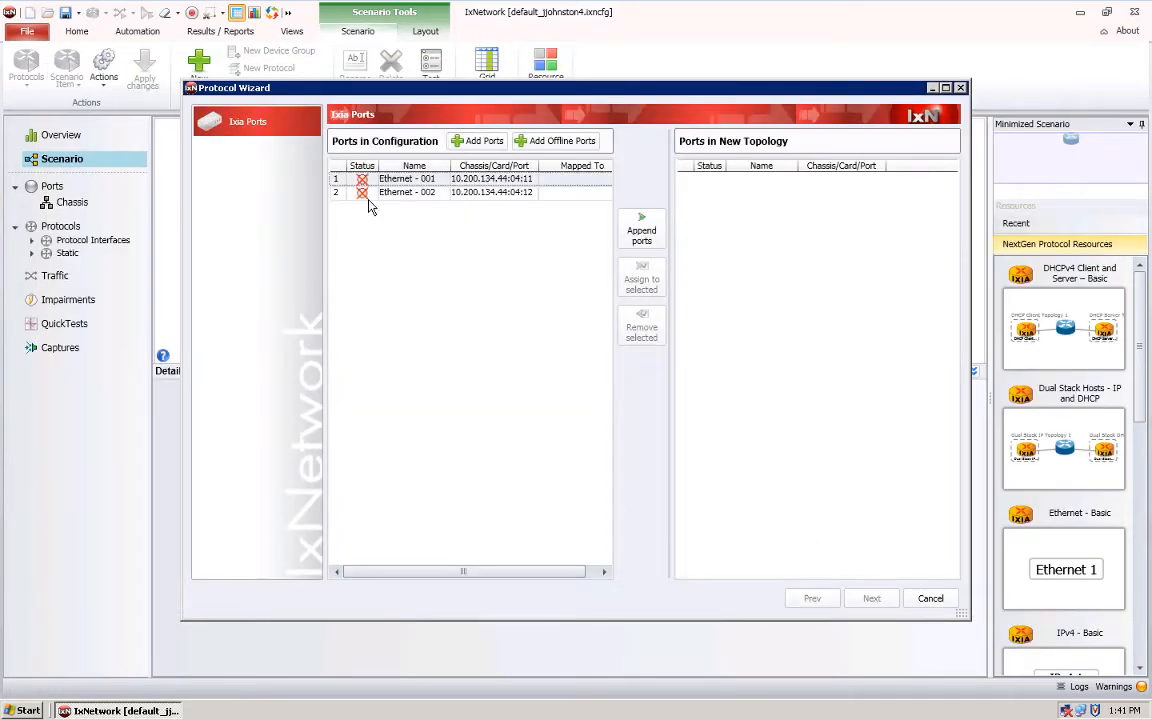
left_click(642, 236)
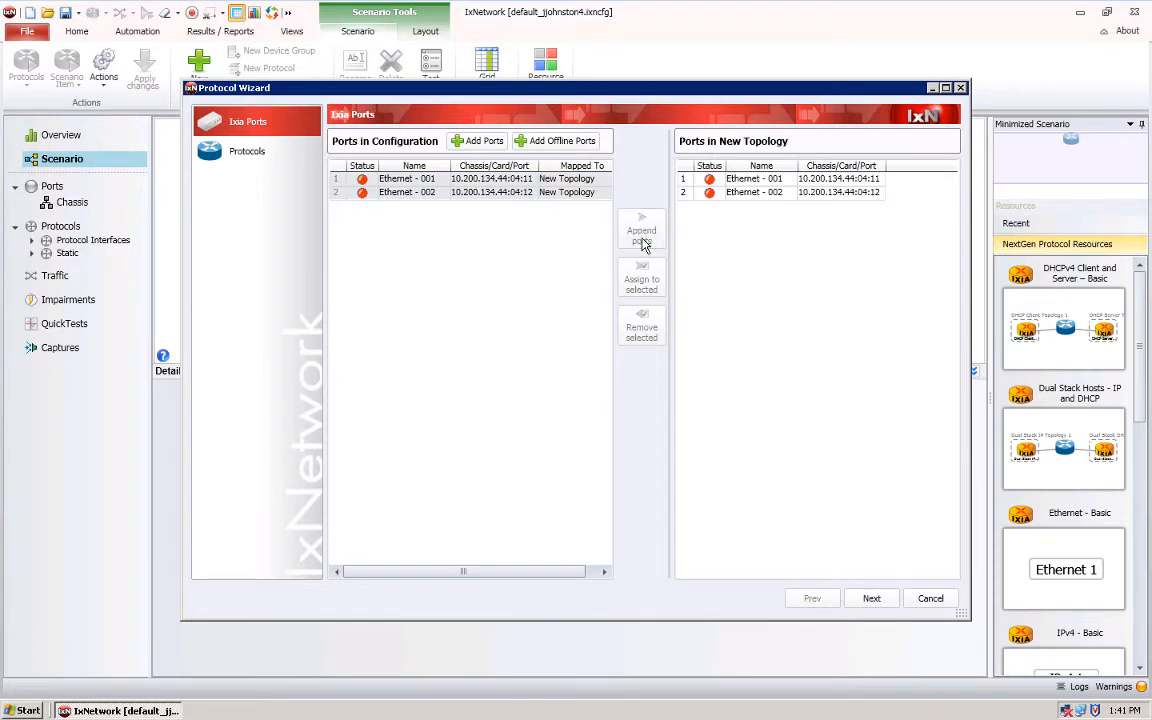
left_click(872, 600)
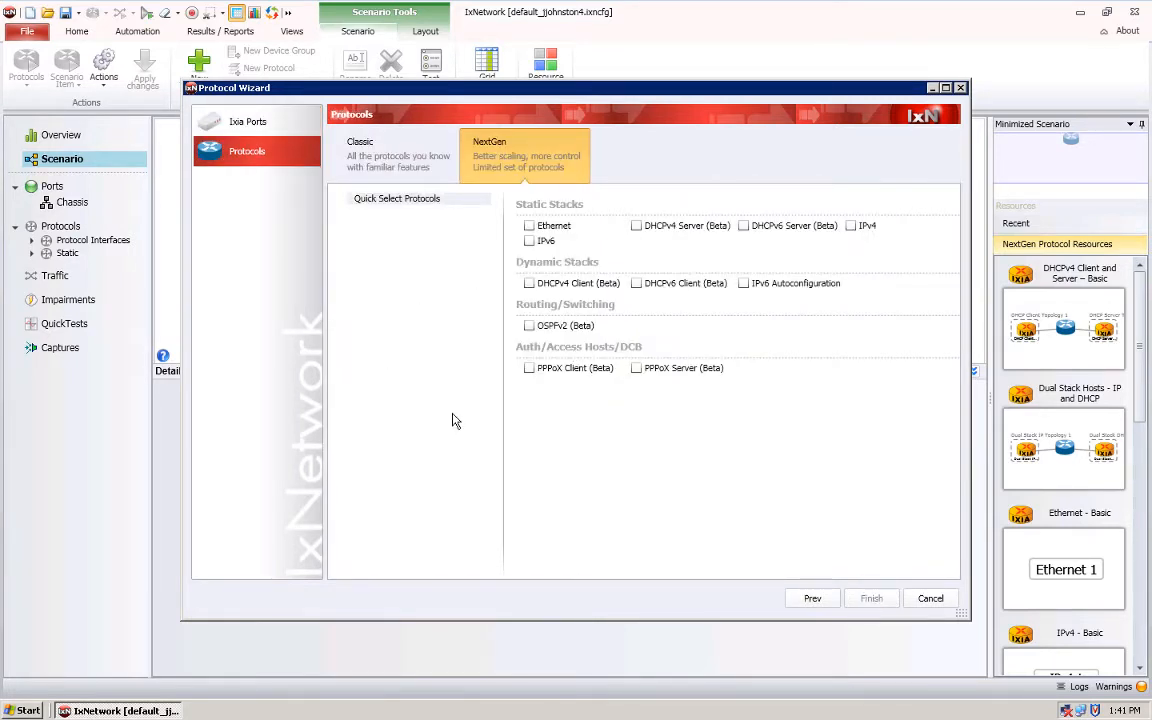
left_click(851, 225)
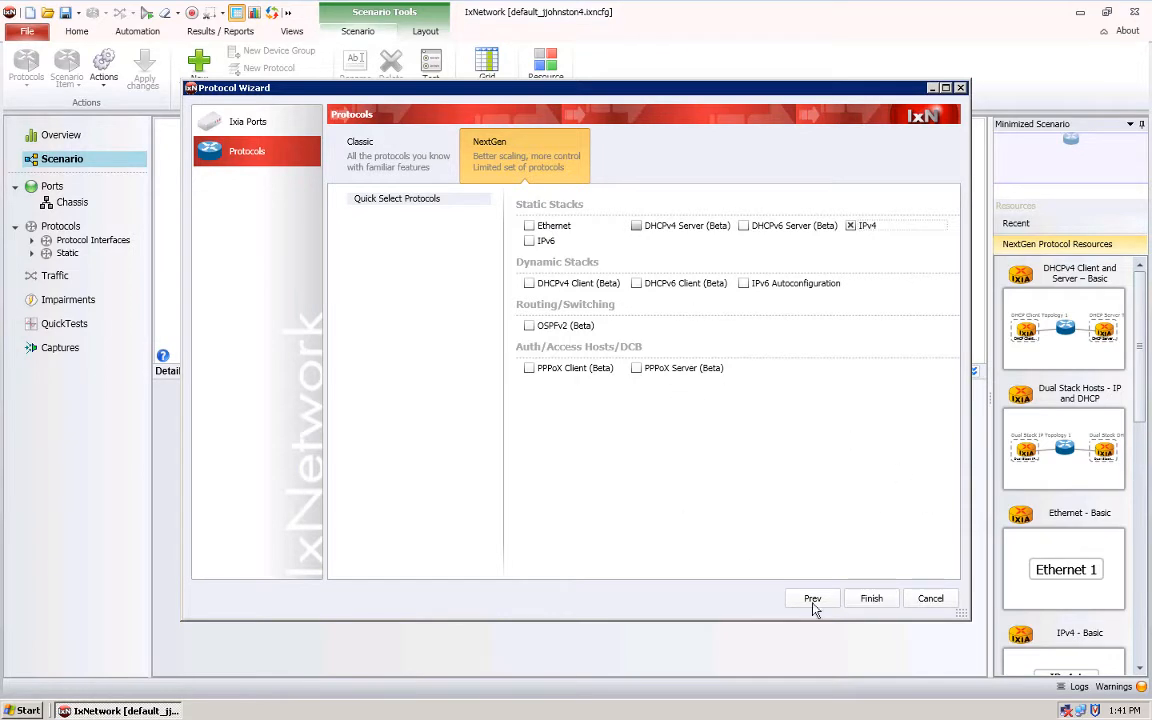
left_click(871, 600)
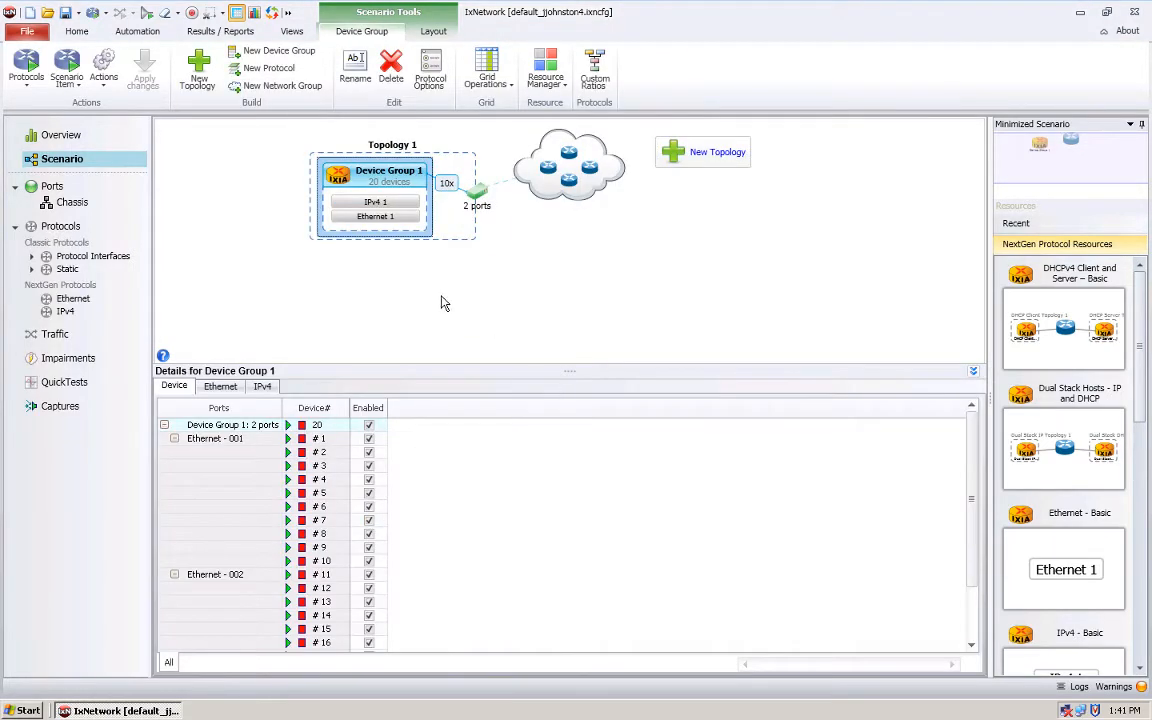
- Check the ports assigned to the topology and rename the topology as "My Ipv4 Topology 1"
left_click(476, 195)
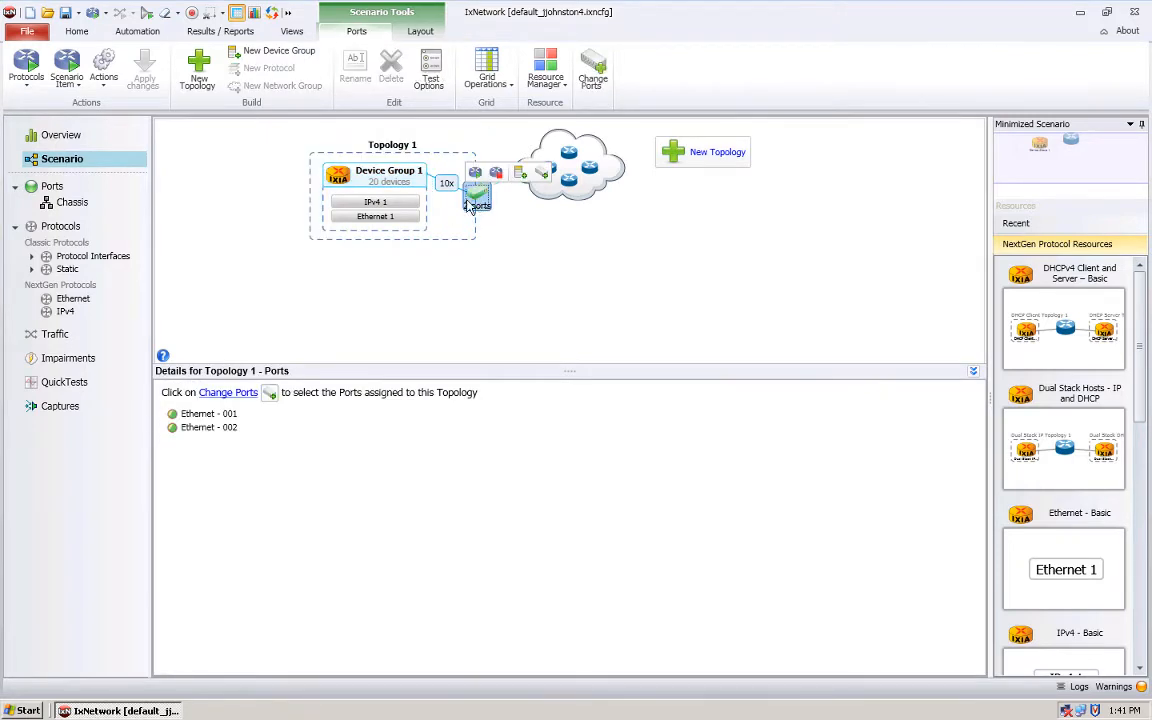
left_click(390, 146)
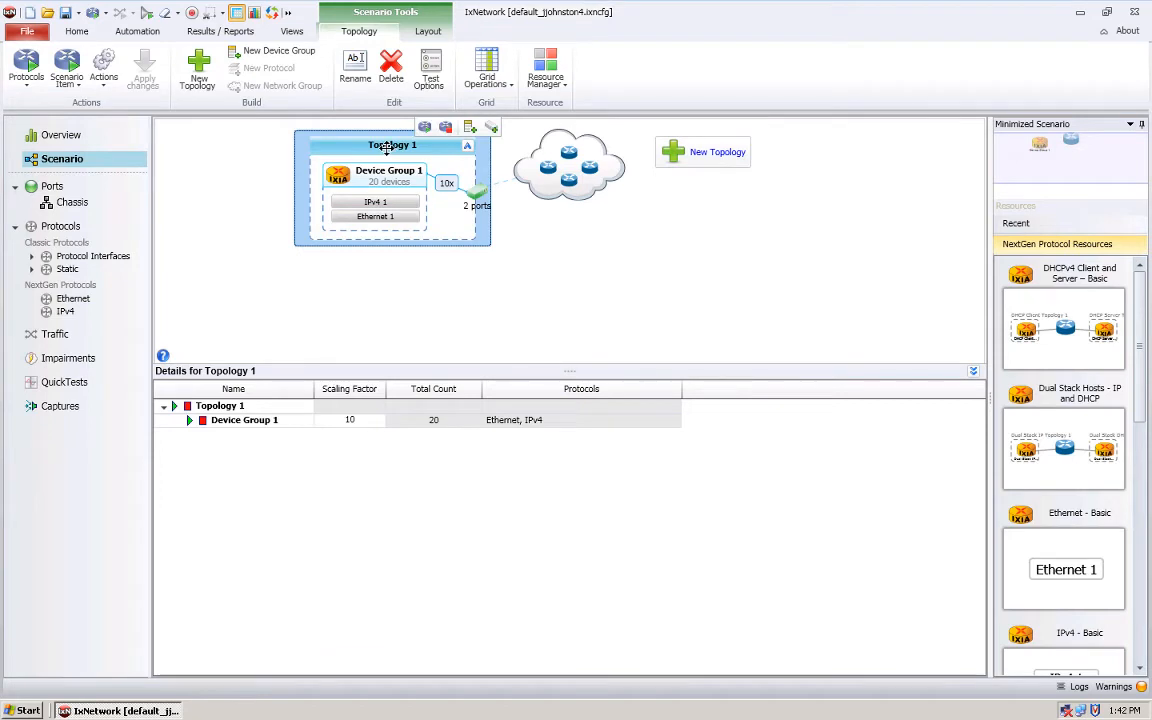
left_click(388, 146)
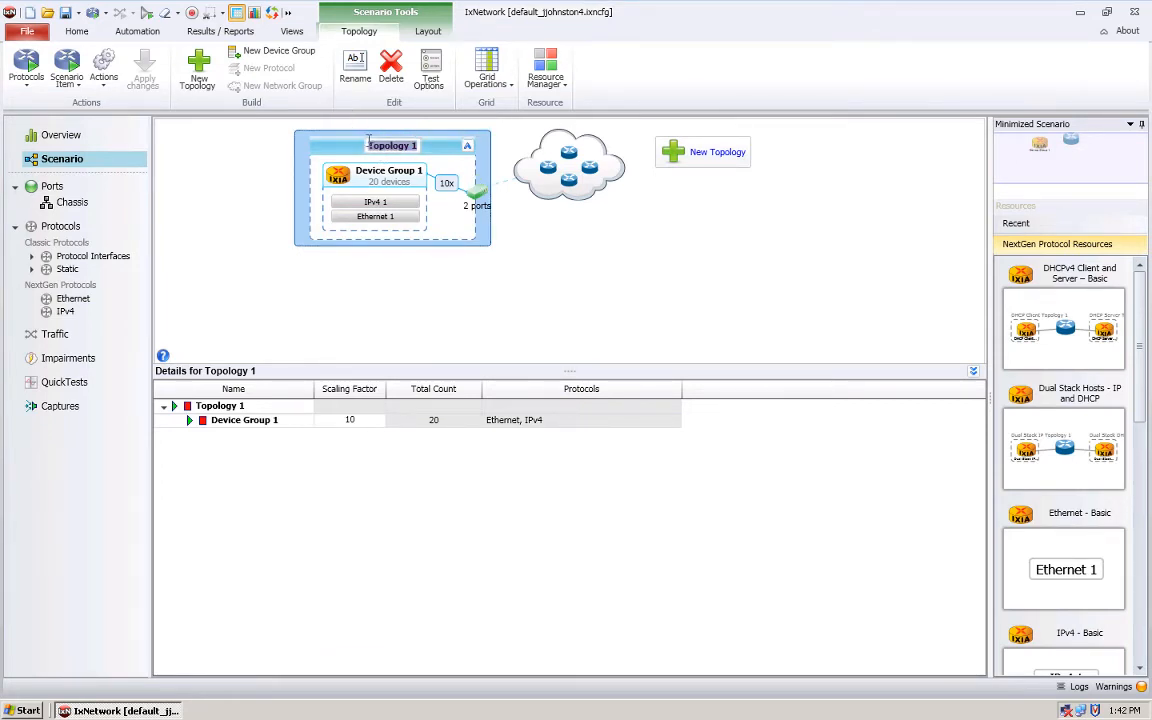
left_click(368, 145)
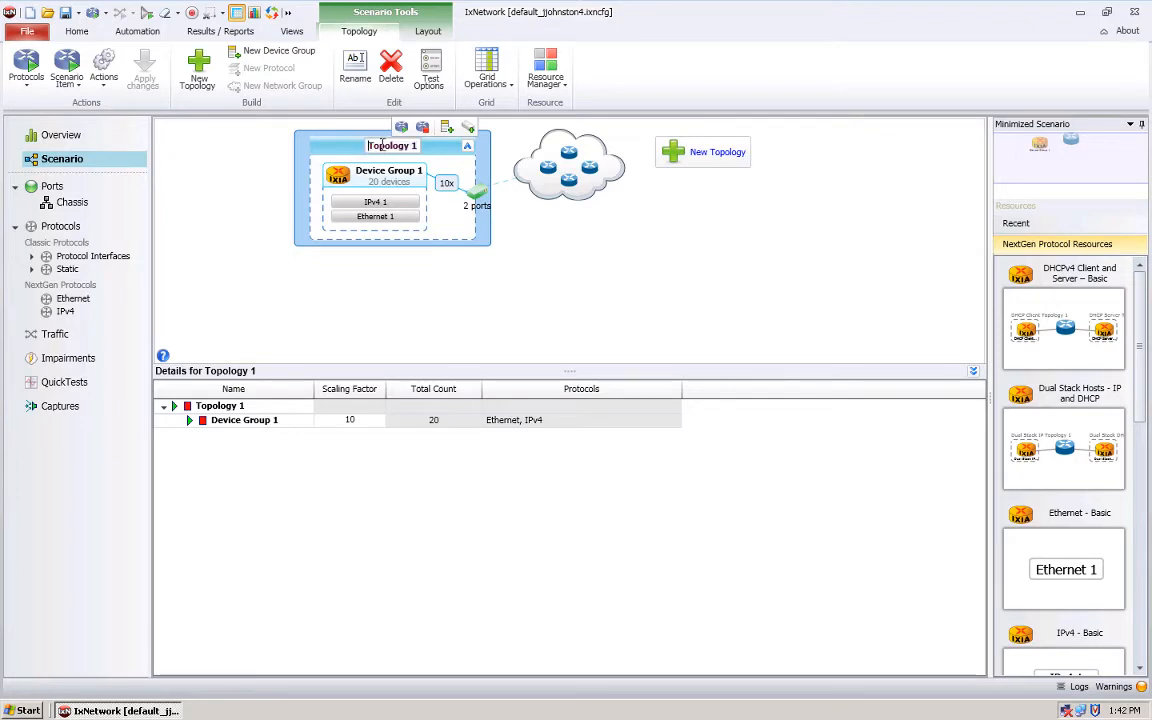
type("Ipv4")
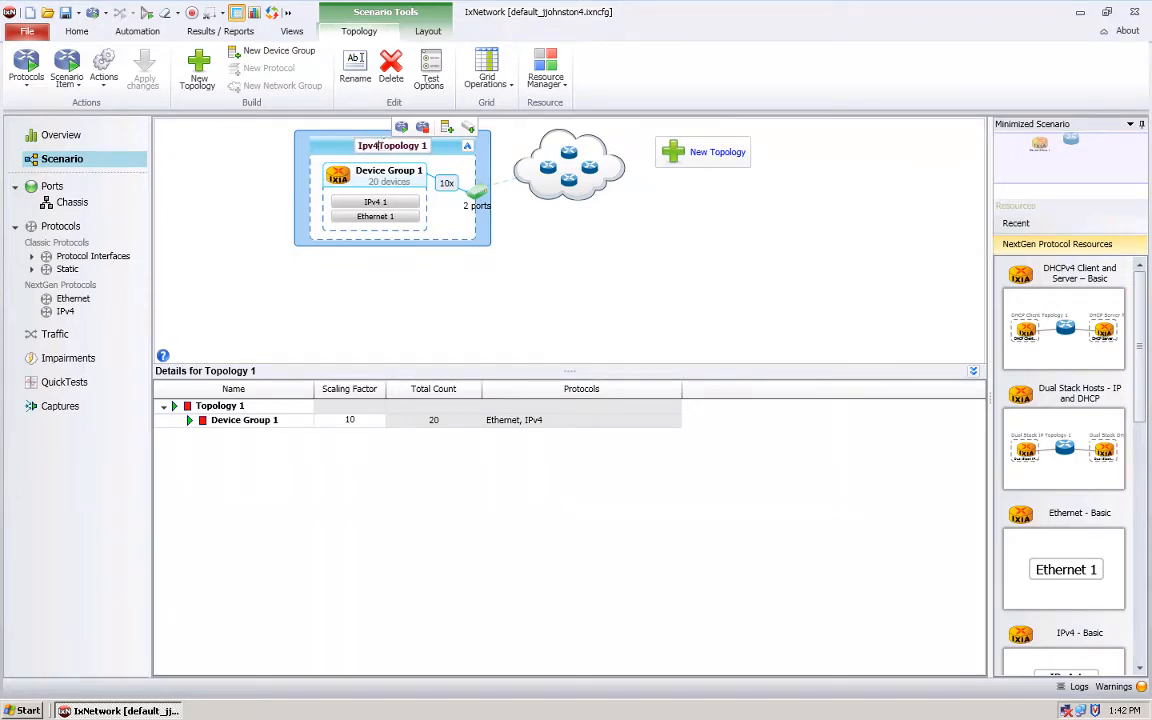
key("Home")
type("My")
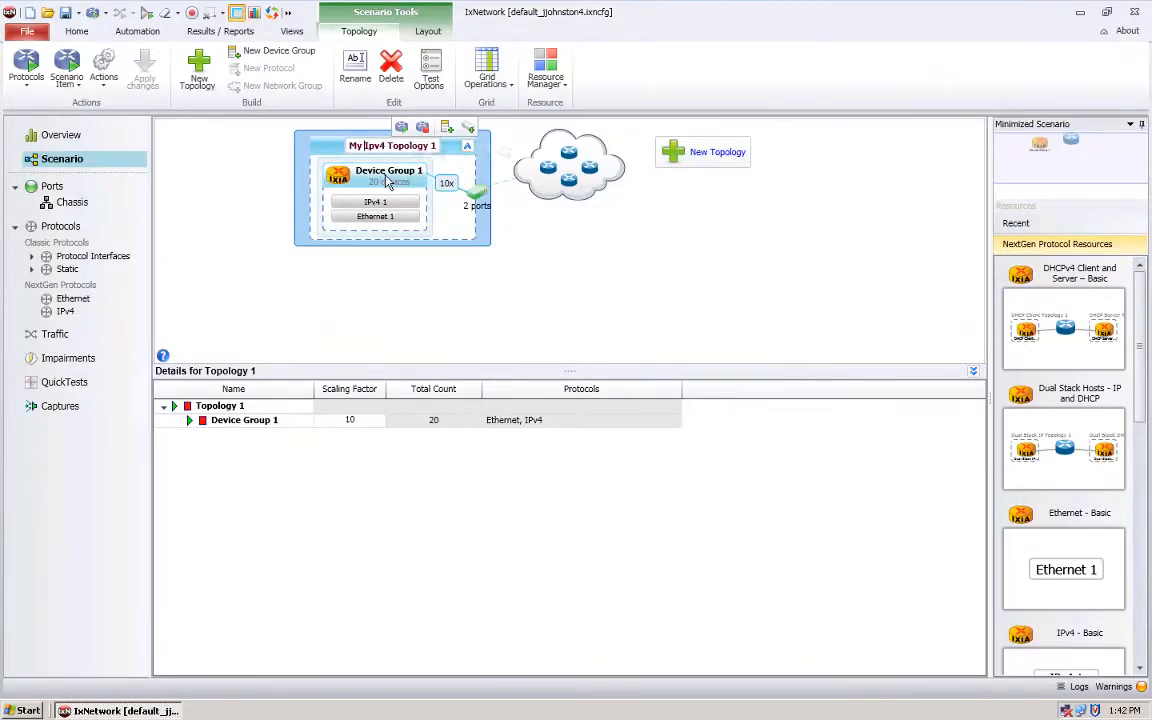
- Rename the device group inside the topology as "My Ipv4 Device Group 1"
left_click(360, 175)
key("Home")
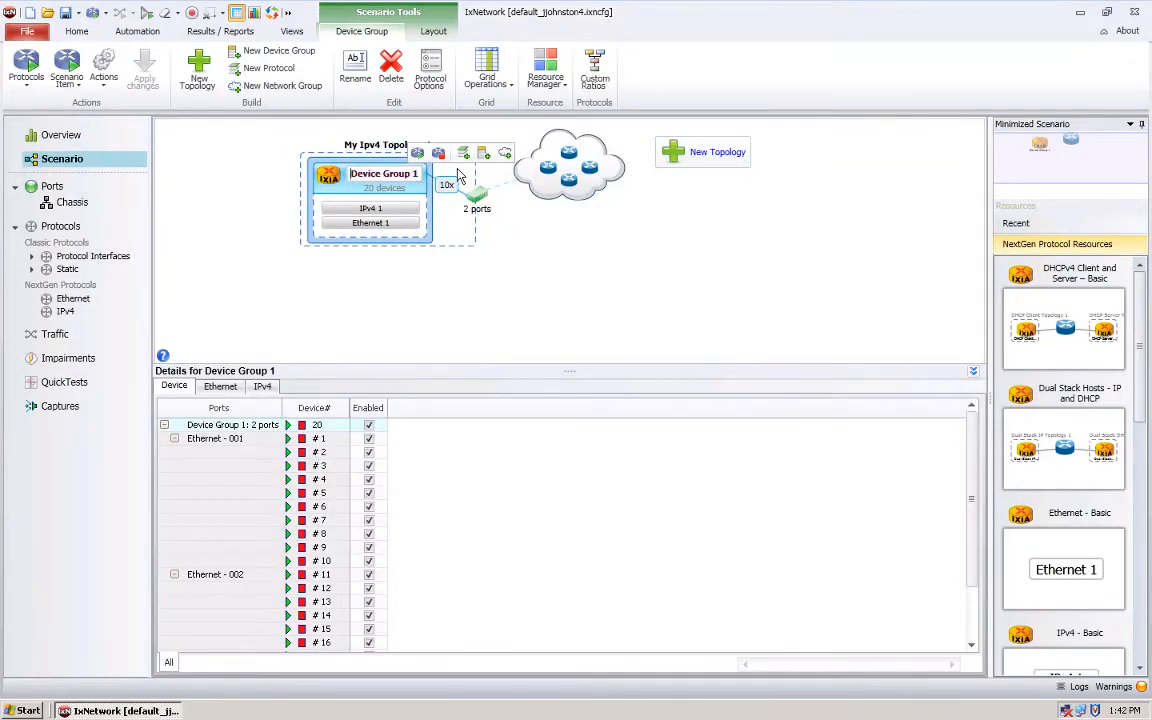
type("My Ipv4")
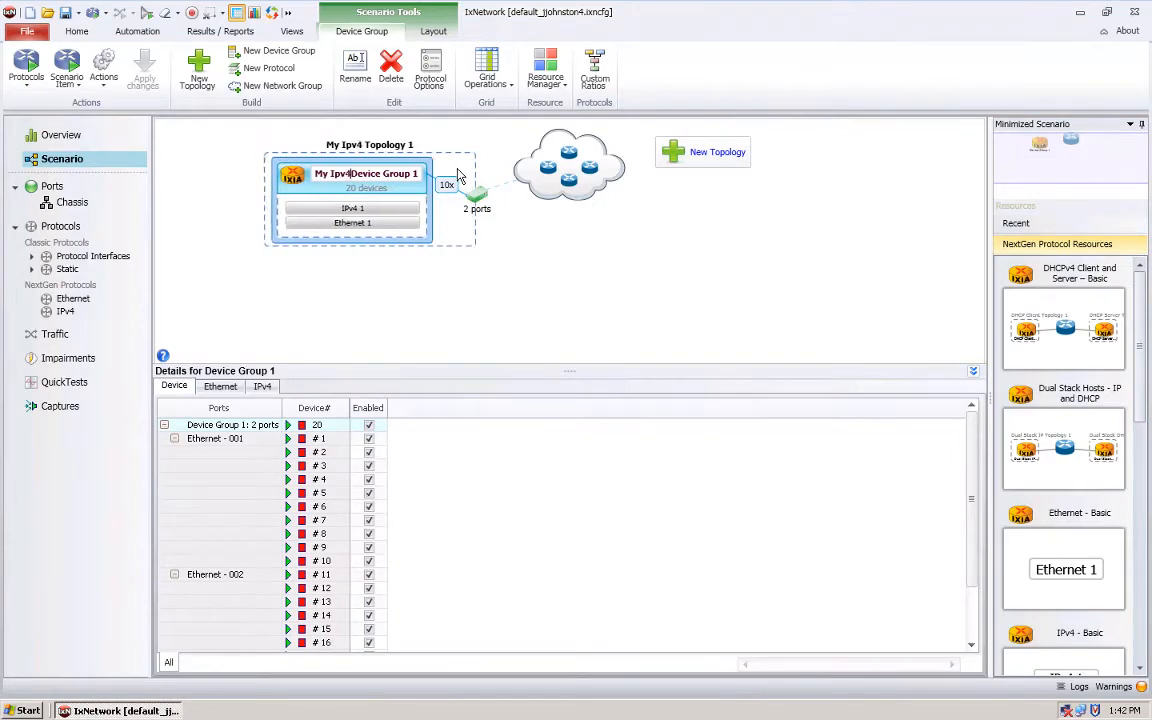
key("Return")
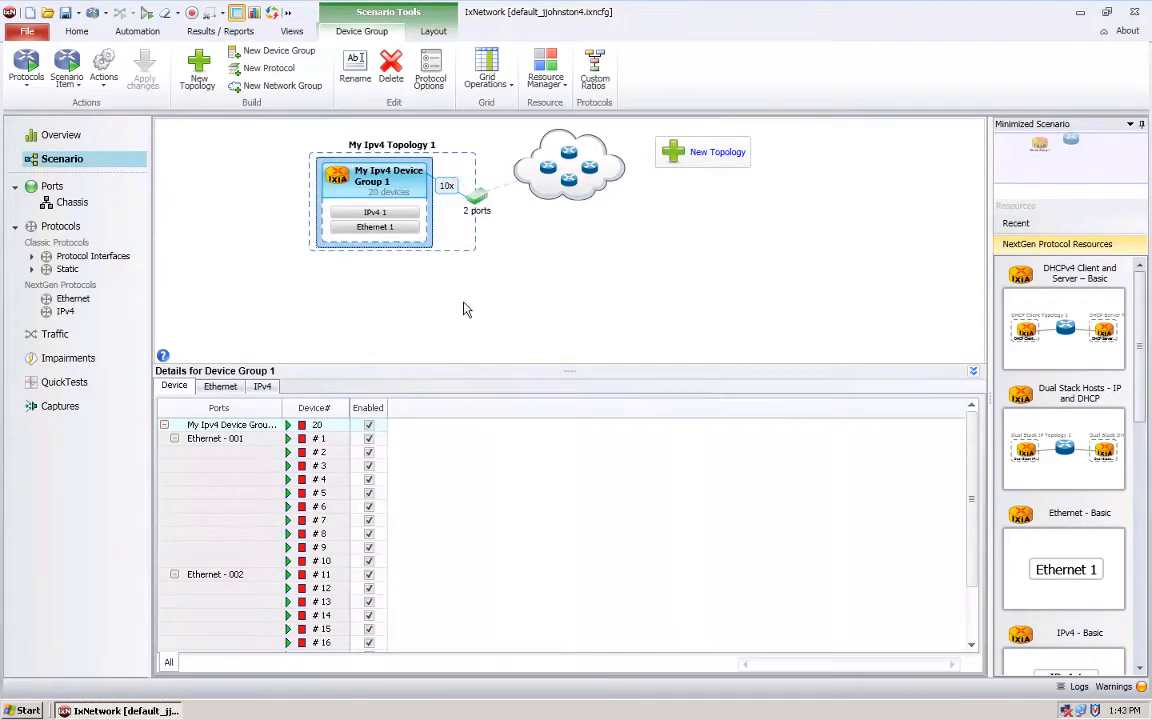
- Examine the device group's multiplier and its Device, Ethernet and IPv4 details, including the Ethernet 1 stack on its own
left_click(447, 188)
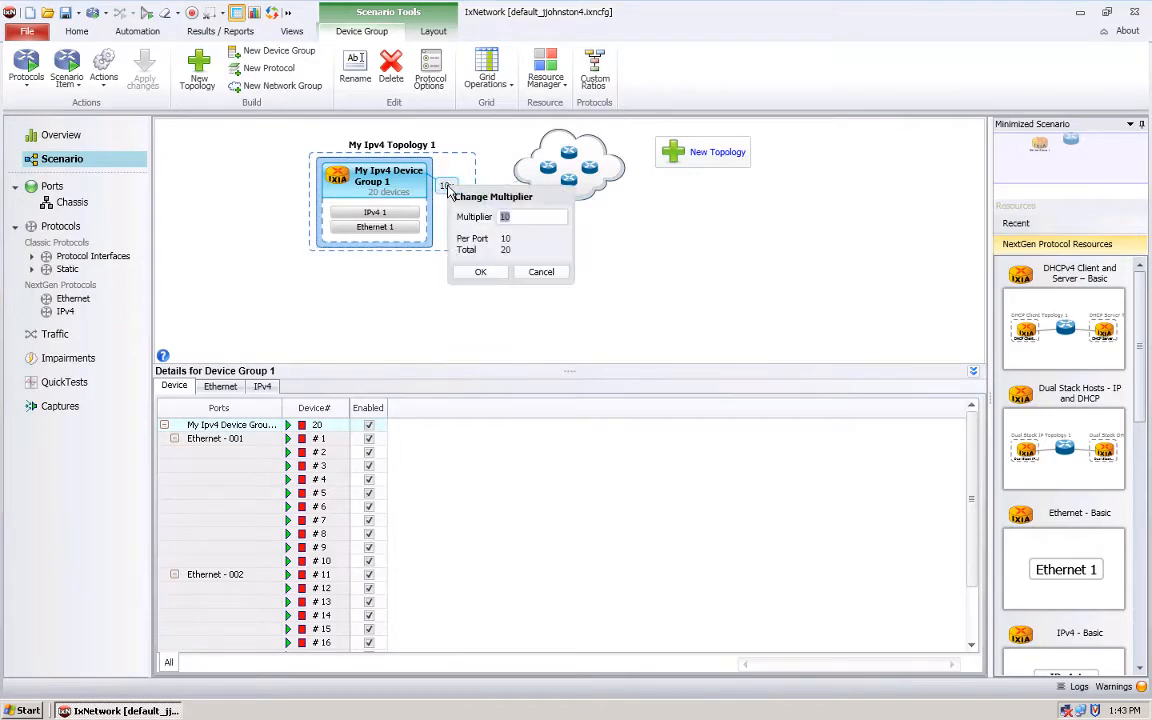
left_click(405, 304)
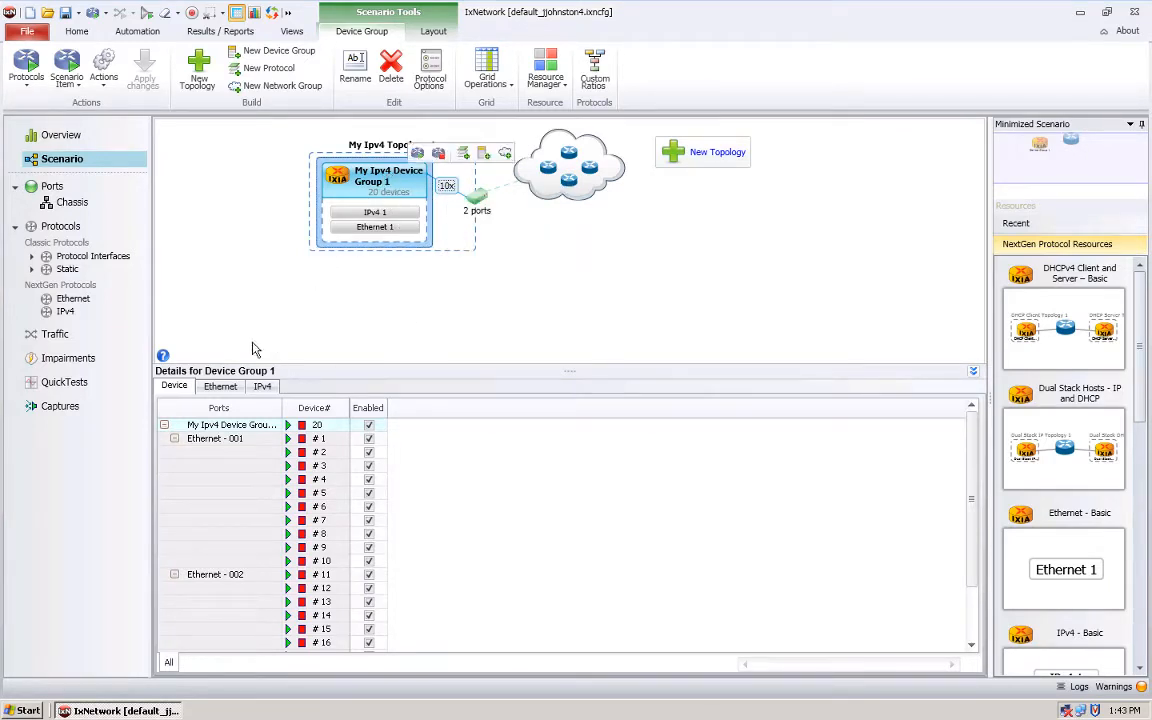
left_click(172, 390)
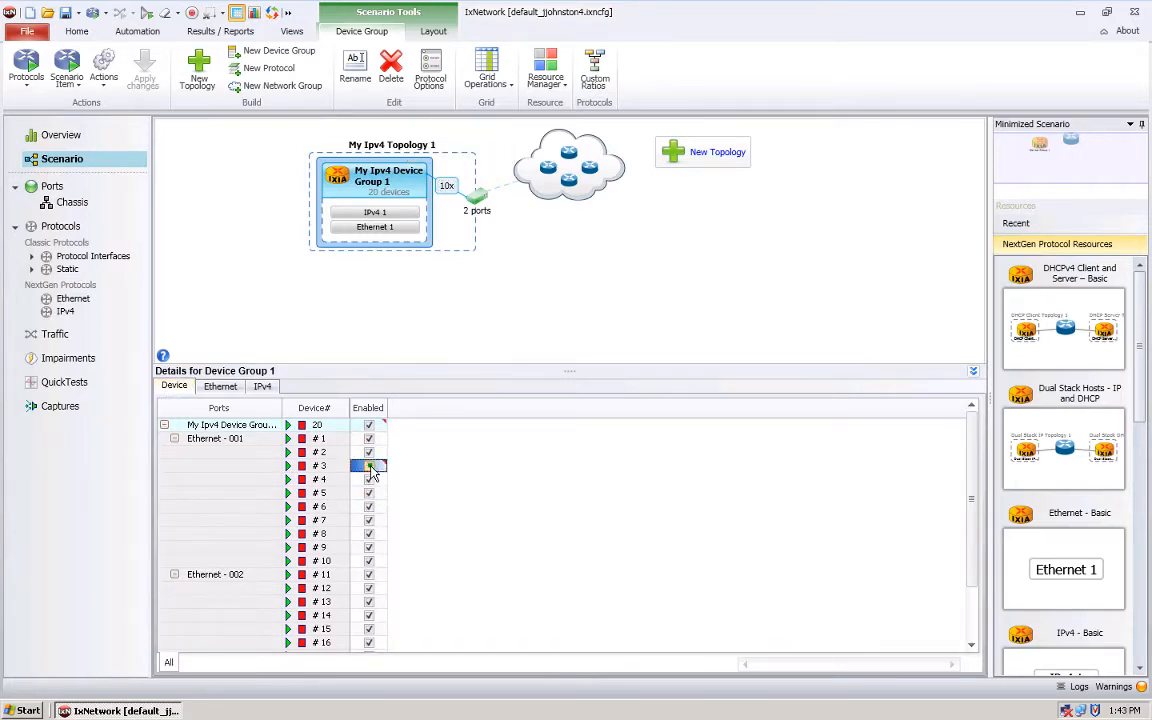
left_click(220, 389)
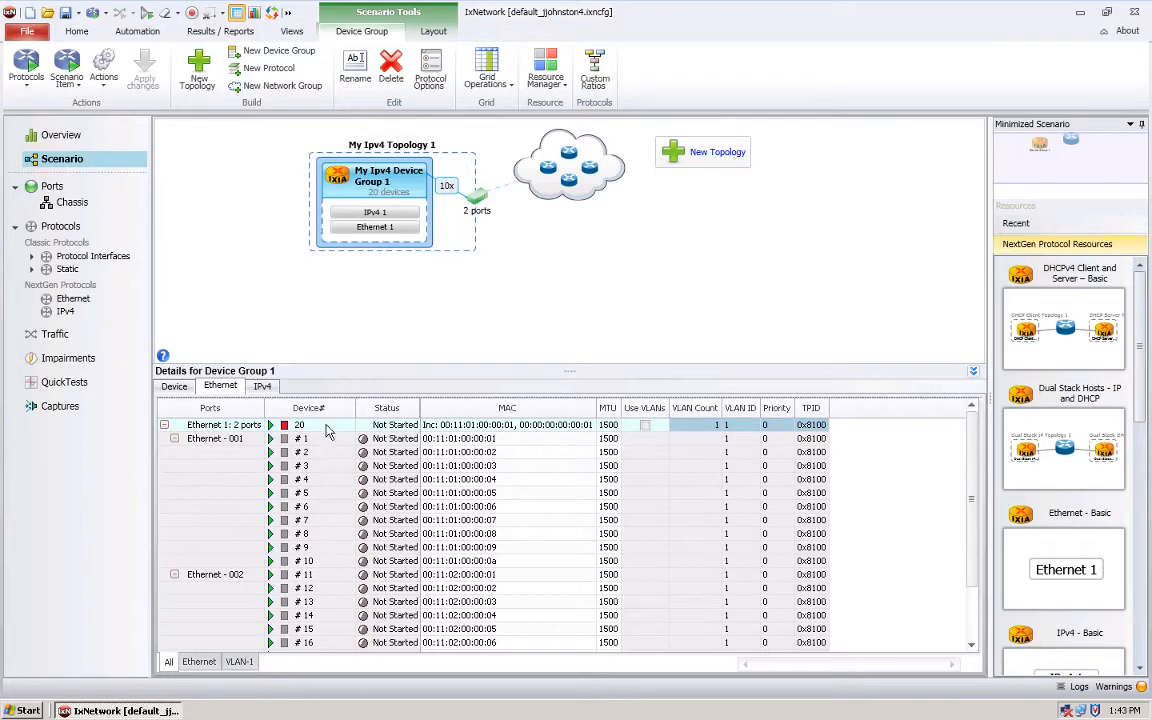
left_click(262, 386)
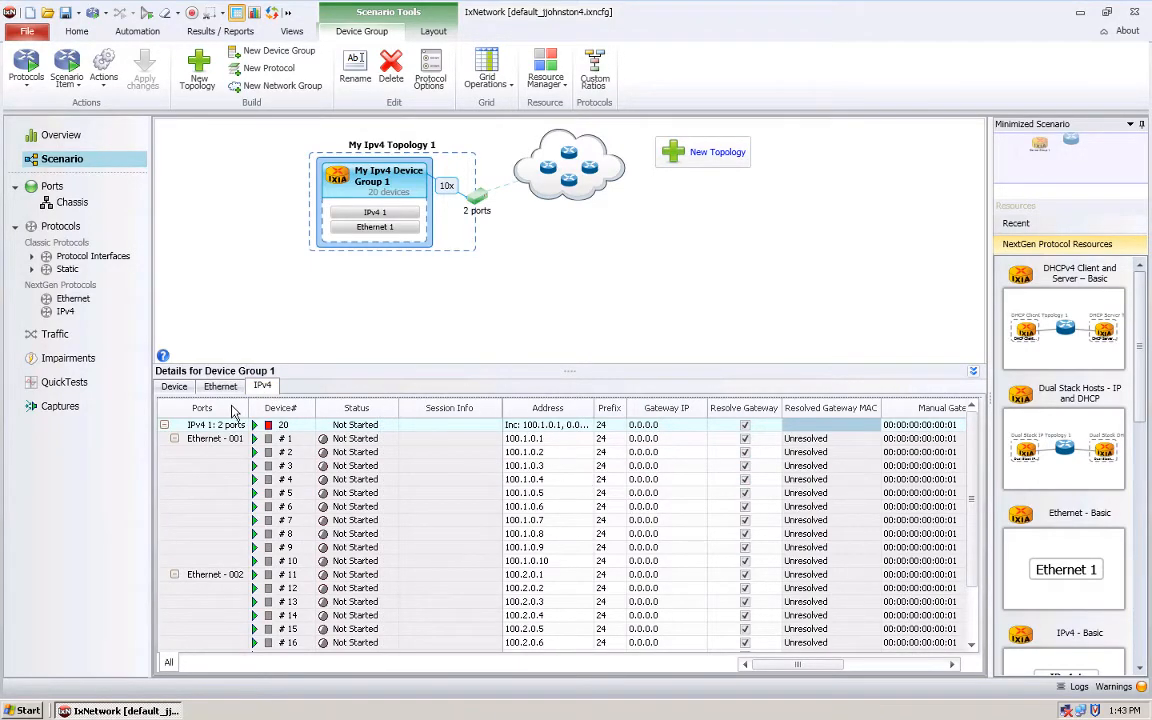
mouse_move(385, 180)
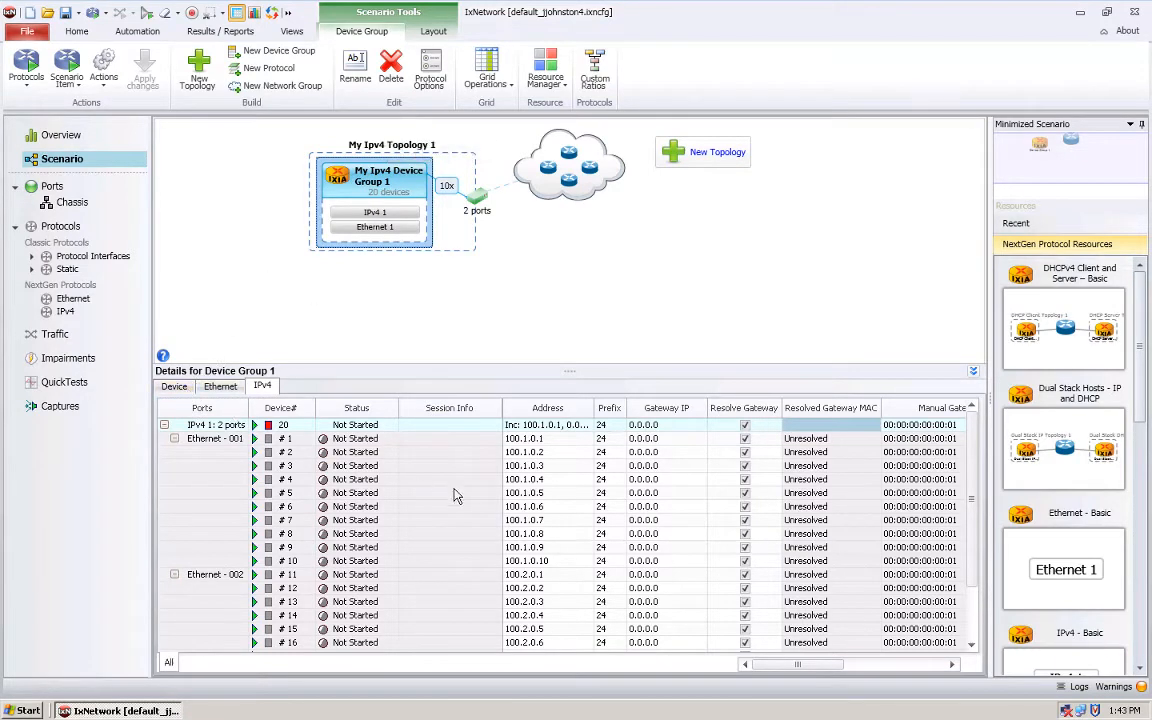
left_click(366, 229)
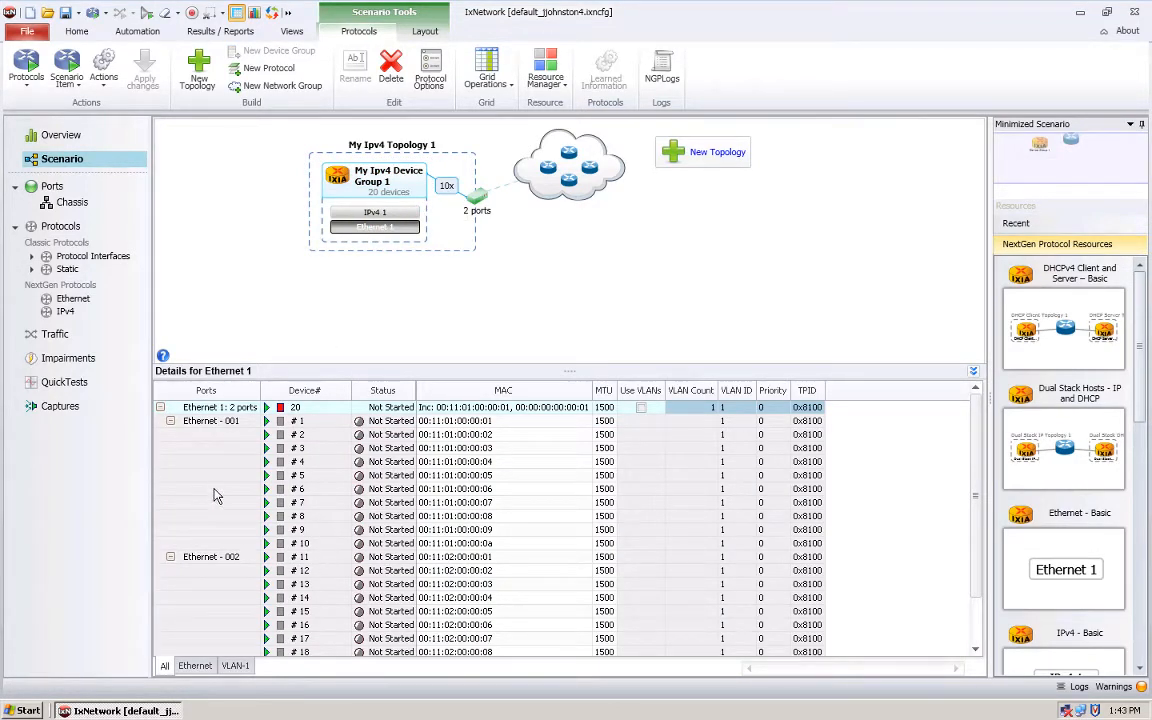
left_click(363, 220)
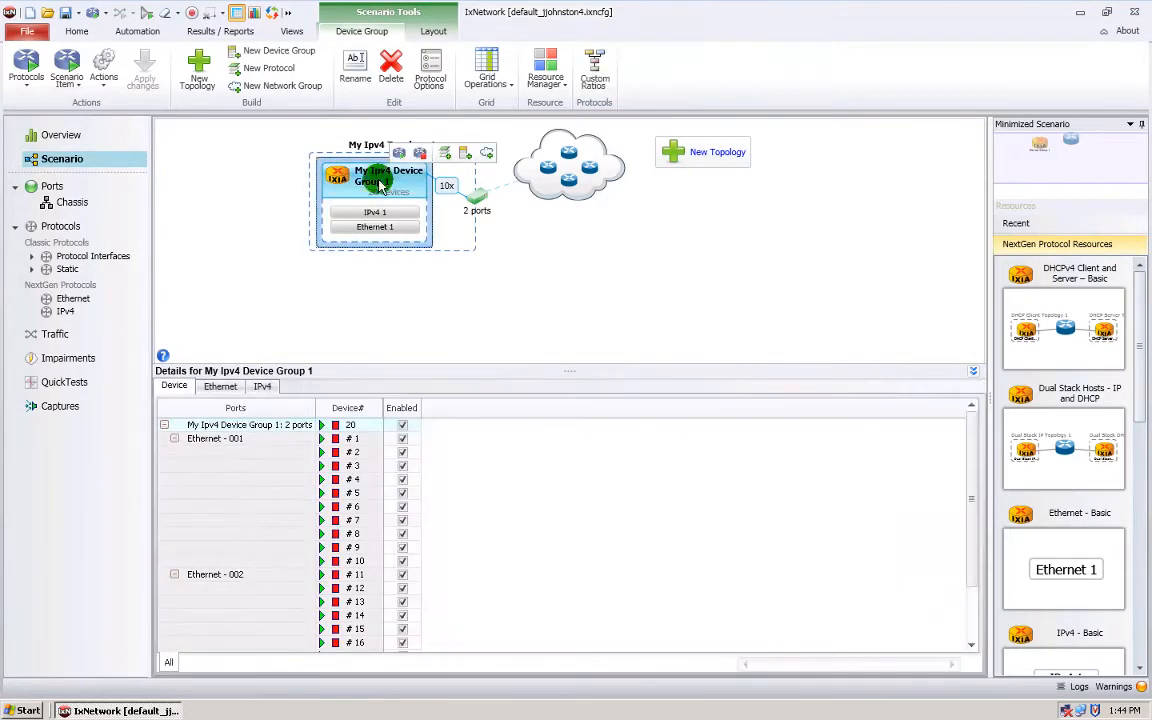
left_click(342, 170)
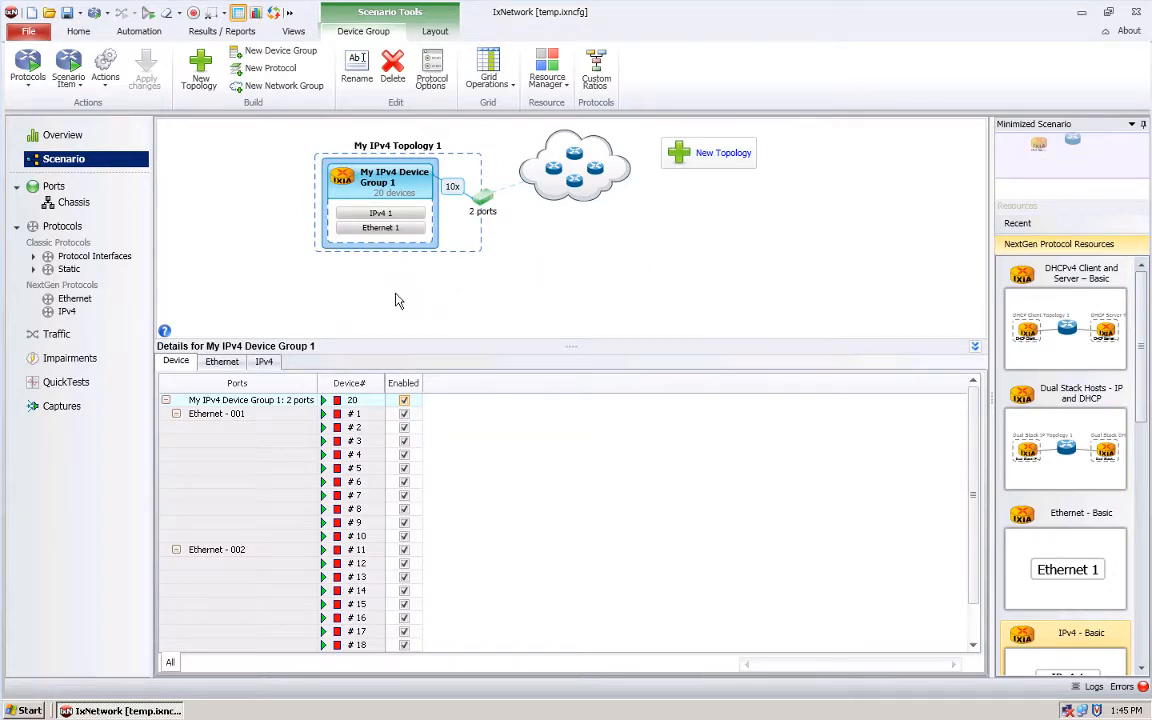
- Examine the global NextGen Ethernet and IPv4 protocol grids and the IPv4 address pattern options, and return to the scenario's IPv4 stack
left_click(70, 301)
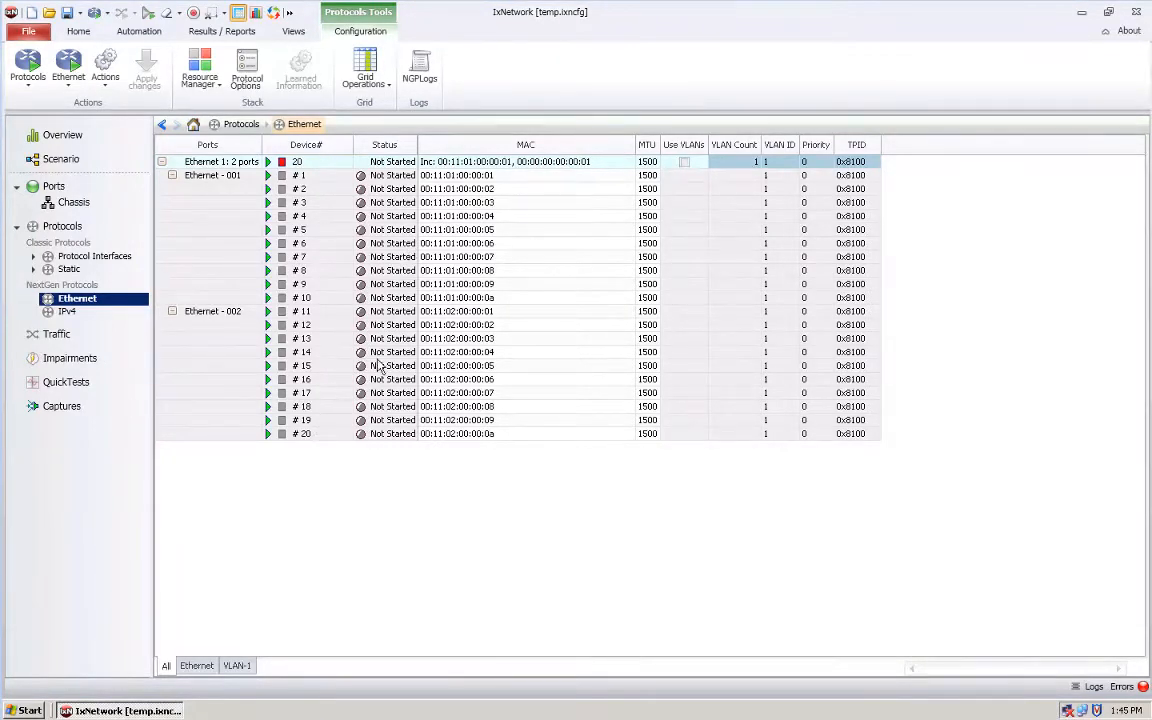
left_click(68, 311)
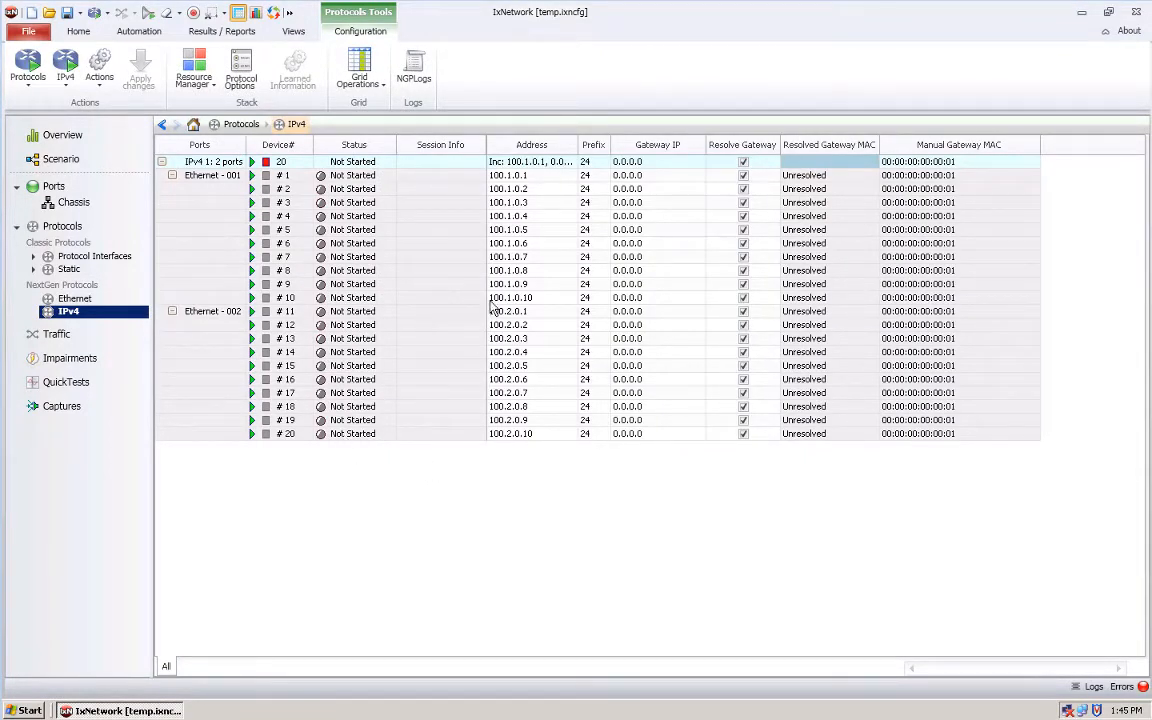
left_click(560, 162)
left_click(570, 162)
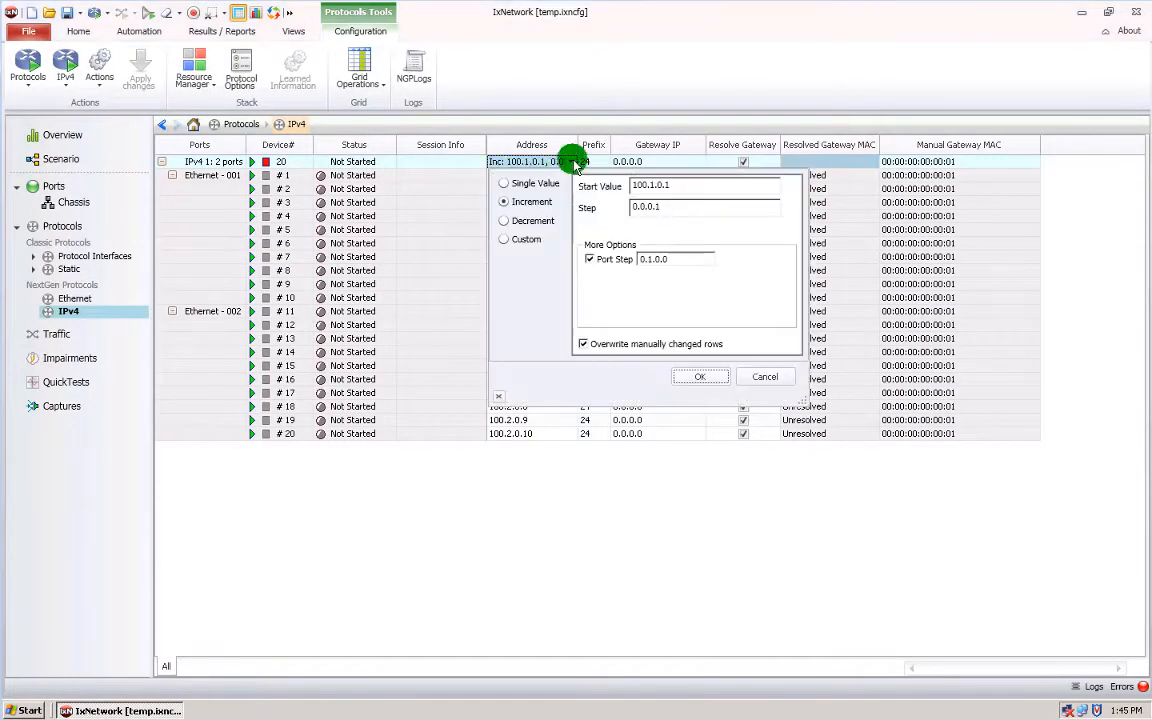
left_click(571, 163)
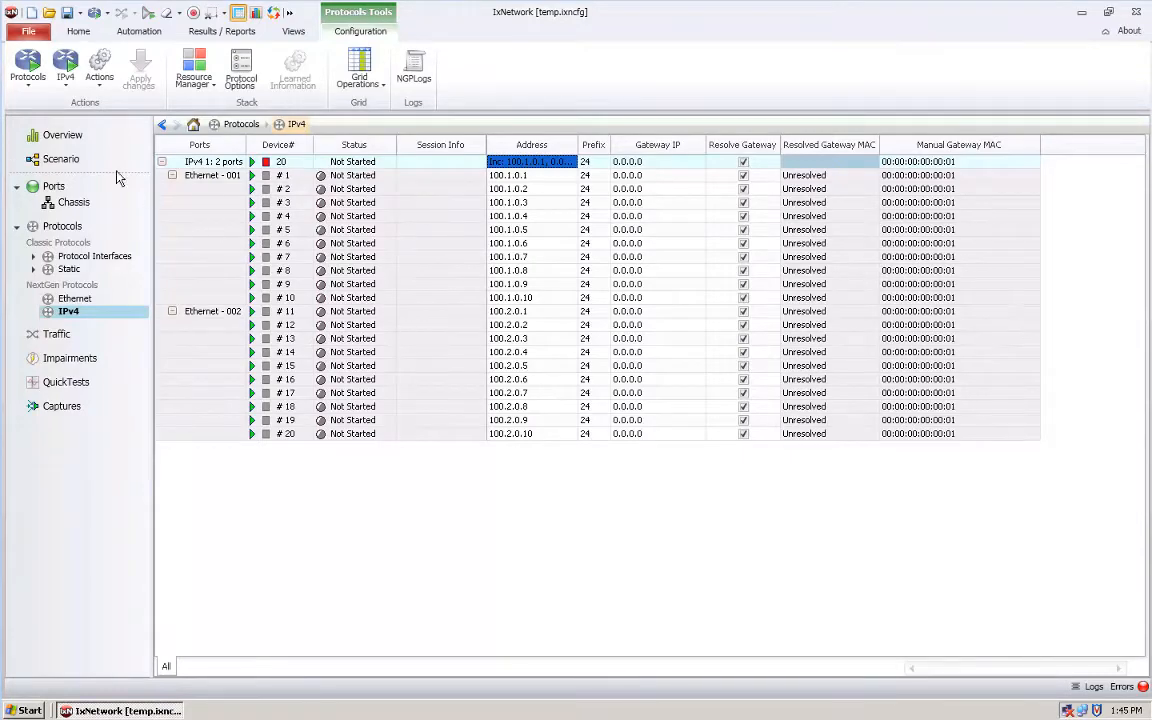
left_click(58, 160)
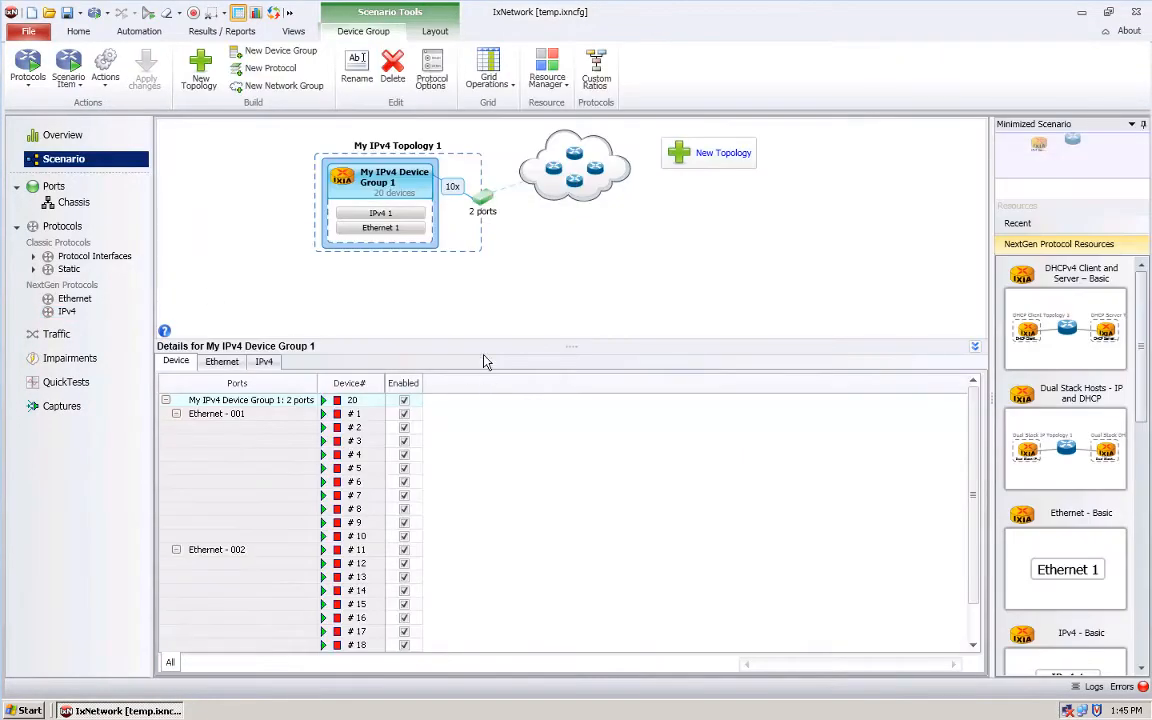
left_click(386, 214)
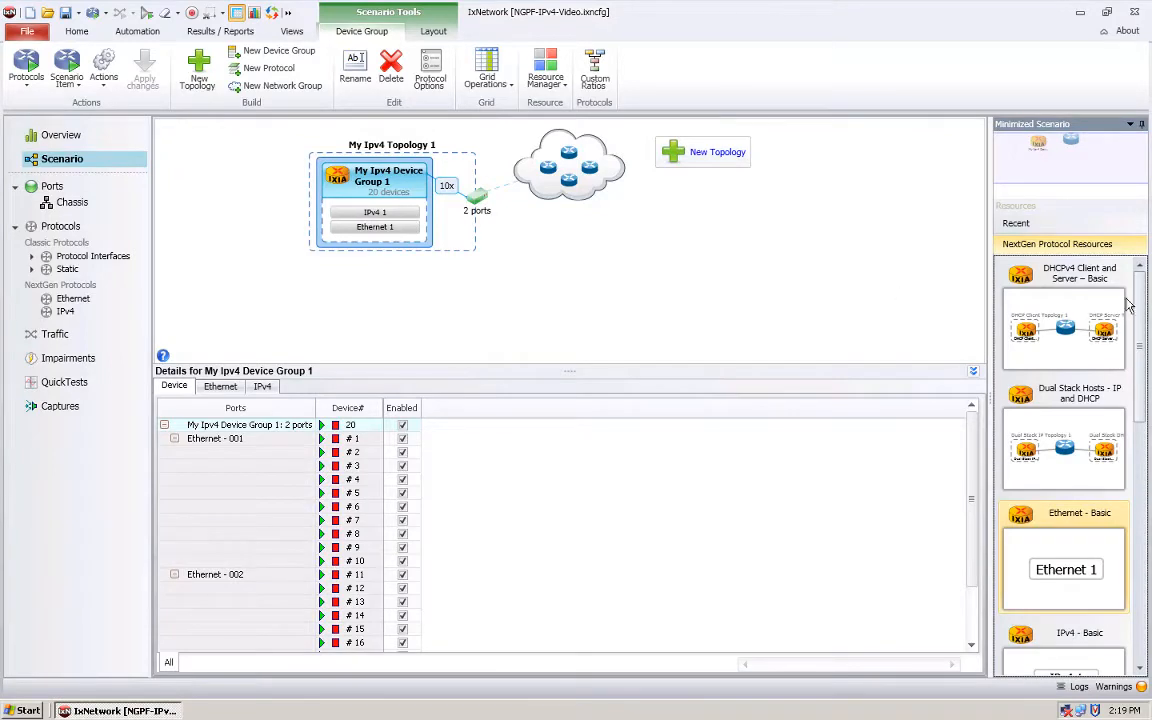
- Browse the NextGen protocol resource templates from DHCPv4 Client and Server through the basic Ethernet, IPv4 and IPv6 entries
left_click_drag(1141, 300, 1146, 268)
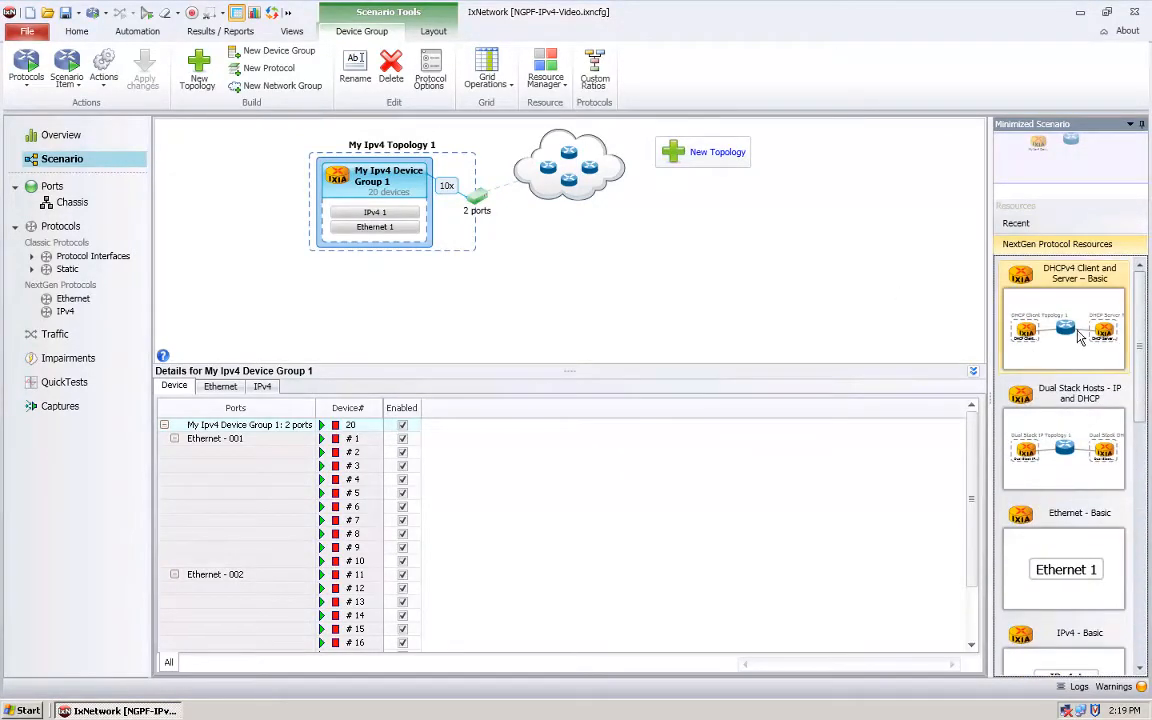
left_click_drag(1139, 334, 1135, 486)
scroll(1145, 498, "up", 5)
scroll(1147, 493, "down", 3)
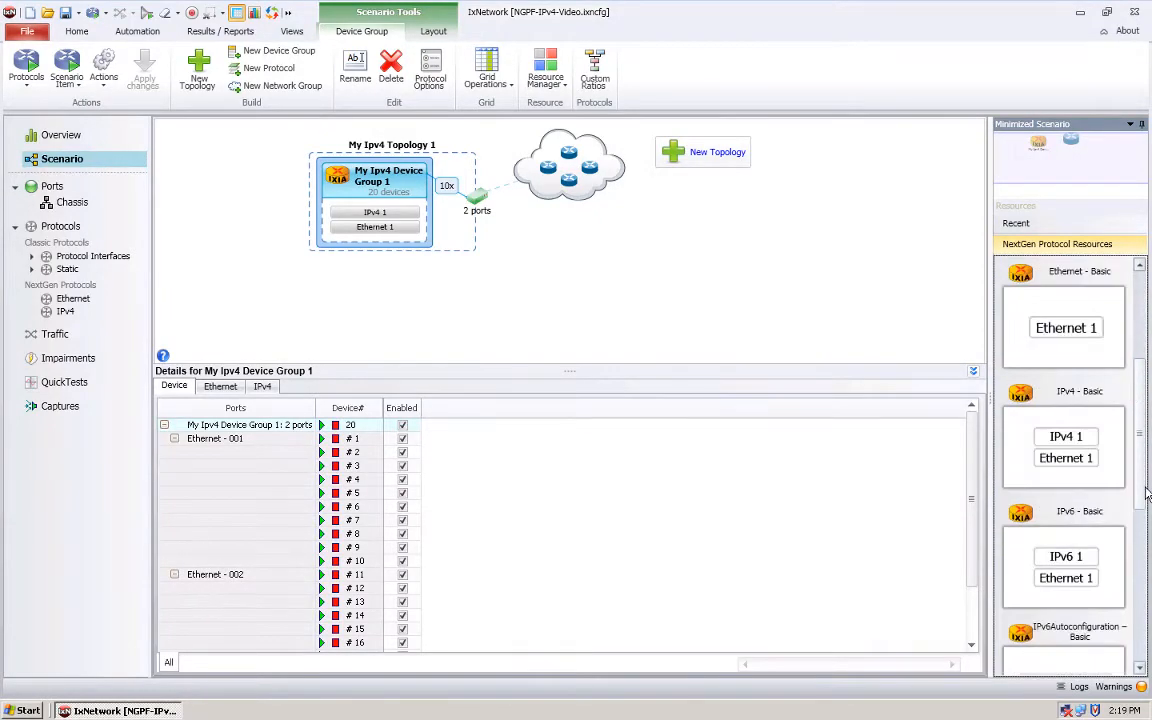
left_click_drag(1147, 493, 1148, 363)
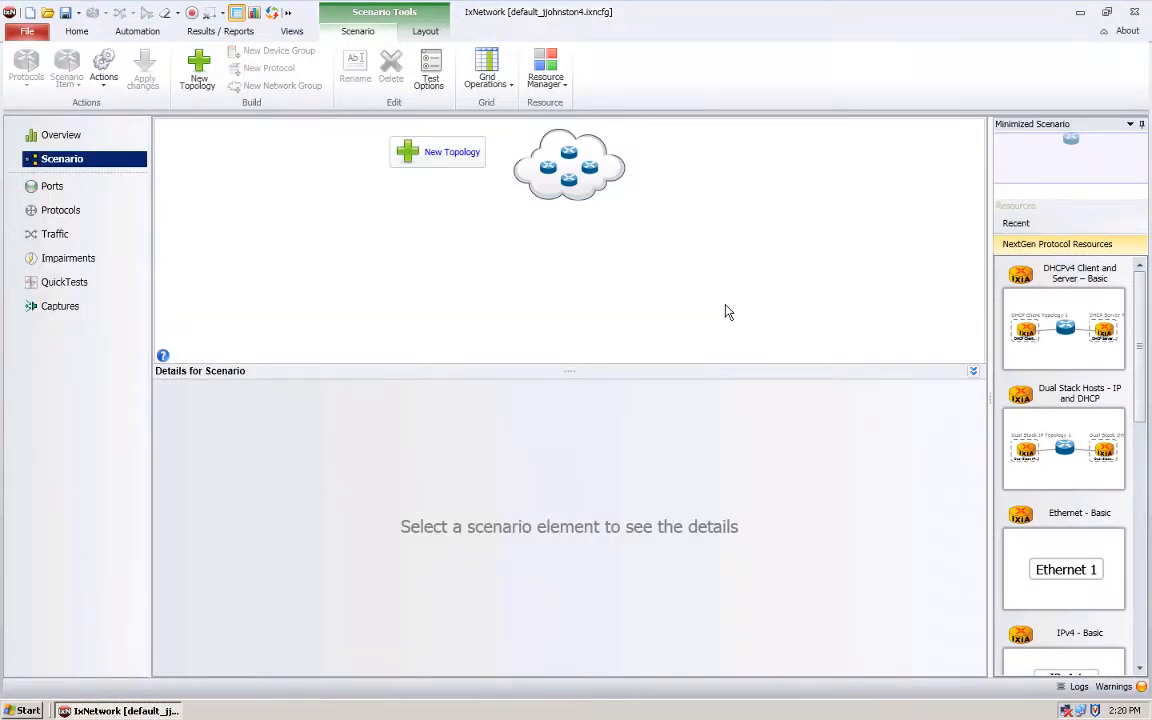
- Add an IPv4 topology to the empty scenario from the IPv4 - Basic resource and check its assigned ports
scroll(1147, 470, "down", 3)
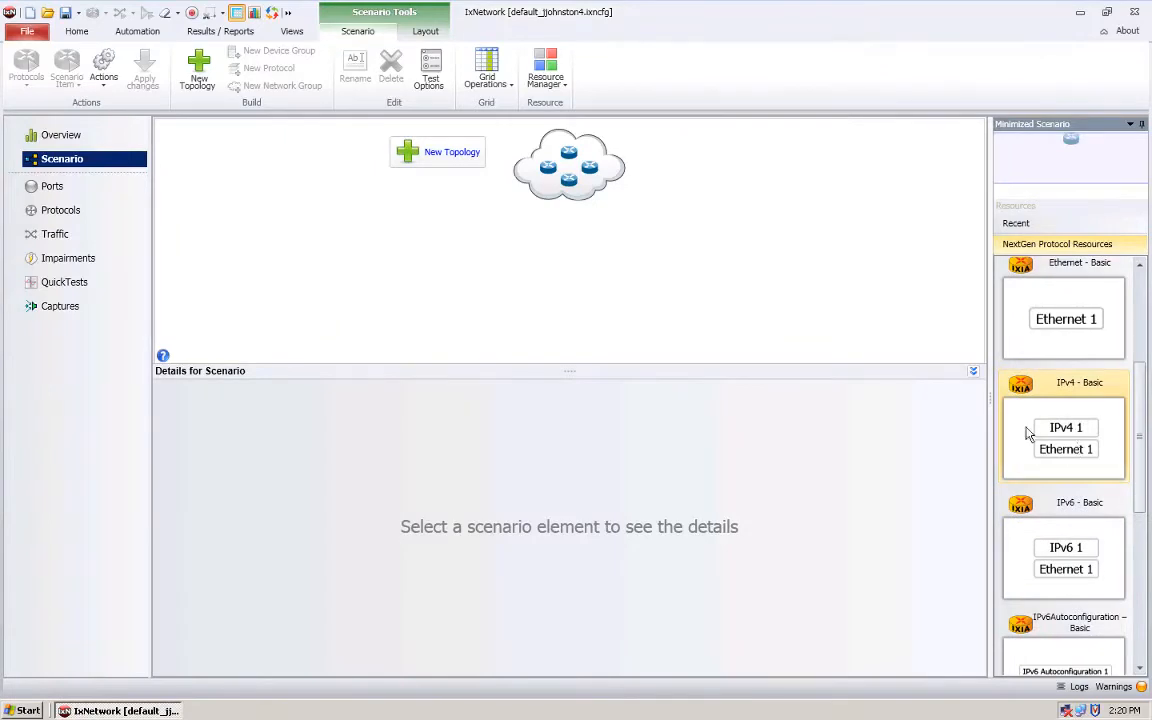
left_click_drag(1029, 432, 700, 293)
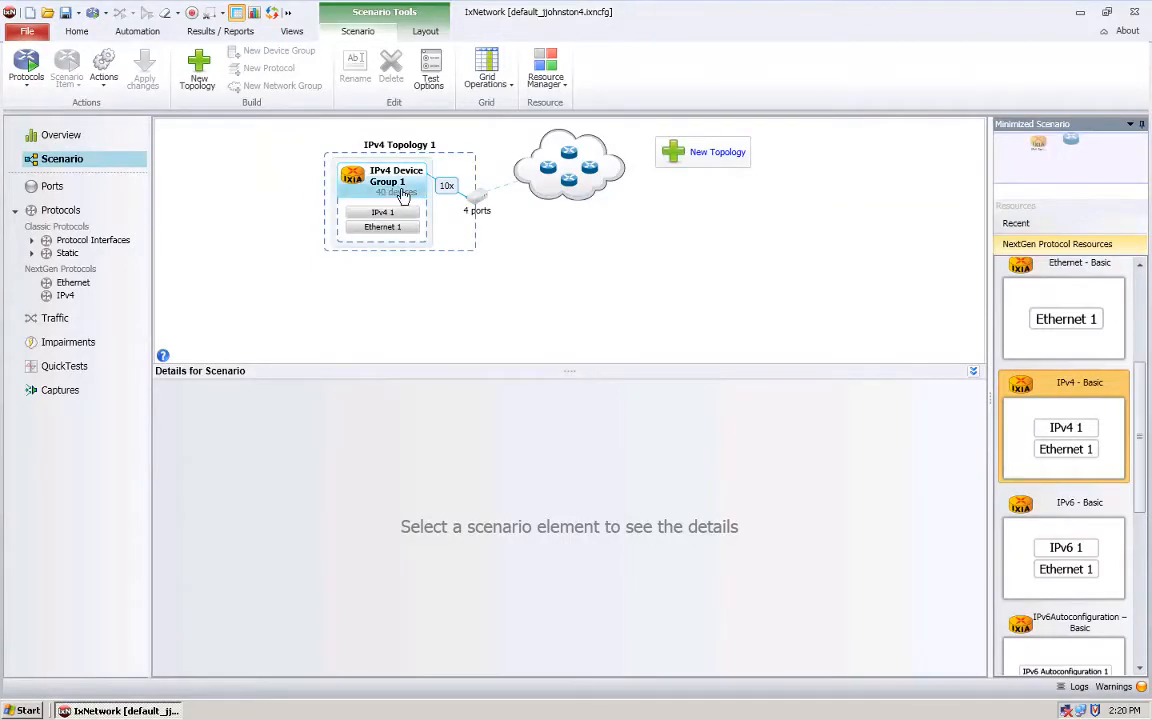
left_click(480, 207)
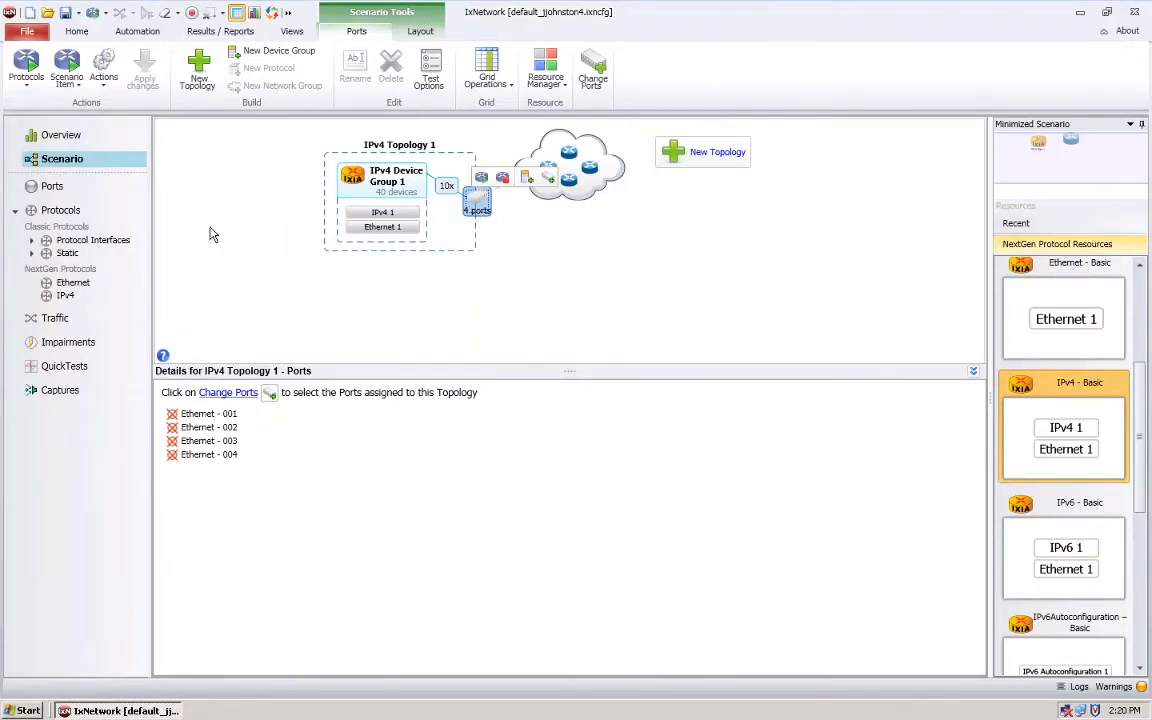
- Assign Card 04 ports 11 to 14 of chassis 10.200.134.44 to the four Ethernet ports and return to the scenario
left_click(52, 187)
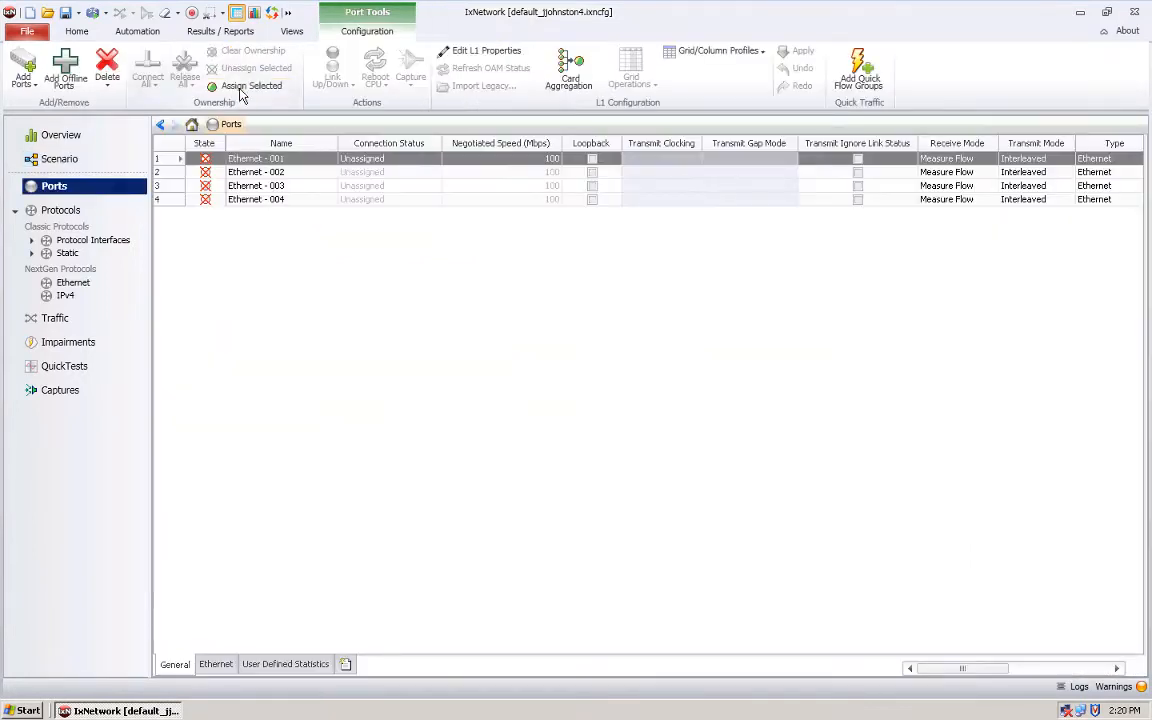
left_click(236, 88)
left_click(142, 174)
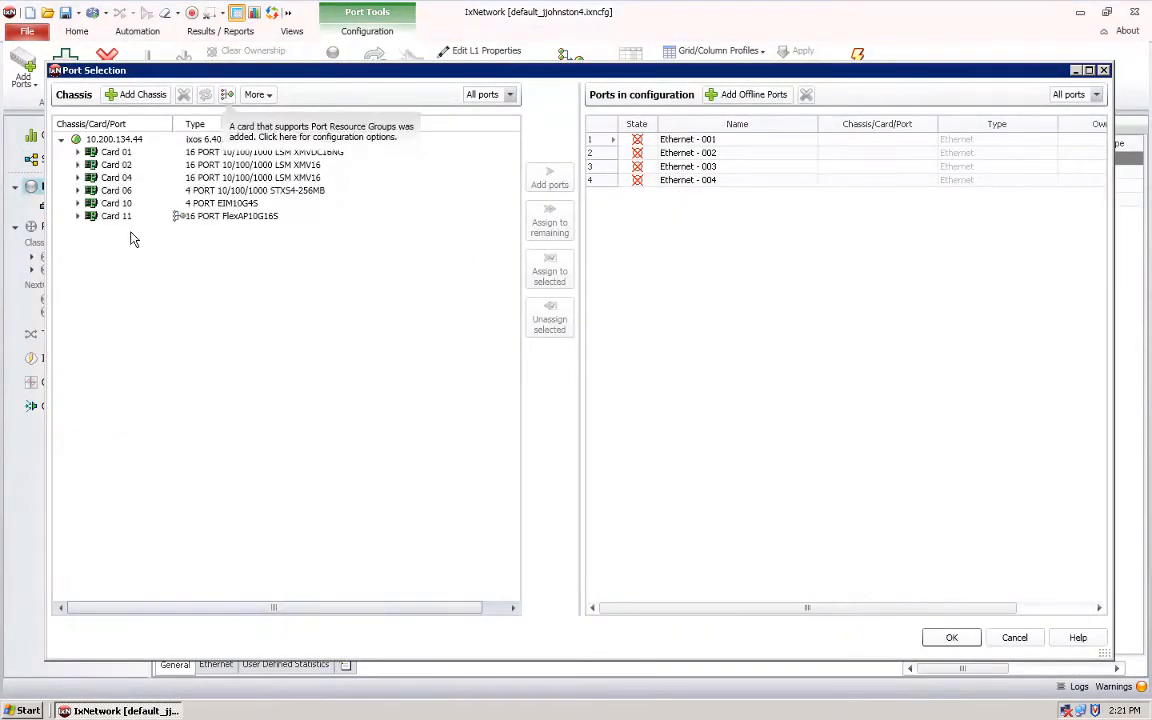
left_click(77, 177)
left_click(130, 320)
left_click(132, 356, "shift")
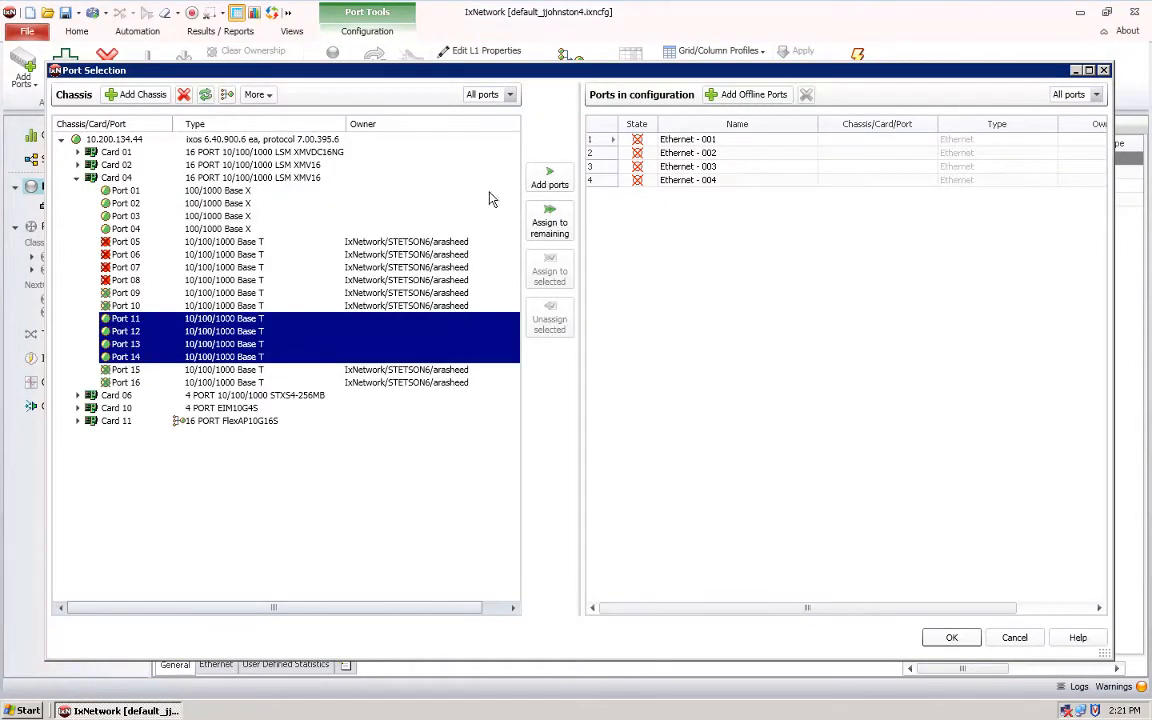
left_click_drag(607, 140, 607, 181)
left_click(549, 272)
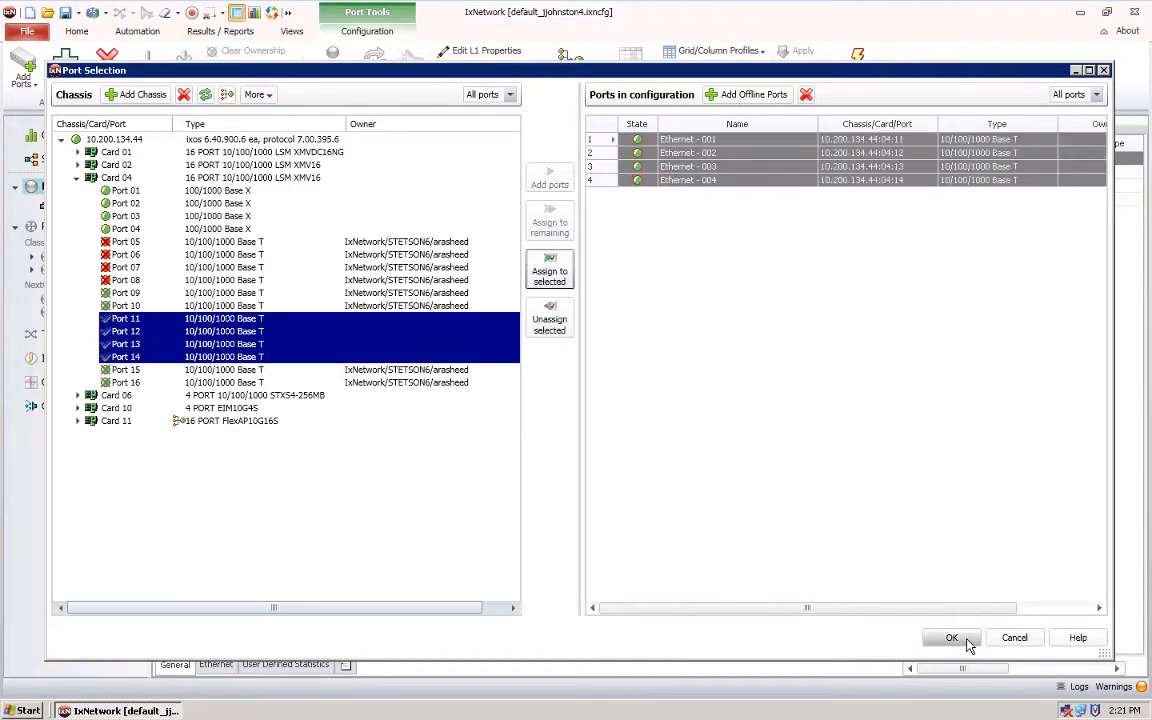
left_click(952, 638)
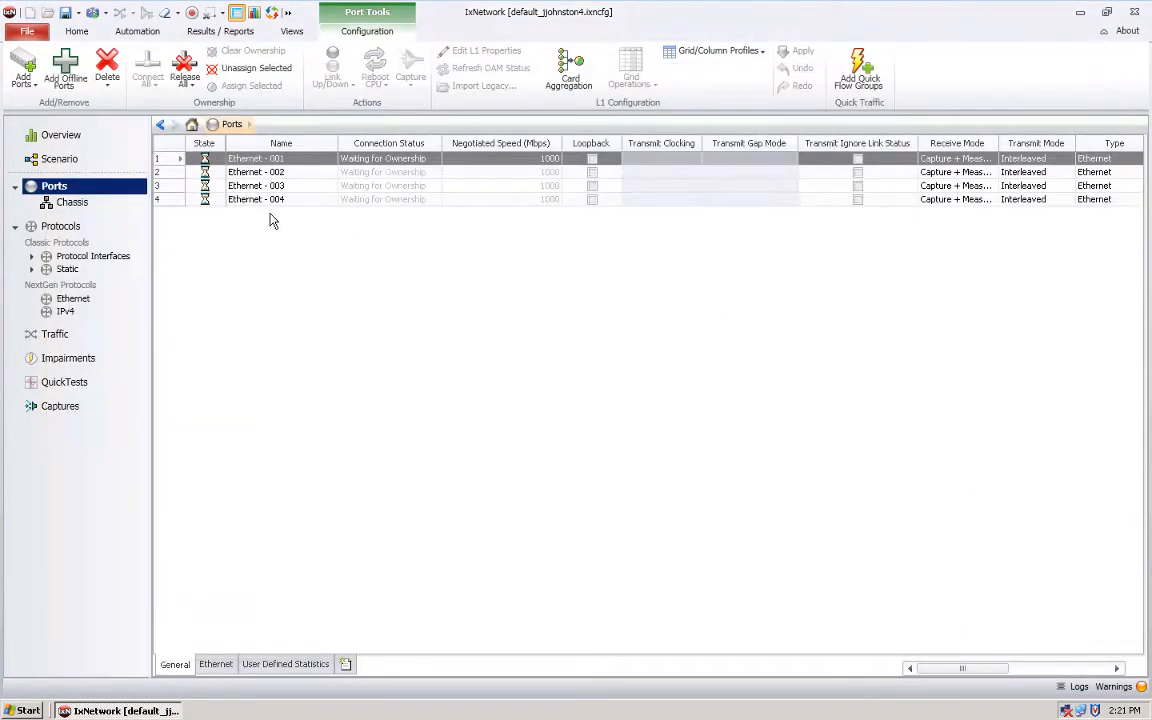
left_click(55, 158)
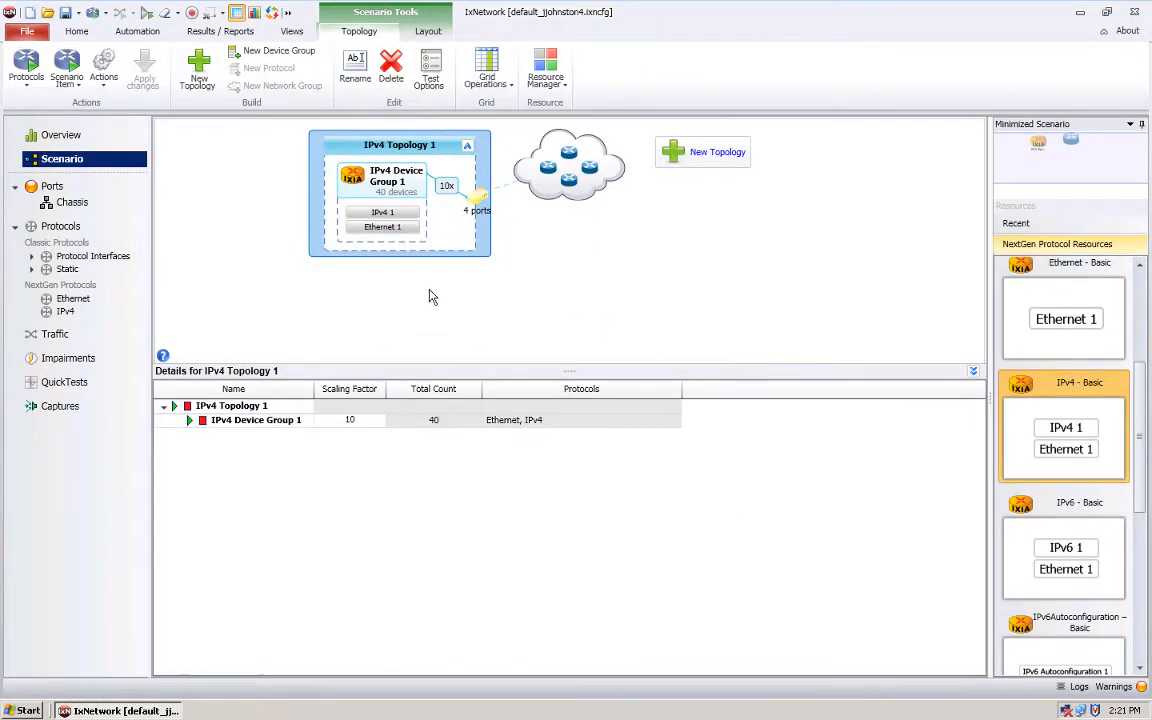
mouse_move(483, 207)
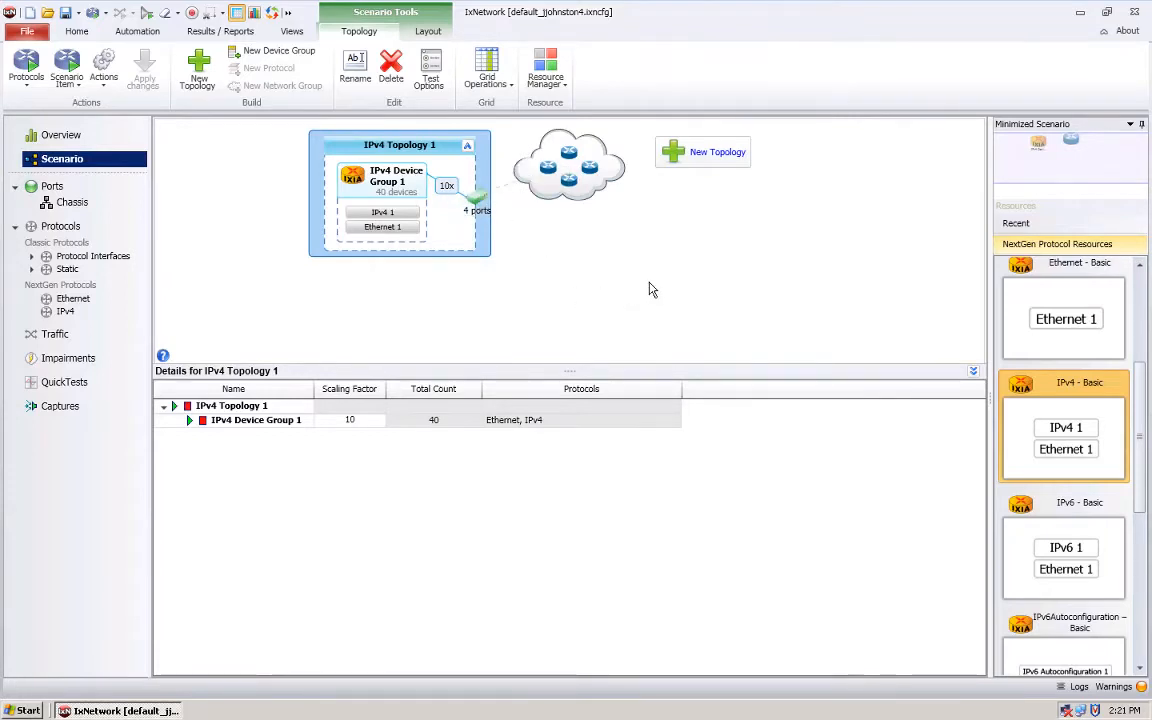
- Examine the Device, Ethernet and IPv4 details of IPv4 Device Group 1
left_click(425, 198)
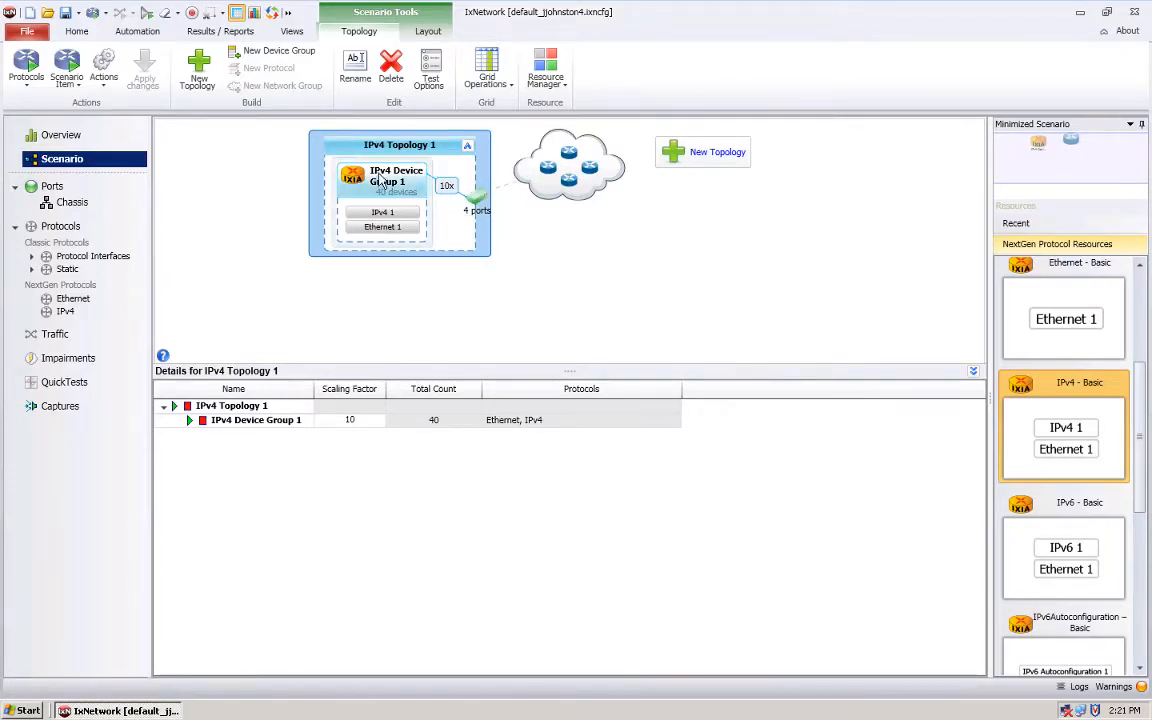
left_click(221, 387)
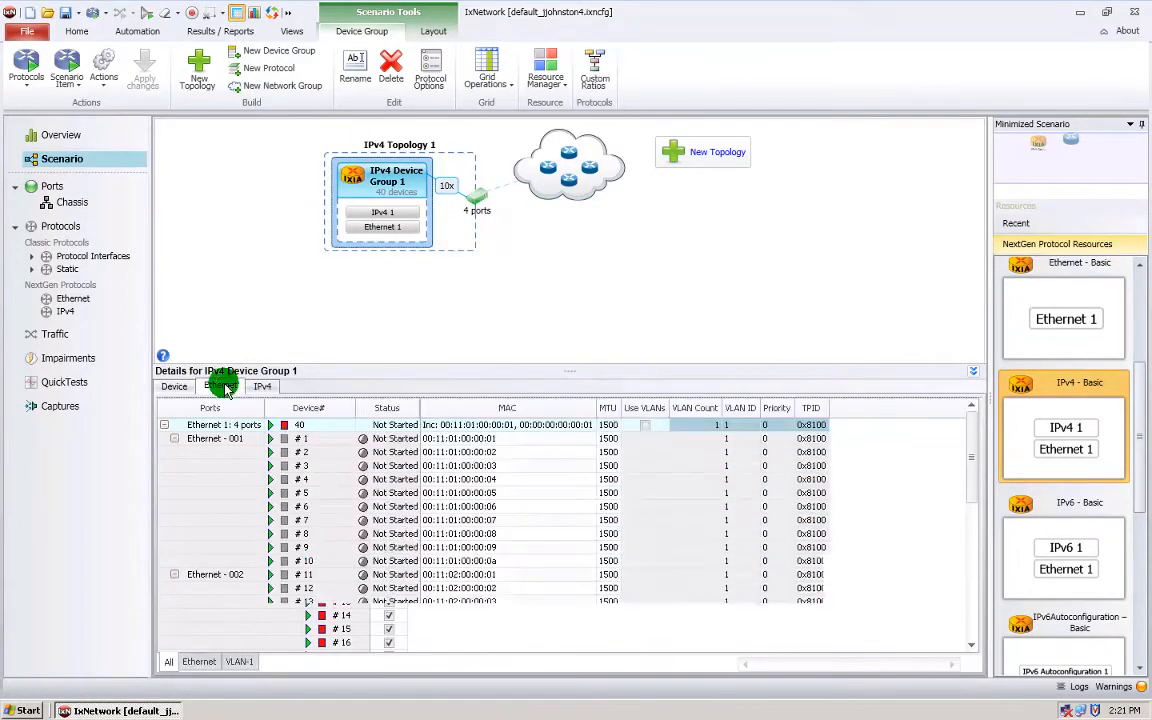
mouse_move(975, 468)
left_mouse_down()
mouse_move(975, 563)
mouse_move(975, 450)
left_mouse_up()
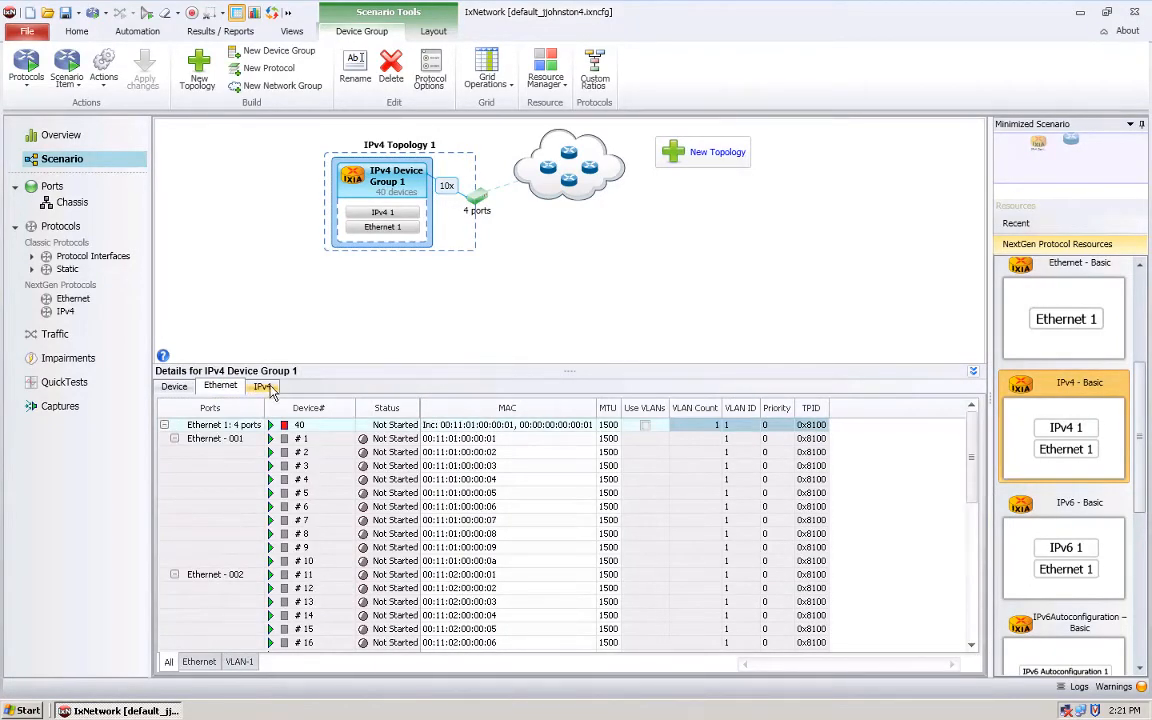
left_click(261, 386)
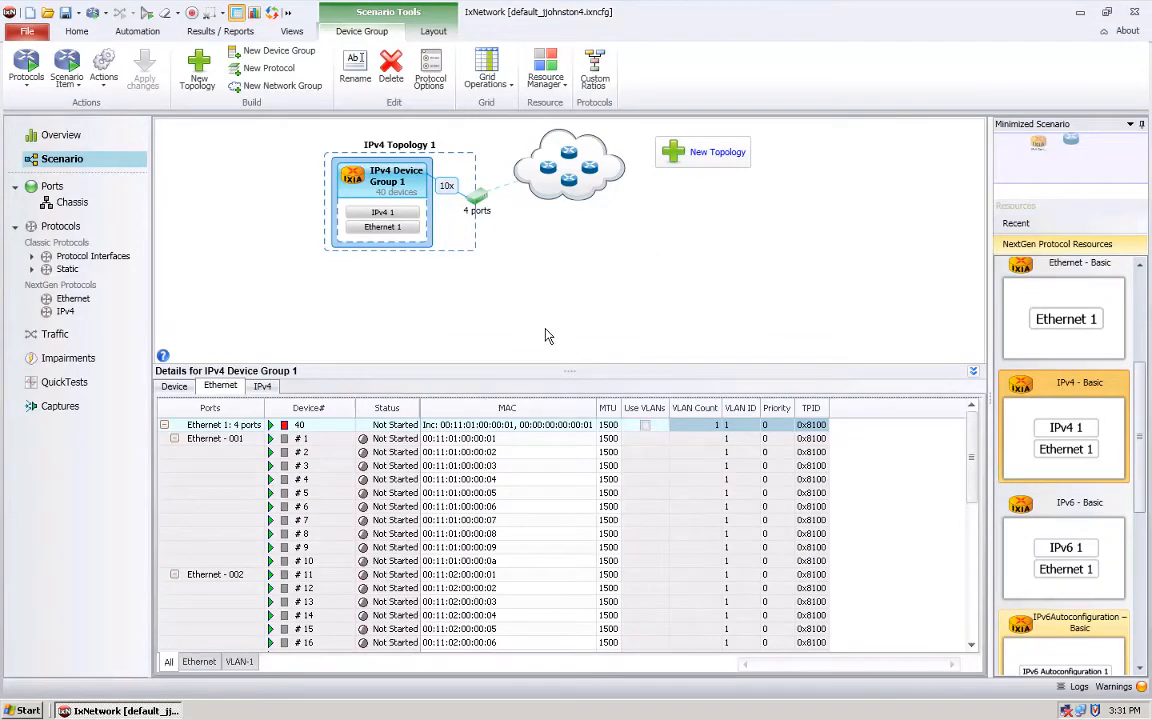
left_click(264, 389)
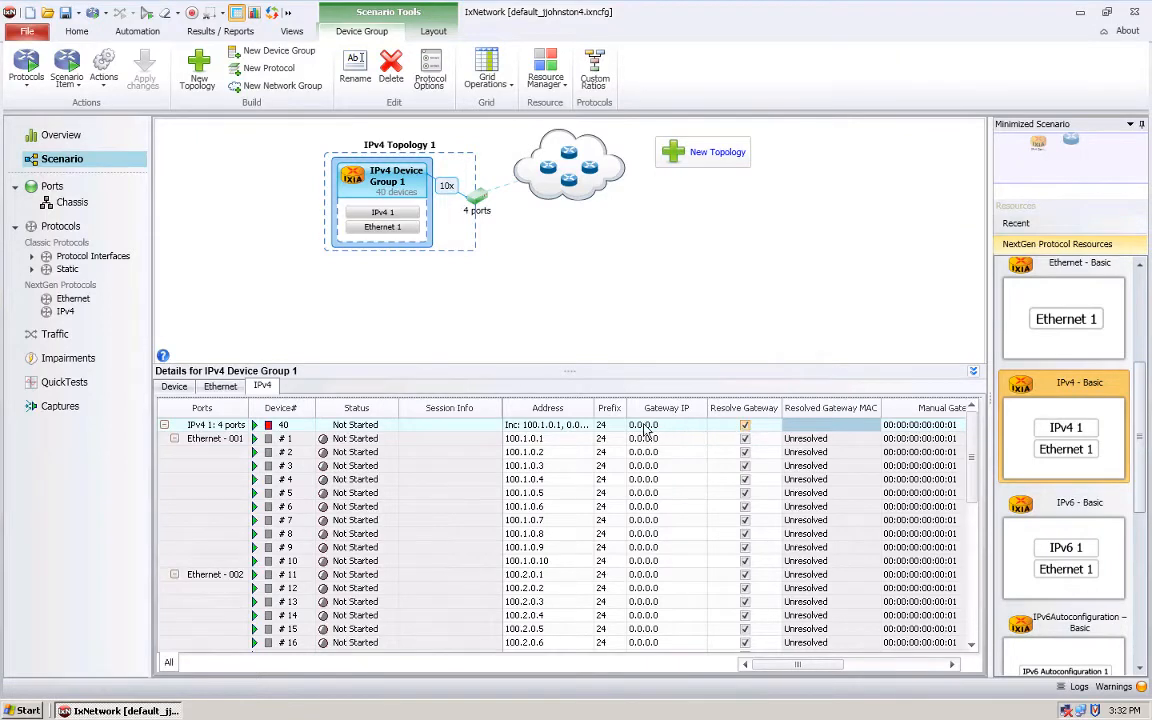
left_click(175, 387)
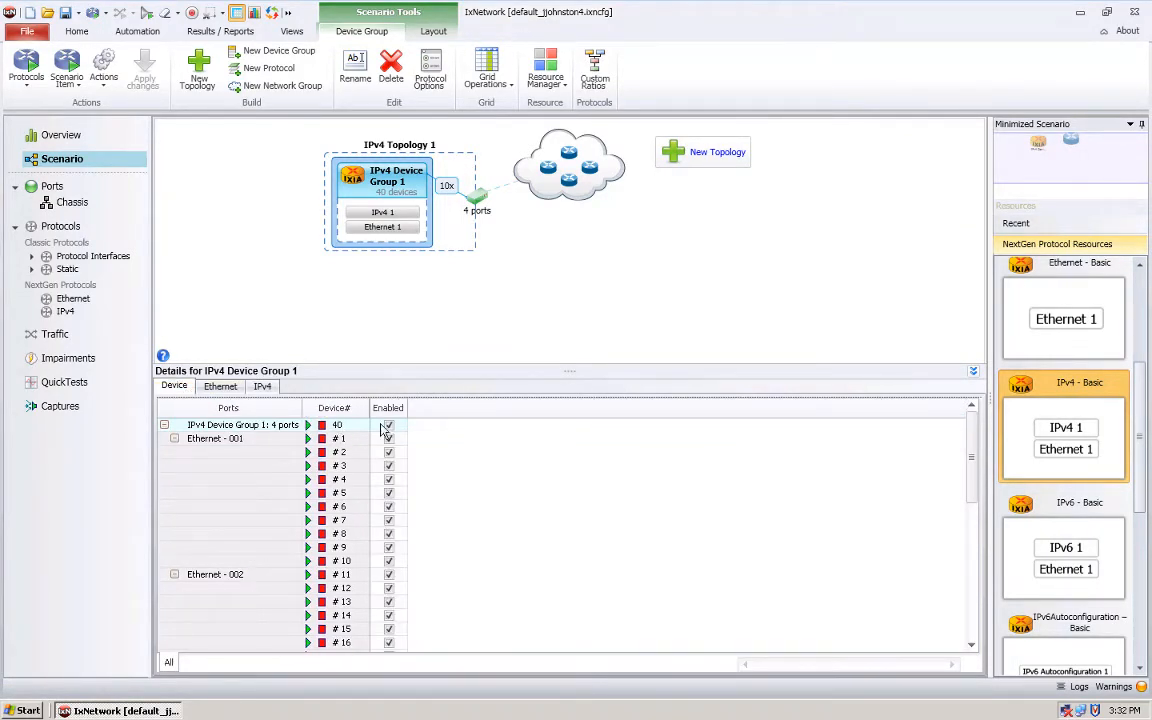
left_click(220, 386)
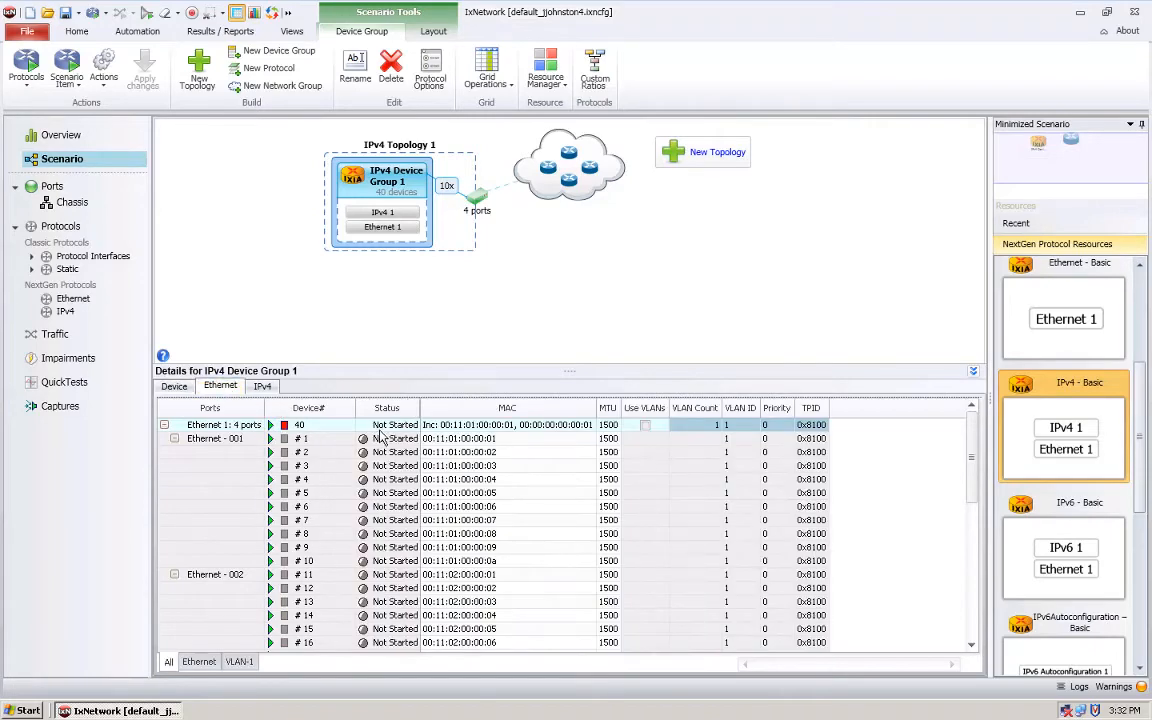
left_click(261, 386)
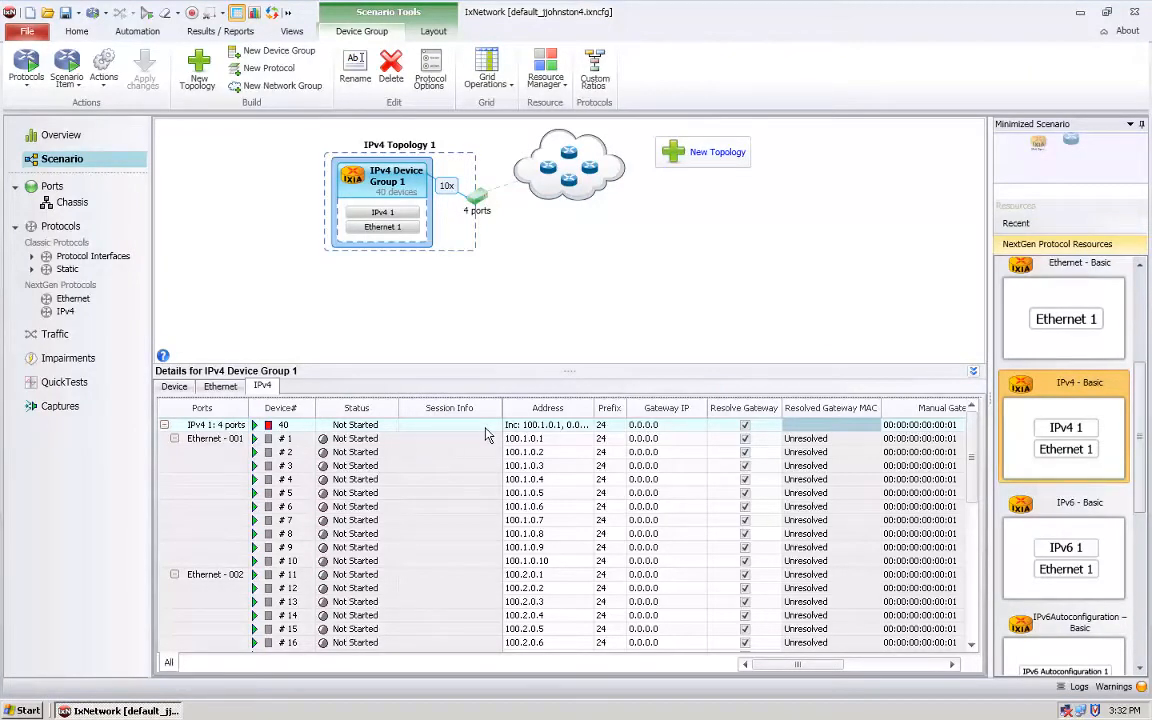
- Set the device group's IPv4 addresses to increment from 51.4.1.2 by 0.0.0.1, with a port step of 0.0.1.0
left_click(585, 430)
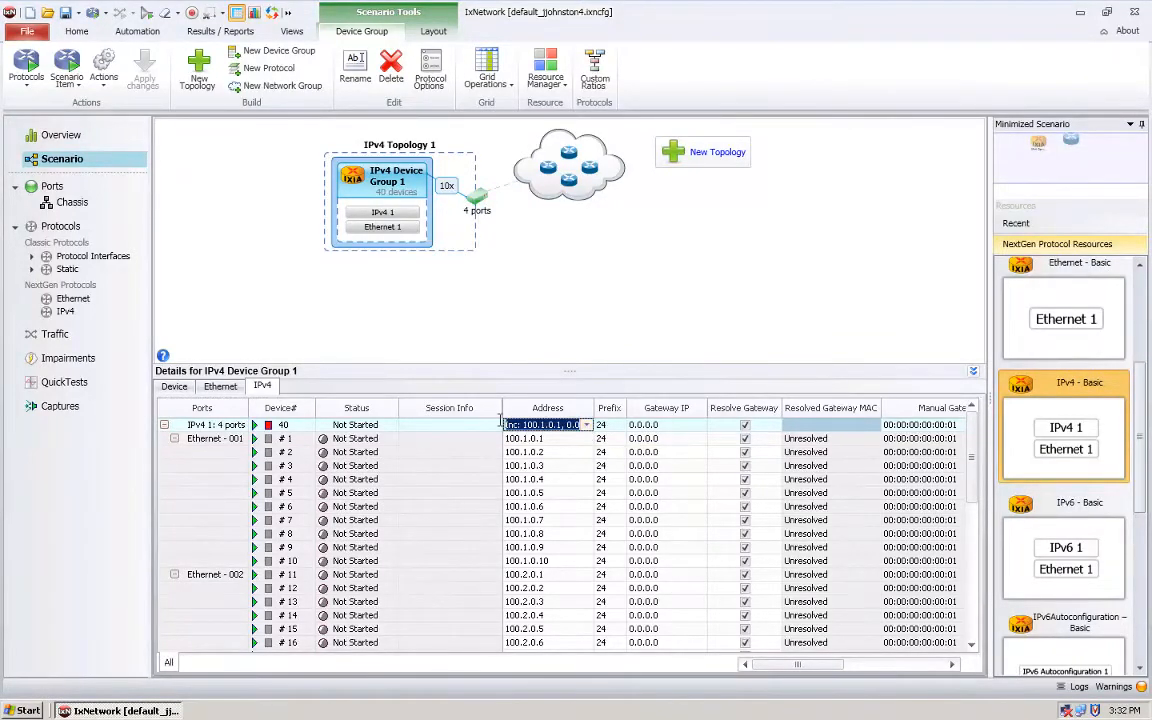
left_click(586, 425)
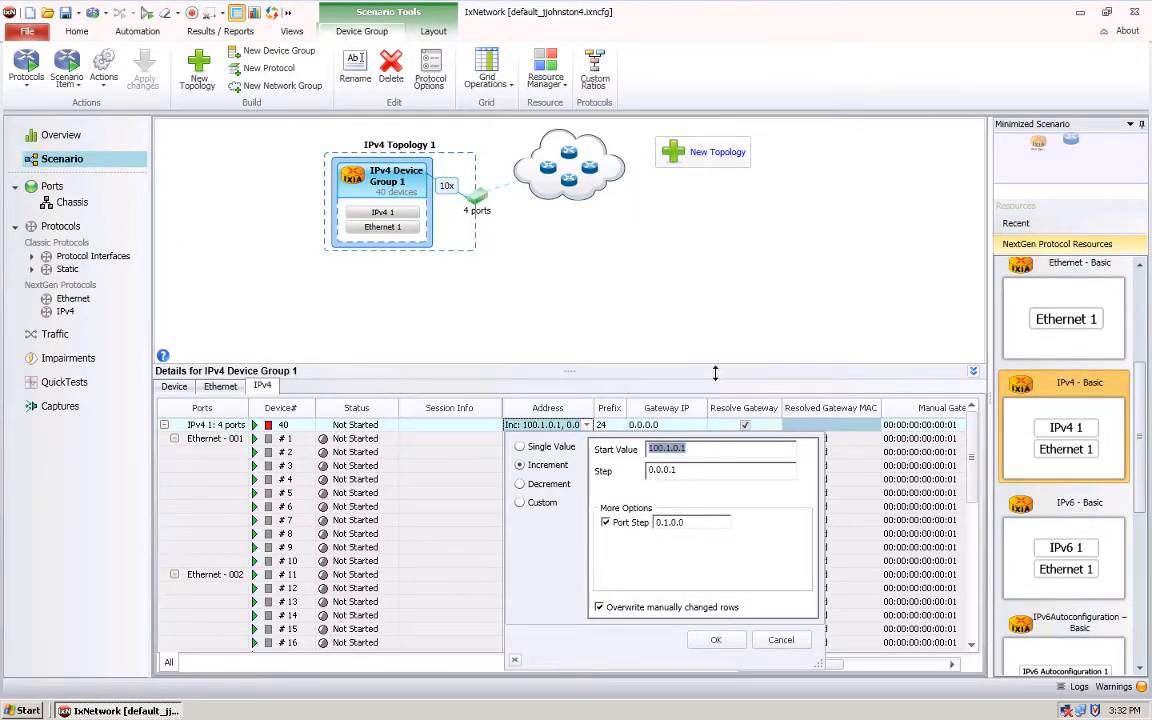
type("51.4.1.2")
left_click(677, 522)
type("1")
left_click(716, 641)
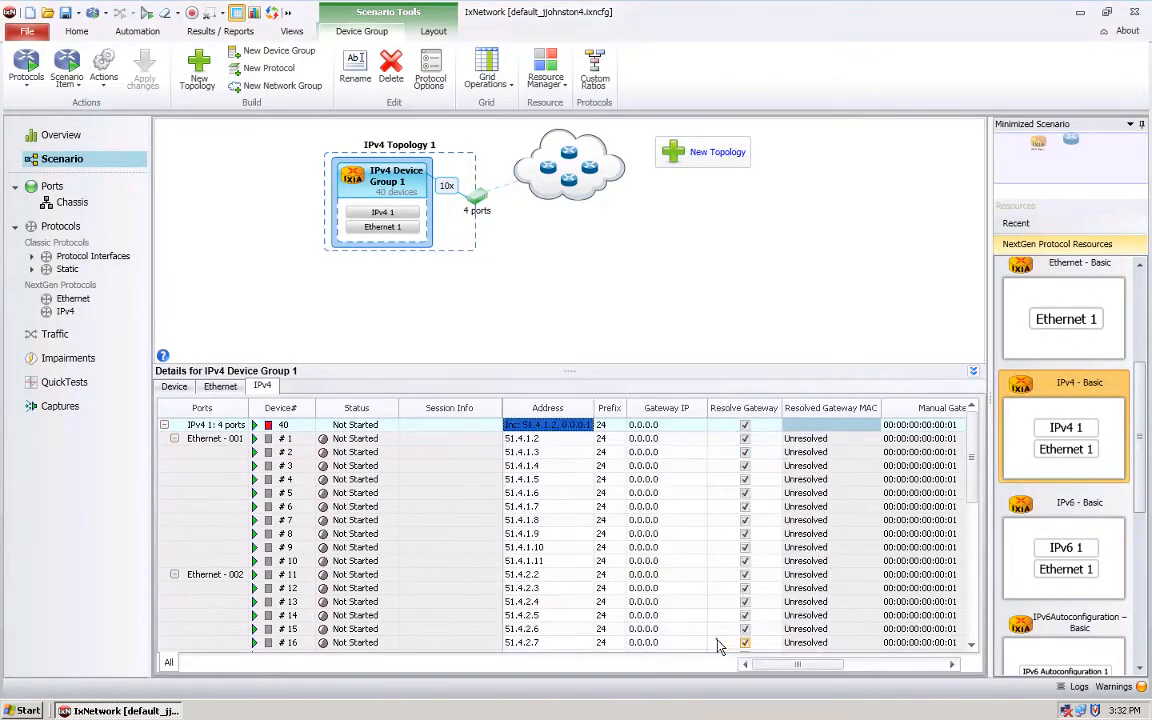
- Set the gateway IPs to an increment pattern starting at 51.1.4.1 with step 0.0.0.0 and port step 0.0.1.0
left_click(699, 428)
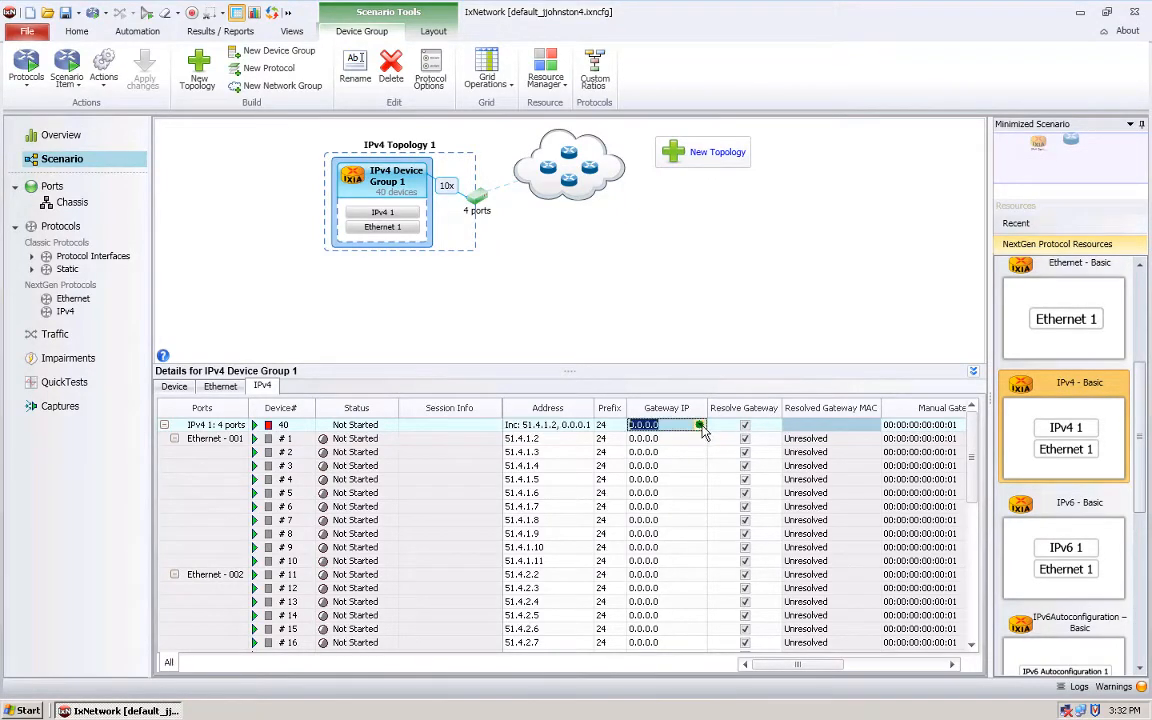
left_click(699, 425)
left_click(645, 465)
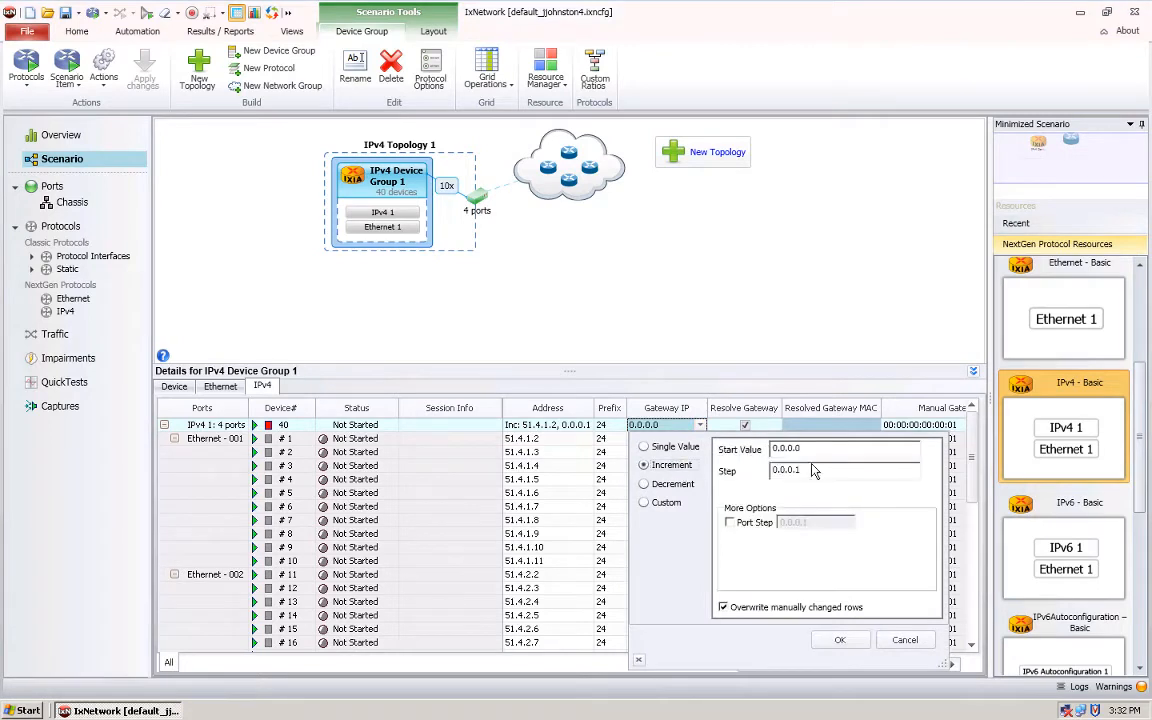
left_click_drag(703, 453, 648, 462)
type("51.1.4.1")
left_click(825, 472)
left_click(729, 522)
left_click(810, 519)
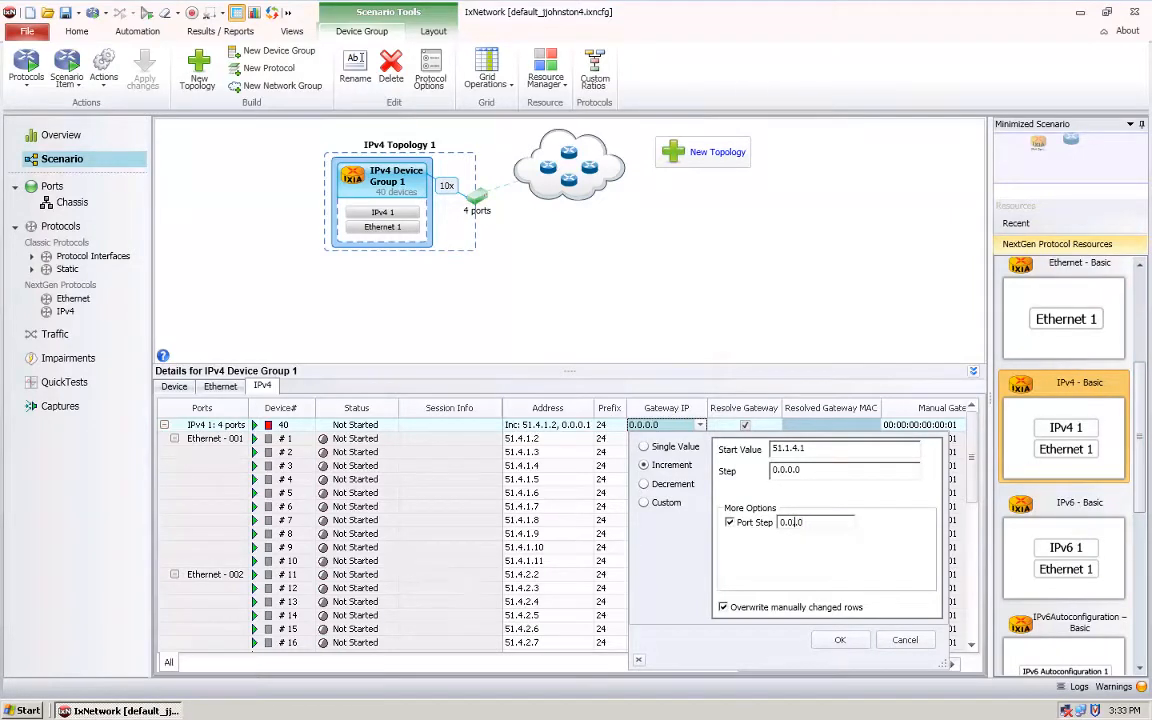
left_click(838, 641)
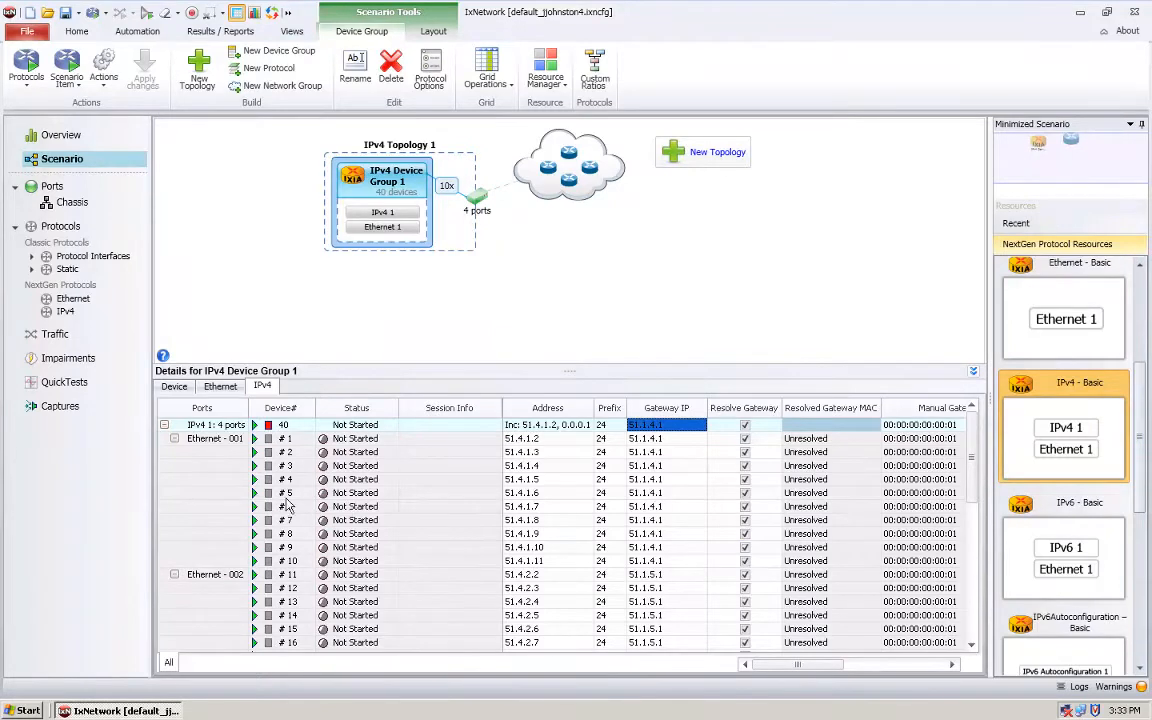
- Review the IPv4 addresses and gateways through the last device, and recheck the group's Ethernet and Device details
left_click(972, 612)
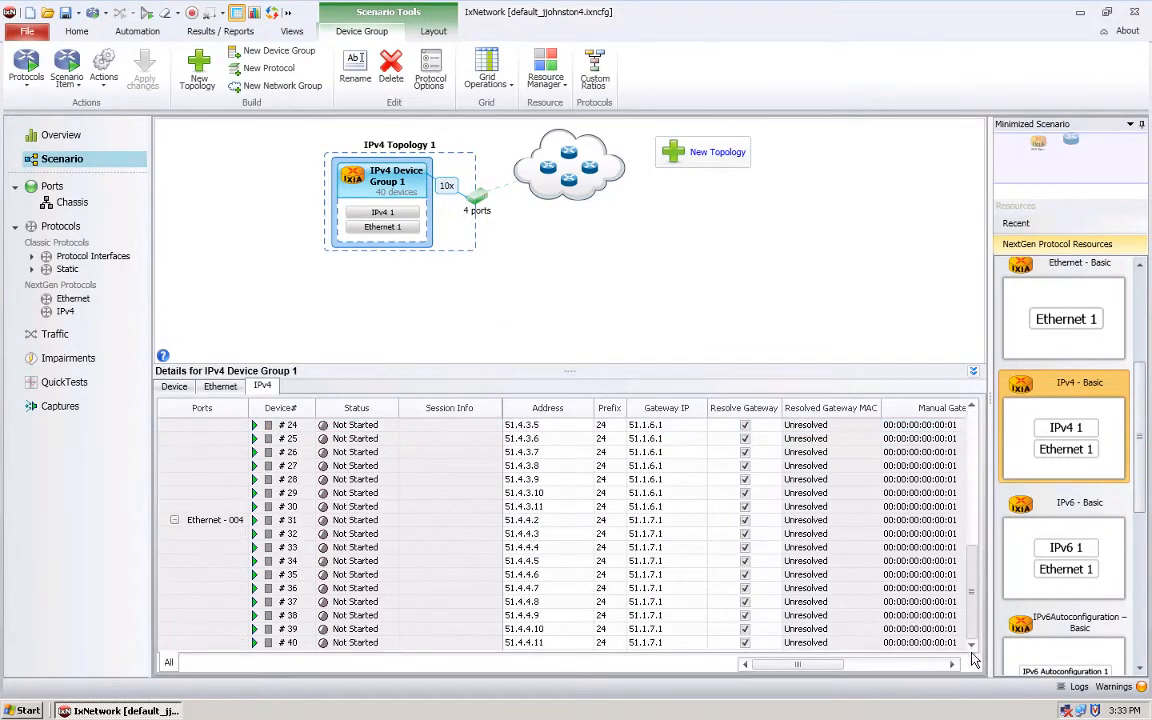
left_click_drag(970, 522, 970, 437)
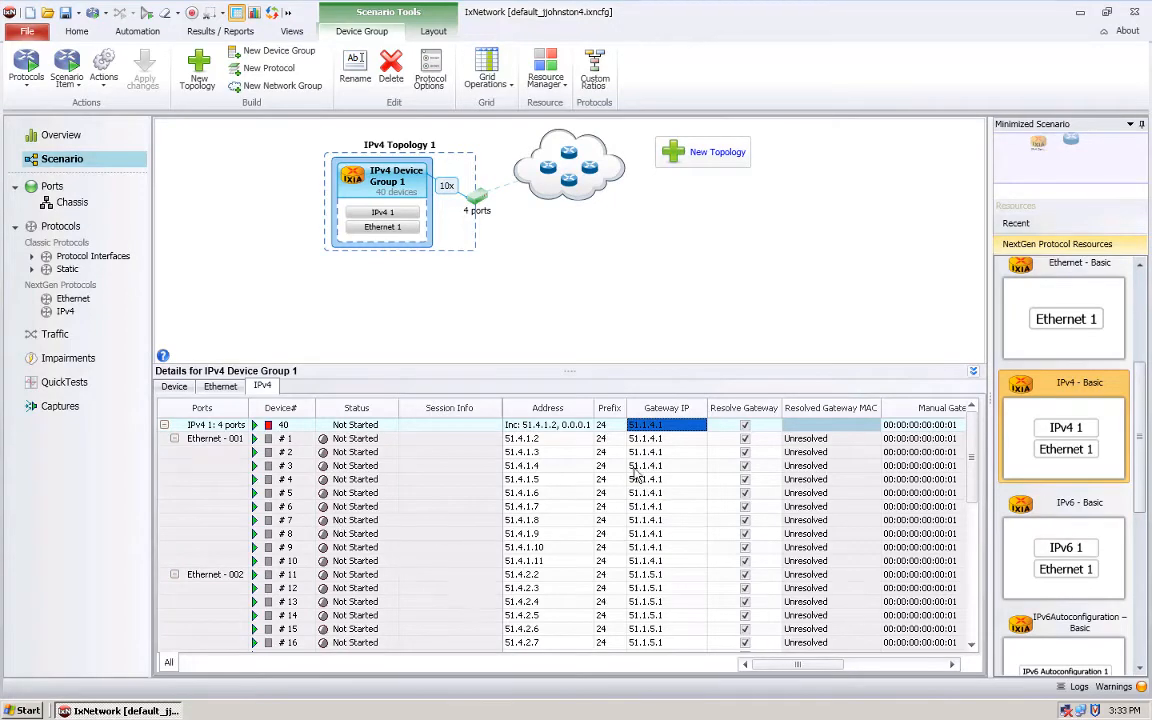
left_click(222, 390)
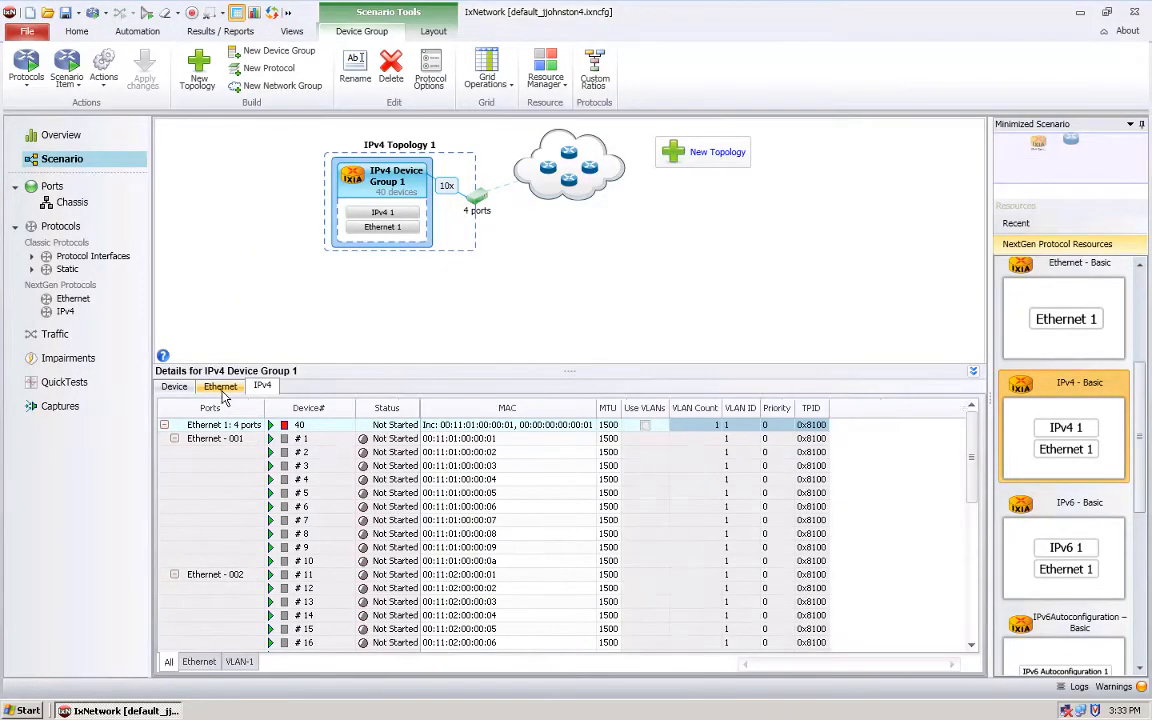
left_click(174, 387)
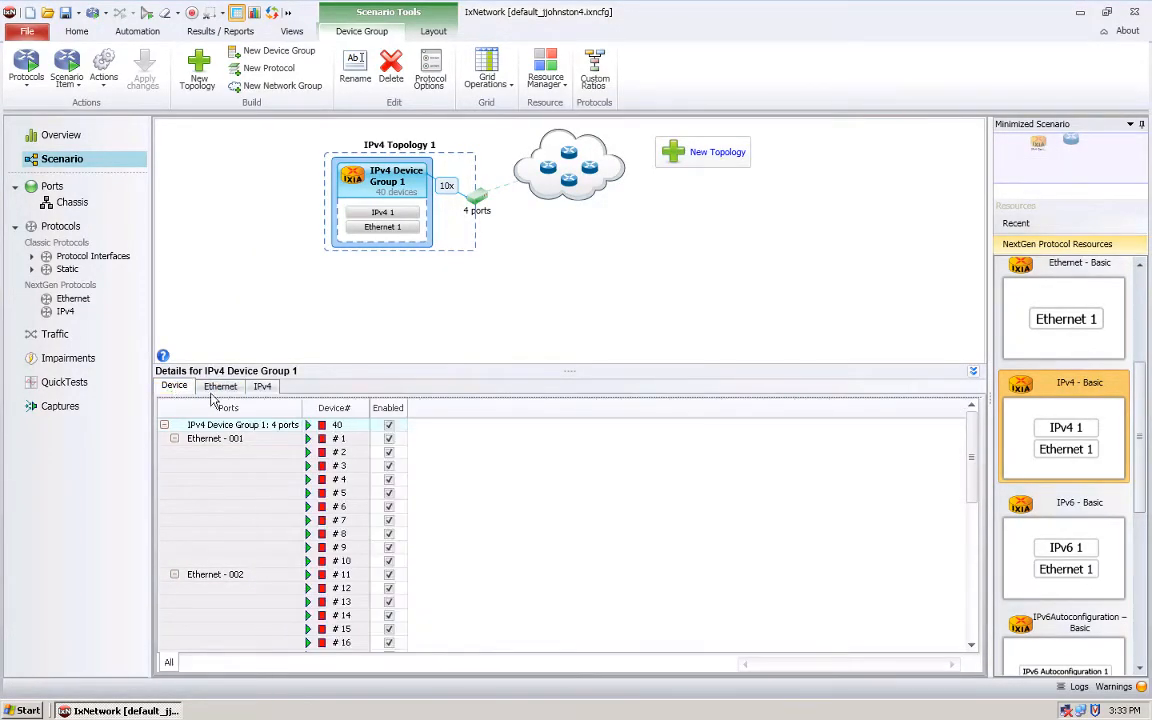
left_click(262, 388)
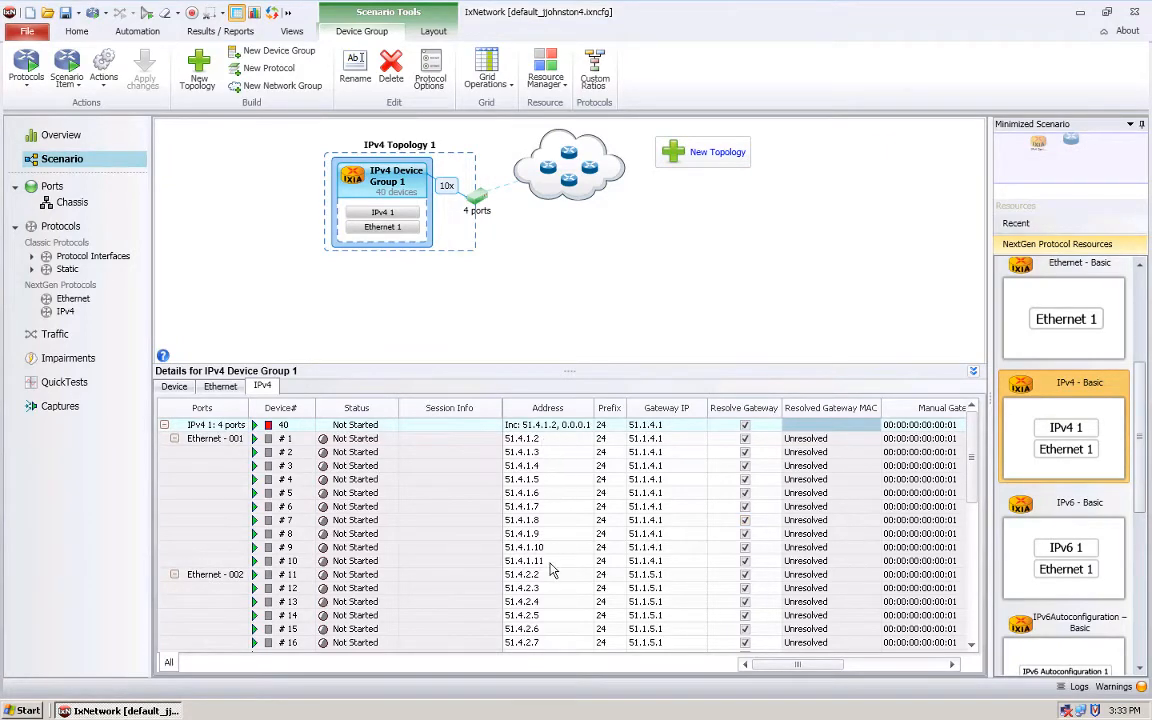
- Set the multiplier of IPv4 Device Group 1 to 100
left_click(447, 187)
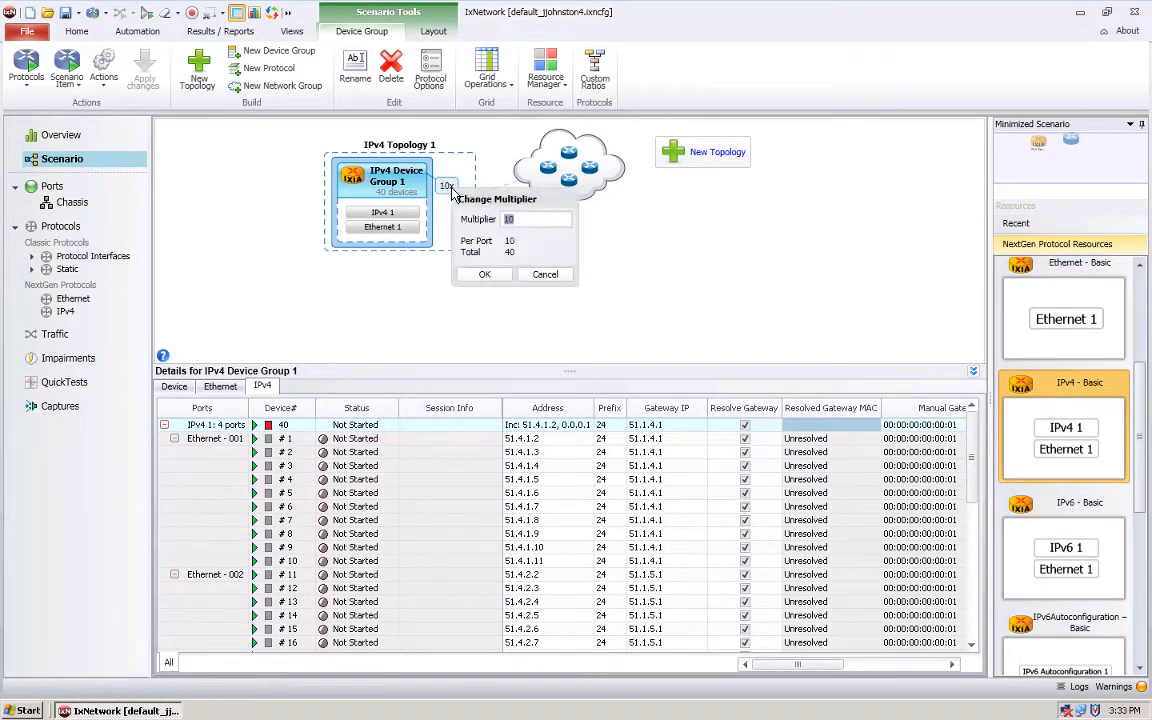
type("100")
left_click(485, 276)
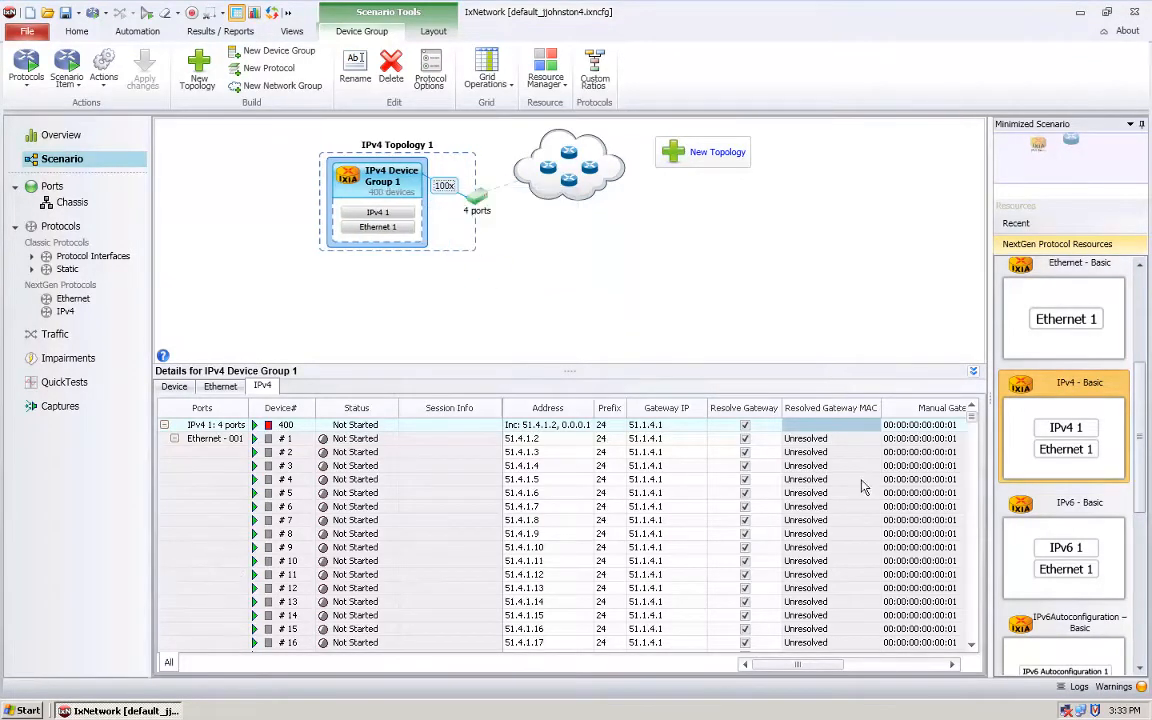
- Review the IPv4 addresses and gateways across the port boundary, and set the multiplier of IPv4 Device Group 1 to 10
left_click_drag(975, 428, 979, 482)
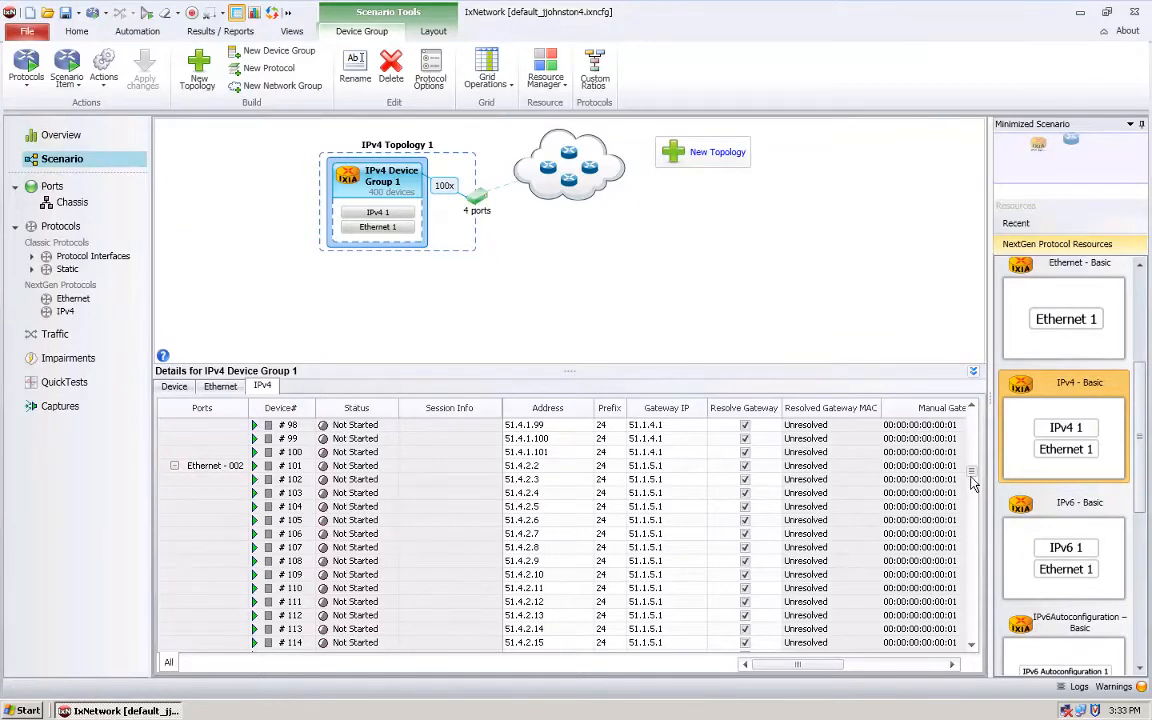
left_click_drag(972, 472, 973, 401)
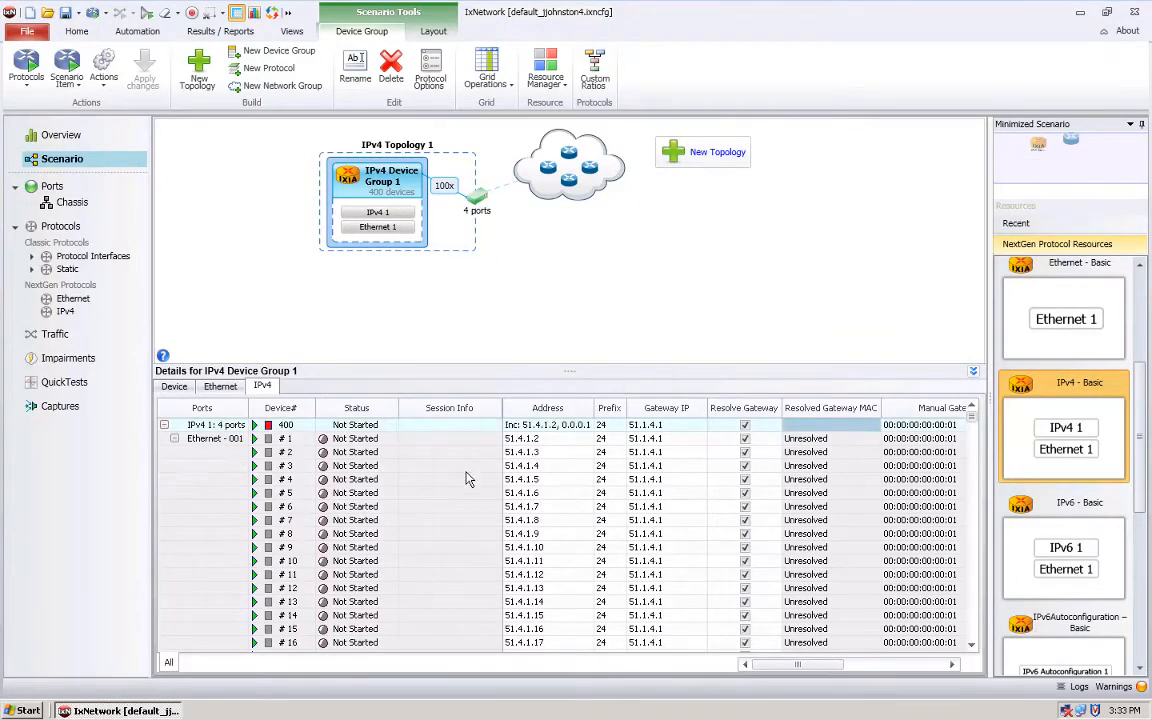
left_click(446, 188)
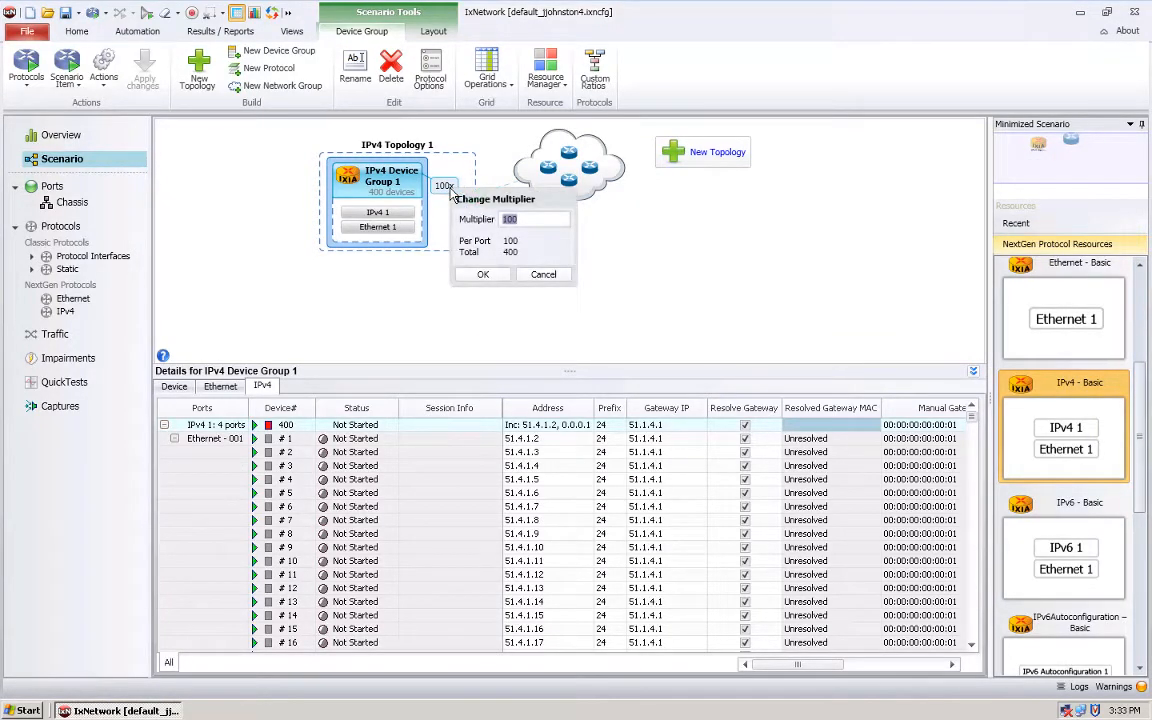
type("10")
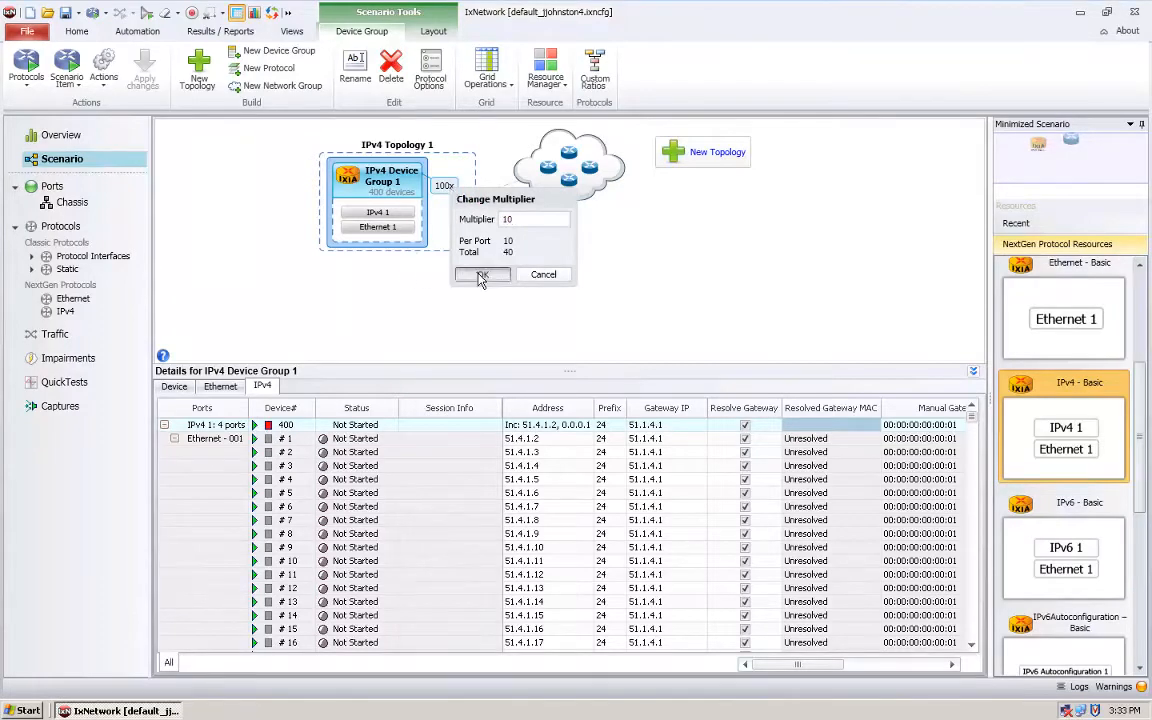
left_click(481, 277)
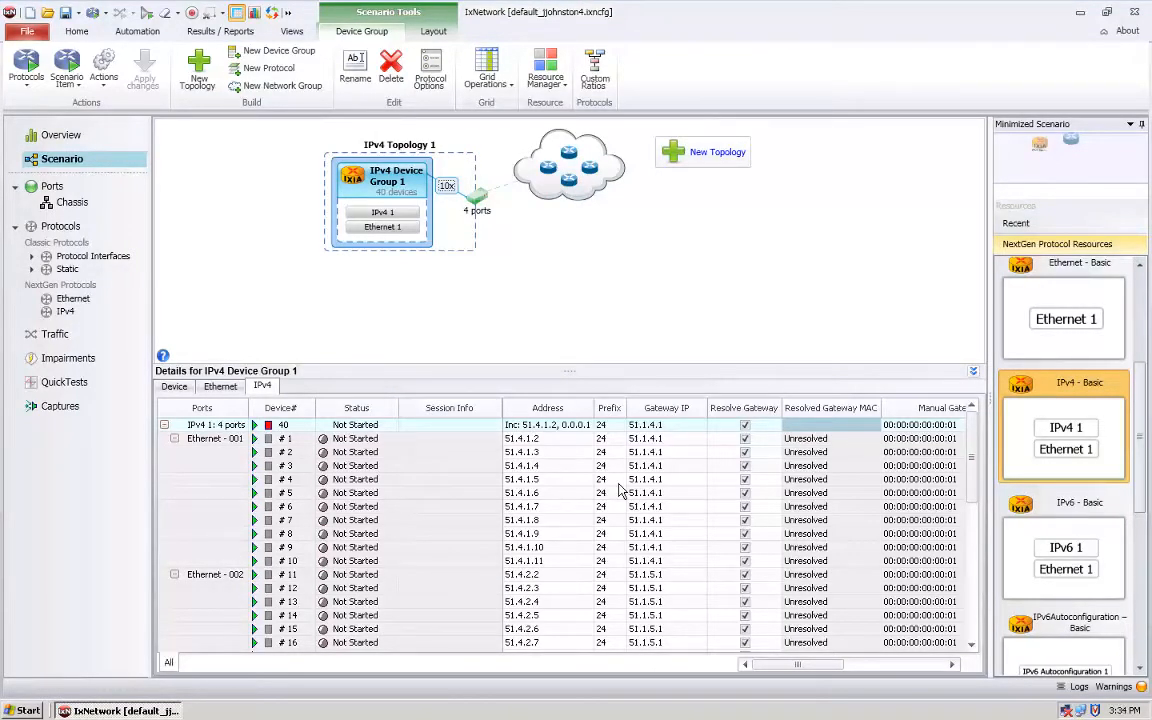
- Override the gateway IP of device #5 with 51.1.4.8 and inspect the markers for values outside the pattern
double_click(688, 492)
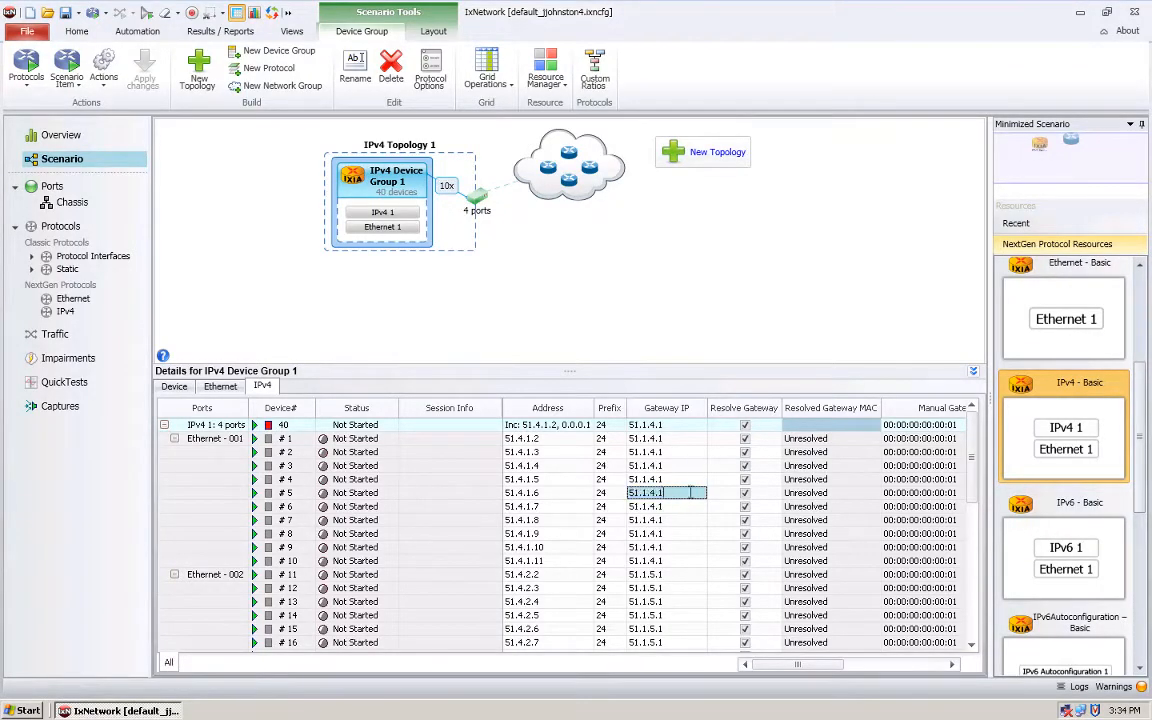
key("BackSpace")
type("8")
double_click(683, 466)
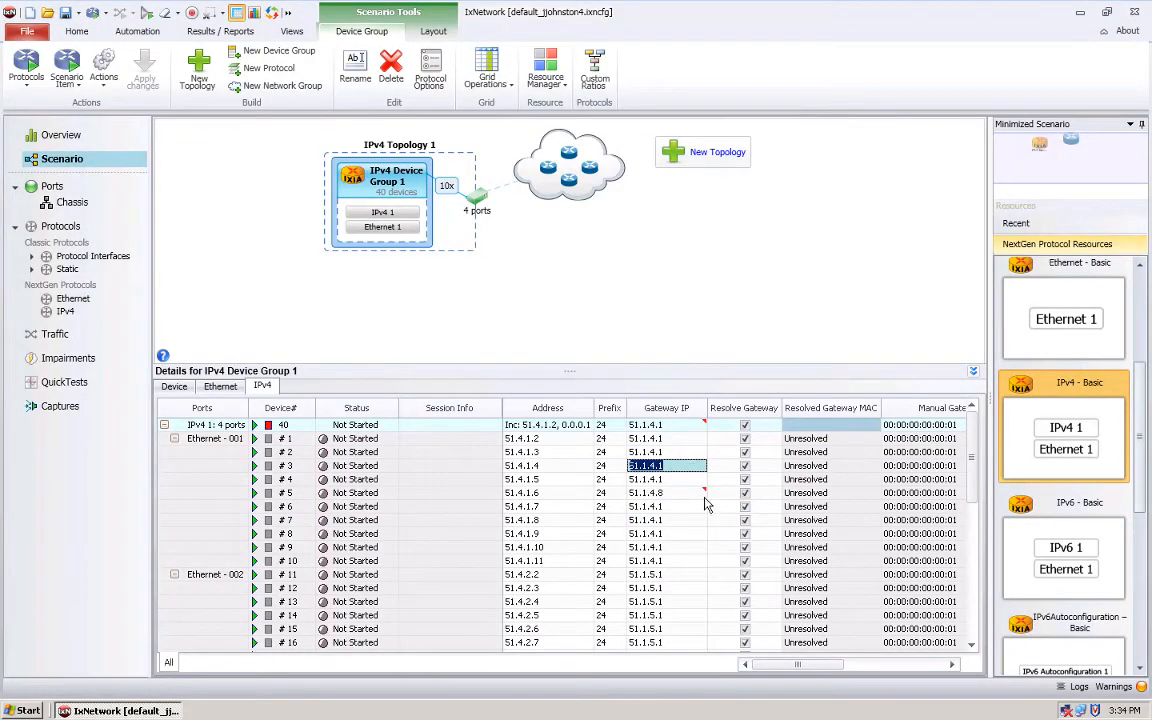
mouse_move(705, 493)
left_click_drag(972, 448, 978, 408)
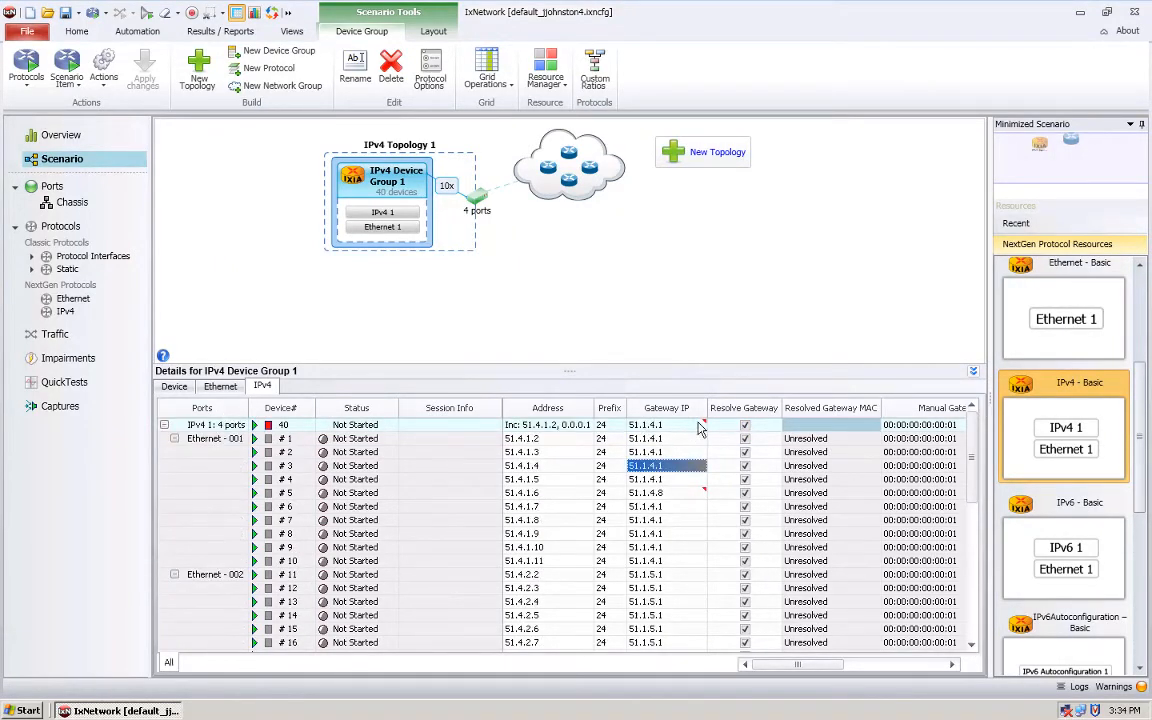
mouse_move(706, 428)
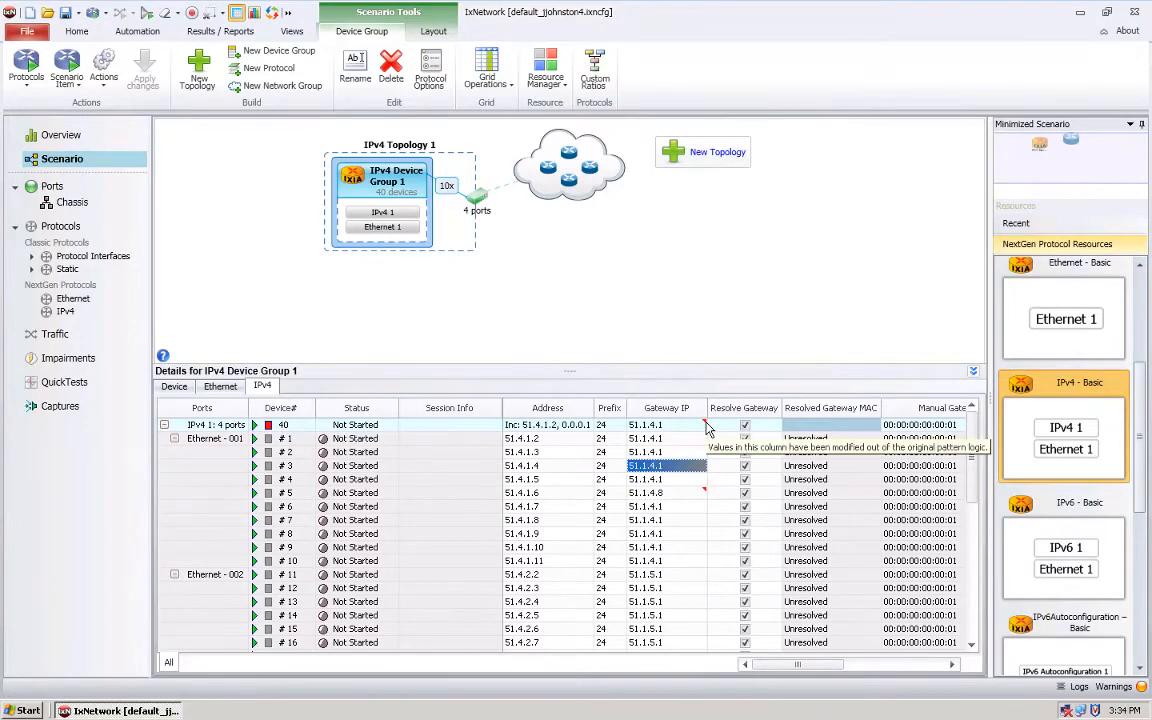
scroll(976, 496, "down", 1)
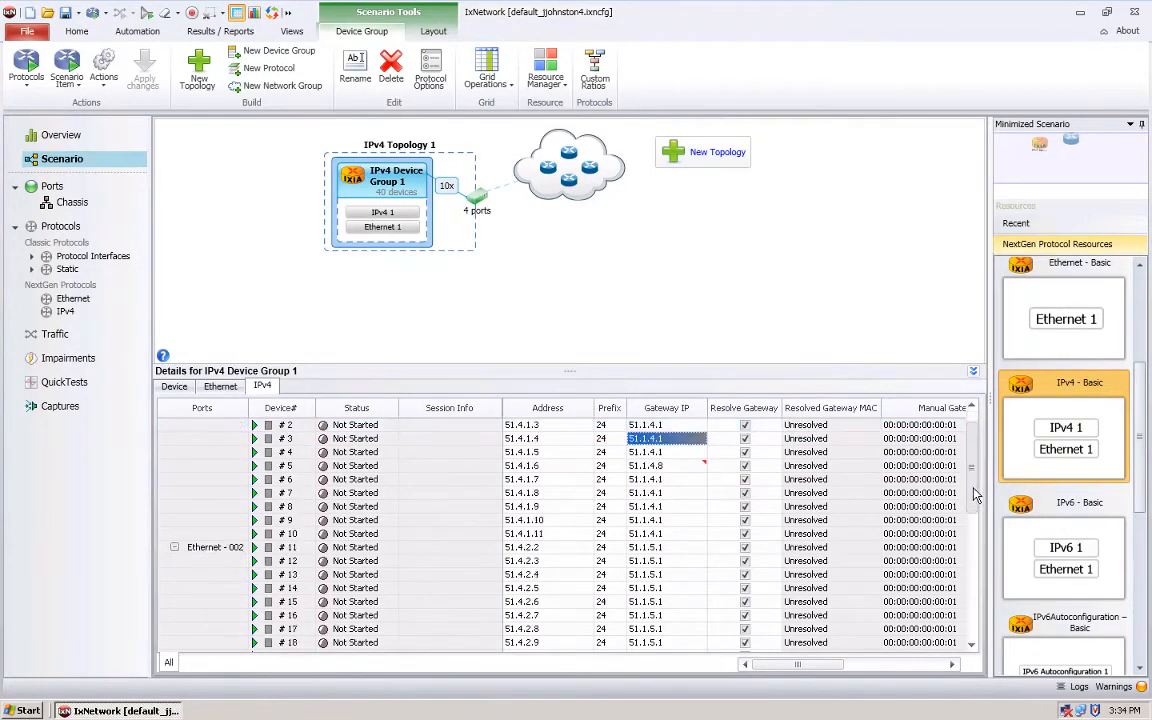
scroll(976, 496, "up", 1)
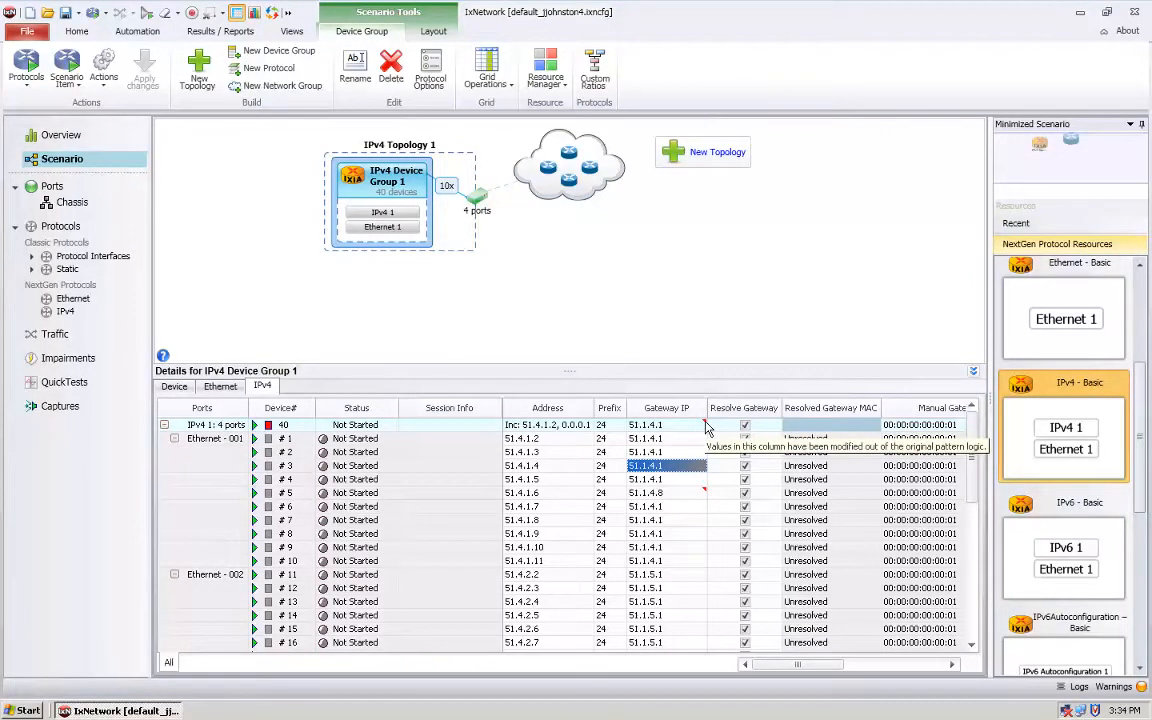
- Reapply the increment pattern to the gateway IPs, overwriting the manually changed rows
left_click(701, 426)
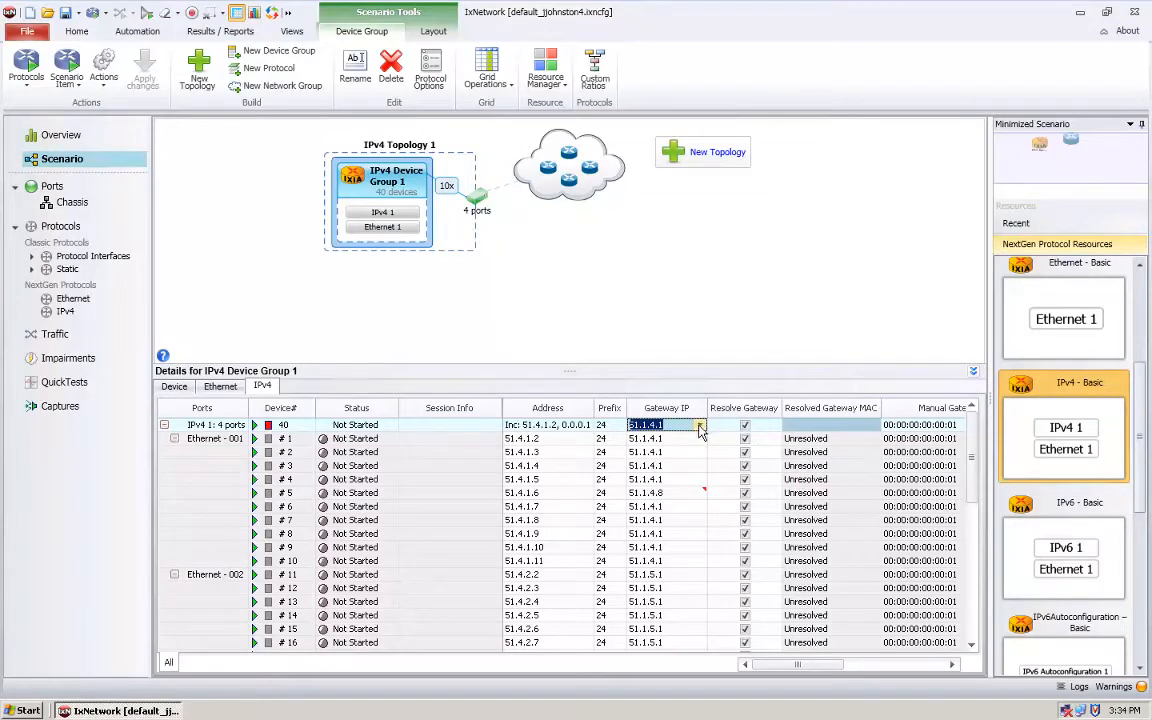
left_click(701, 426)
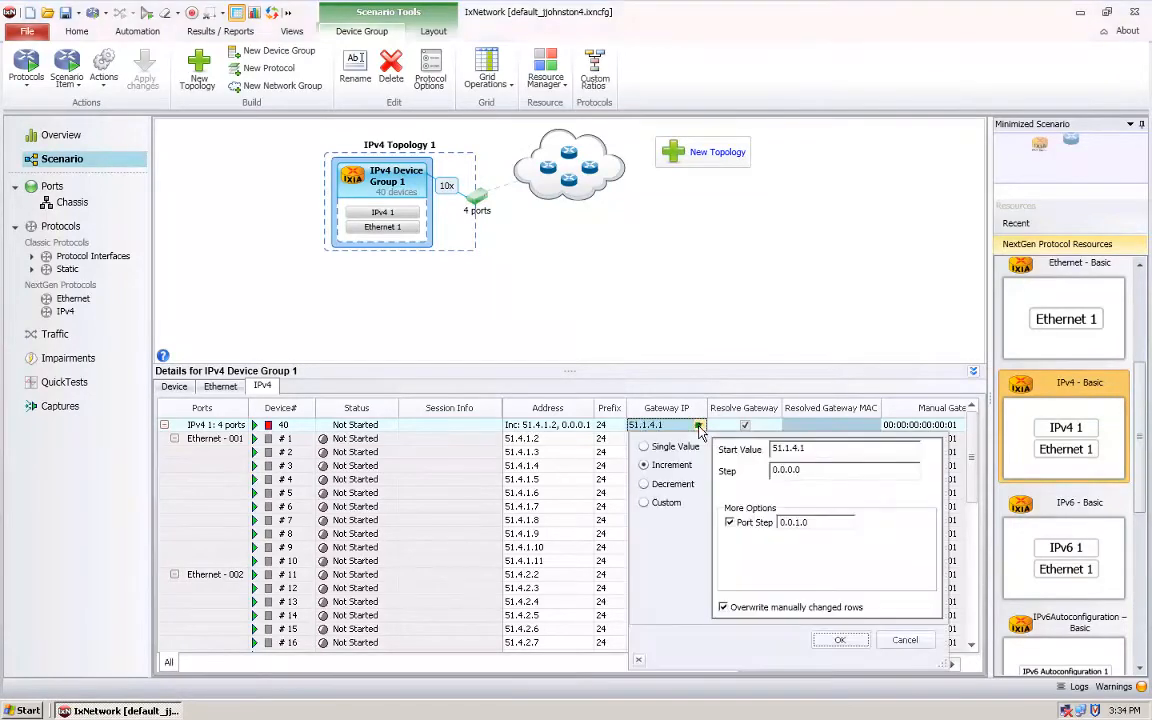
left_click(840, 641)
left_click(668, 507)
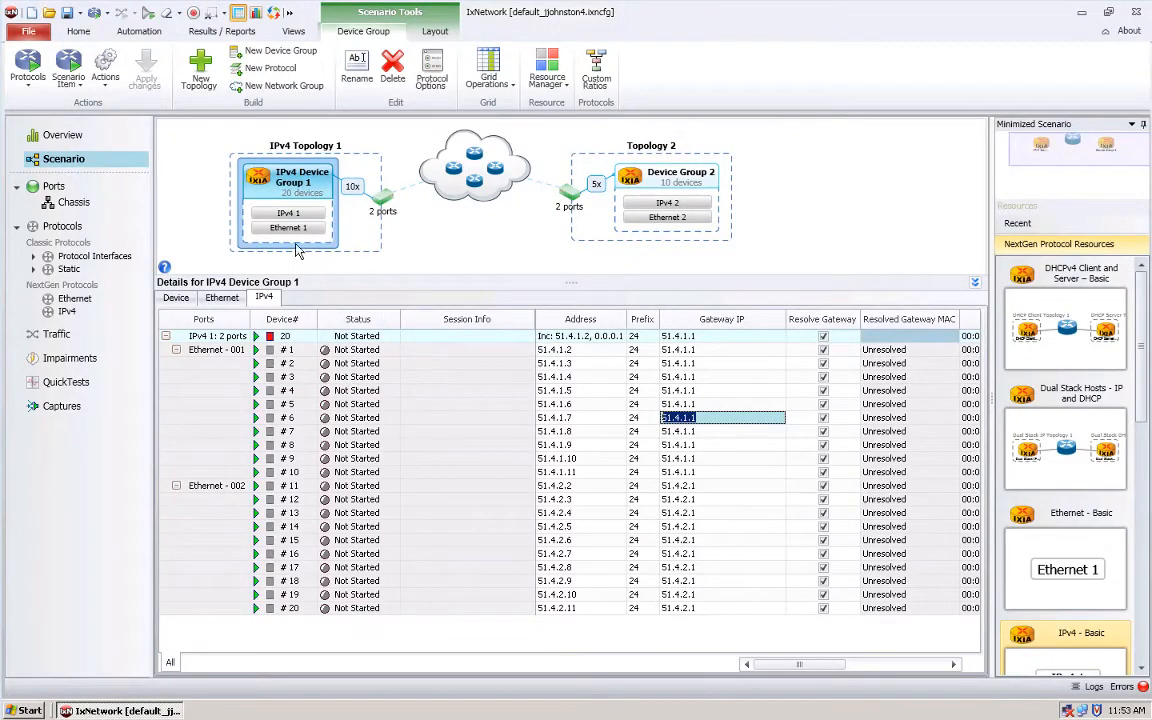
- Start all IPv4 1 devices of IPv4 Device Group 1 to check their resolved gateway MACs, and stop all protocols
left_click(257, 338)
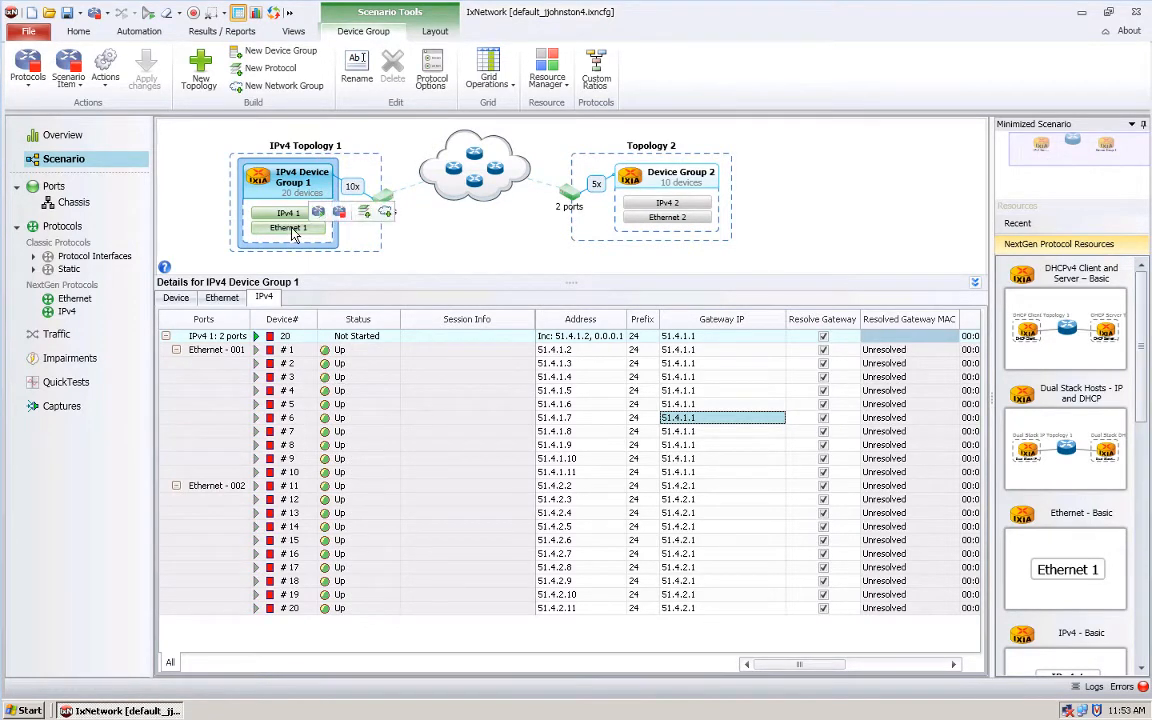
mouse_move(286, 217)
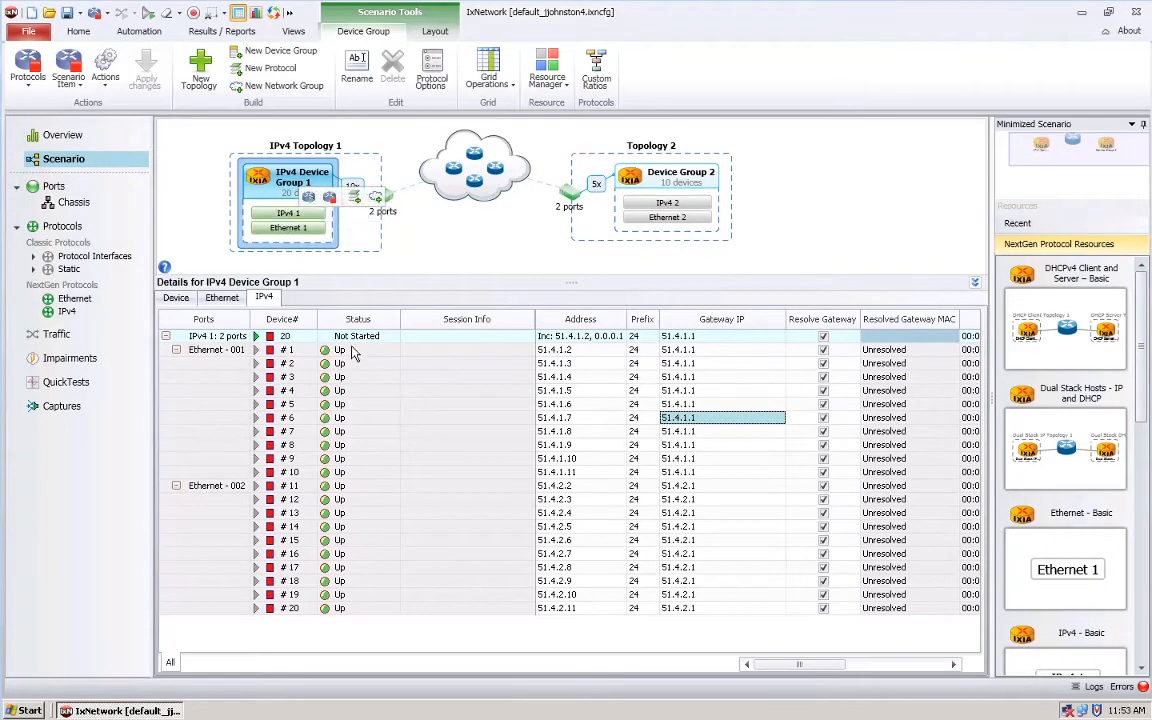
left_click(902, 444)
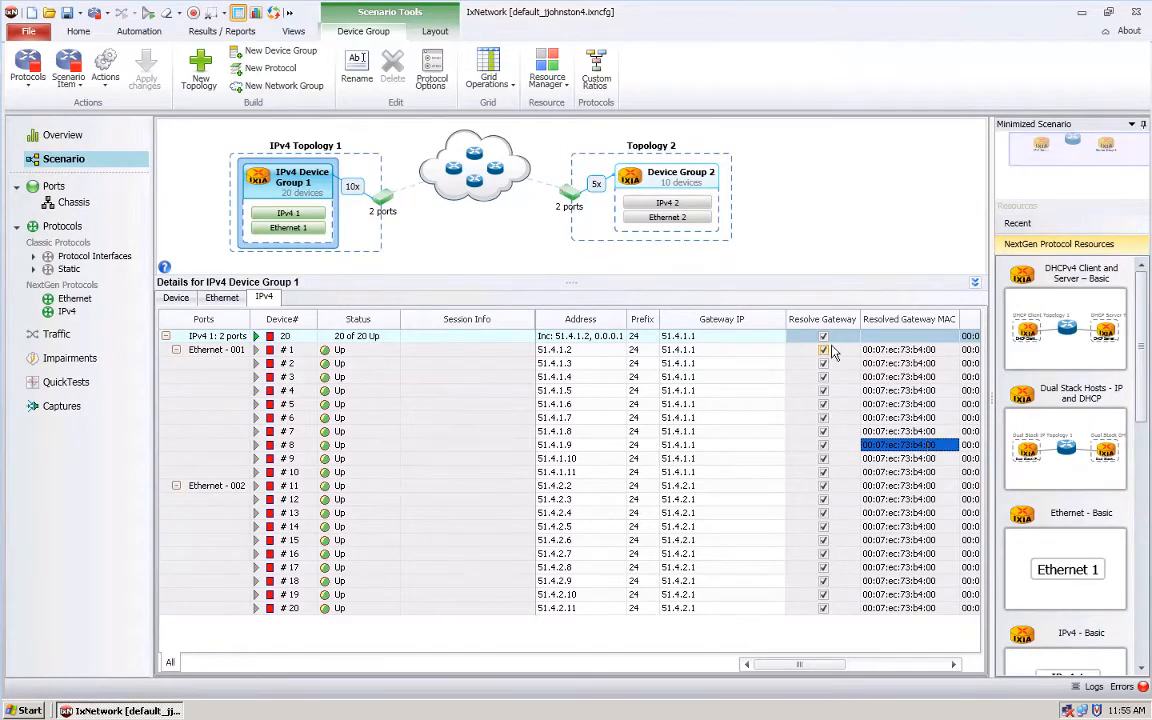
left_click(28, 66)
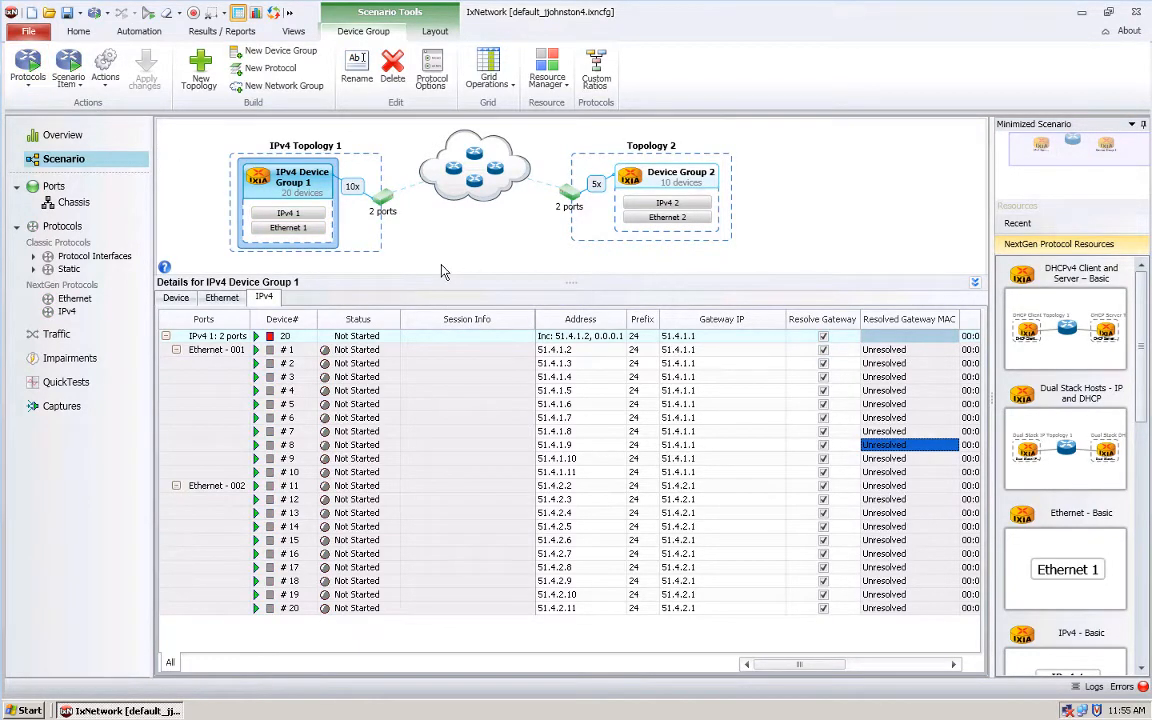
- Start the protocols of IPv4 Device Group 1 layer by layer, with Ethernet 1 first and IPv4 1 second
mouse_move(302, 230)
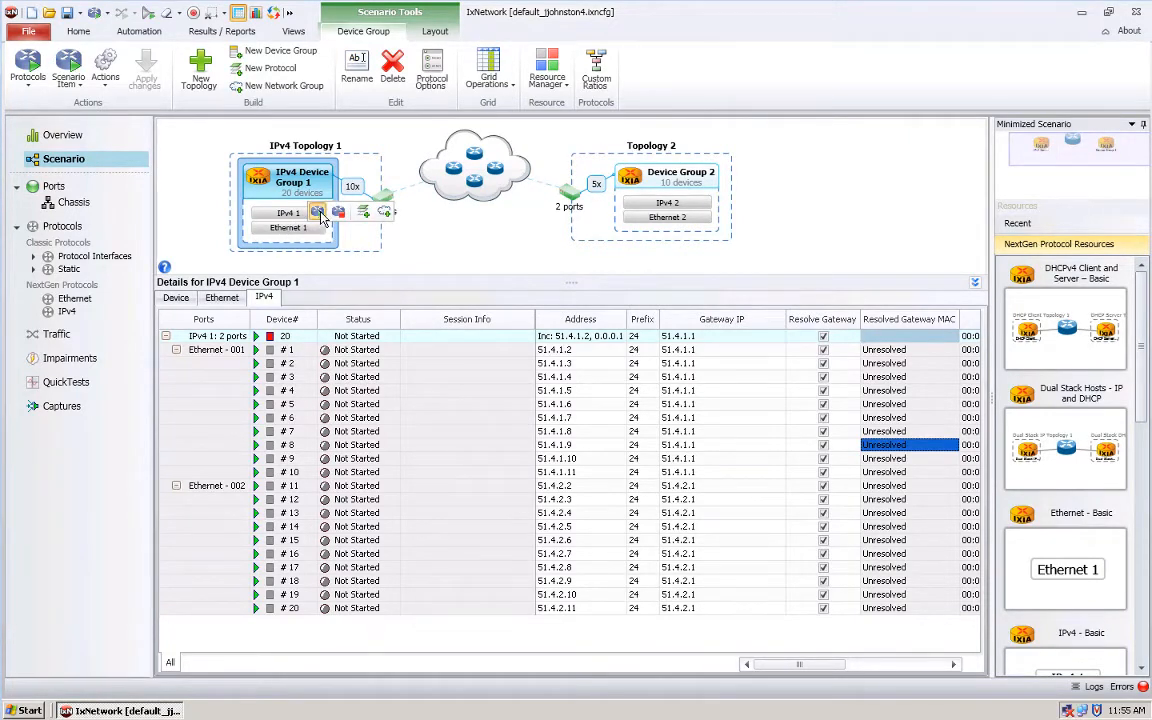
left_click(321, 216)
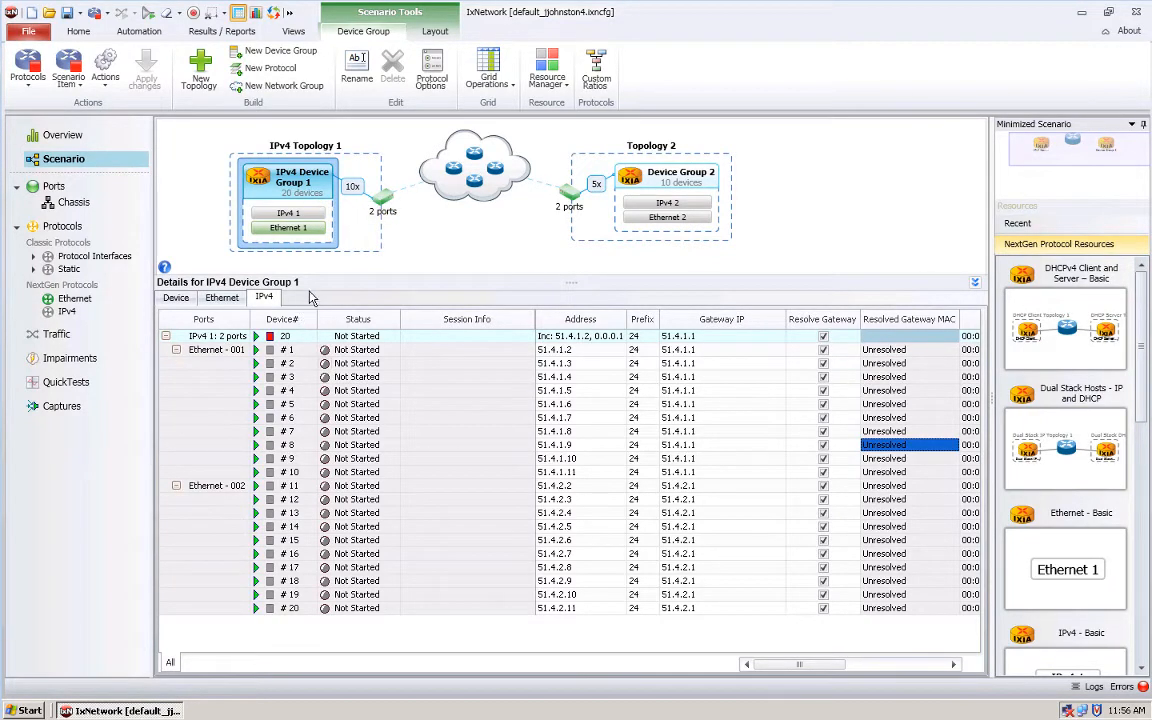
mouse_move(300, 214)
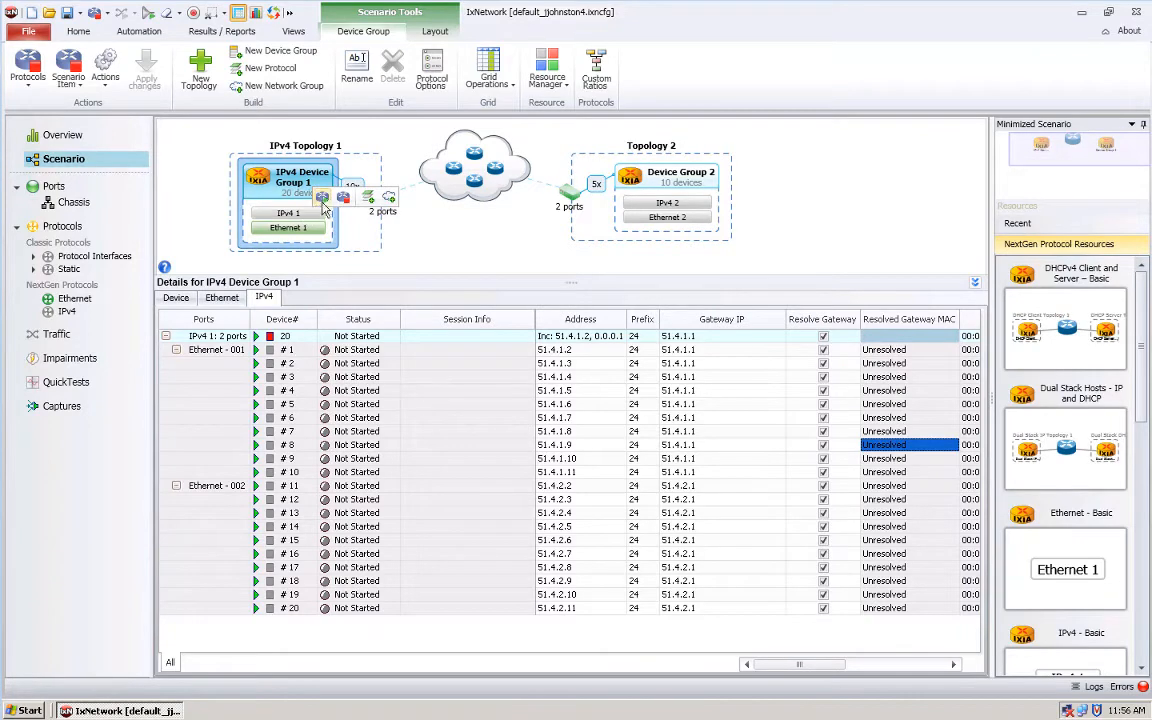
left_click(323, 200)
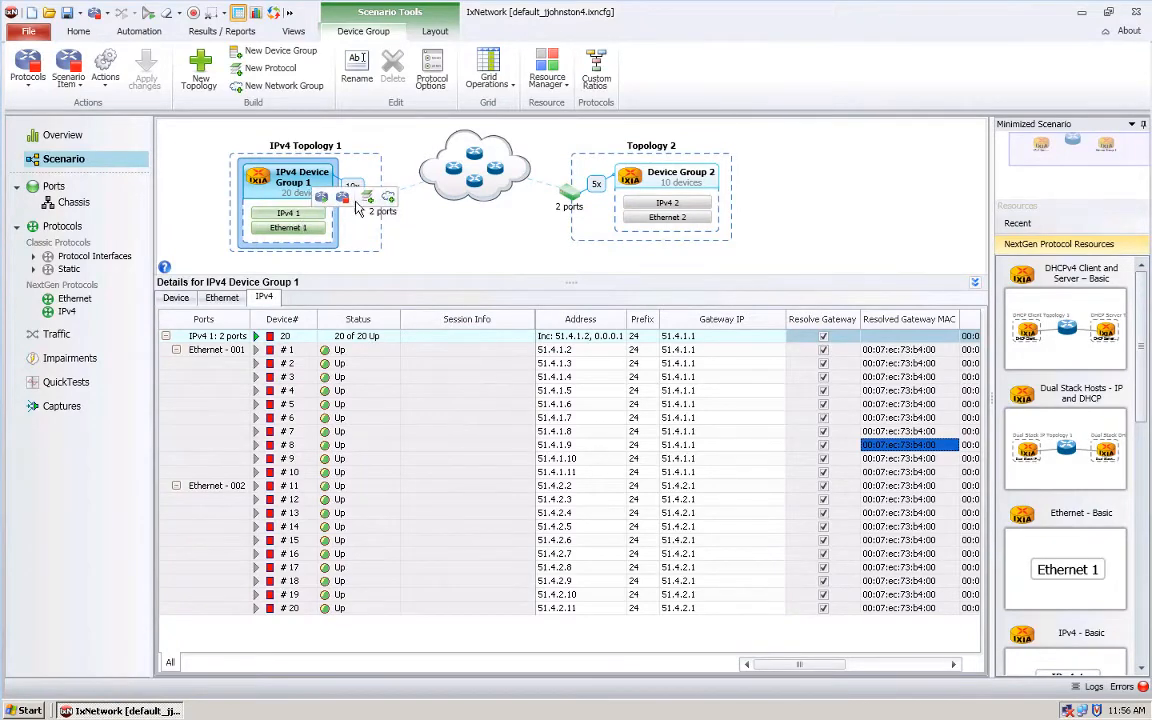
- Stop the protocols of IPv4 Device Group 1 and restart the whole stack from its IPv4 1 layer
left_click(343, 198)
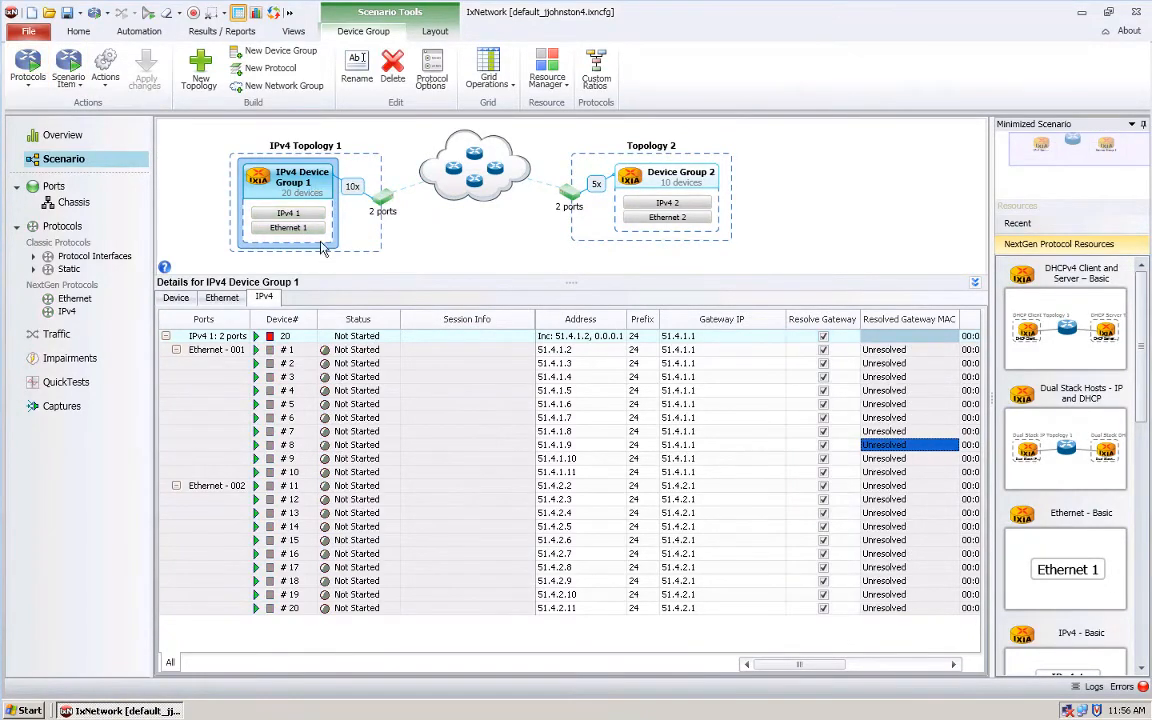
mouse_move(315, 220)
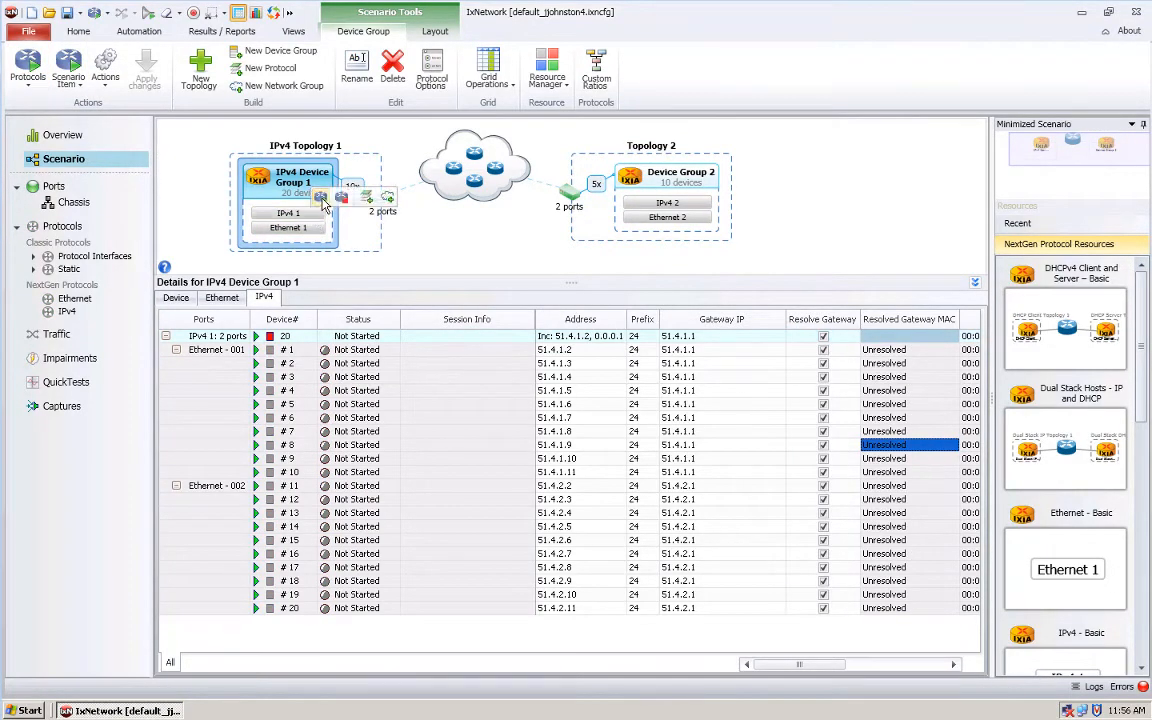
left_click(321, 198)
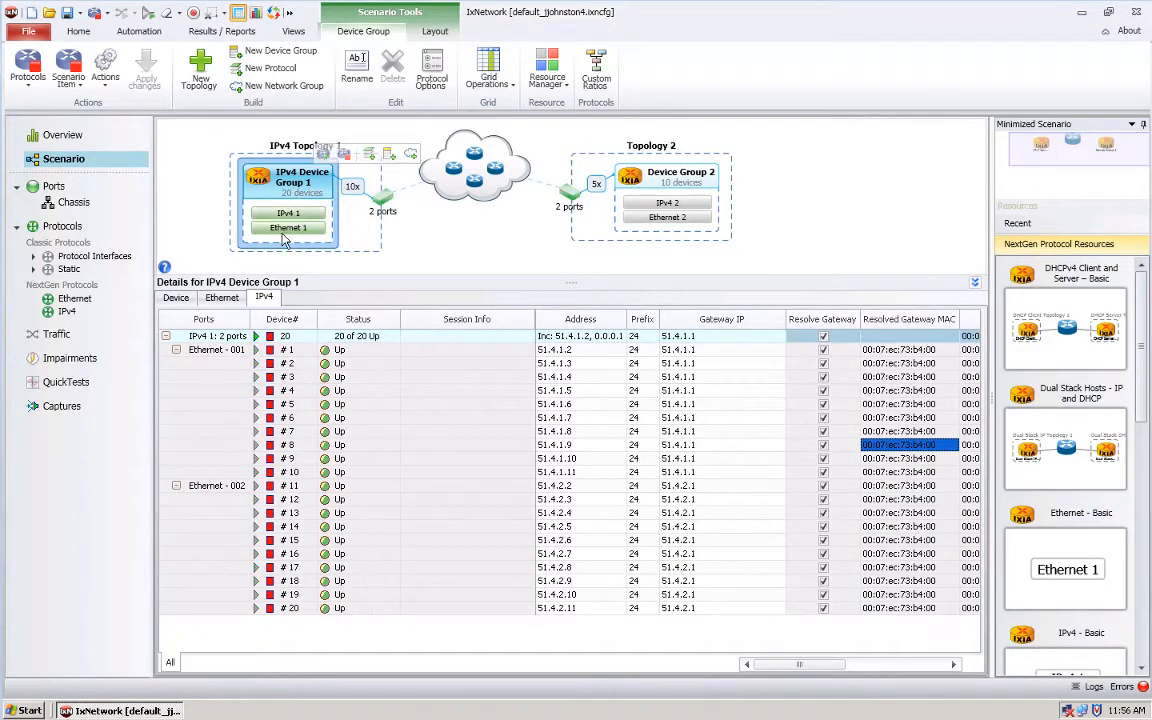
mouse_move(289, 233)
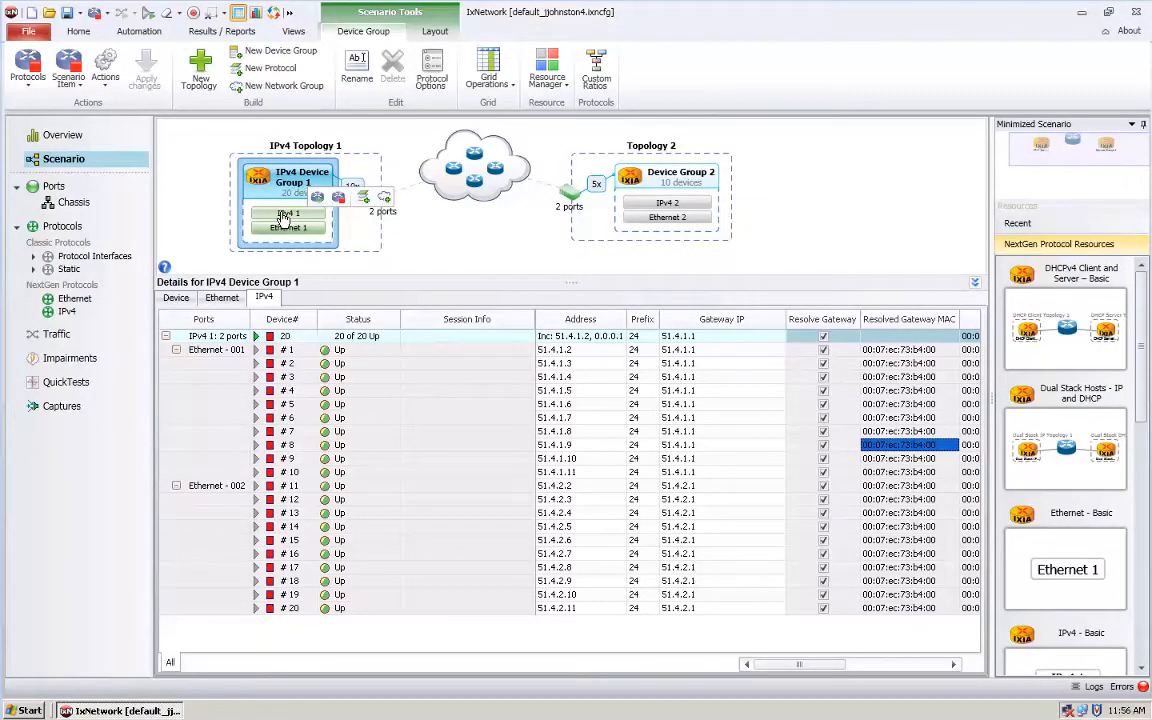
- Start all protocols of Topology 2 and show the IPv4 details of Device Group 2
mouse_move(680, 188)
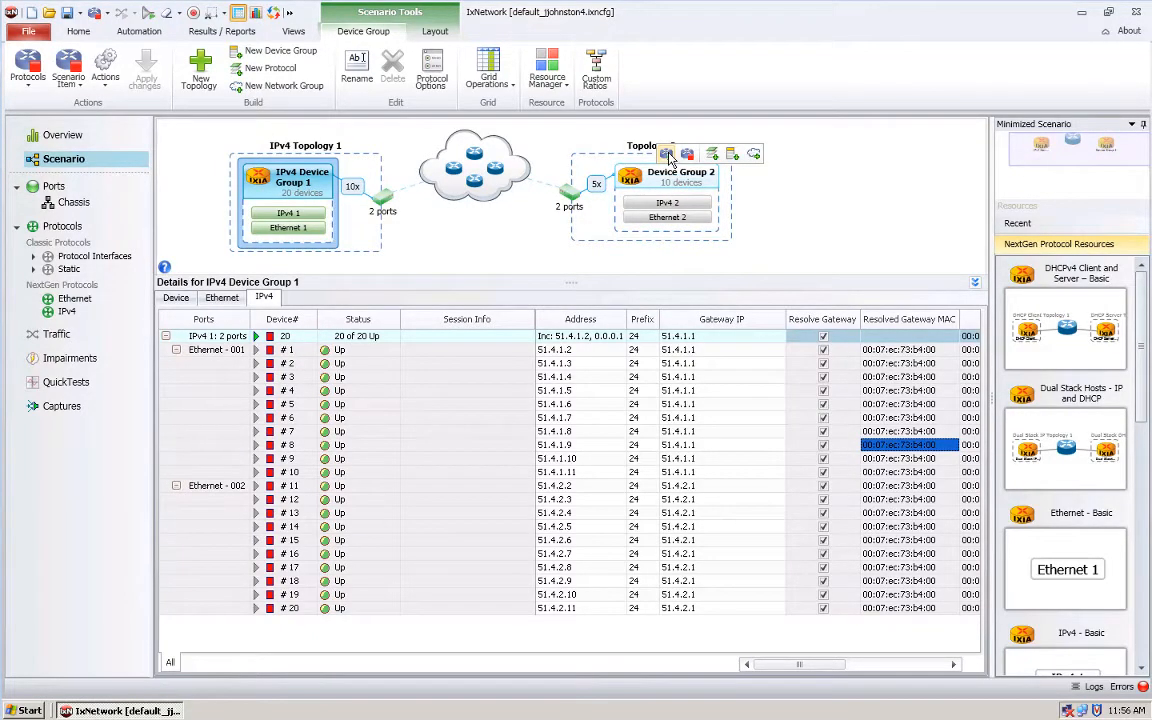
mouse_move(645, 150)
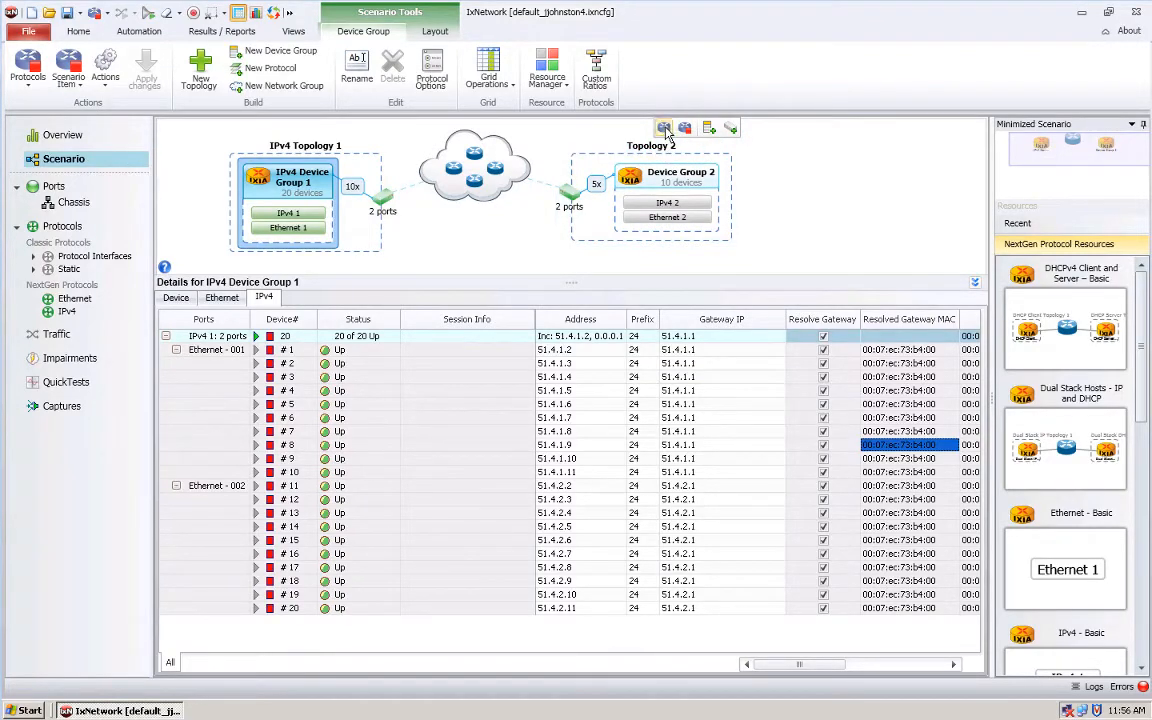
left_click(614, 166)
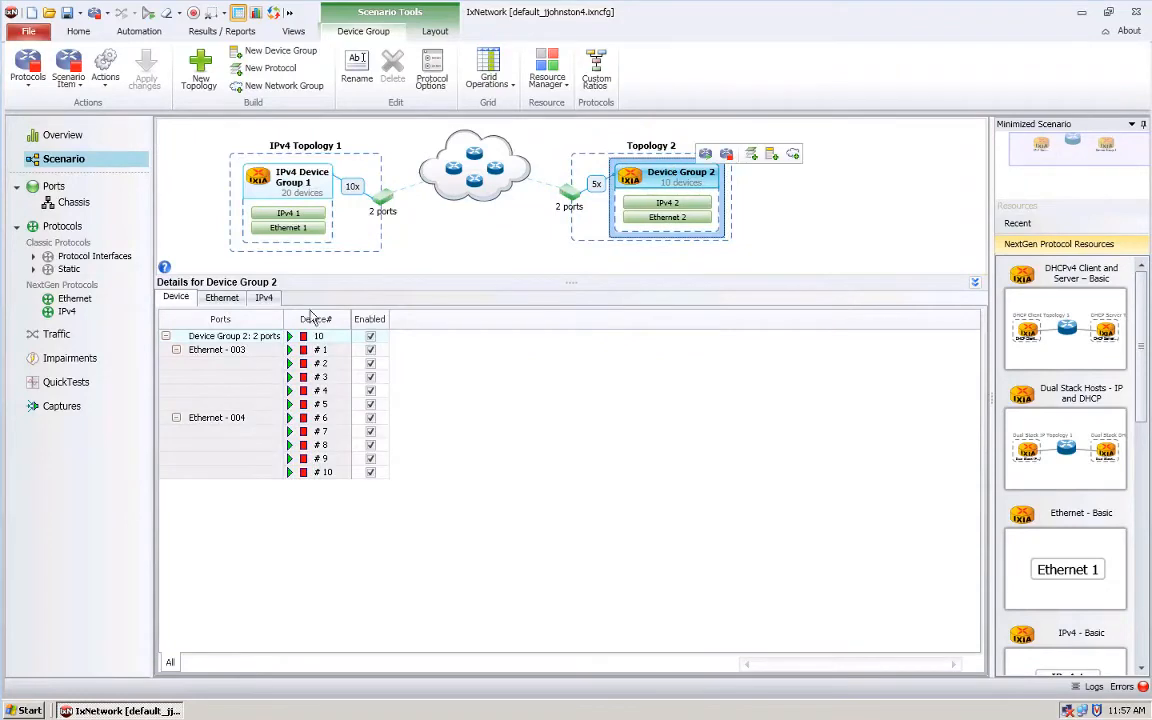
left_click(263, 297)
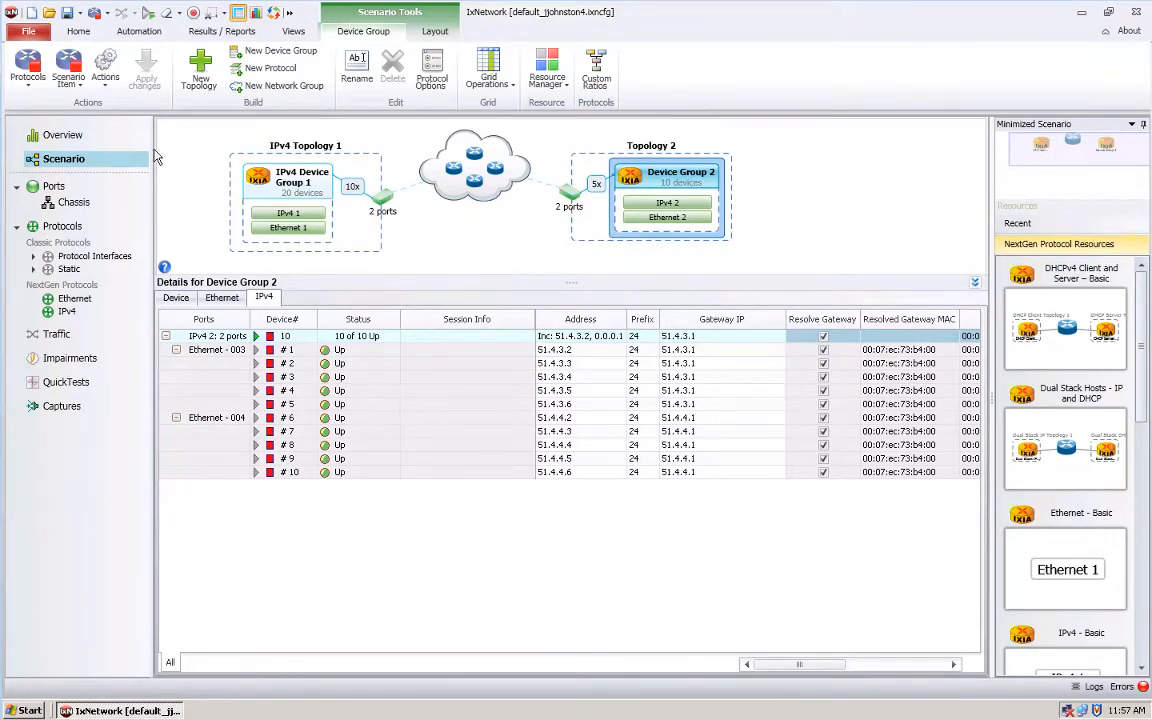
left_click(84, 89)
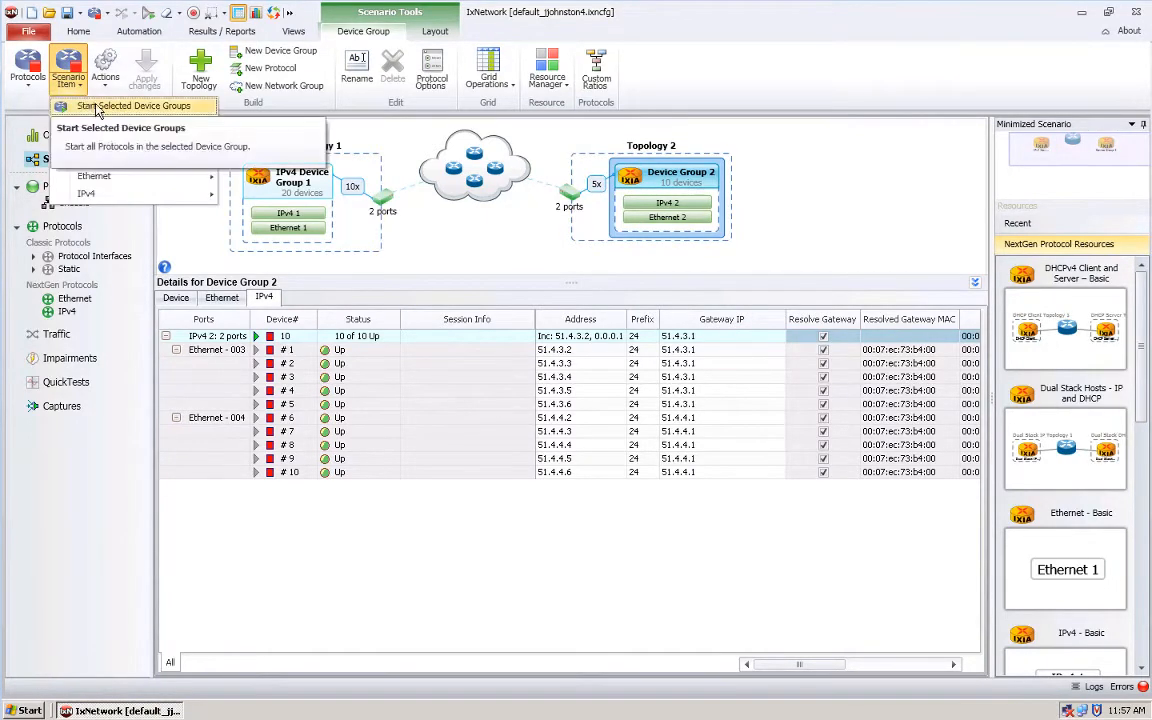
left_click(31, 84)
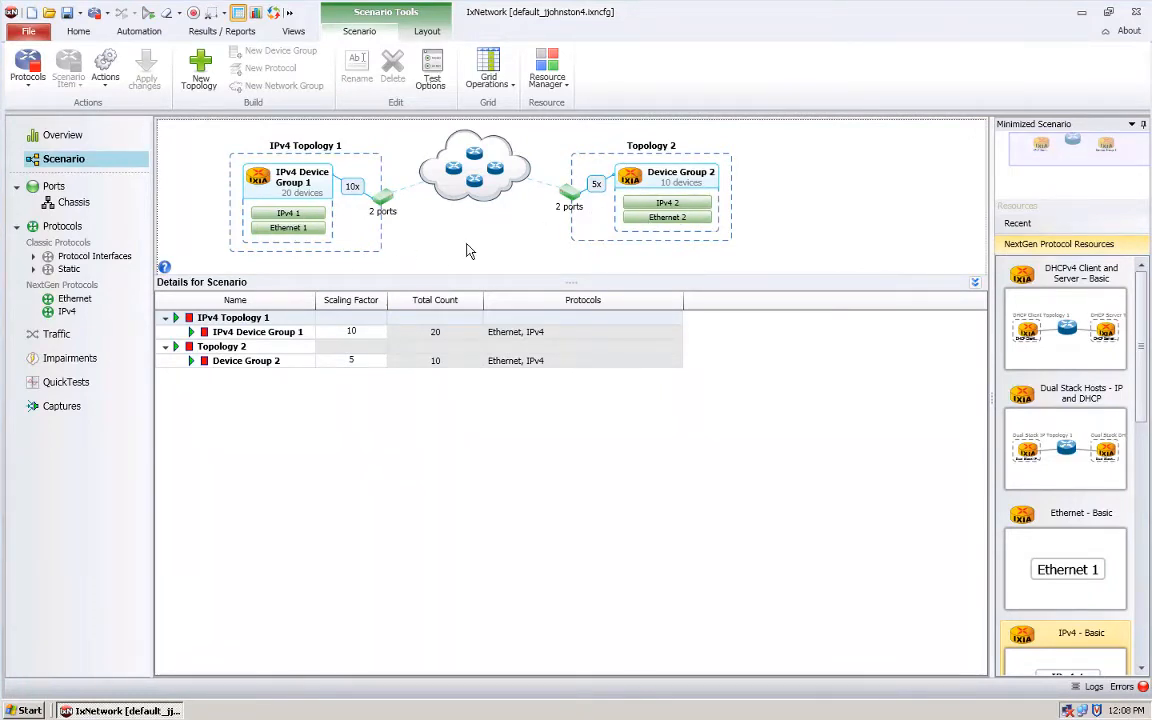
- Show the IPv4 details of IPv4 Device Group 1 and collapse the device rows into one summary row per port
left_click(300, 182)
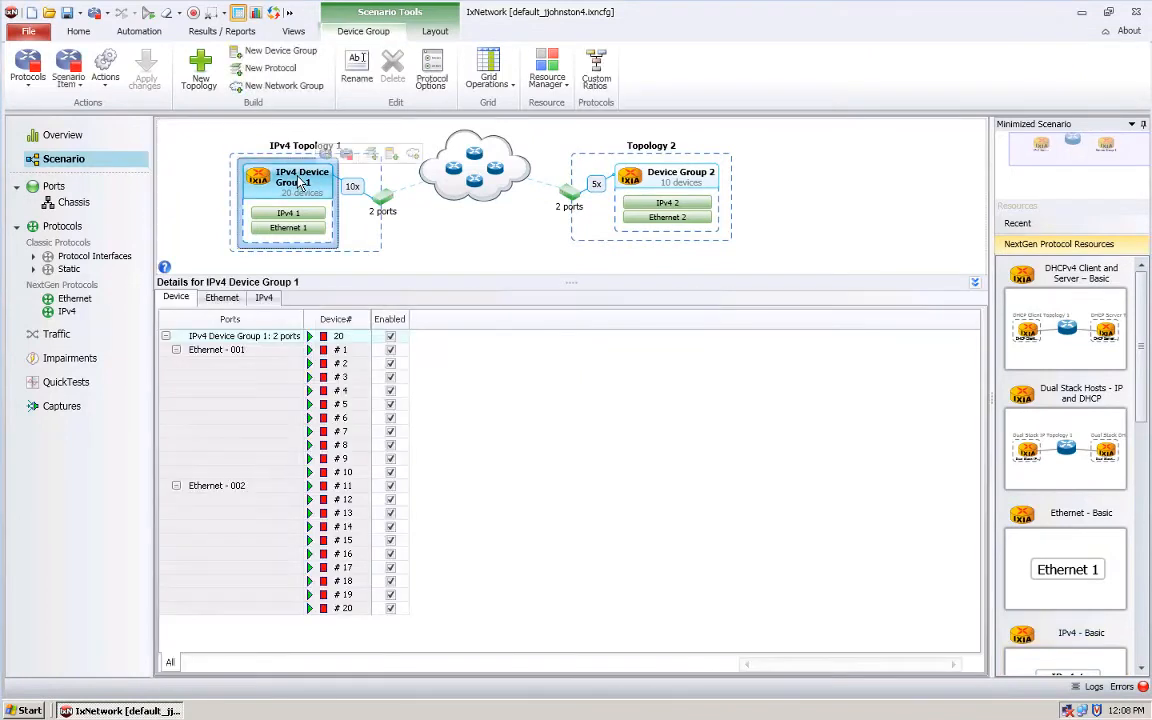
left_click(264, 297)
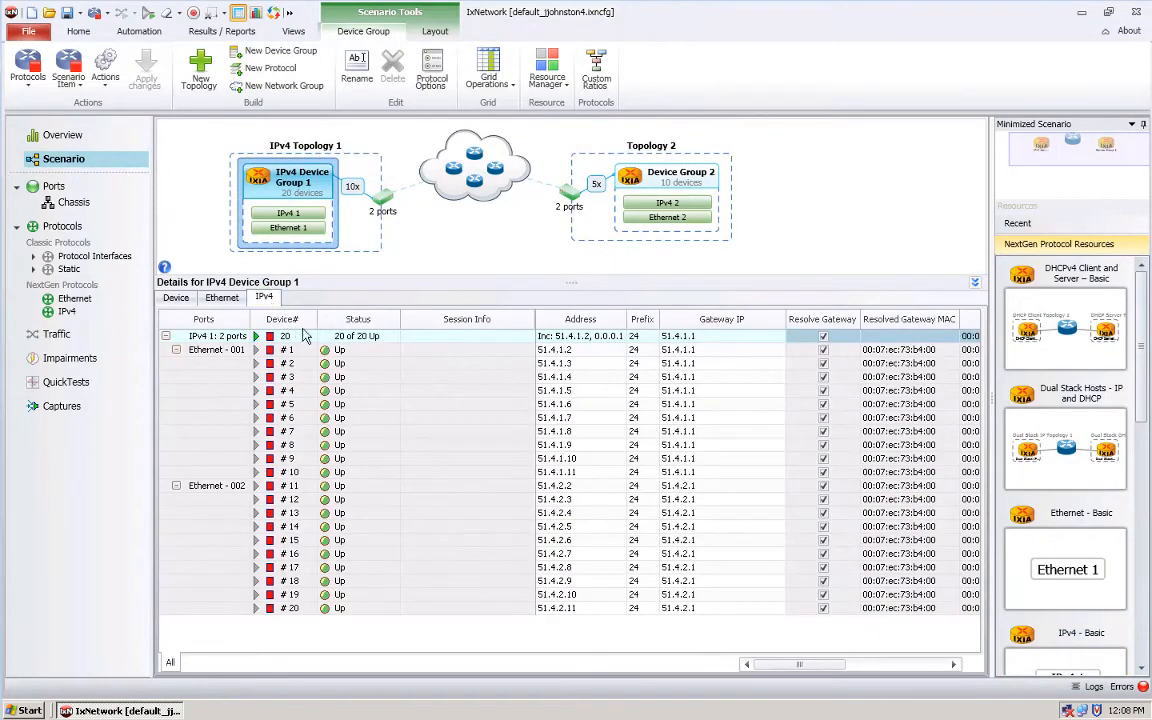
right_click(216, 355)
left_click(264, 512)
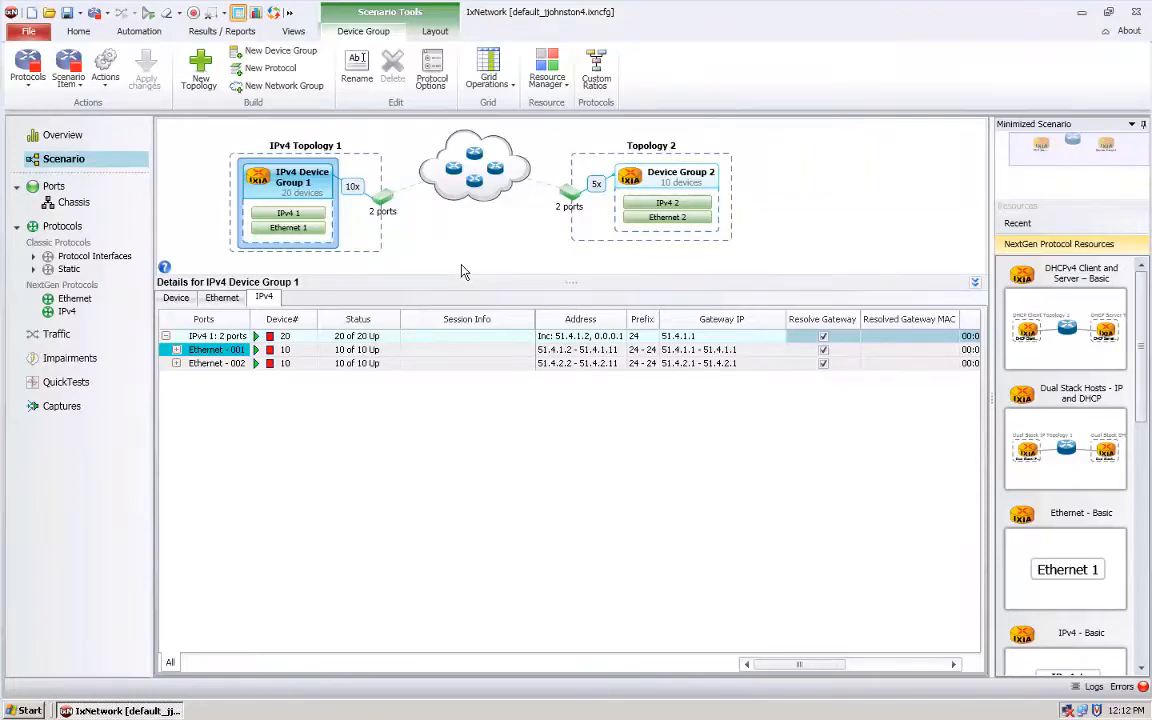
- Expand the device rows of both IPv4 1 ports and set the Gateway IP start value to 1.4.1.1
left_click(176, 349)
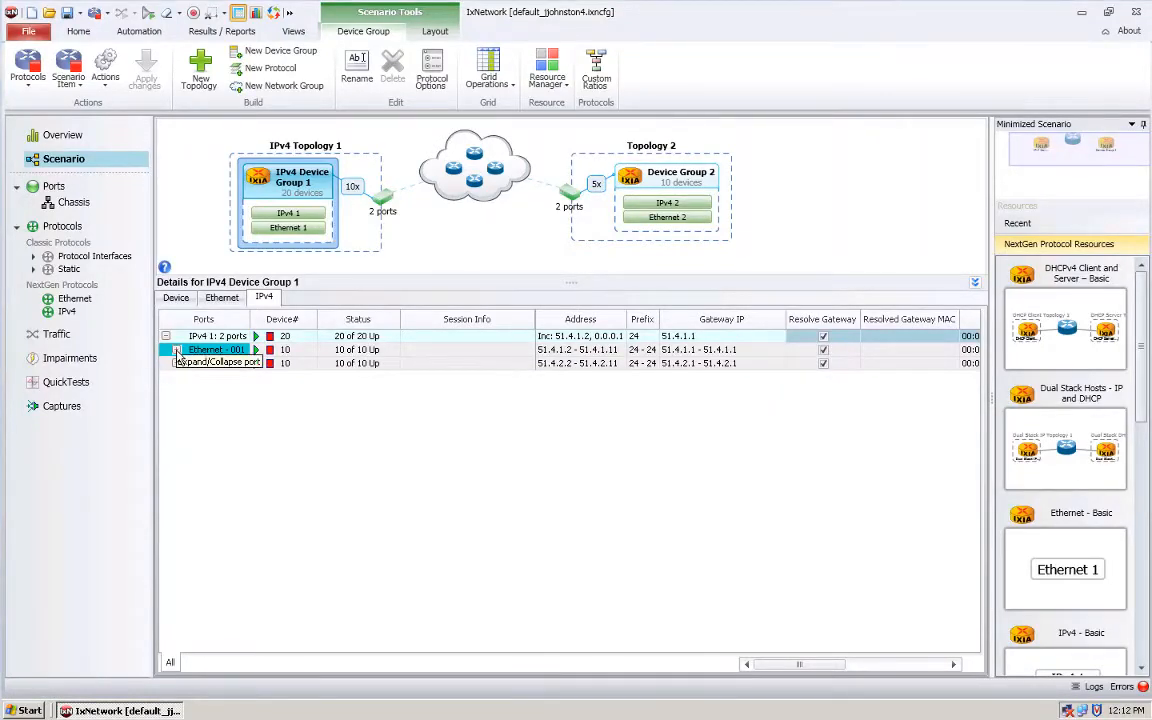
left_click(175, 486)
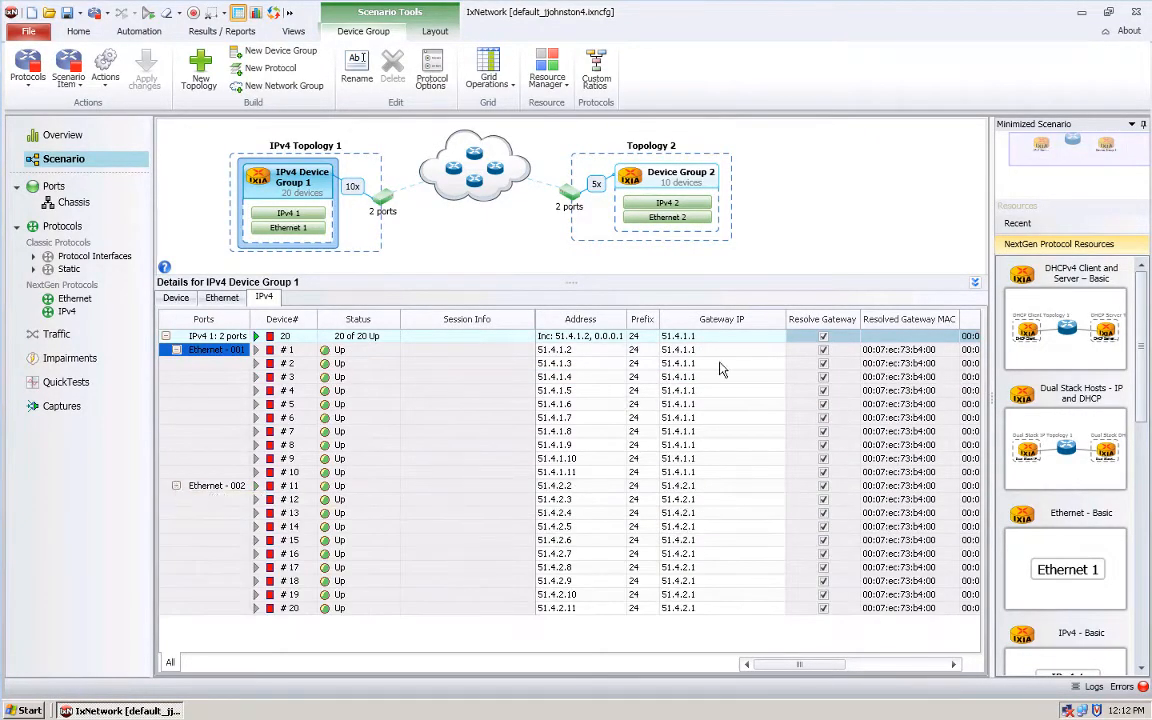
left_click(776, 340)
left_click(778, 340)
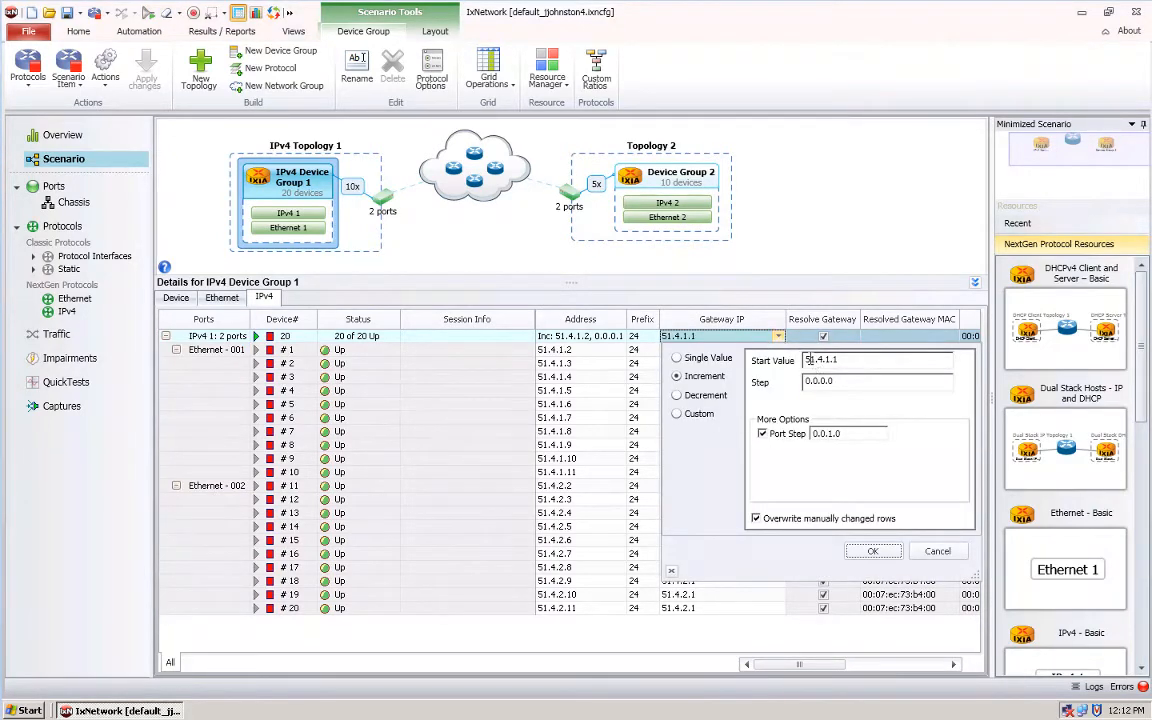
key("Delete")
left_click(872, 551)
left_click(772, 498)
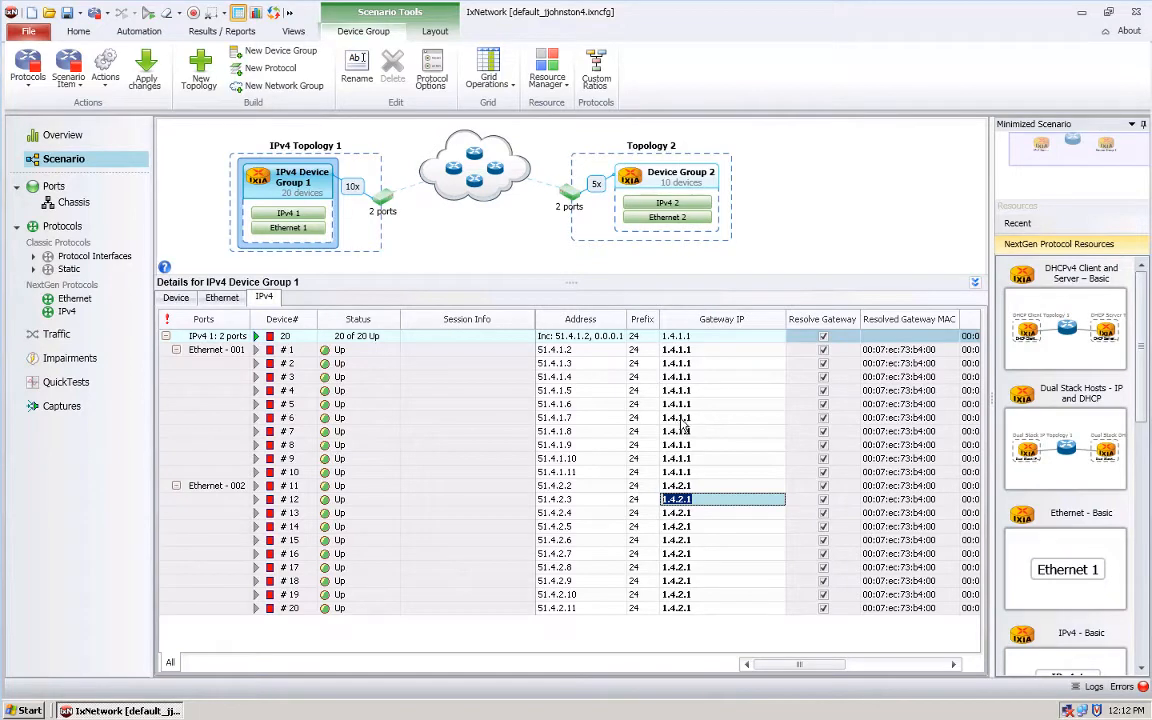
left_click(706, 404)
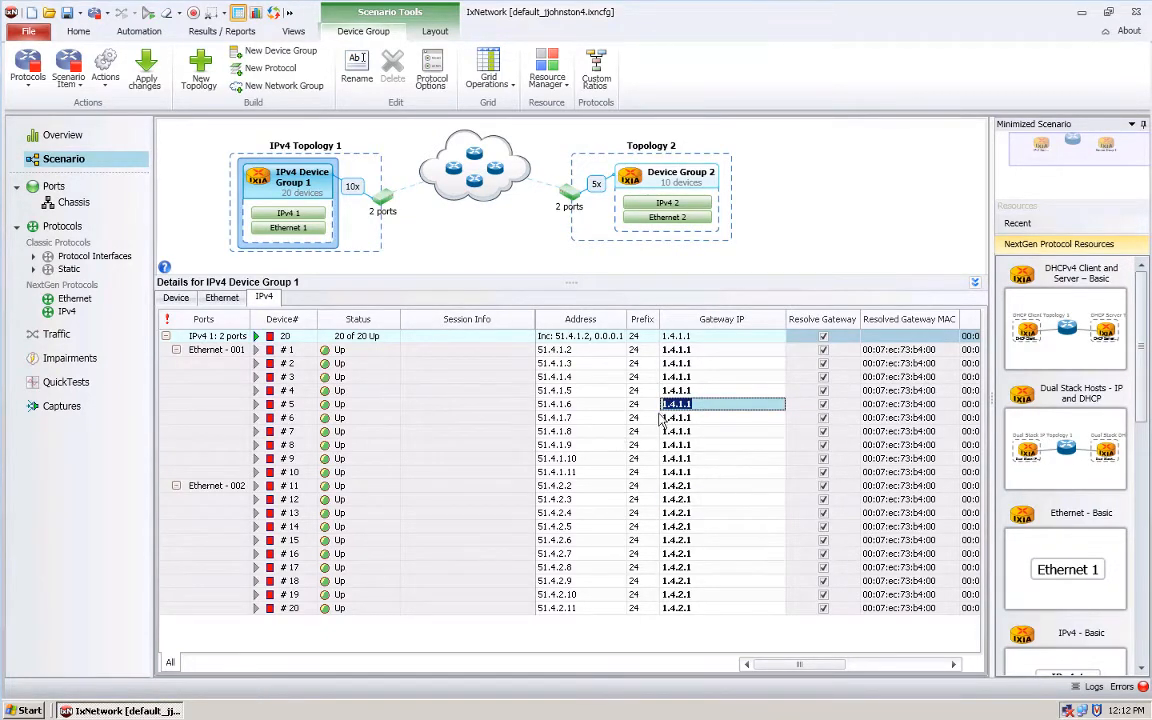
- Apply the gateway change on the fly and check the status and session info of the IPv4 Device Group 1 devices
left_click(145, 75)
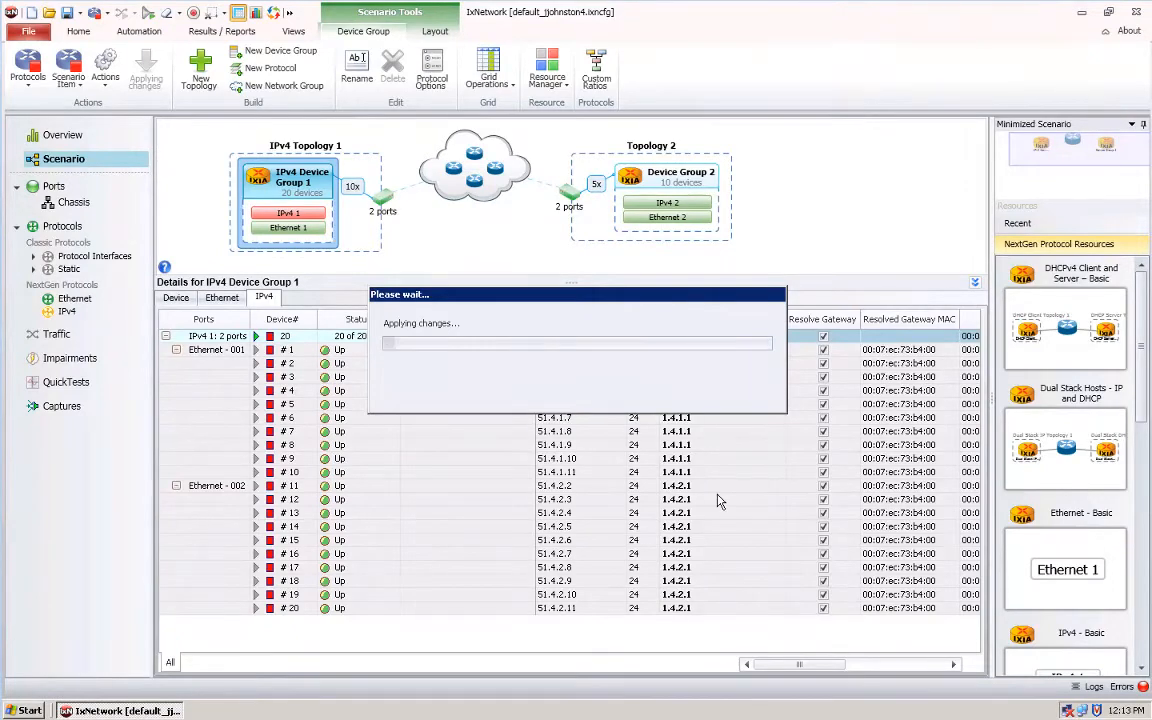
left_click(575, 499)
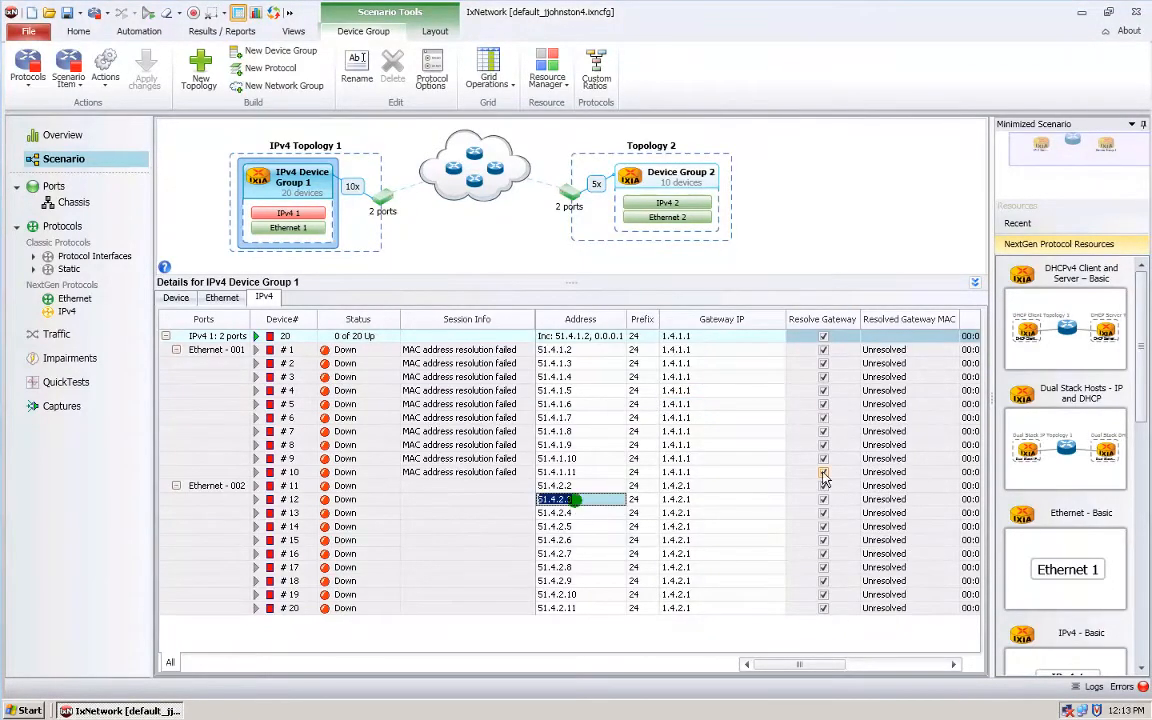
left_click(490, 553)
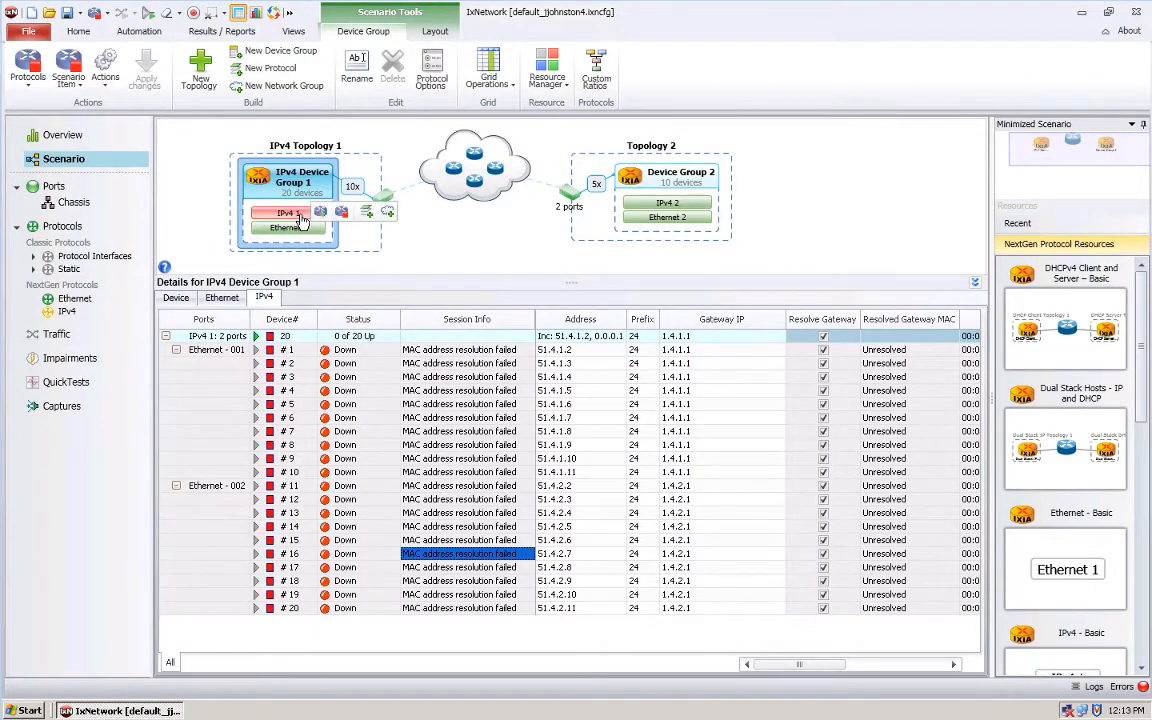
mouse_move(303, 226)
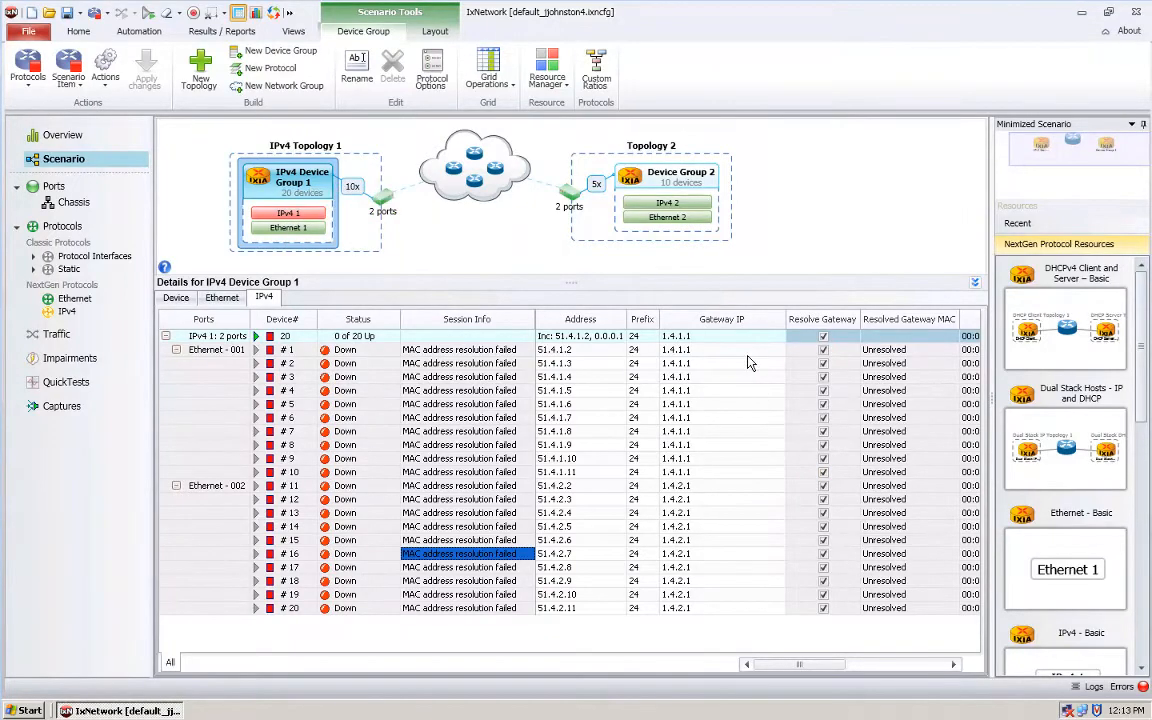
- Set the Gateway IP start value of IPv4 1 back to 51.4.1.1 for all devices
left_click(720, 336)
left_click(778, 337)
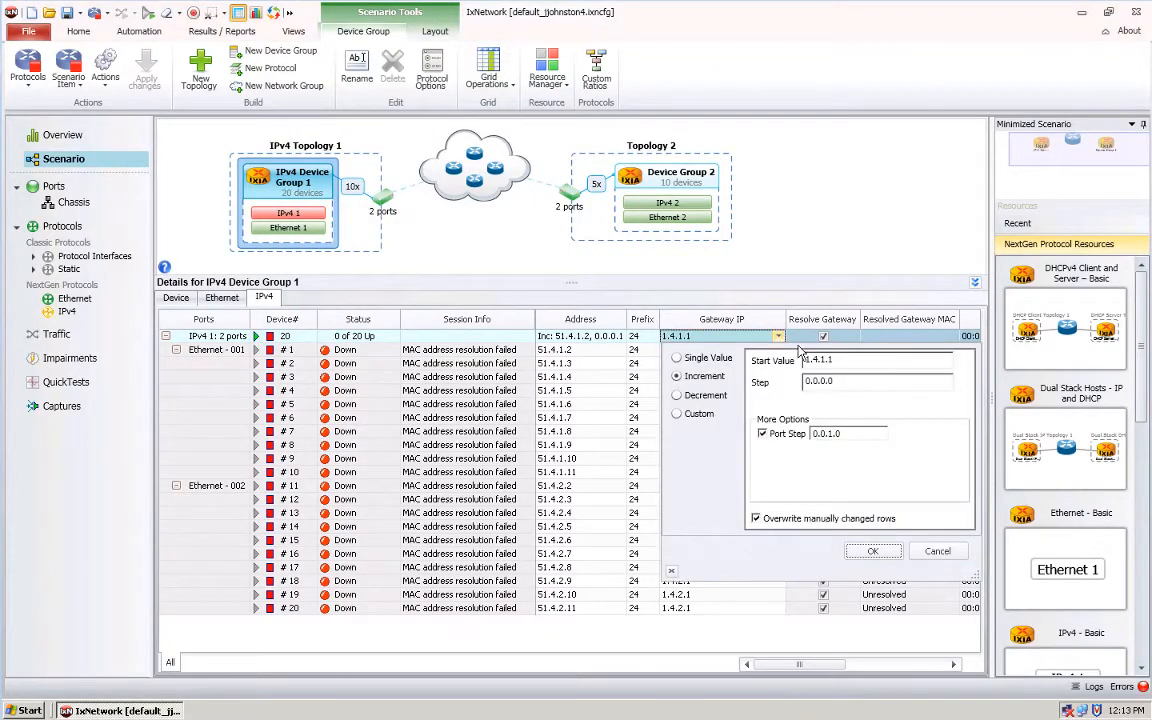
left_click(807, 360)
type("5")
left_click(876, 553)
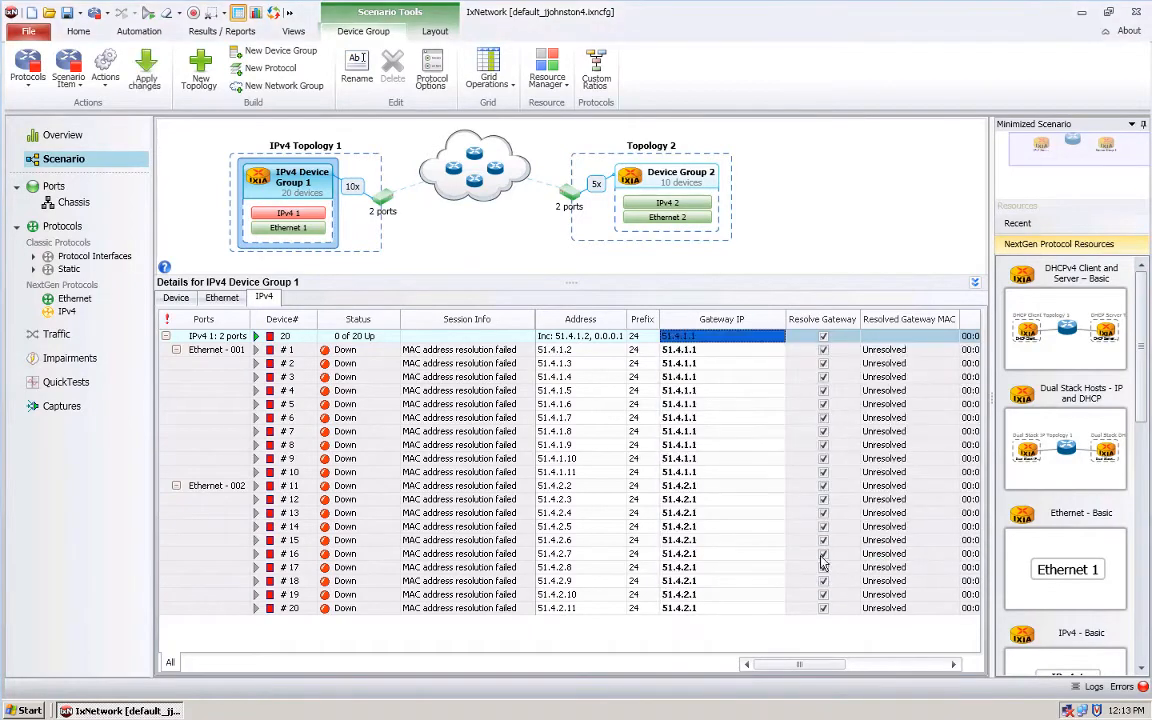
- Set the Gateway IP of device #16 to 1.1.1.1 and apply the changes to the running protocols
left_click(722, 553)
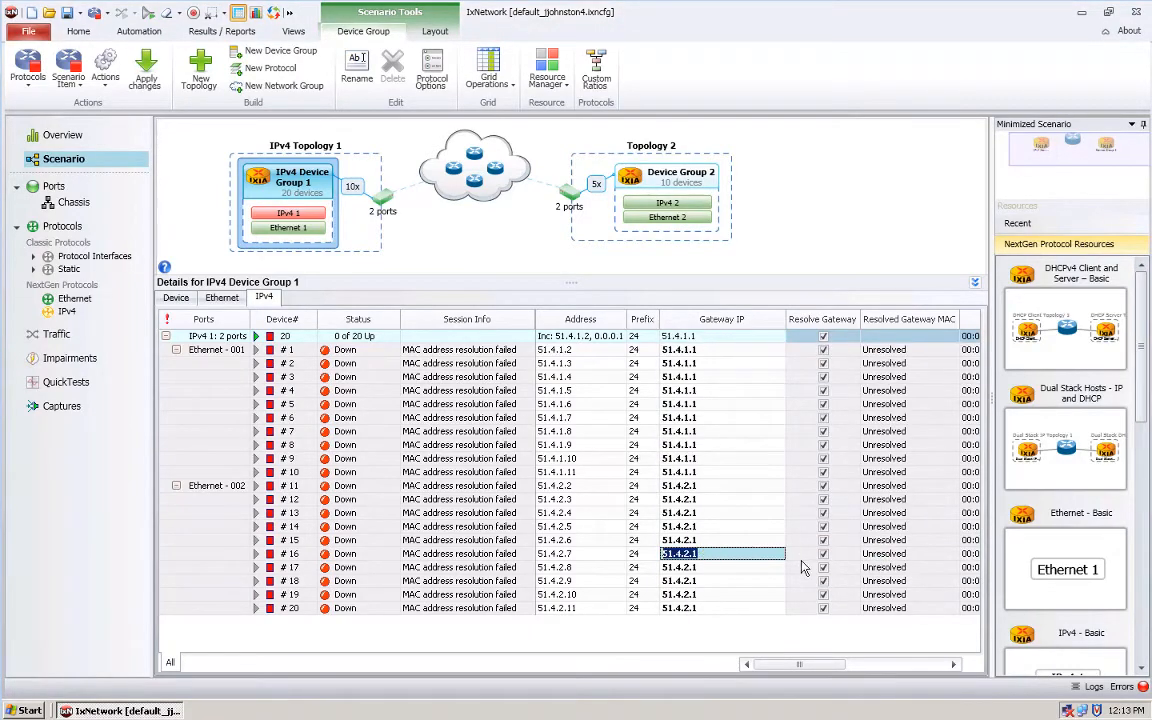
type("1.1")
left_click(728, 526)
left_click(146, 72)
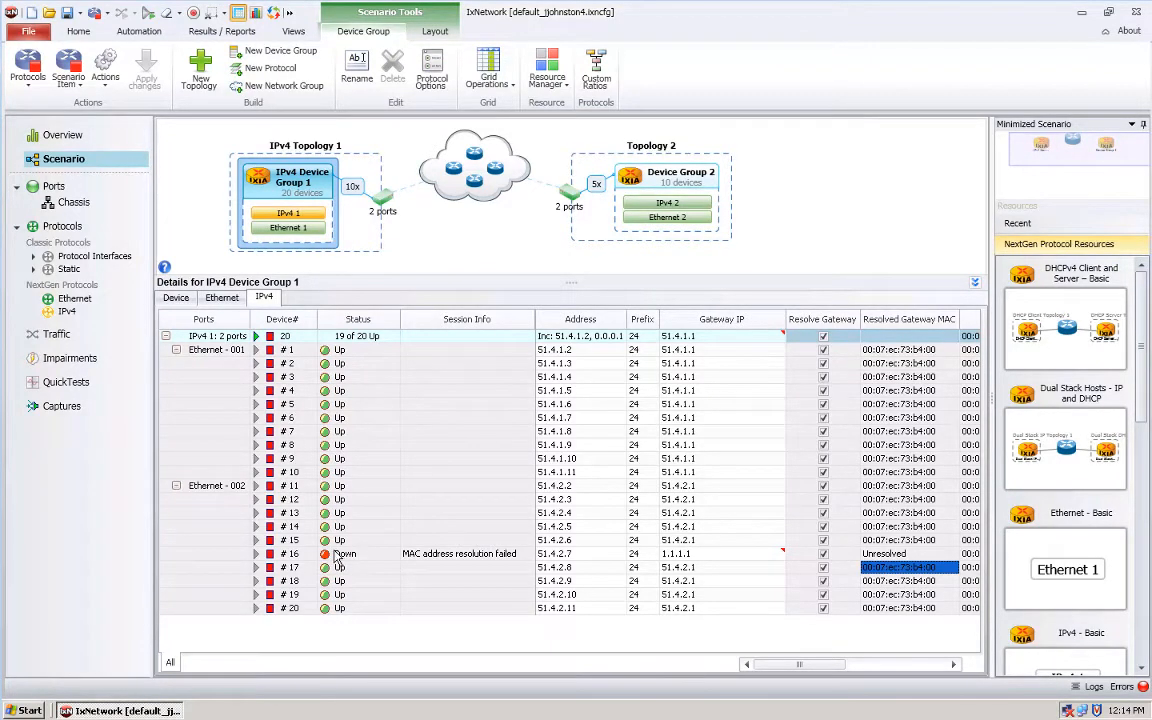
- Collapse both ports to compare their status summaries, and expand Ethernet - 002 to find the failed device
left_click(176, 350)
left_click(176, 363)
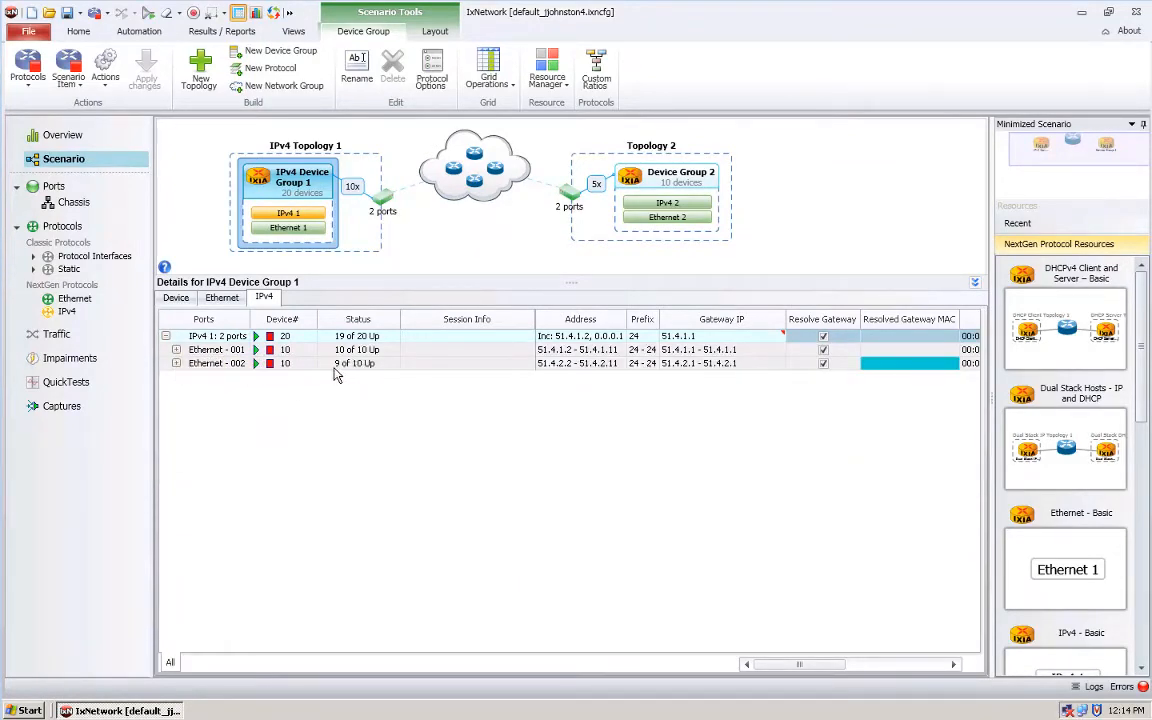
left_click(176, 363)
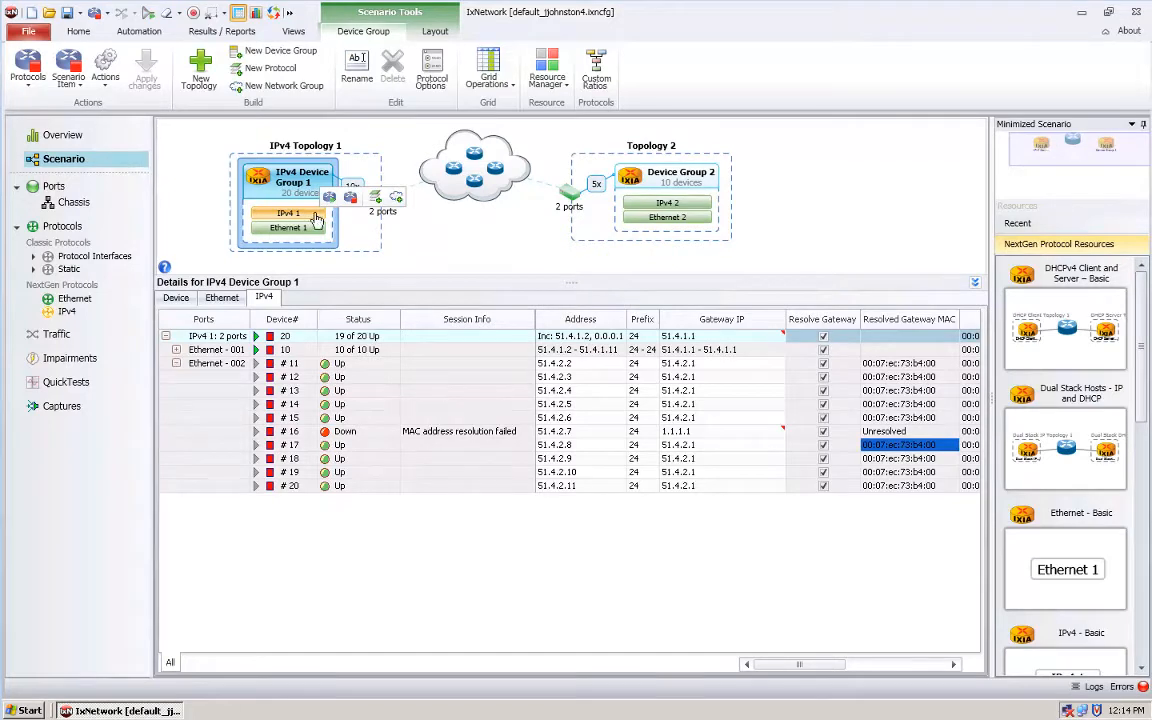
- Stop Device Group 2 in Topology 2 and show the details of its IPv4 2 layer
left_click(672, 190)
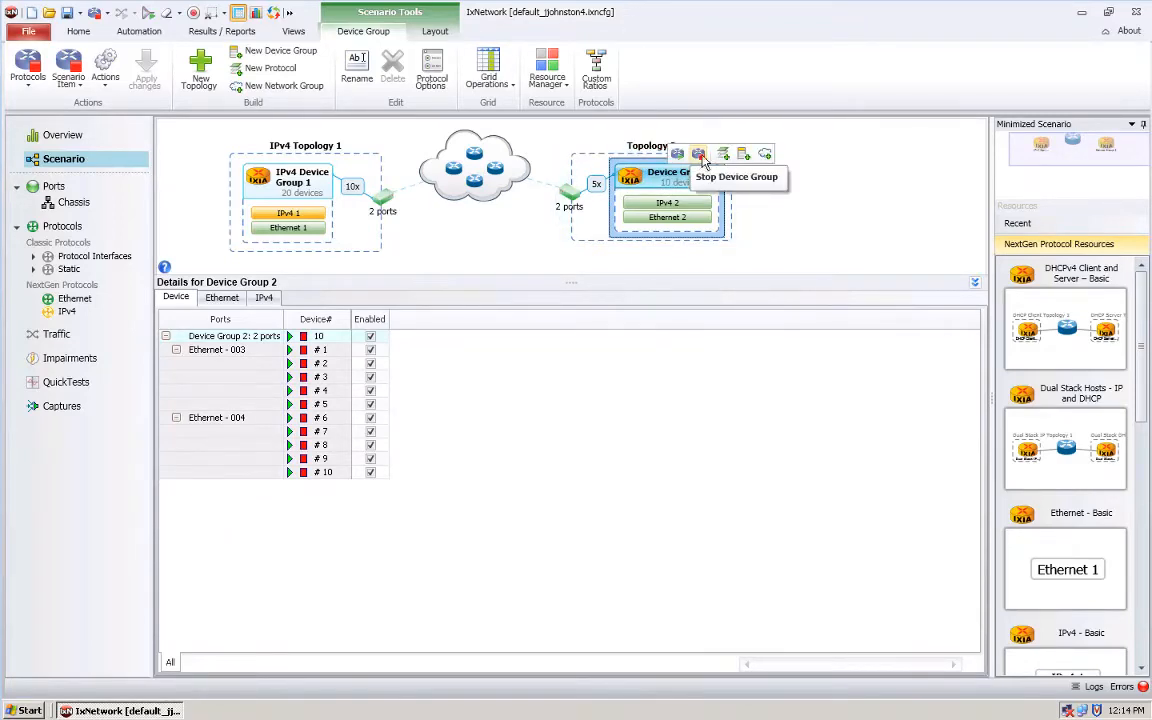
left_click(700, 163)
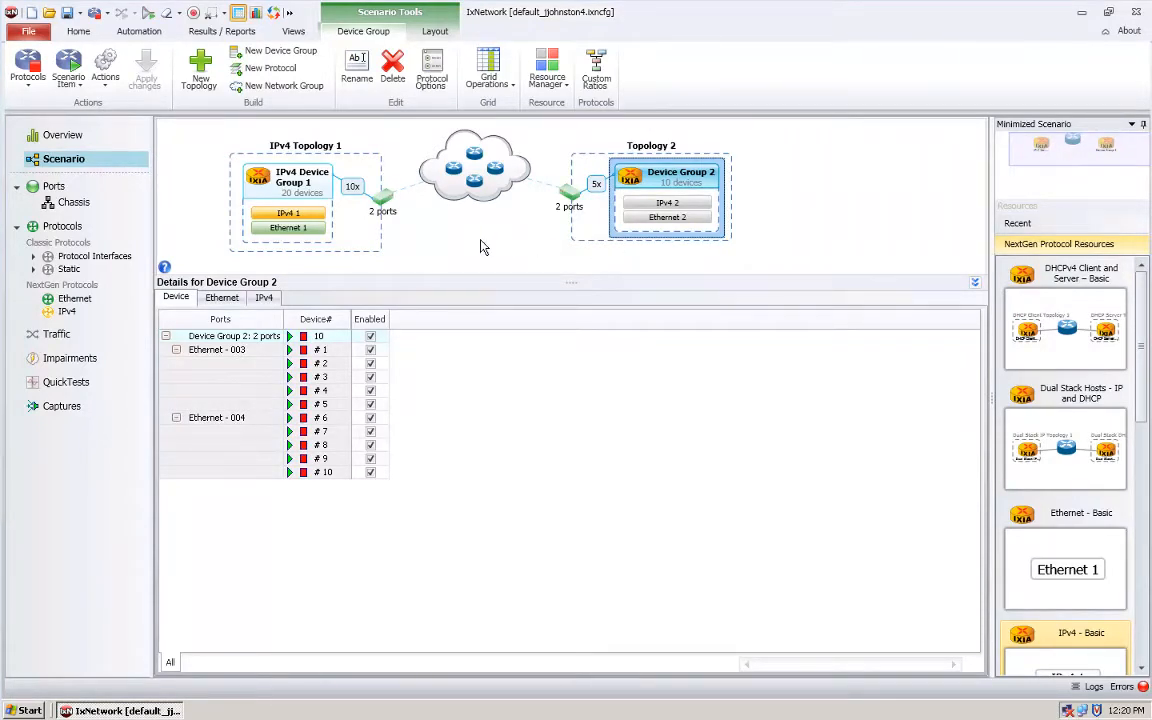
left_click(671, 205)
mouse_move(675, 207)
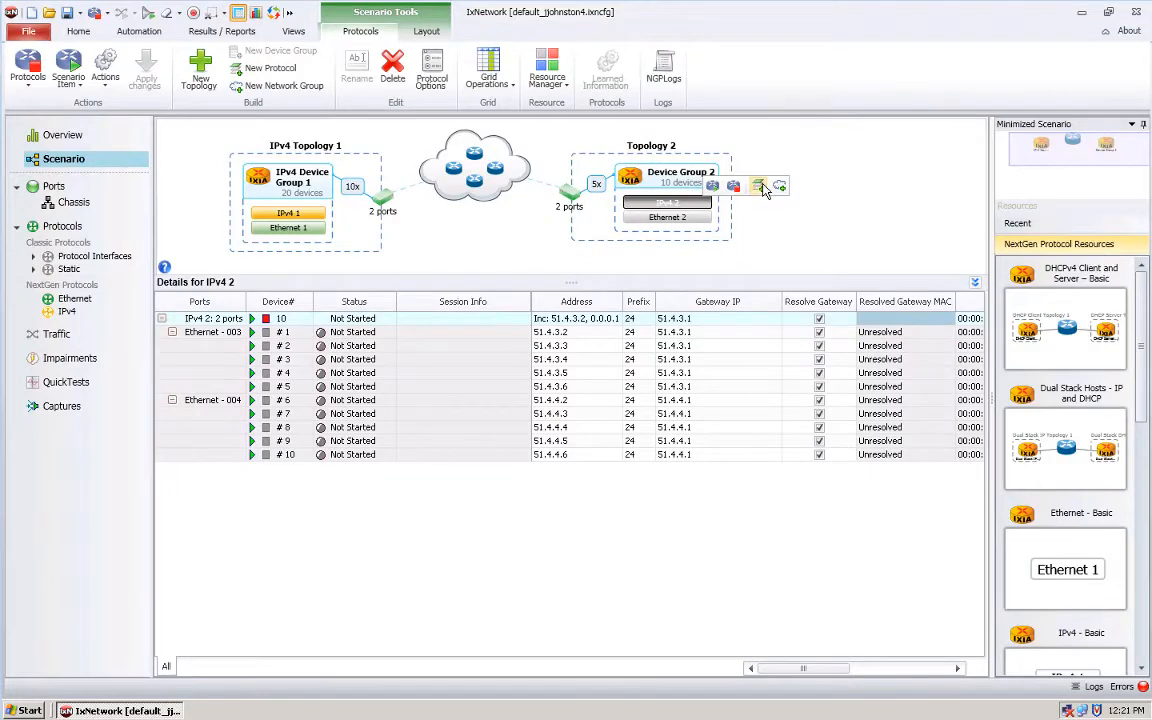
- Add an IPv6 static stack on top of the Ethernet 2 layer in Device Group 2
left_click(672, 219)
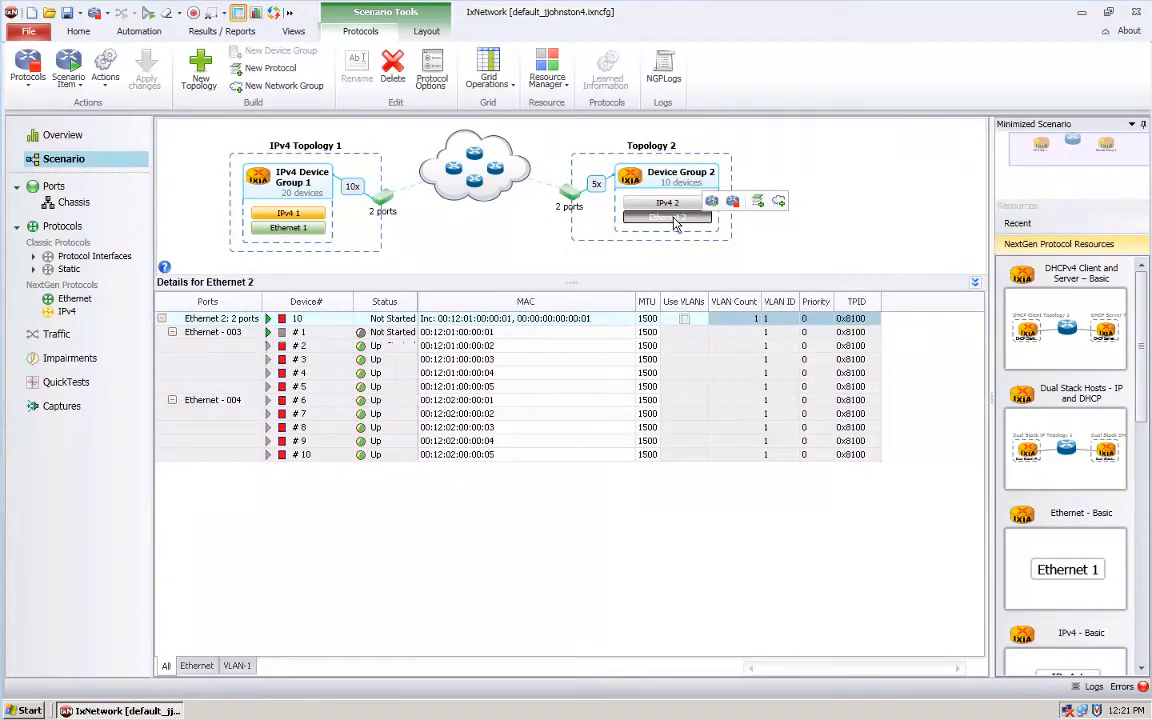
left_click(758, 203)
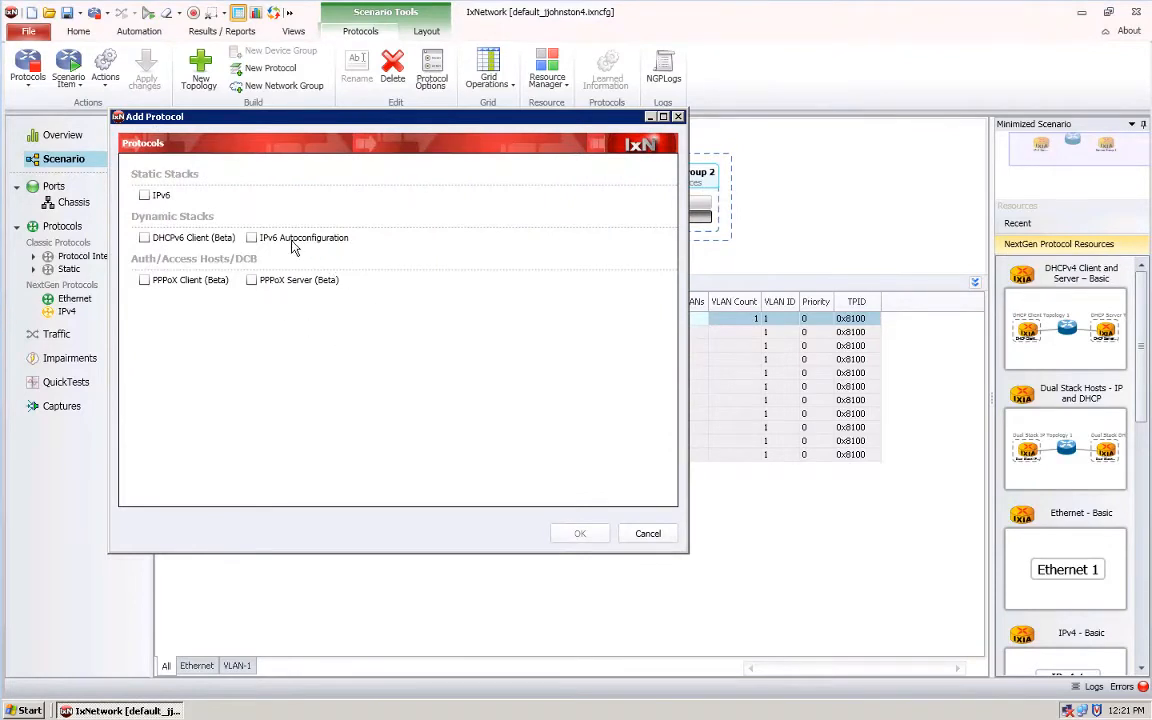
left_click(144, 195)
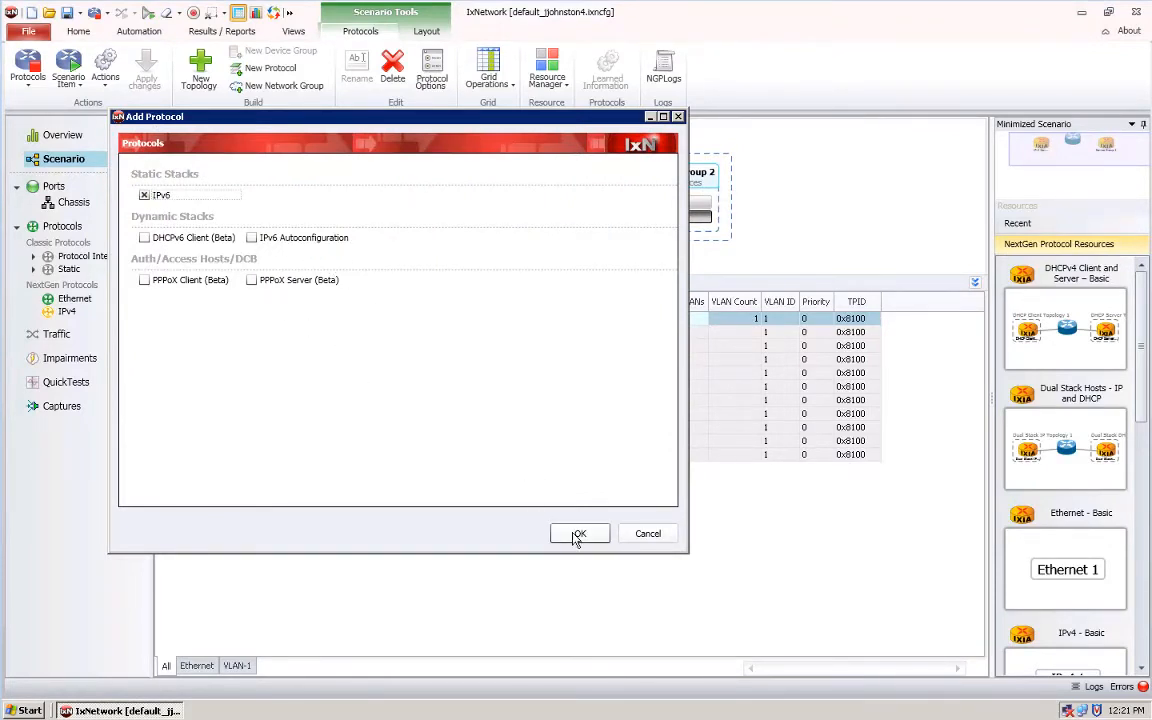
left_click(579, 534)
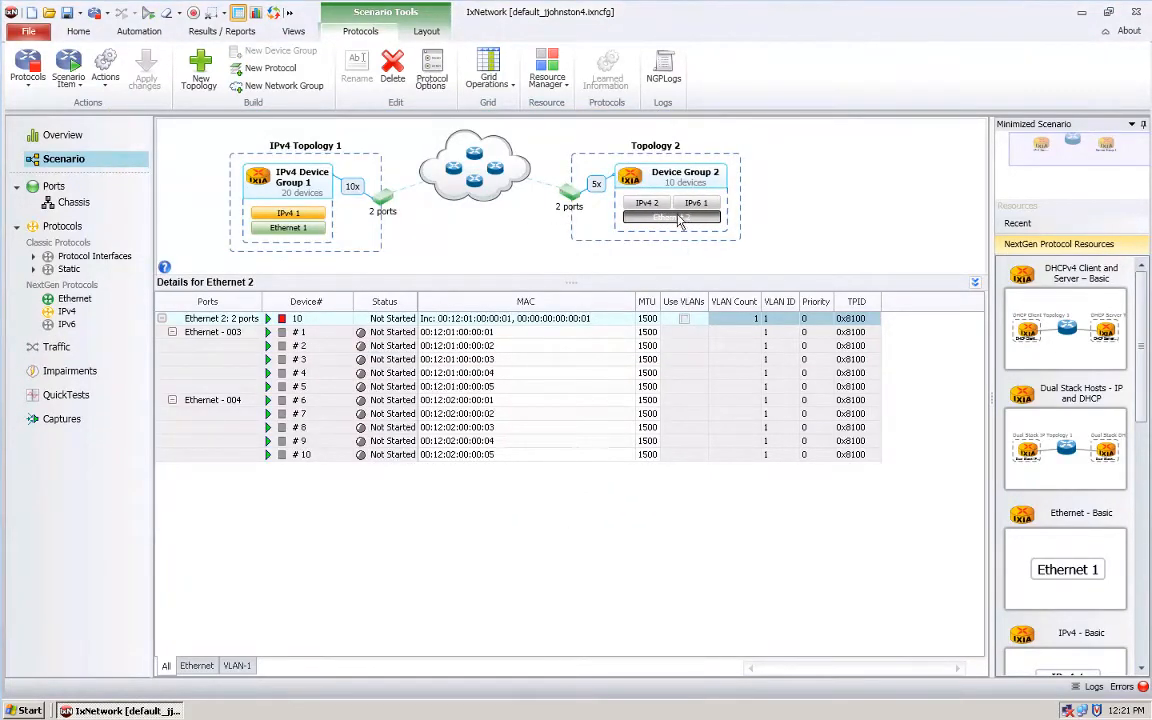
- Delete the IPv6 1 protocol from Device Group 2
mouse_move(672, 226)
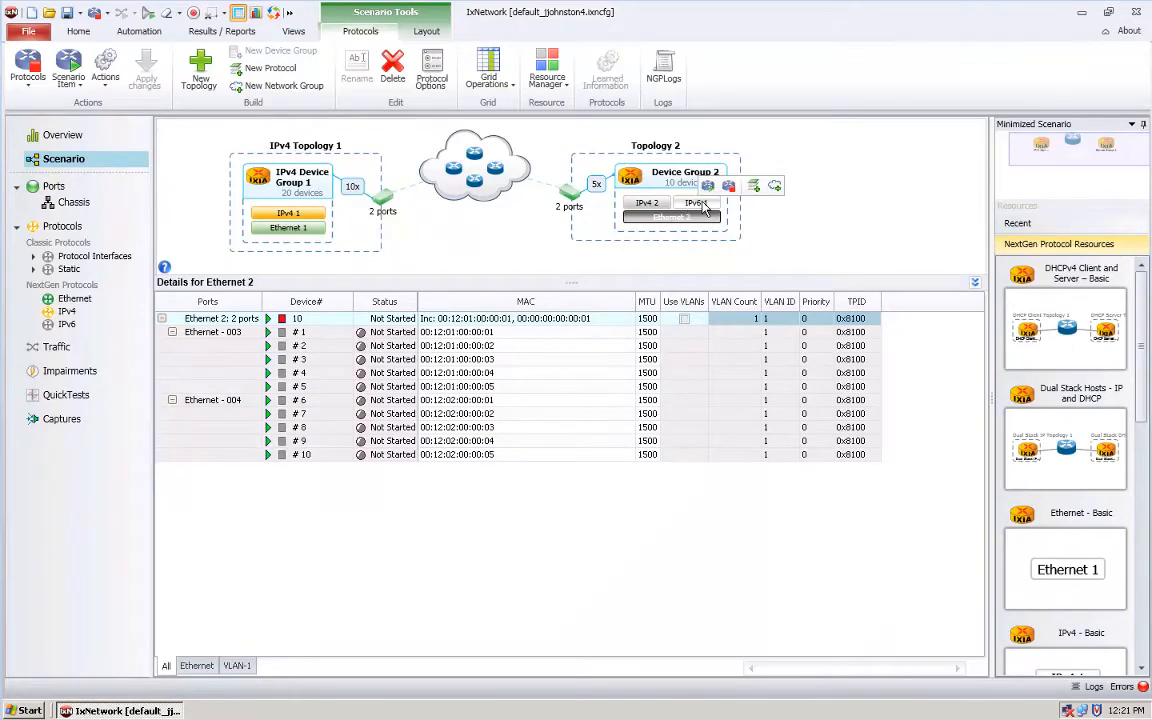
left_click(700, 203)
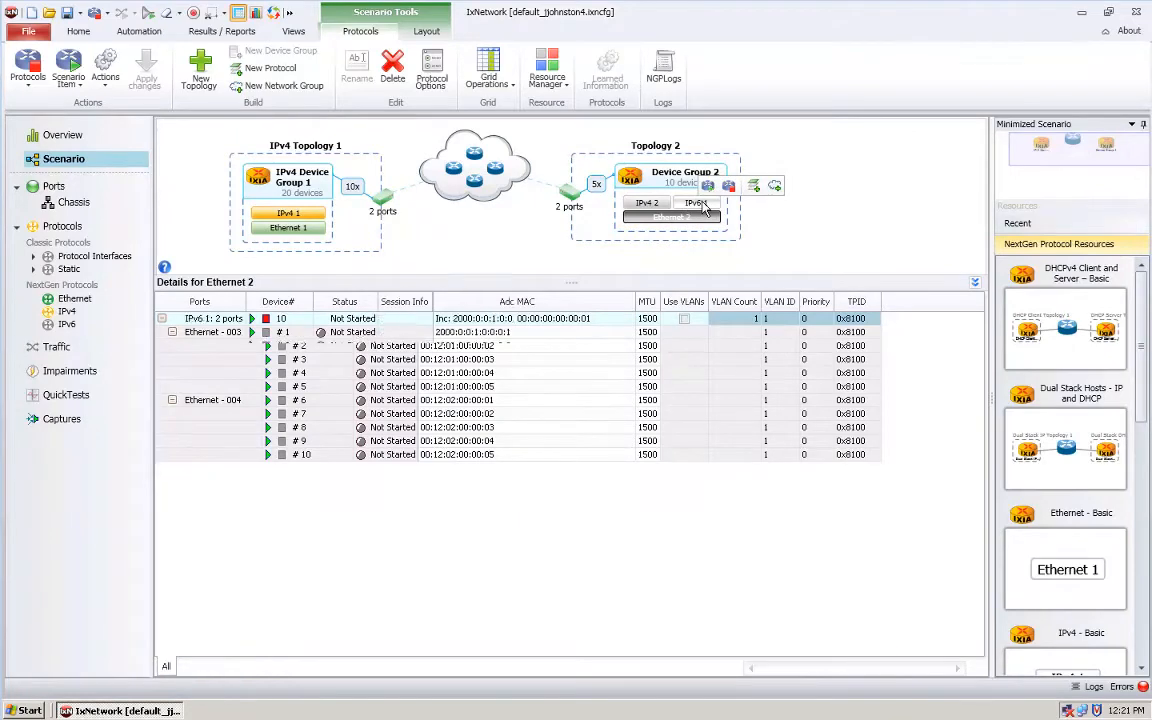
left_click(393, 72)
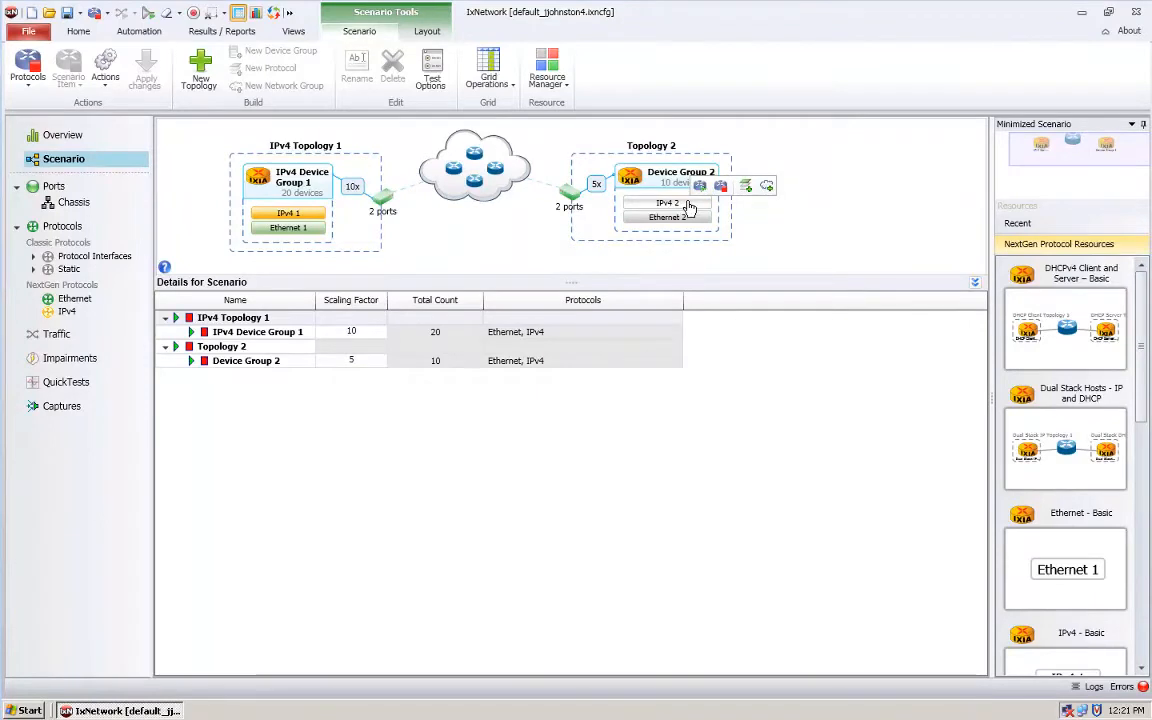
- Add the OSPFv2 (Beta) routing protocol on top of the IPv4 2 layer in Device Group 2
left_click(745, 190)
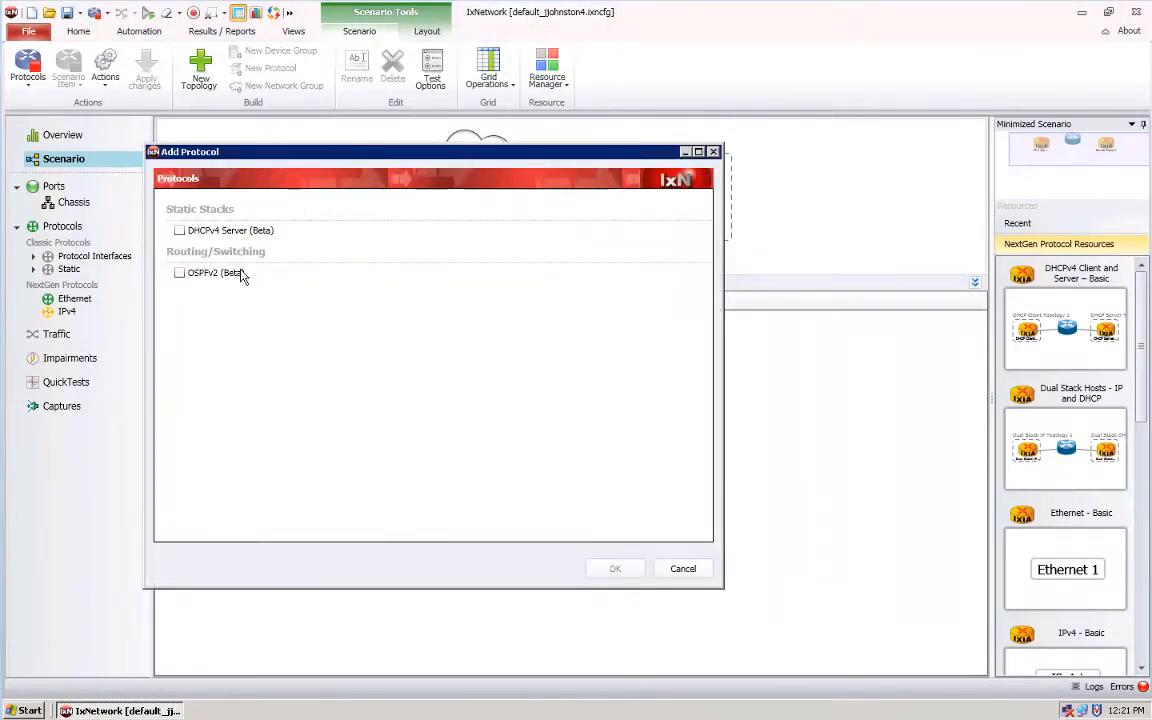
left_click(180, 274)
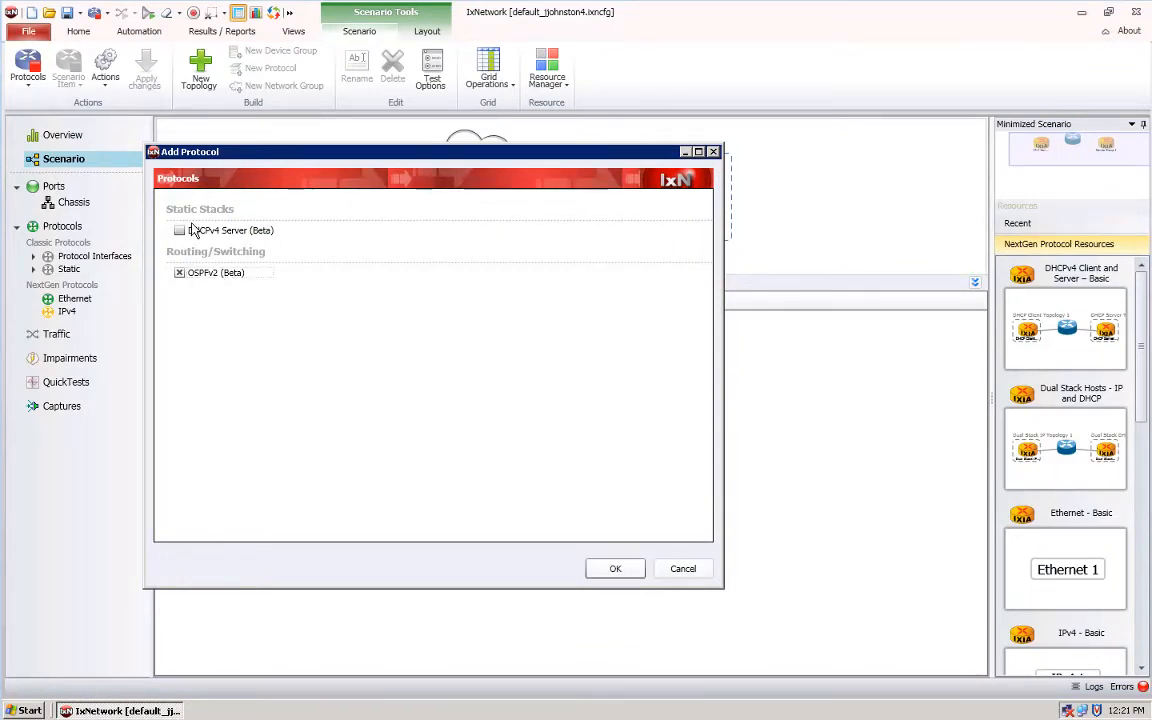
left_click(617, 566)
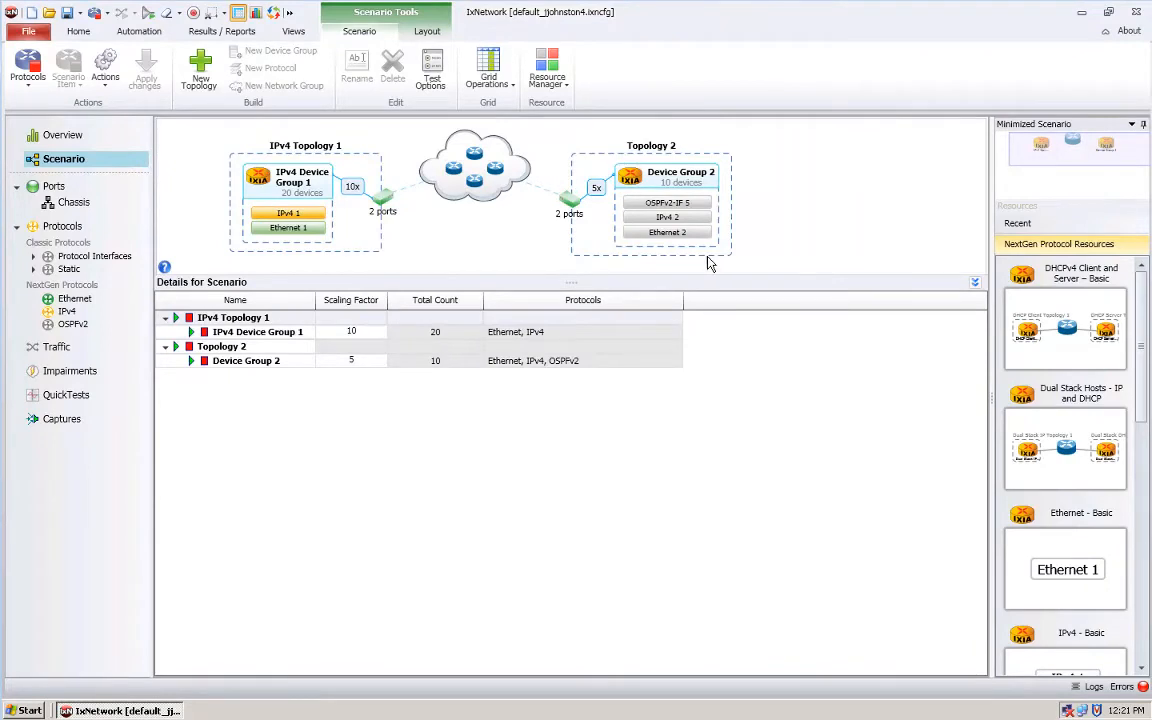
- Examine the OSPFv2 router and OSPFv2 interface settings of the OSPFv2-IF 5 layer
left_click(662, 204)
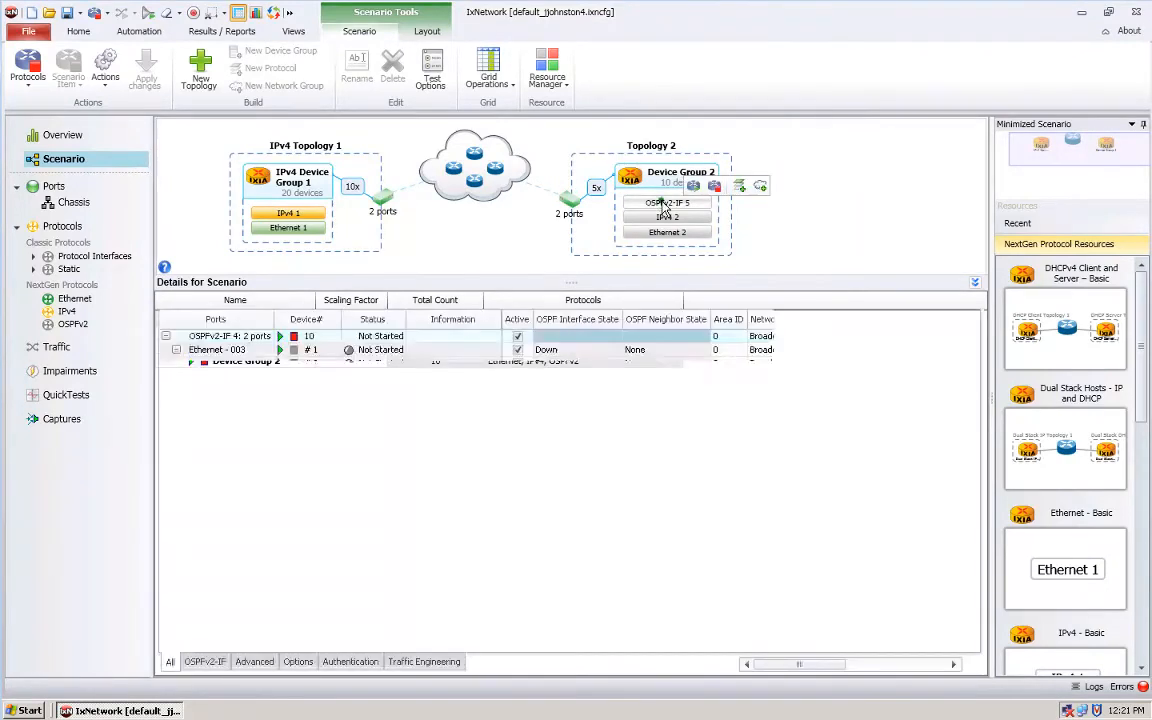
left_click(200, 300)
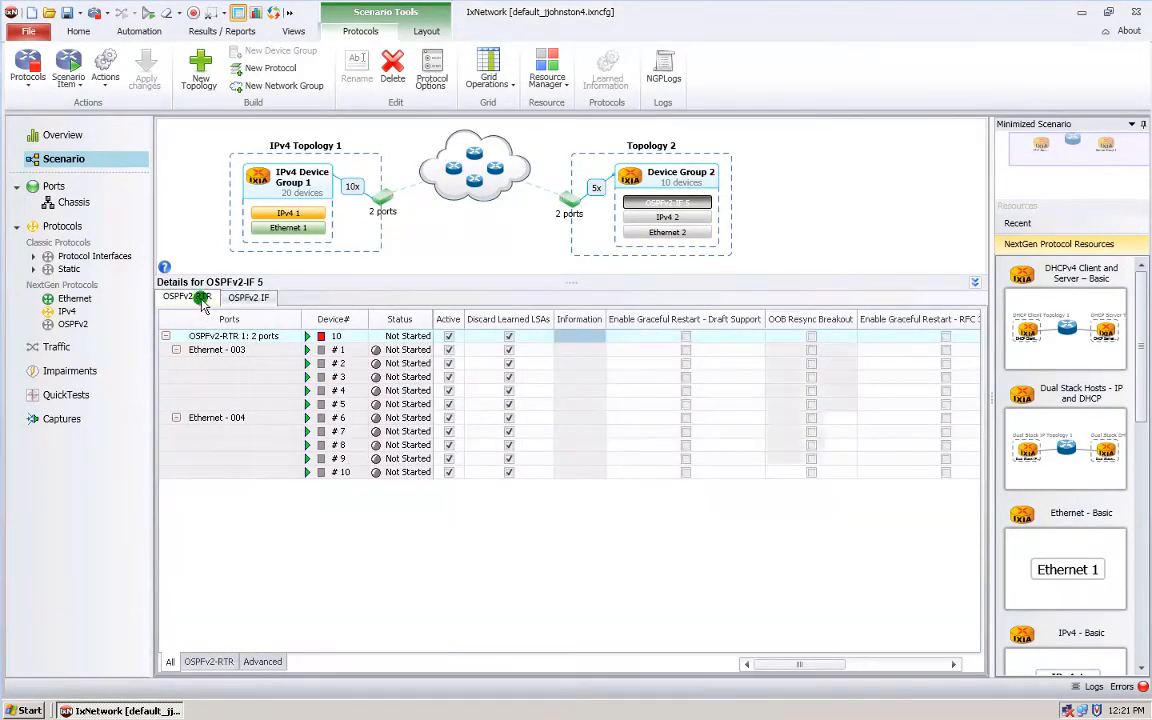
left_click(248, 300)
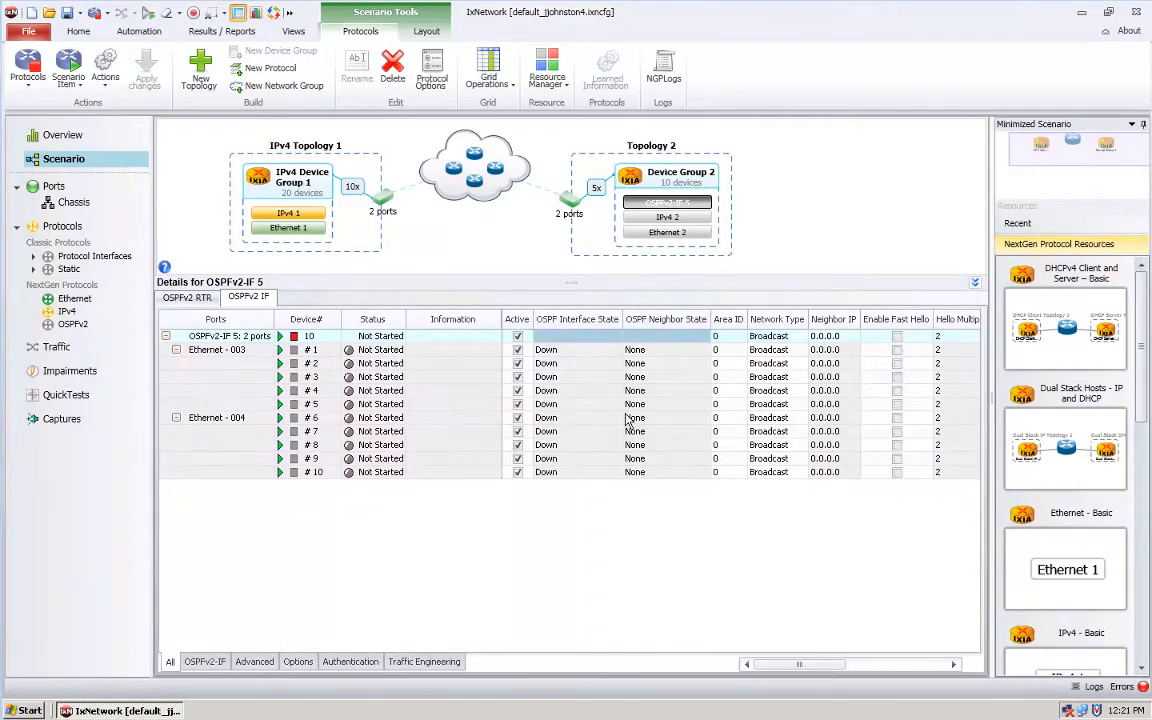
- Start the protocols of Device Group 2 from its IPv4 2 layer, and stop all protocols in the scenario
left_click(688, 217)
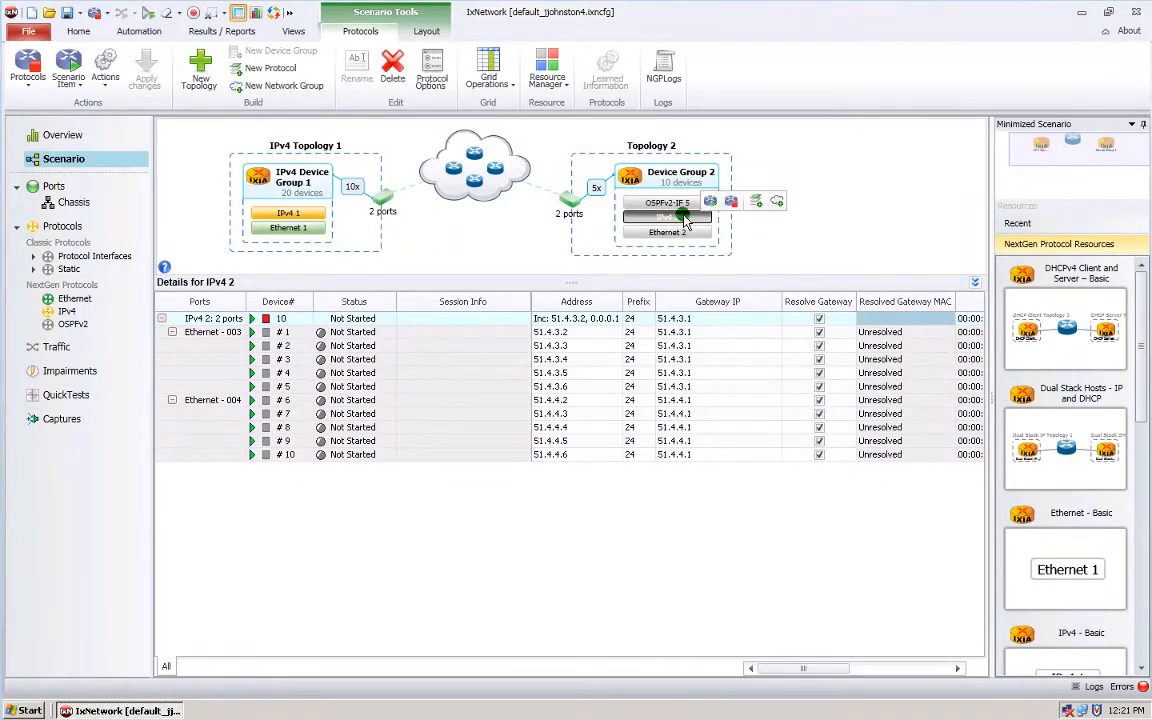
left_click(714, 203)
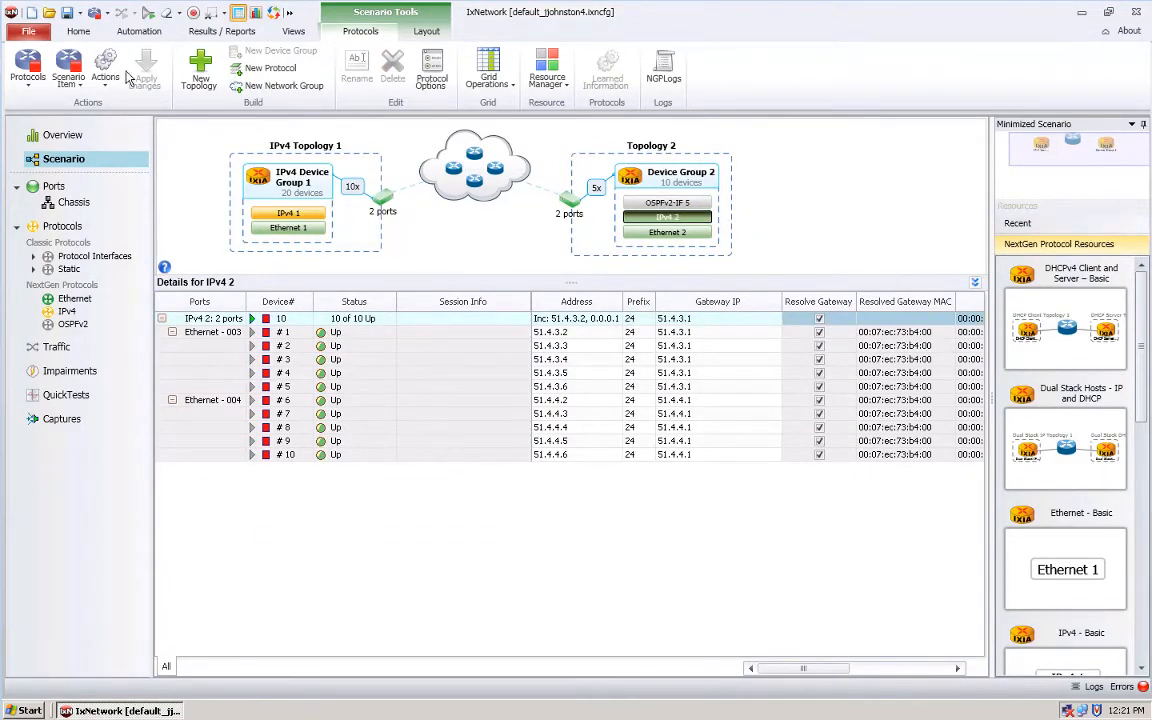
left_click(28, 65)
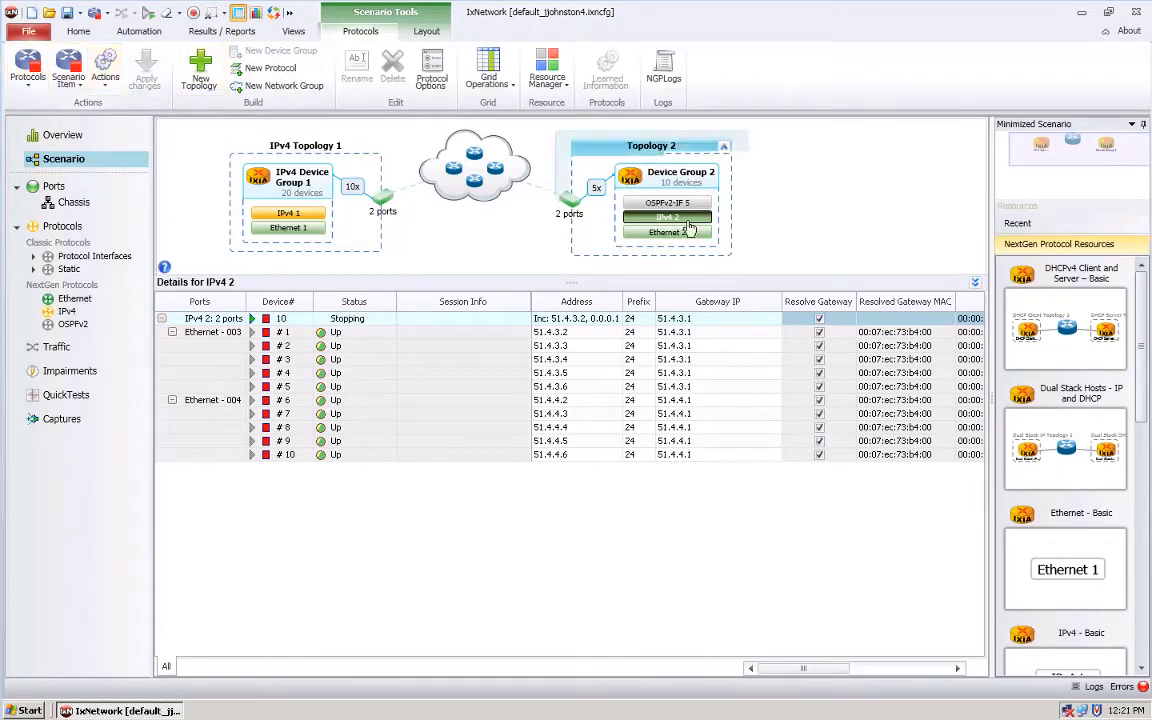
mouse_move(695, 212)
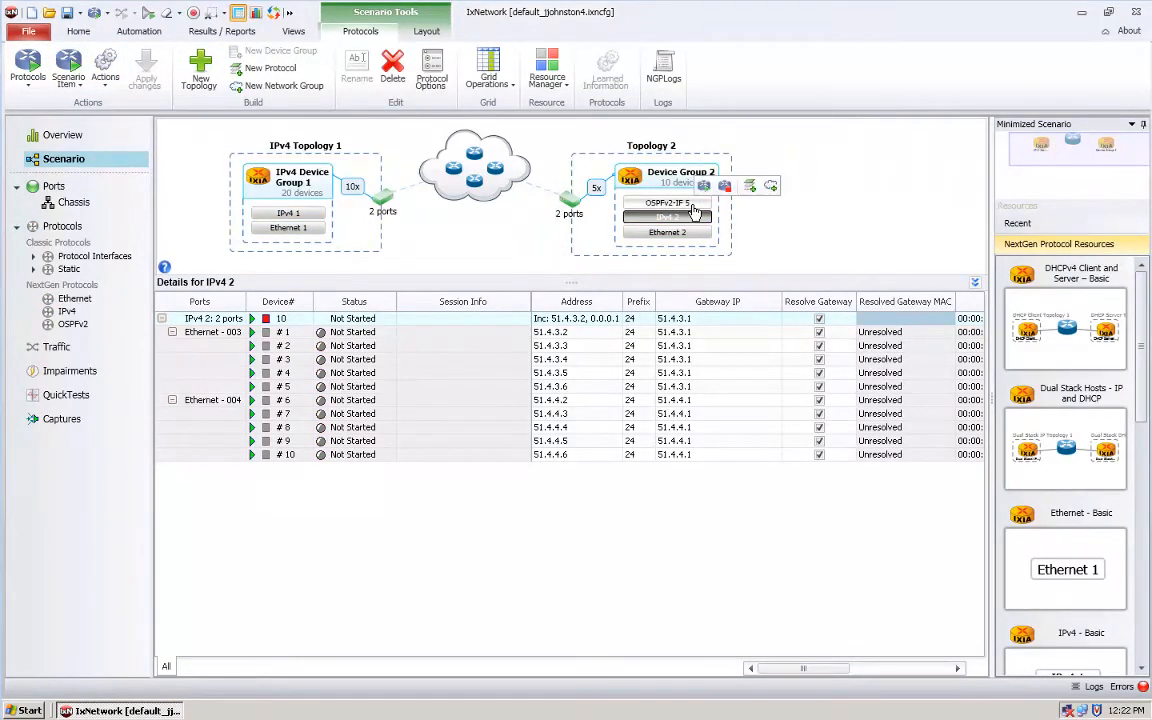
- Add an IPv4 Prefix network group behind the OSPFv2-IF 5 layer of Device Group 2 and set its multiplier to 10
left_click(694, 205)
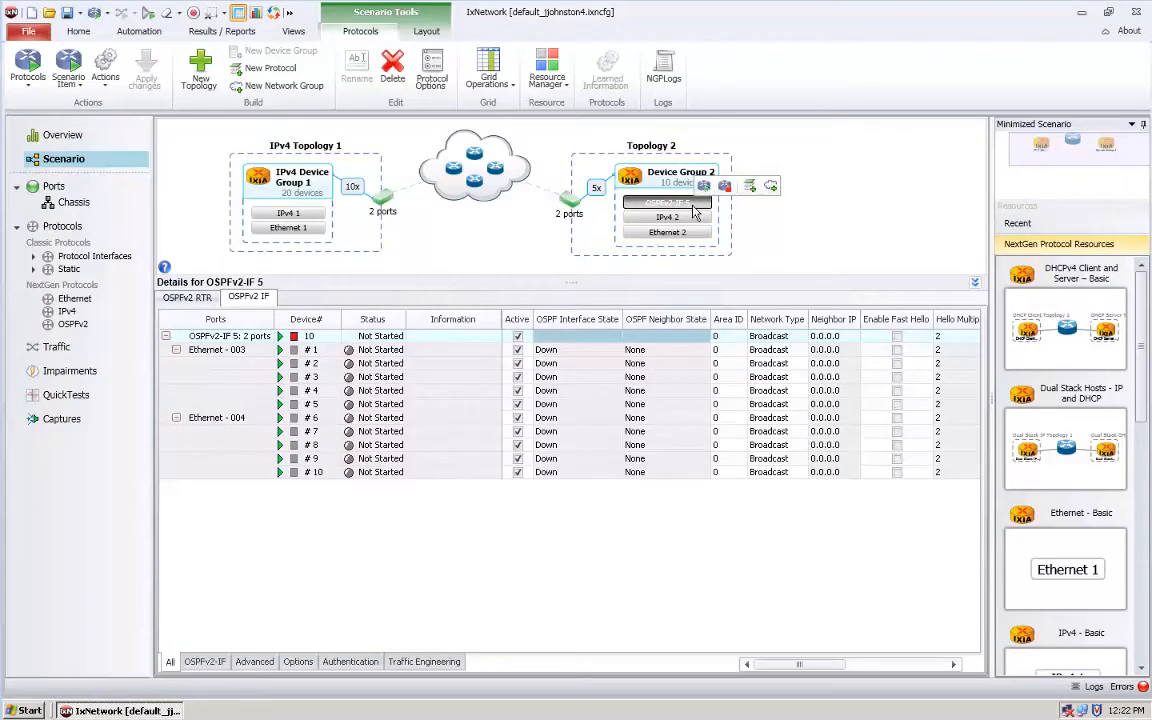
left_click(771, 187)
left_click(446, 262)
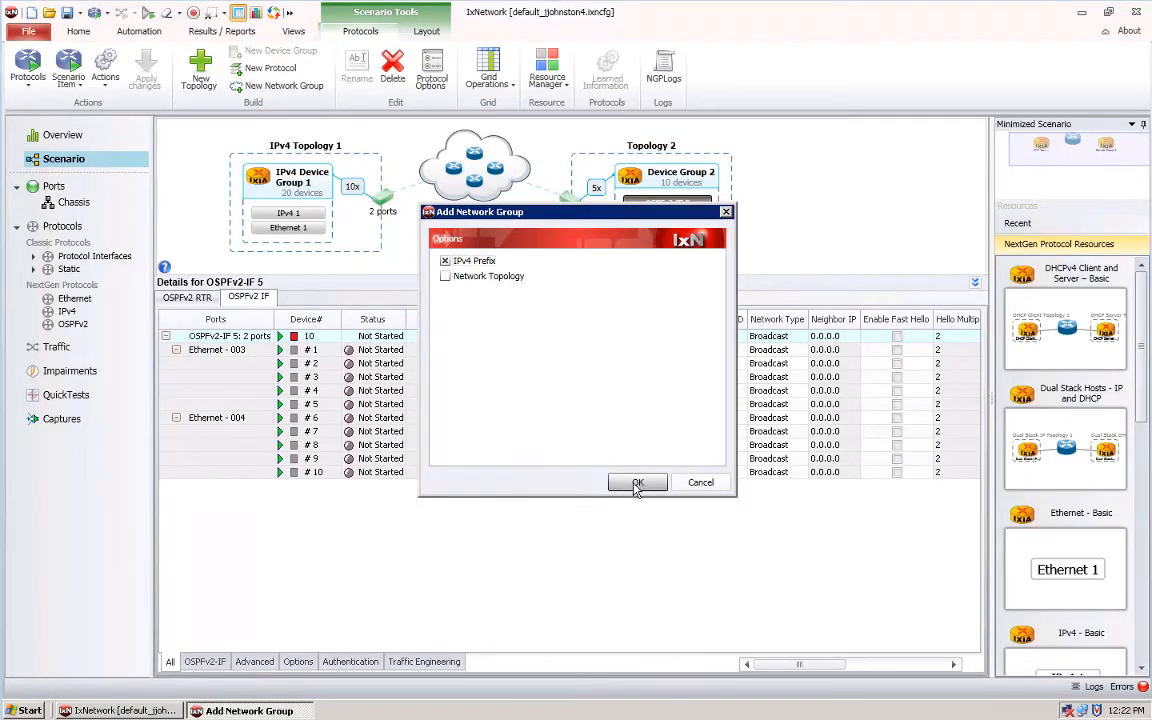
left_click(636, 484)
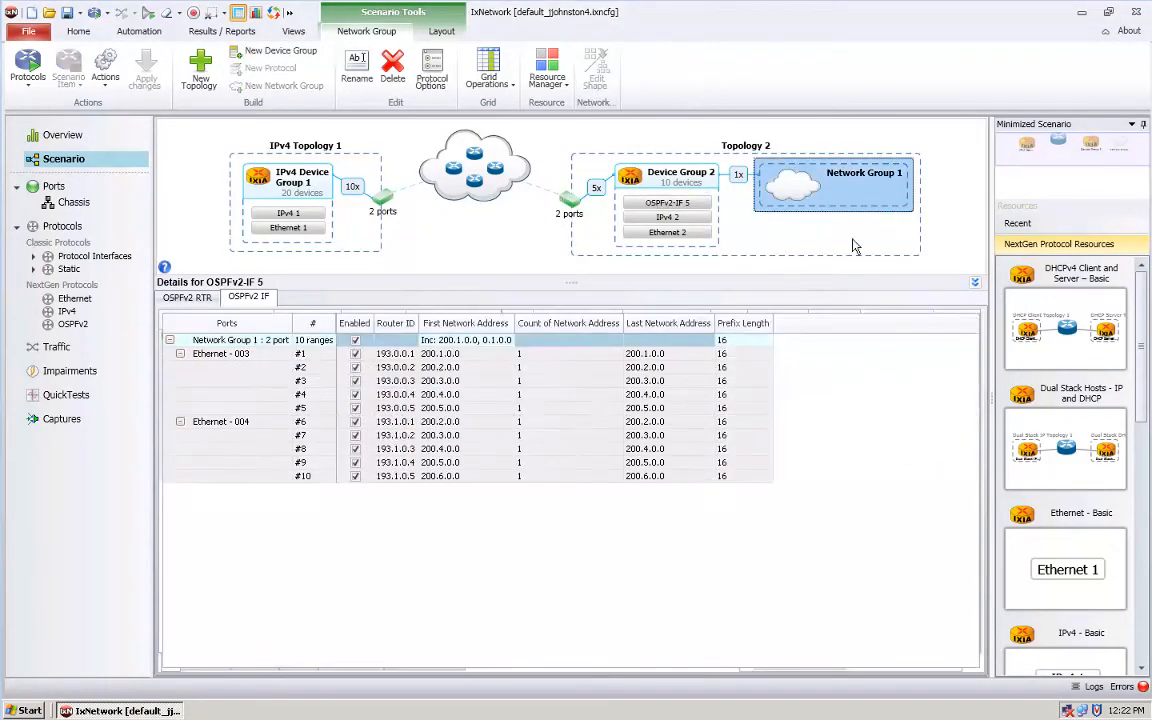
left_click(739, 175)
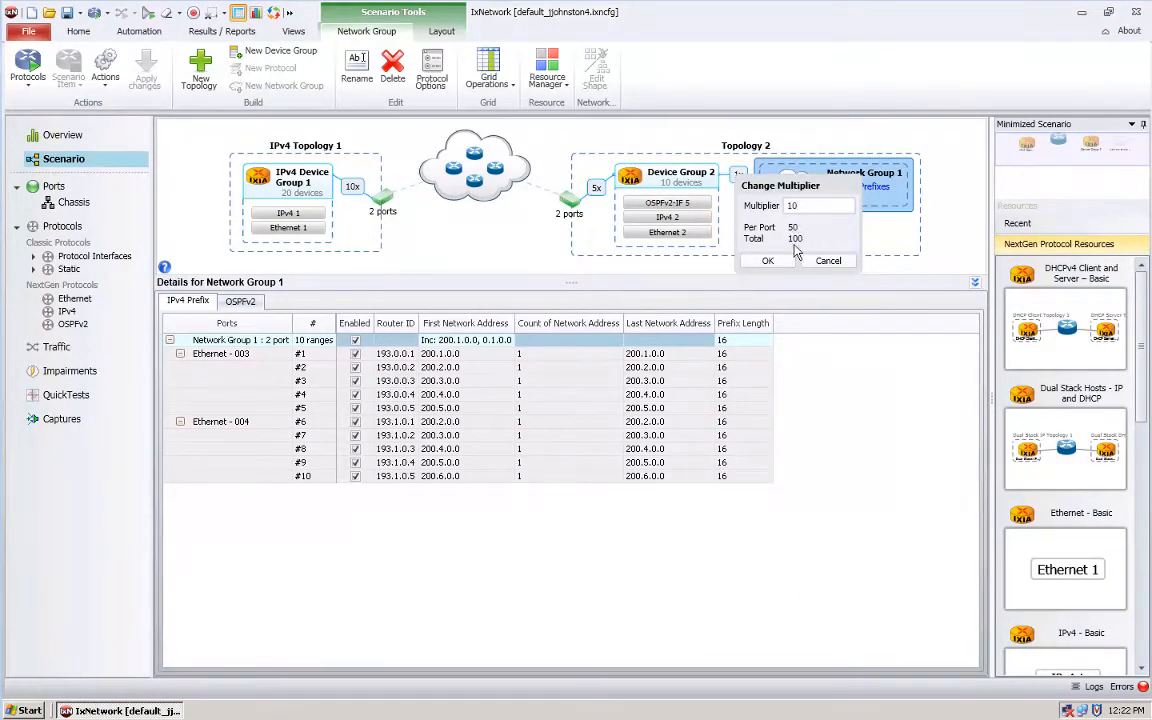
left_click(768, 260)
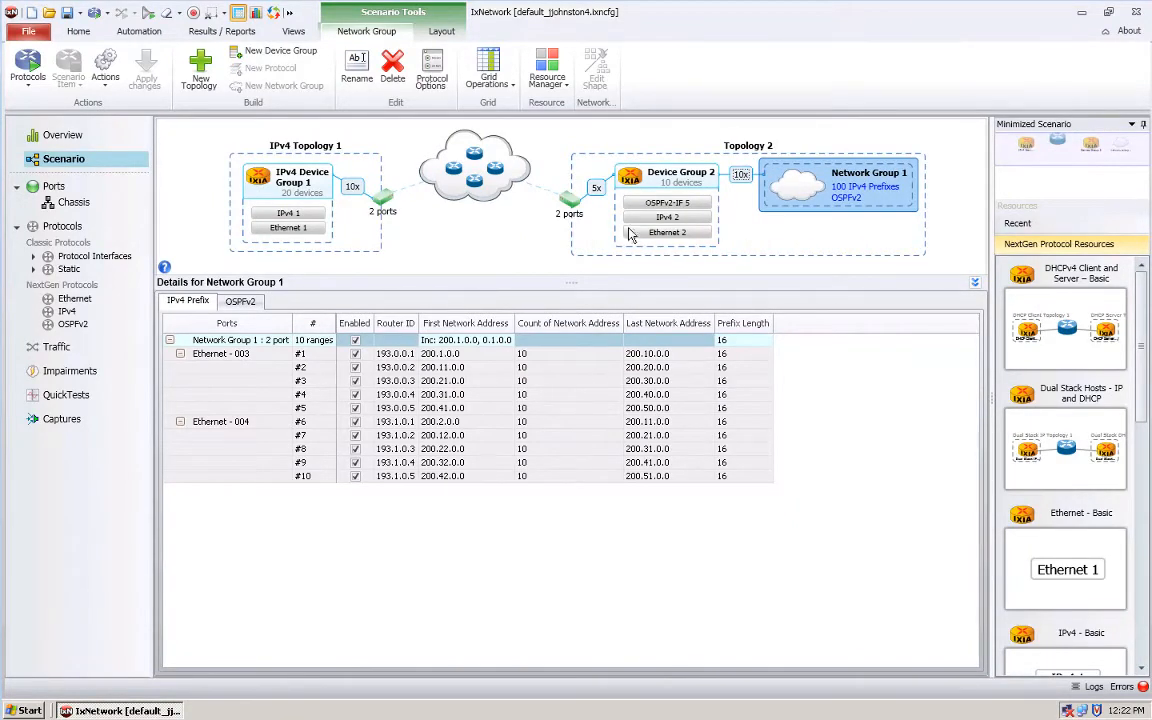
- Set the prefix length of all Network Group 1 ranges to 24, and check the first range's network addresses and count
mouse_move(604, 193)
left_click(738, 342)
left_click(765, 342)
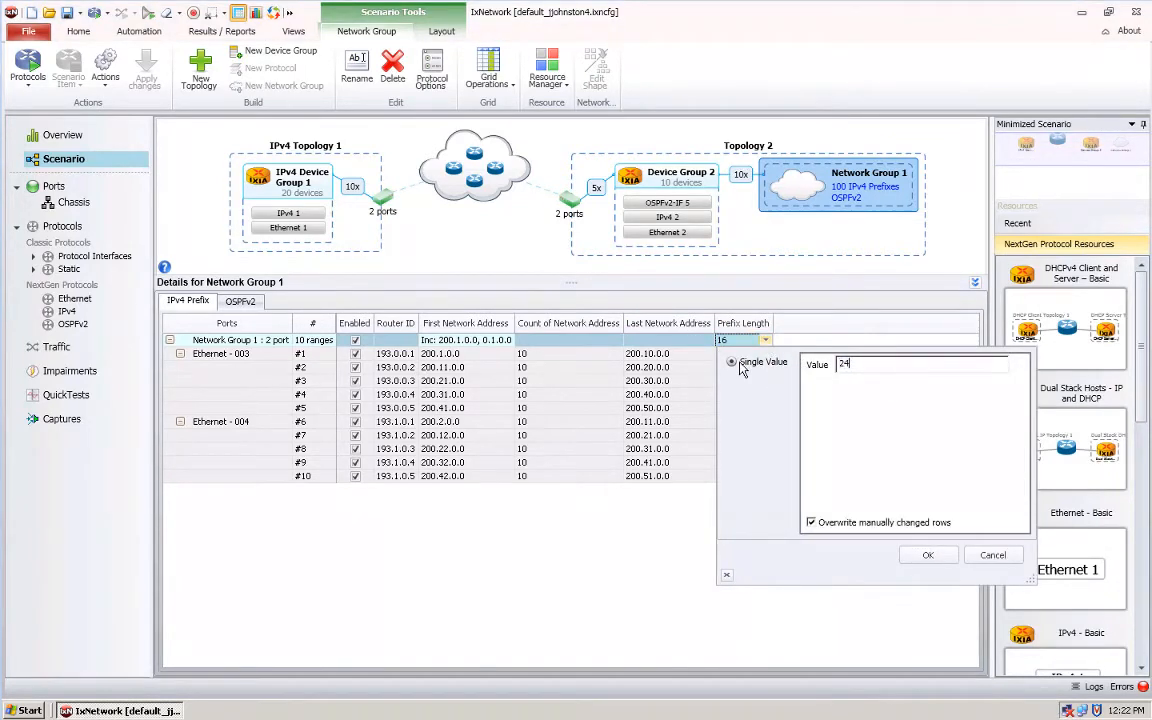
type("24")
key("Return")
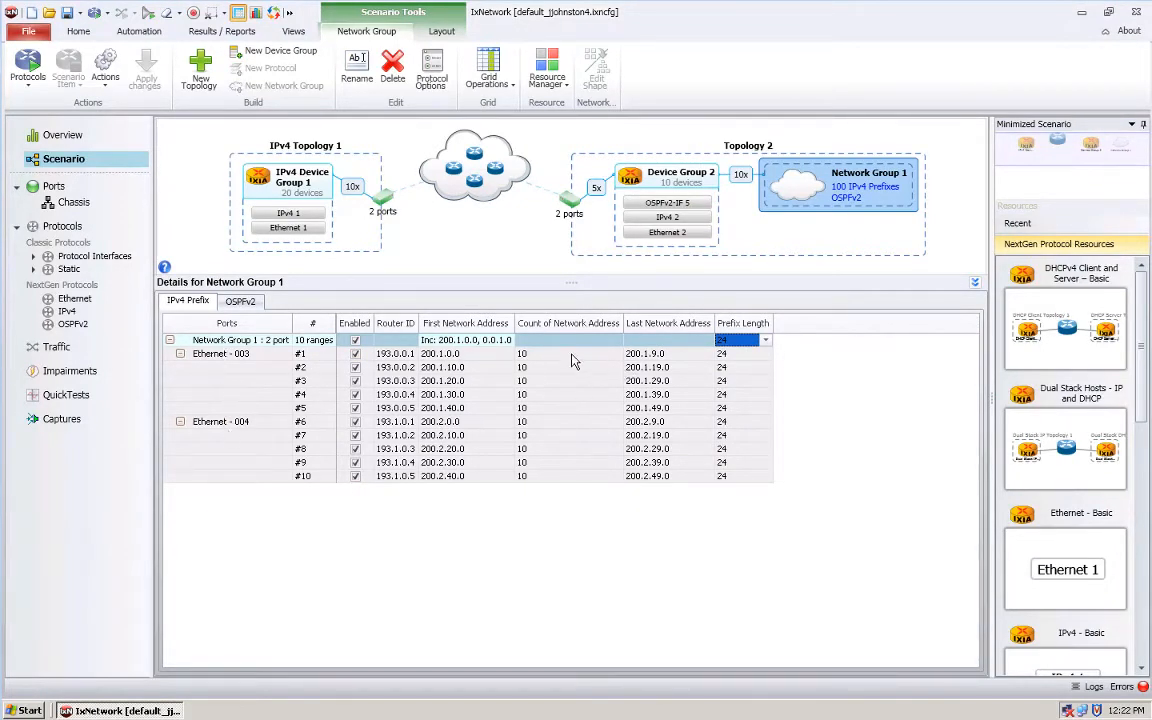
left_click(473, 358)
left_click(667, 357)
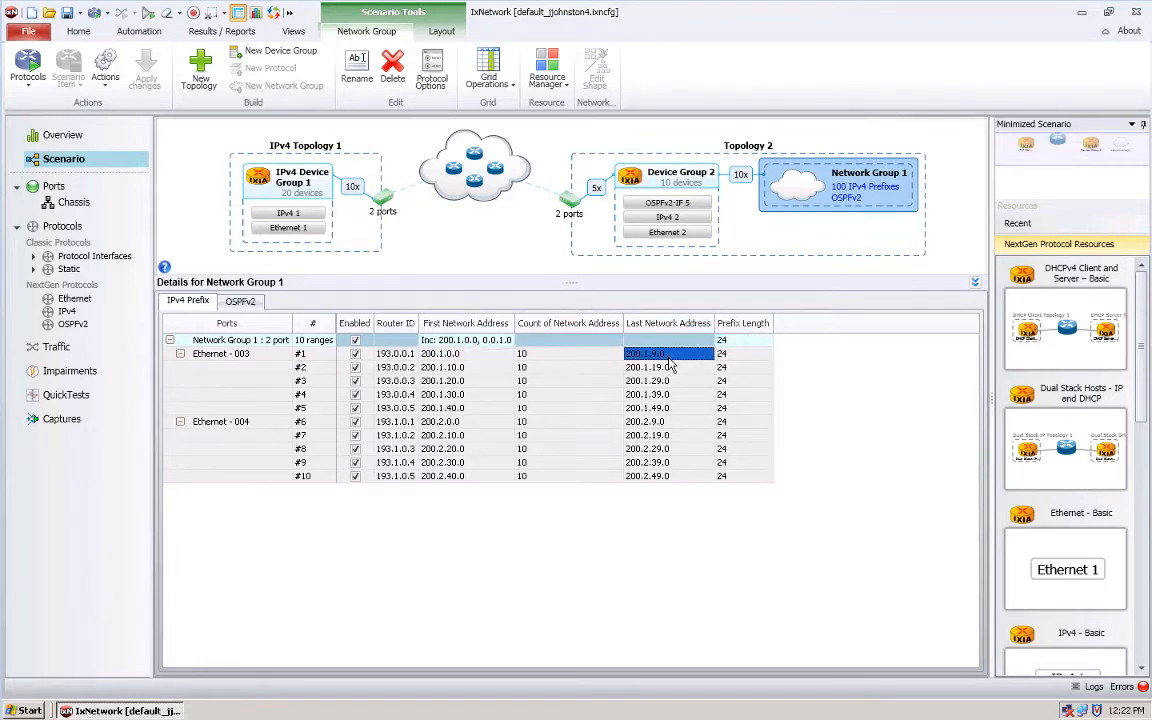
left_click(561, 355)
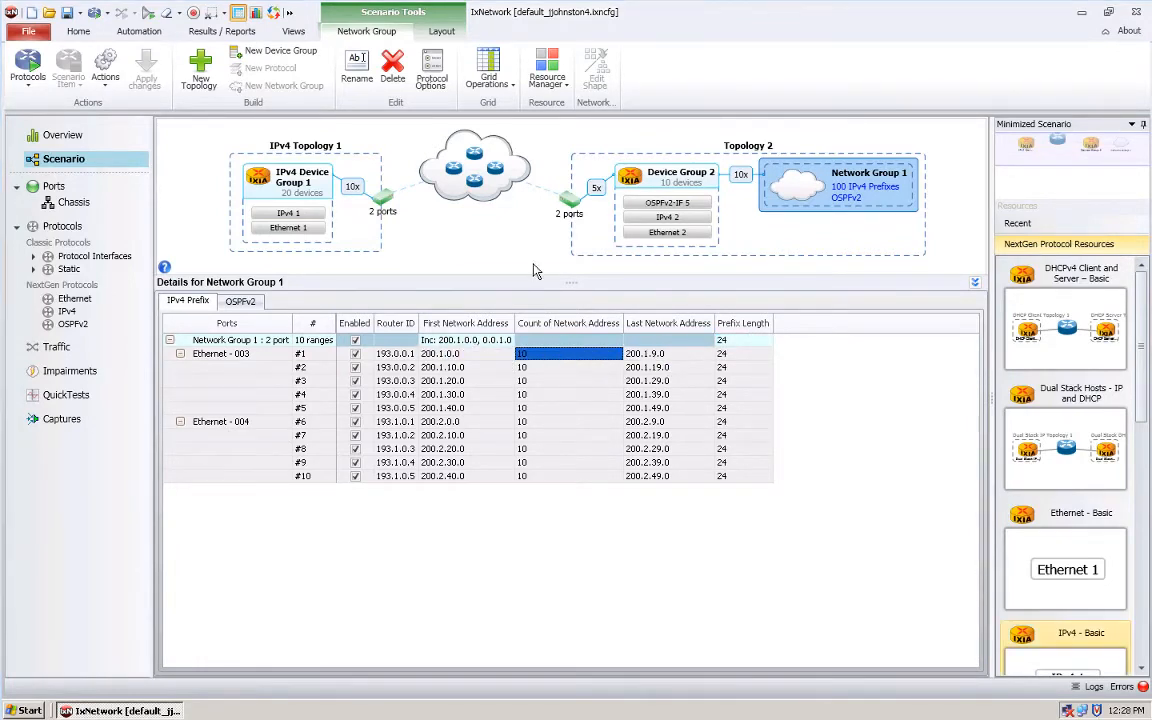
- Start all protocols and check the IPv4, OSPFv2 router and OSPFv2 interface status of Device Group 2, widening the Information column
left_click(665, 178)
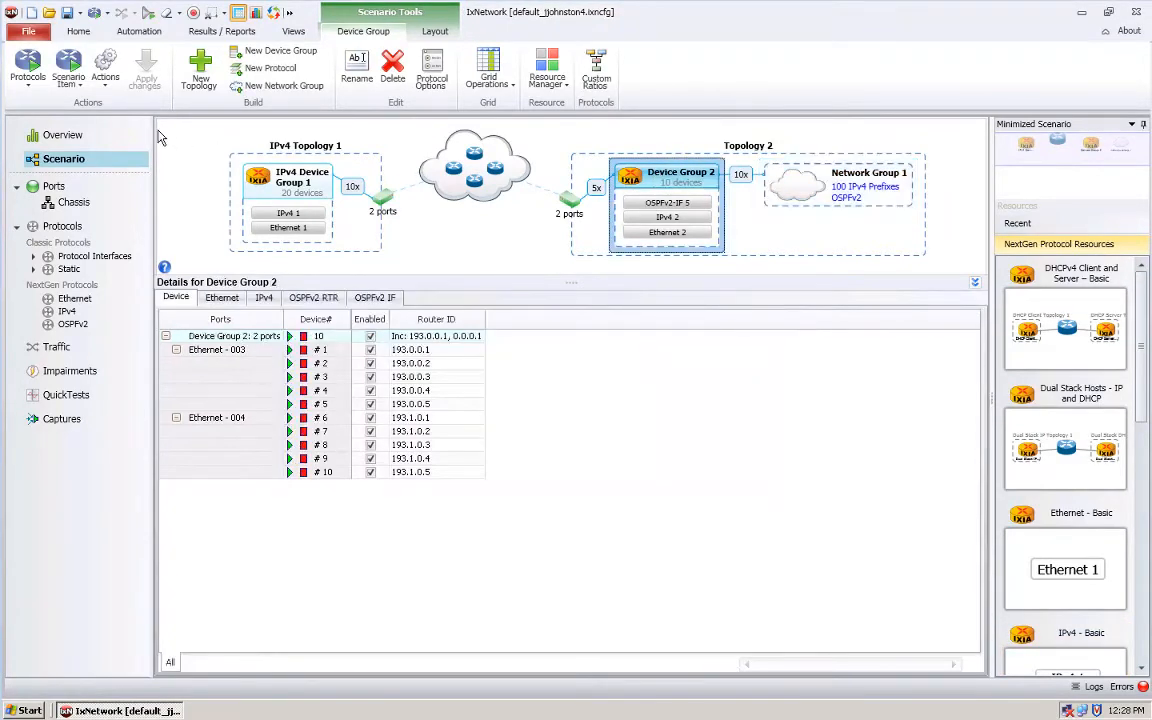
left_click(28, 62)
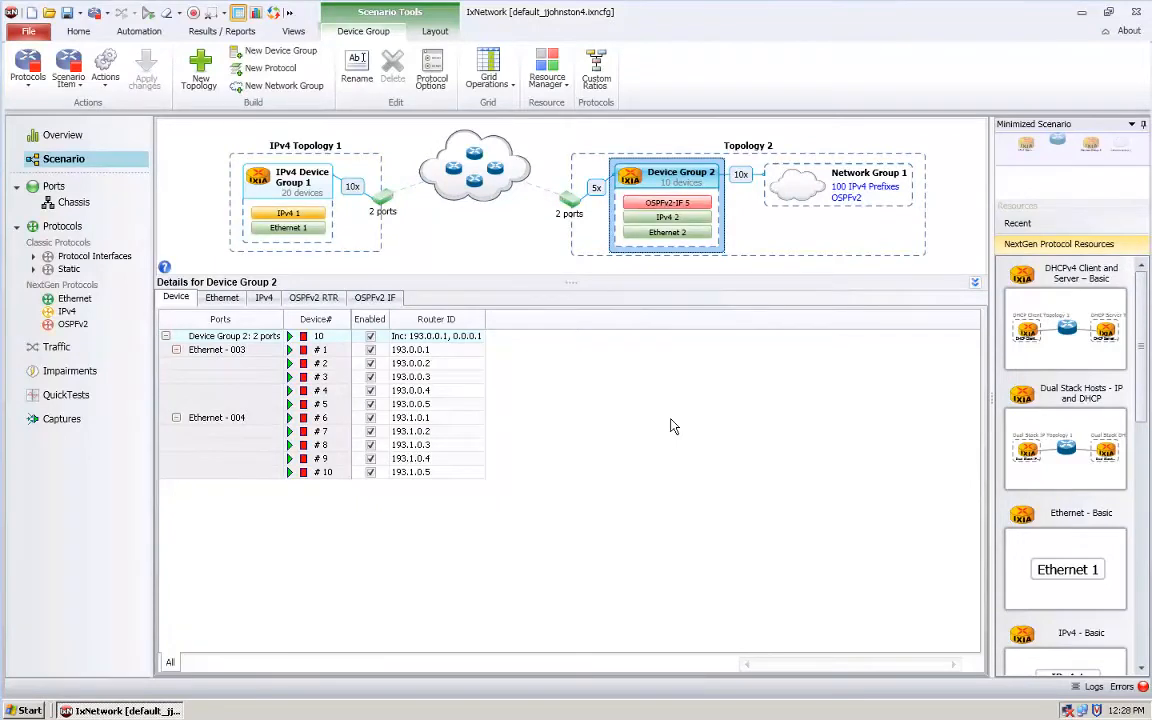
mouse_move(695, 224)
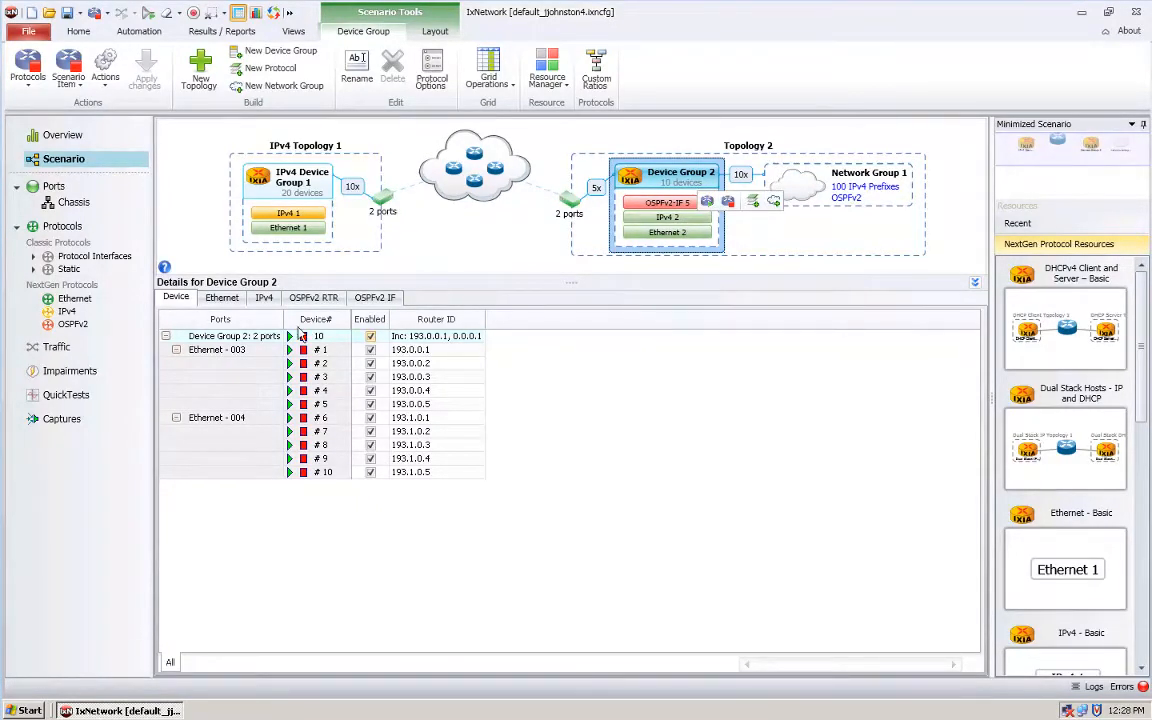
left_click(263, 297)
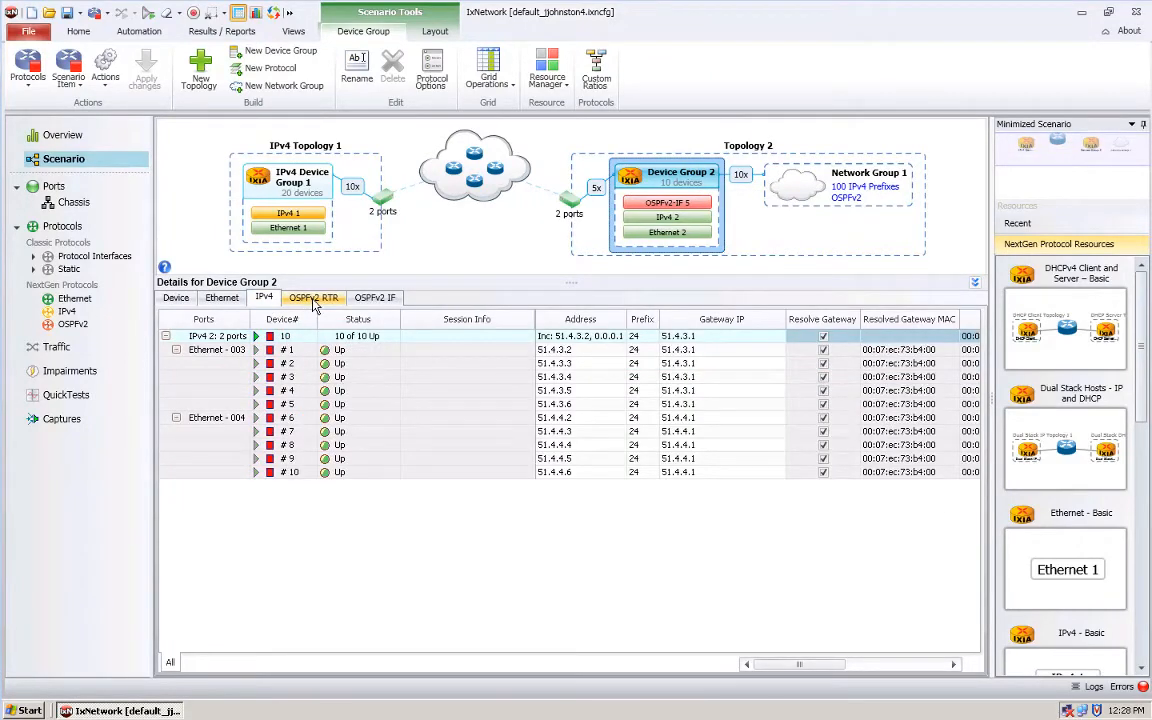
left_click(314, 300)
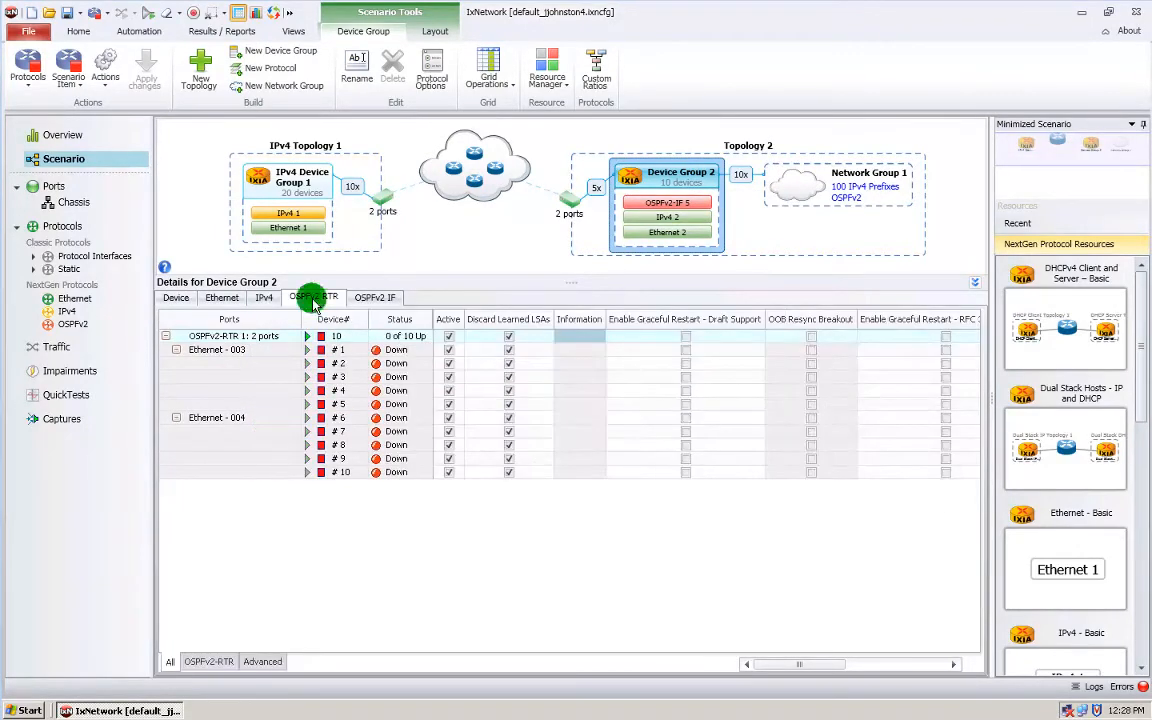
left_click(385, 303)
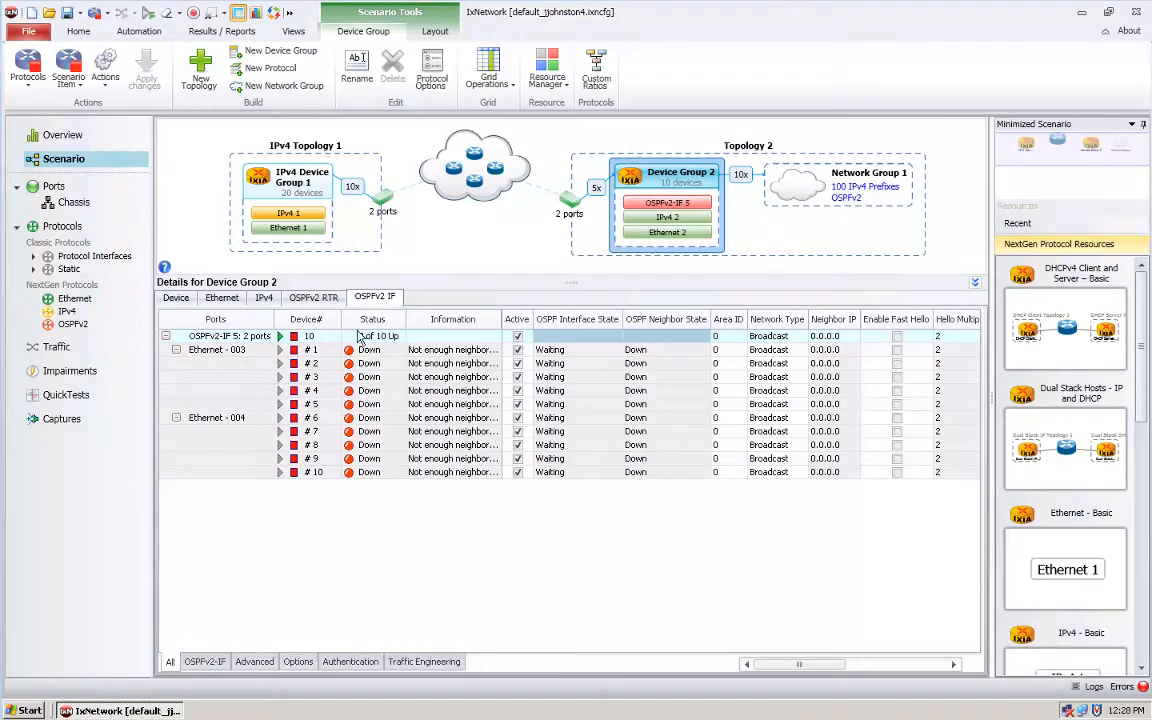
left_click_drag(502, 319, 561, 319)
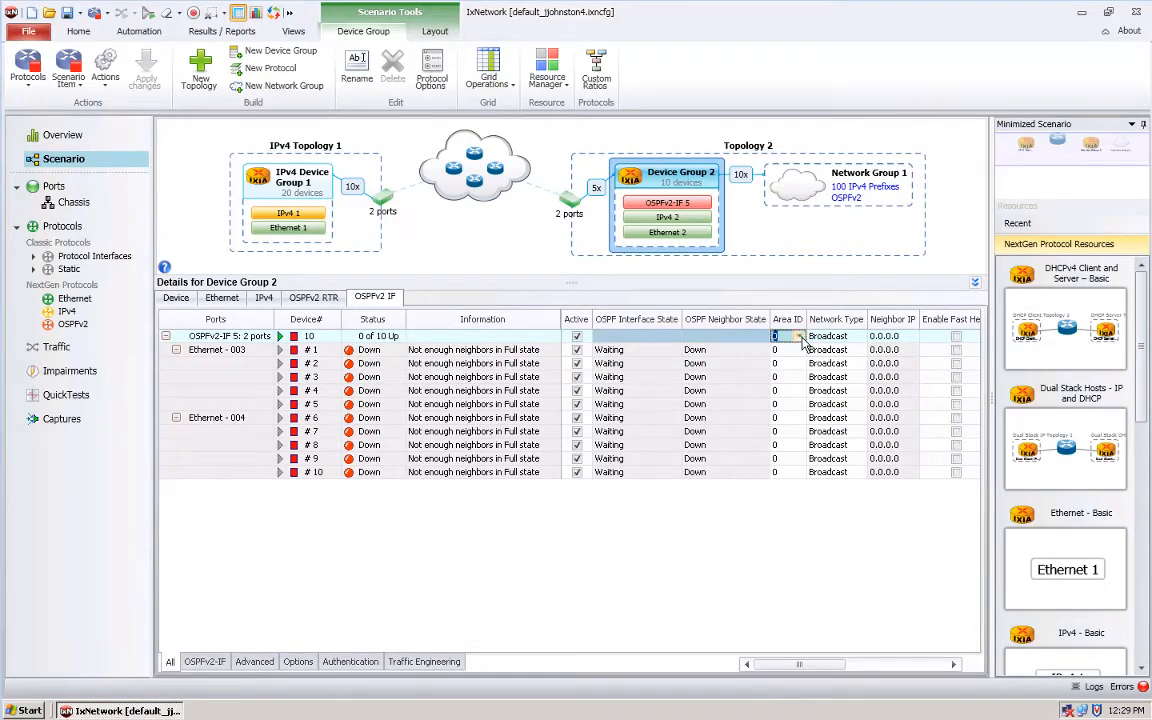
- Set the Area ID of all OSPFv2 interfaces in Device Group 2 to 4, apply the change, and check the neighbor states
left_click(799, 337)
left_click_drag(934, 361, 852, 362)
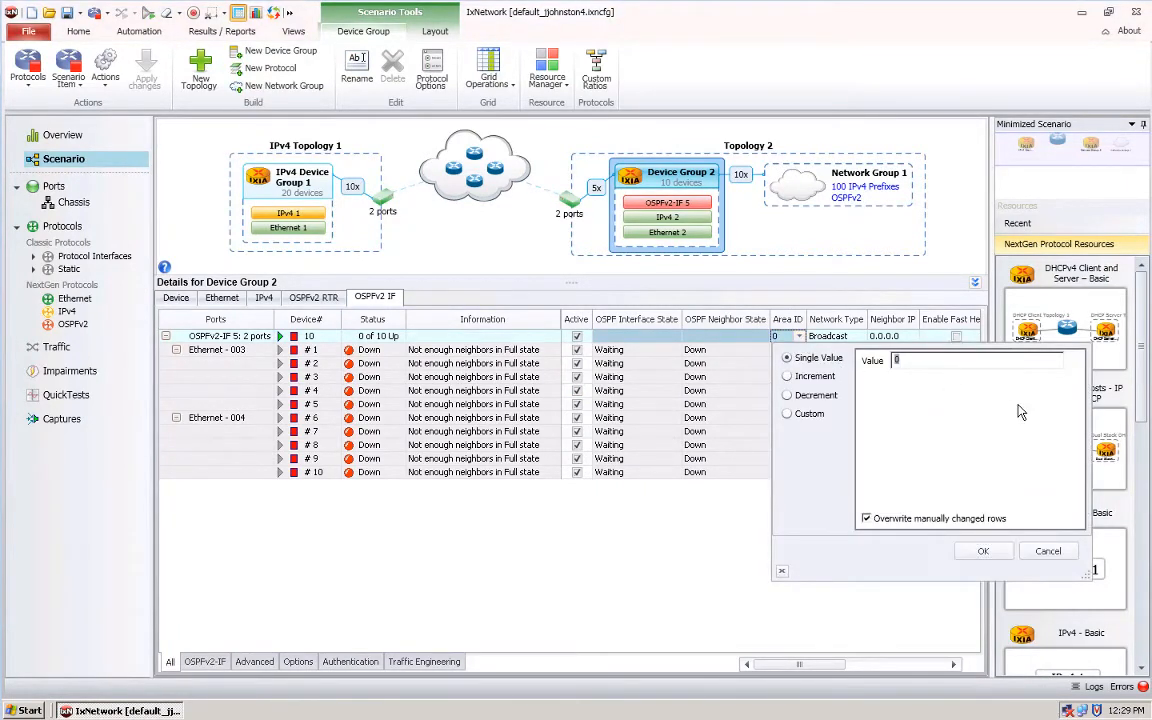
left_click(984, 552)
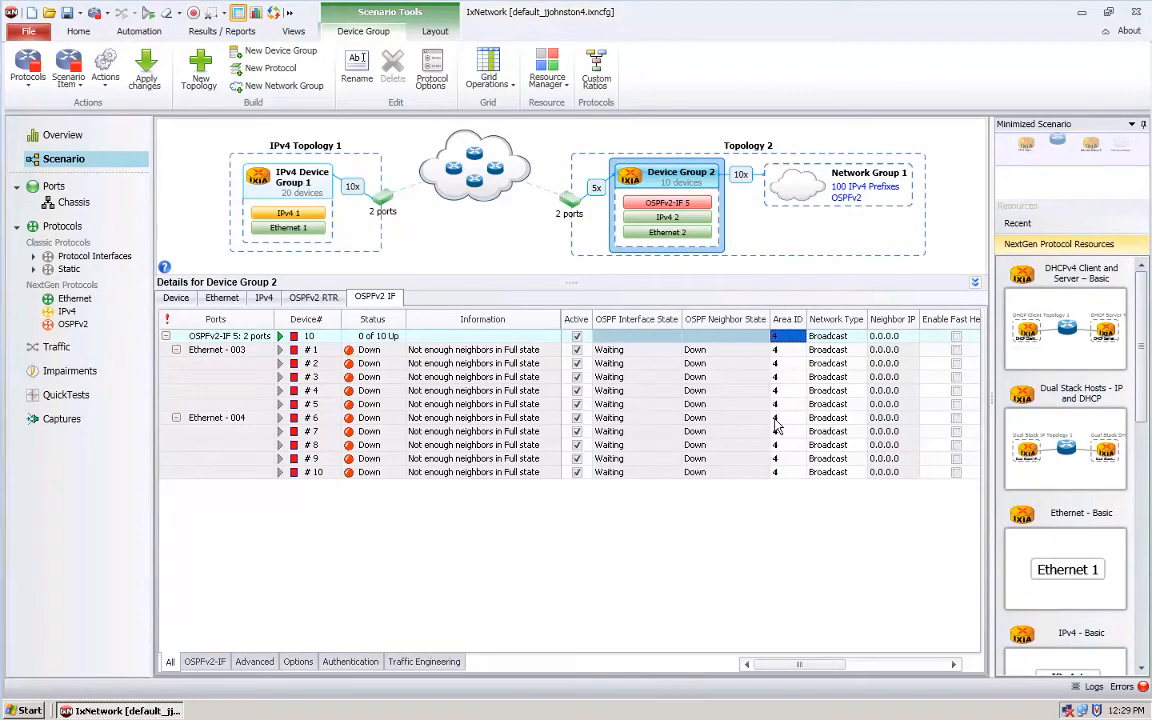
left_click(146, 72)
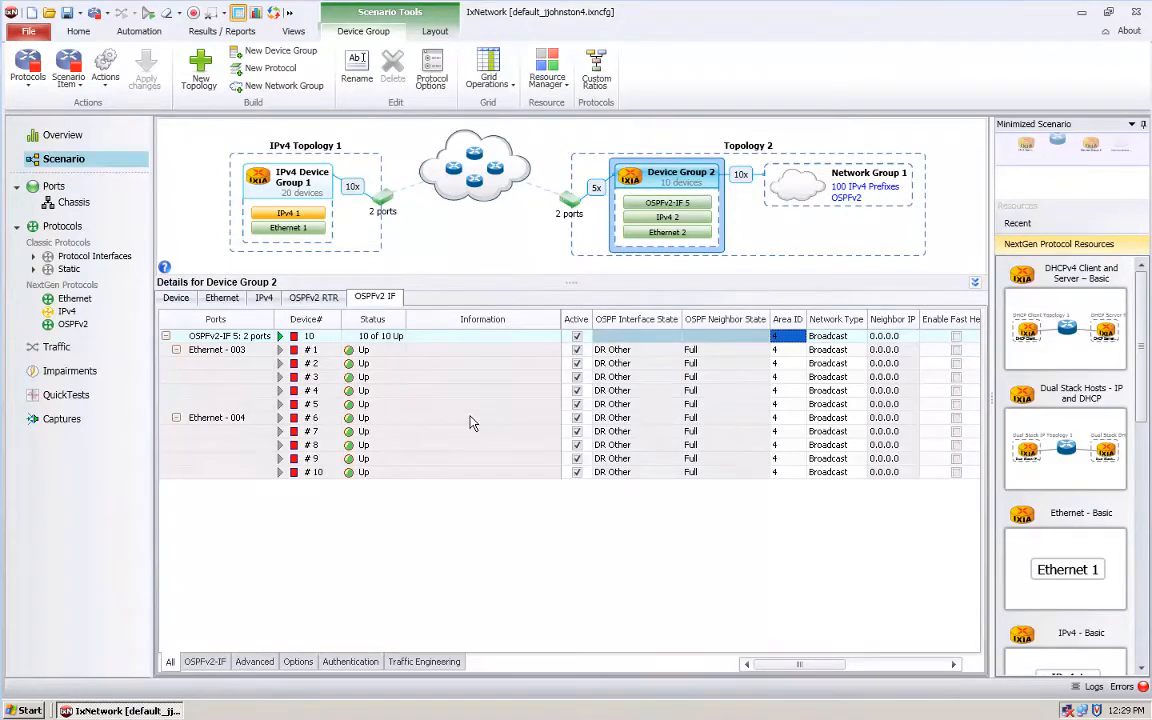
left_click(700, 377)
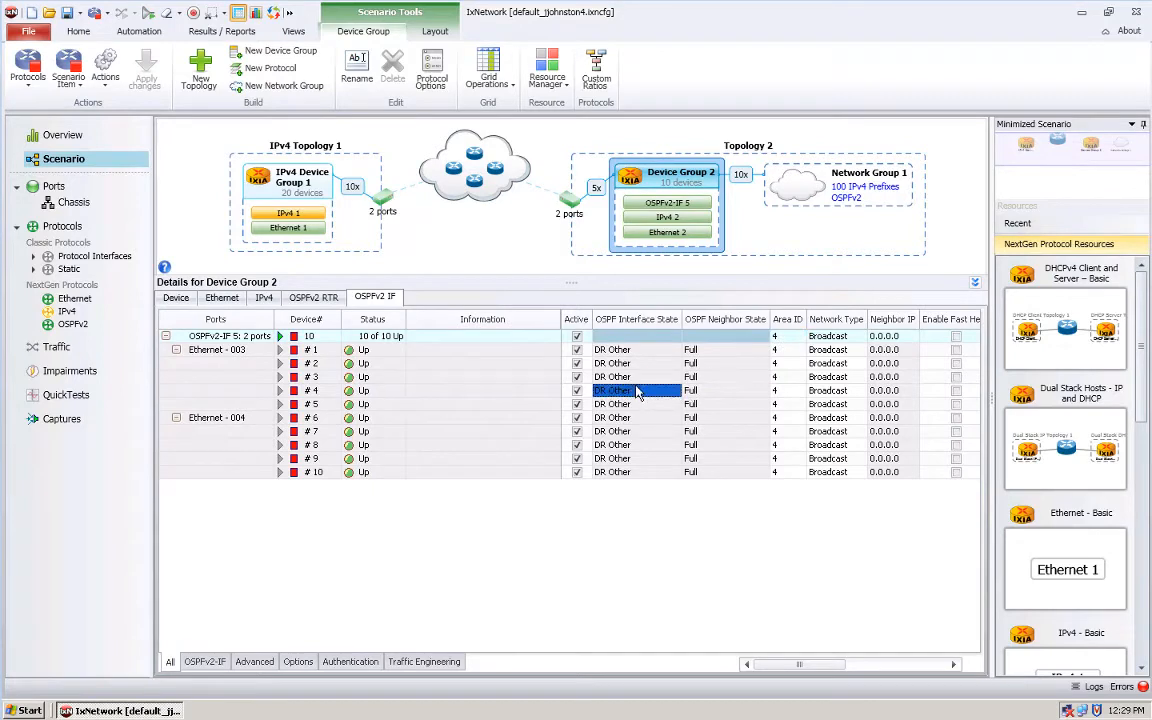
left_click(455, 390)
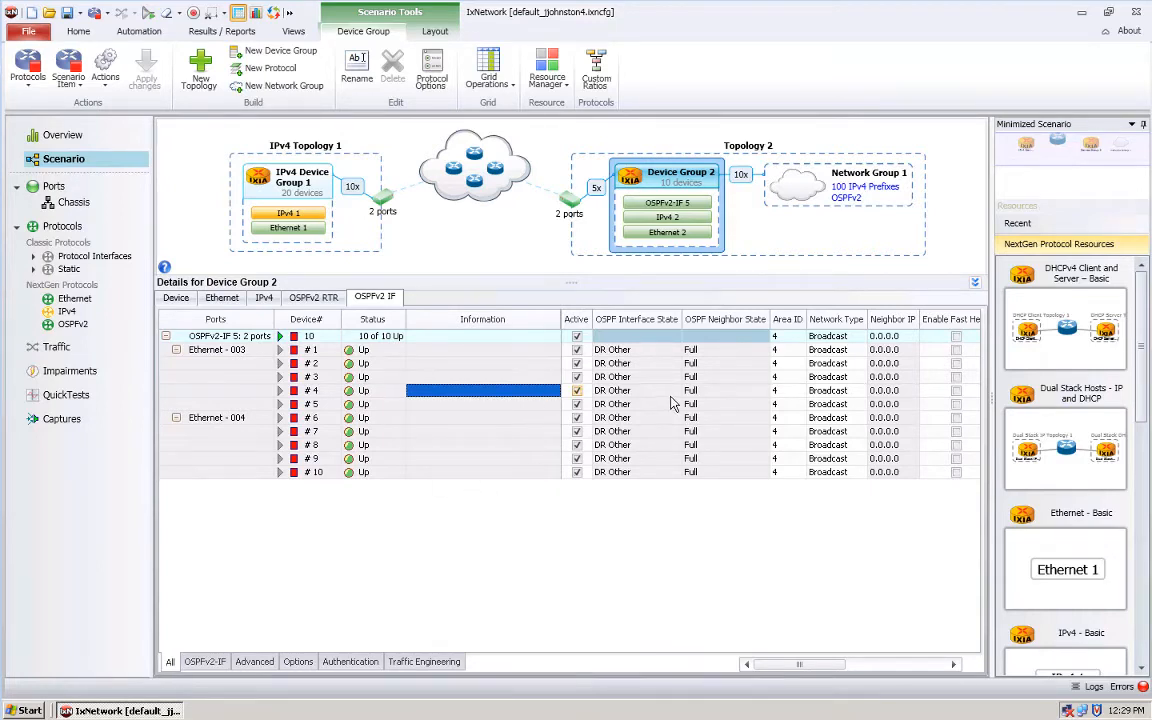
- Stop the hellos of device #4 in the OSPFv2-IF 5 layer, check its status, and resume the hellos
mouse_move(680, 207)
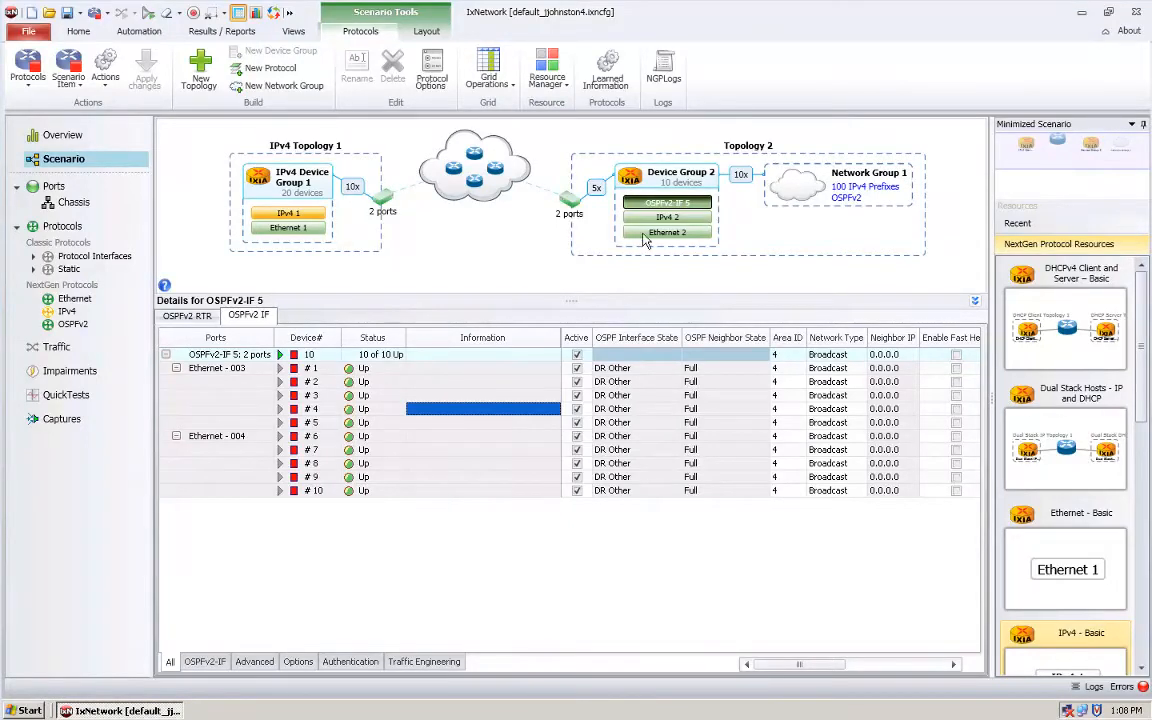
right_click(455, 410)
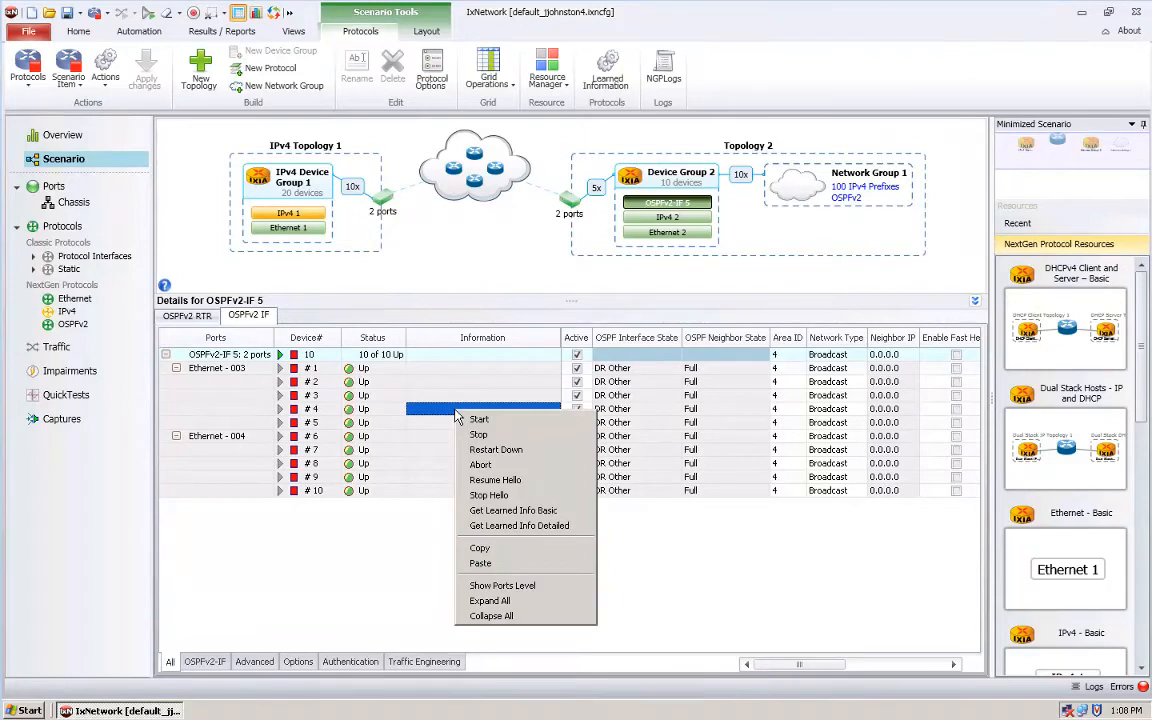
left_click(497, 496)
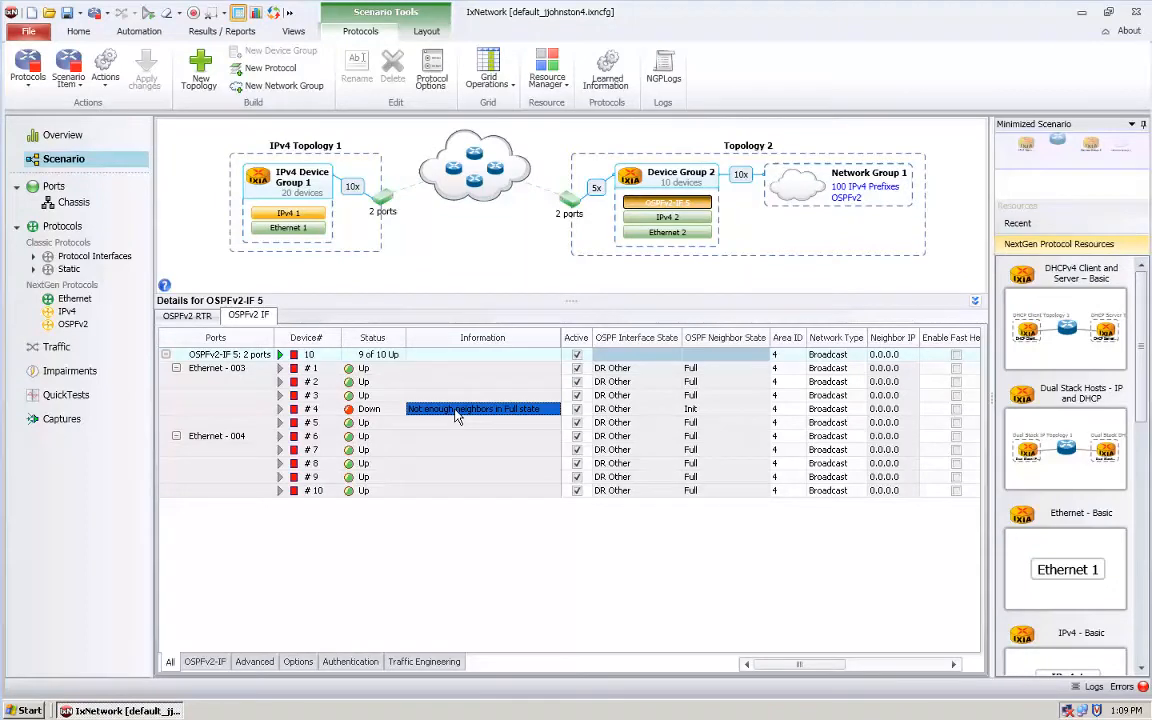
key("Down")
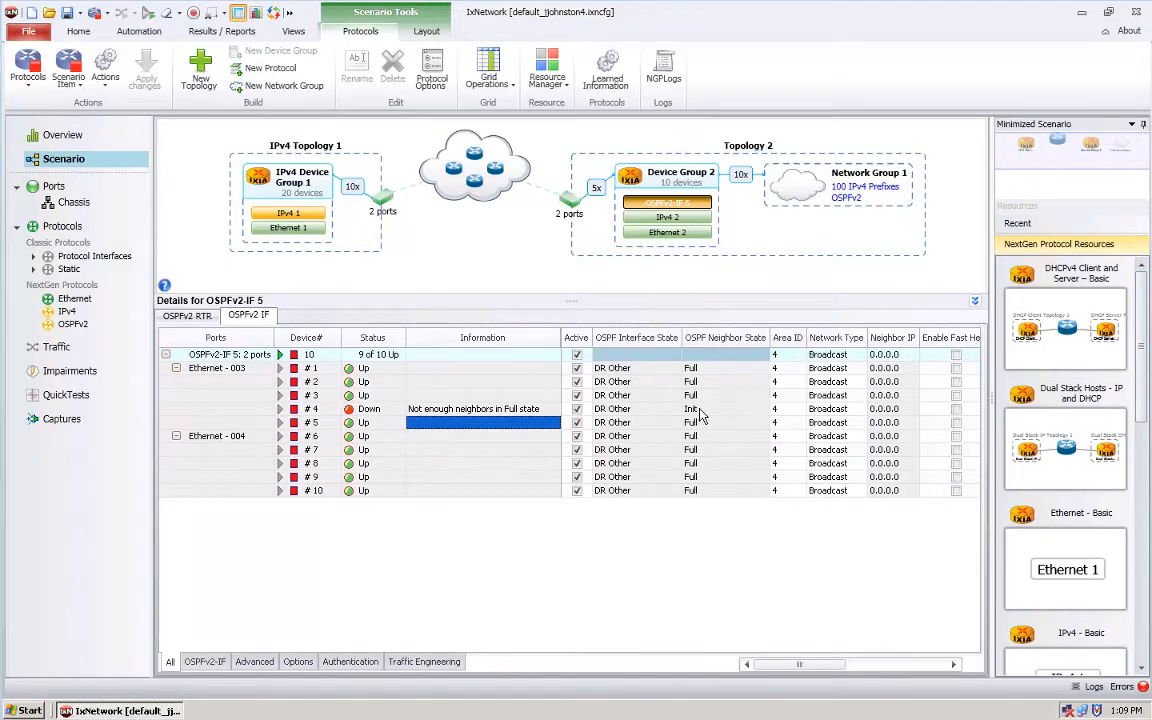
right_click(394, 411)
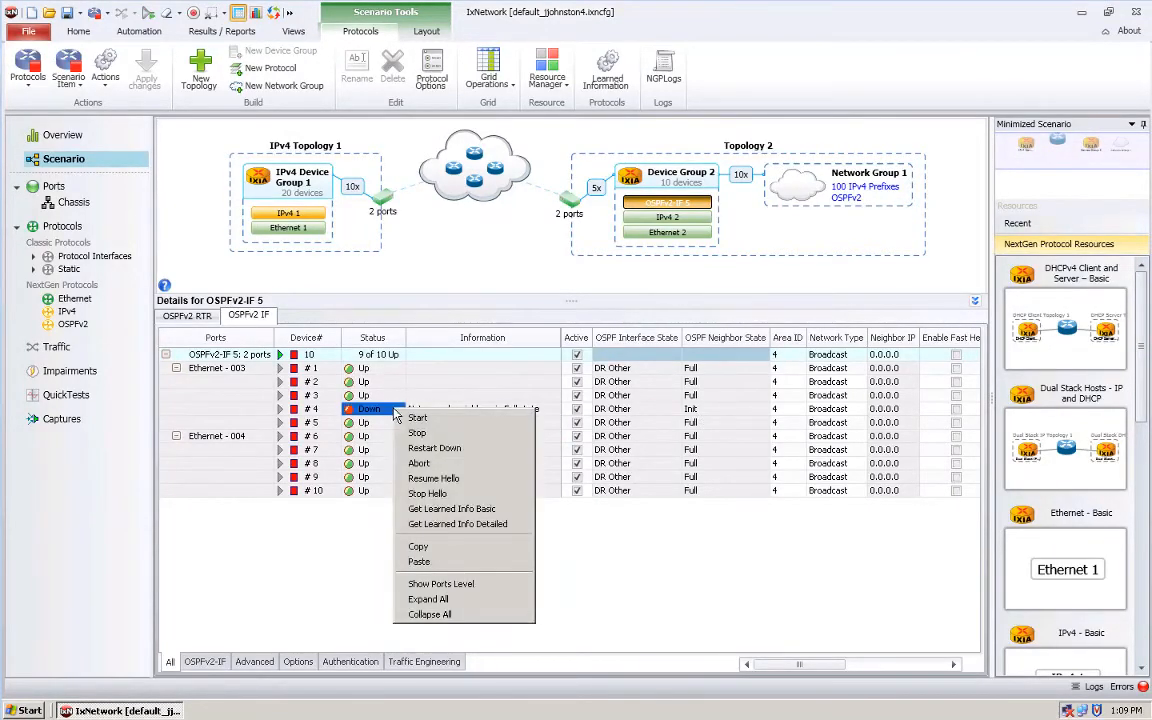
left_click(459, 481)
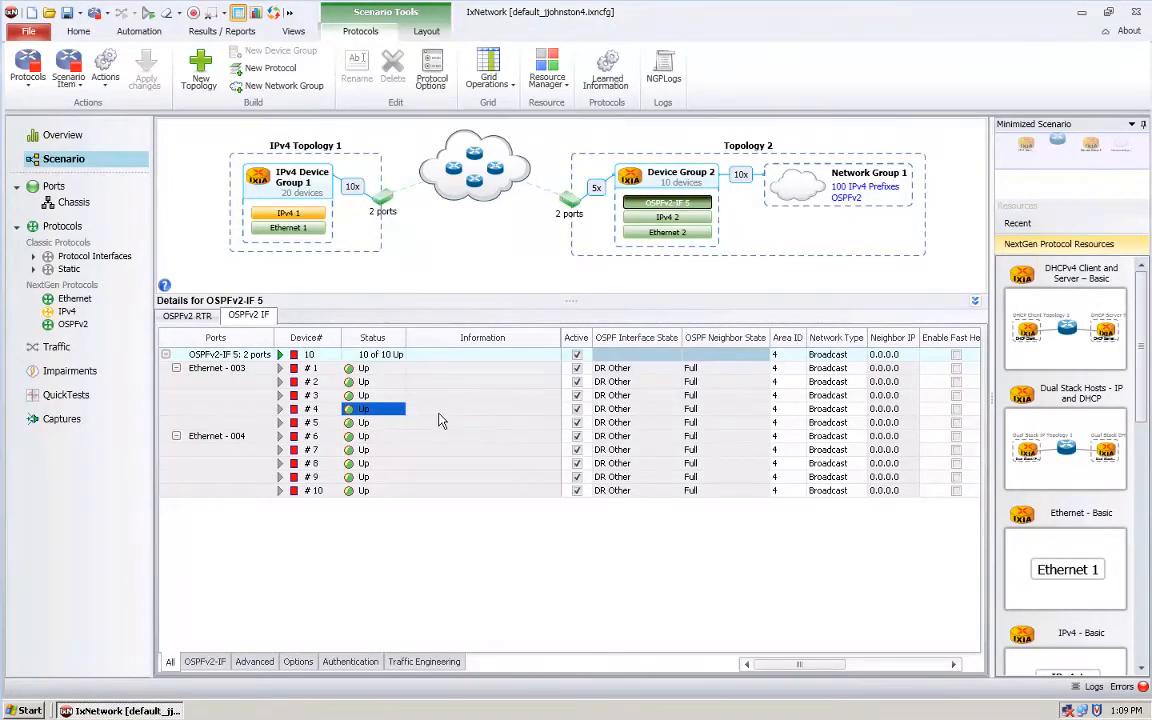
- Check the Discard Learned LSAs setting of device #1 and get the detailed learned information for its OSPFv2 interface
left_click(488, 370)
right_click(491, 369)
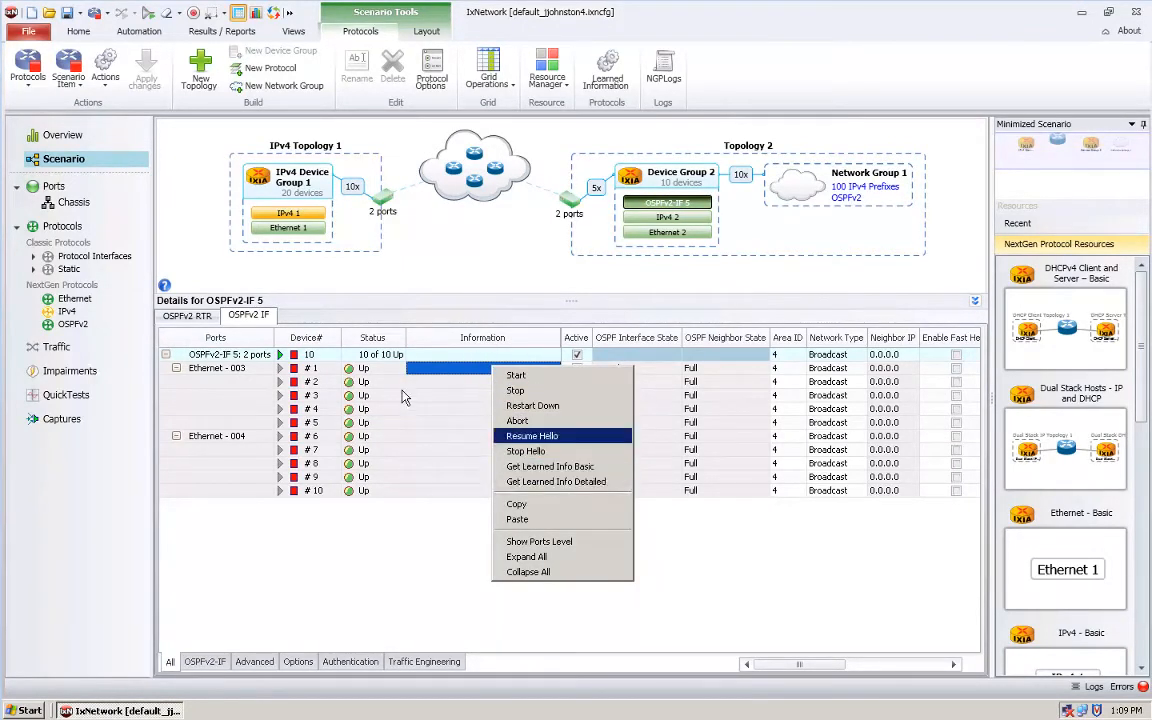
left_click(187, 315)
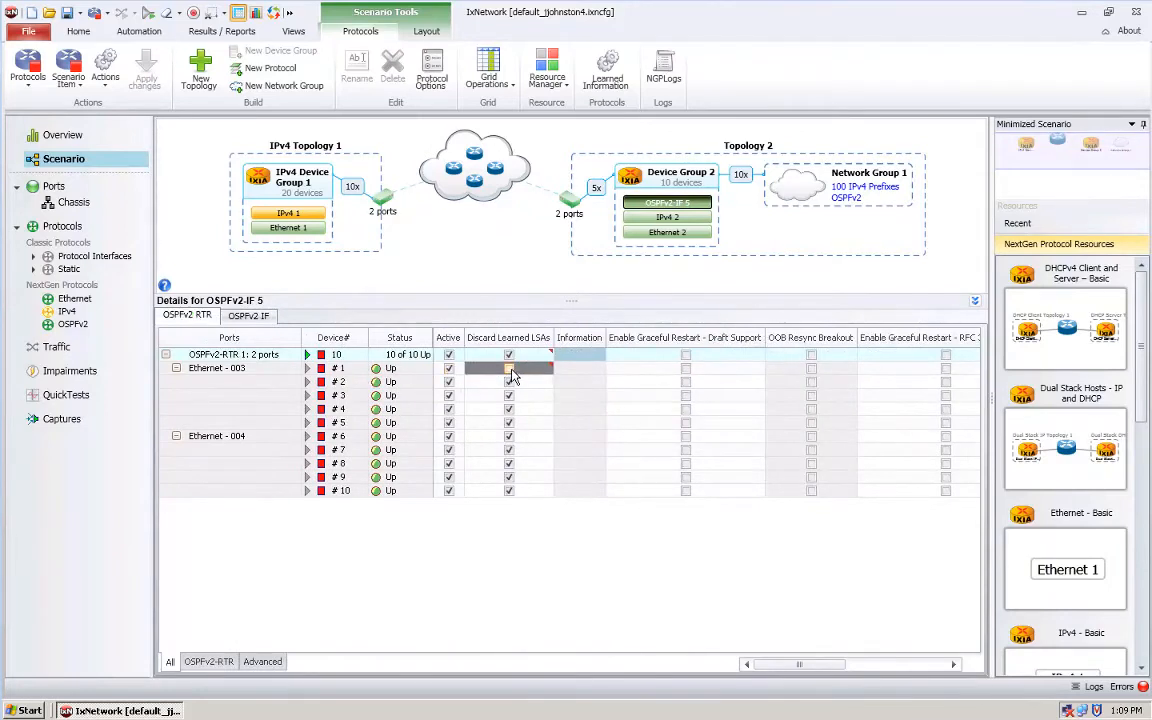
left_click(248, 315)
right_click(449, 374)
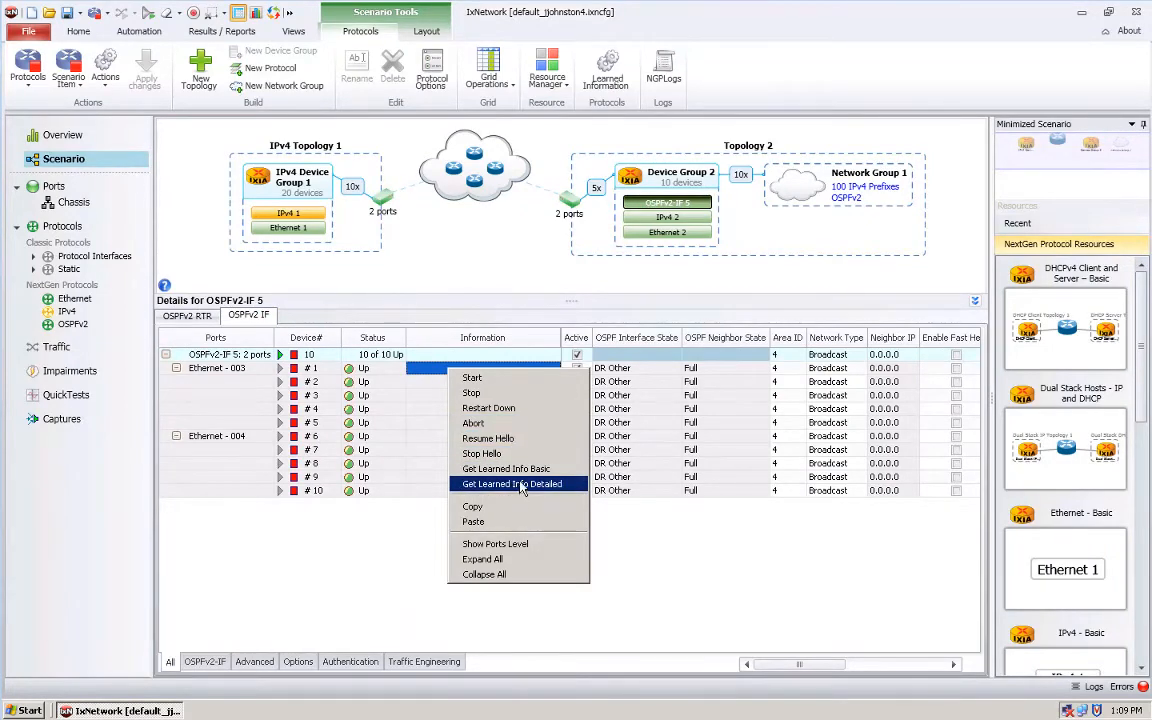
left_click(478, 484)
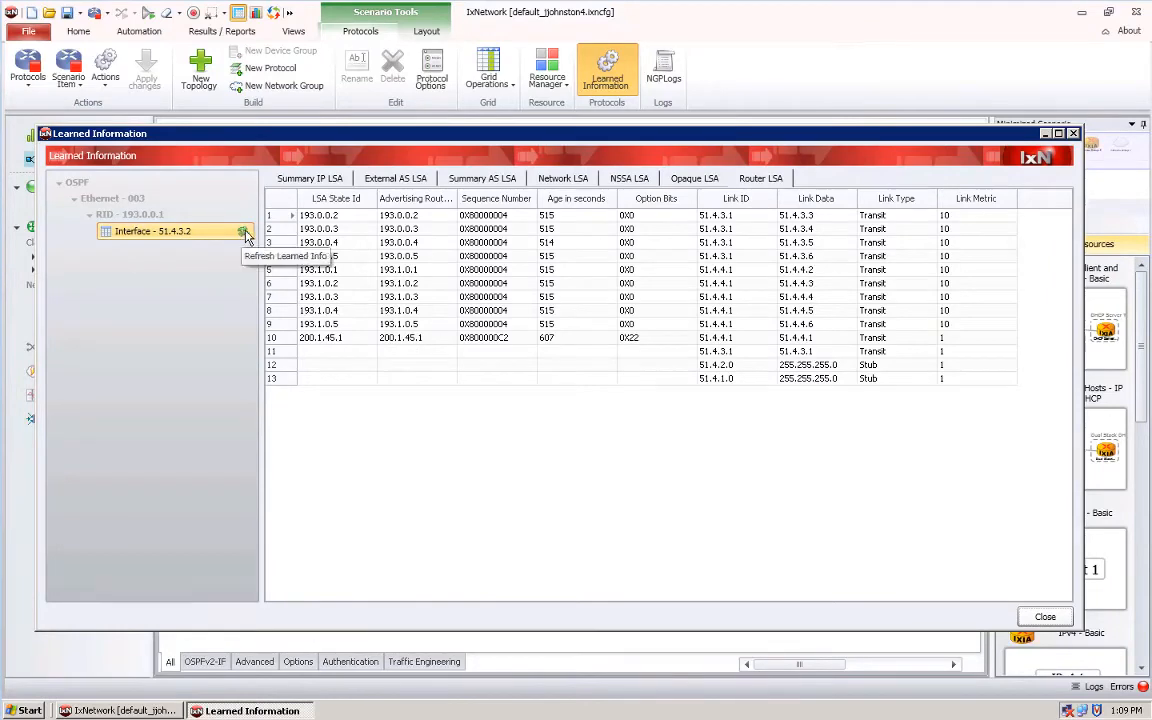
- Refresh the interface's learned information, and examine its Summary IP LSA and External AS LSA entries
left_click(242, 233)
left_click(312, 179)
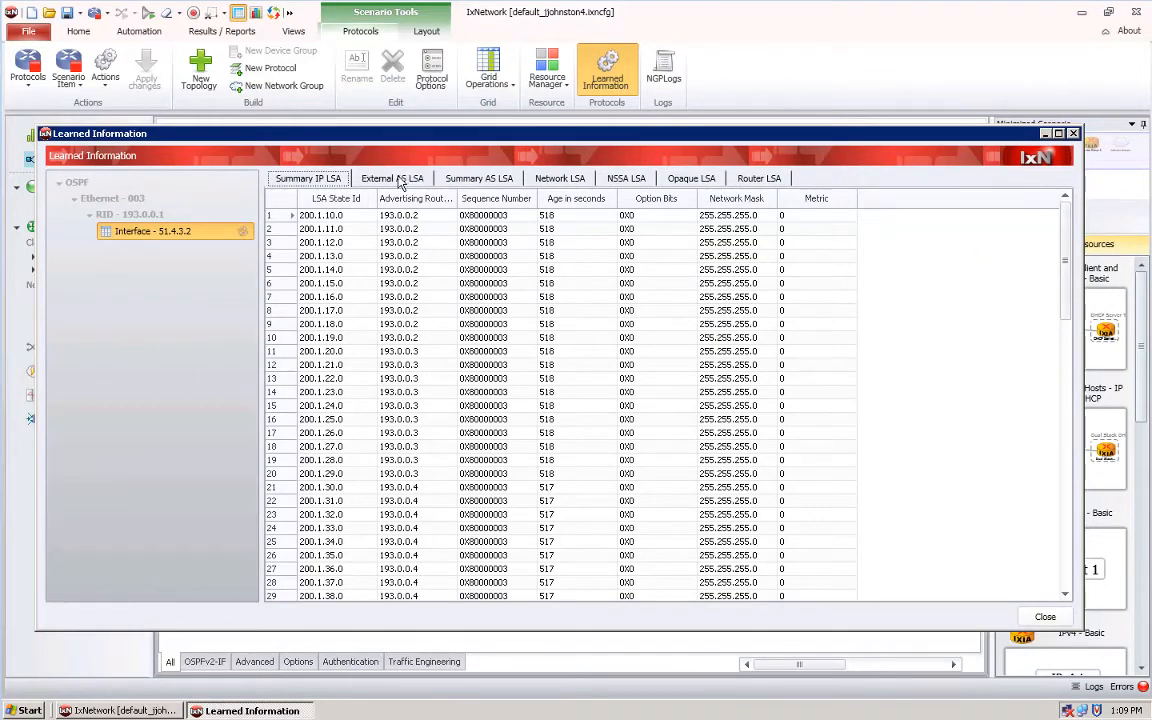
left_click(362, 180)
left_click(309, 180)
left_click(1043, 617)
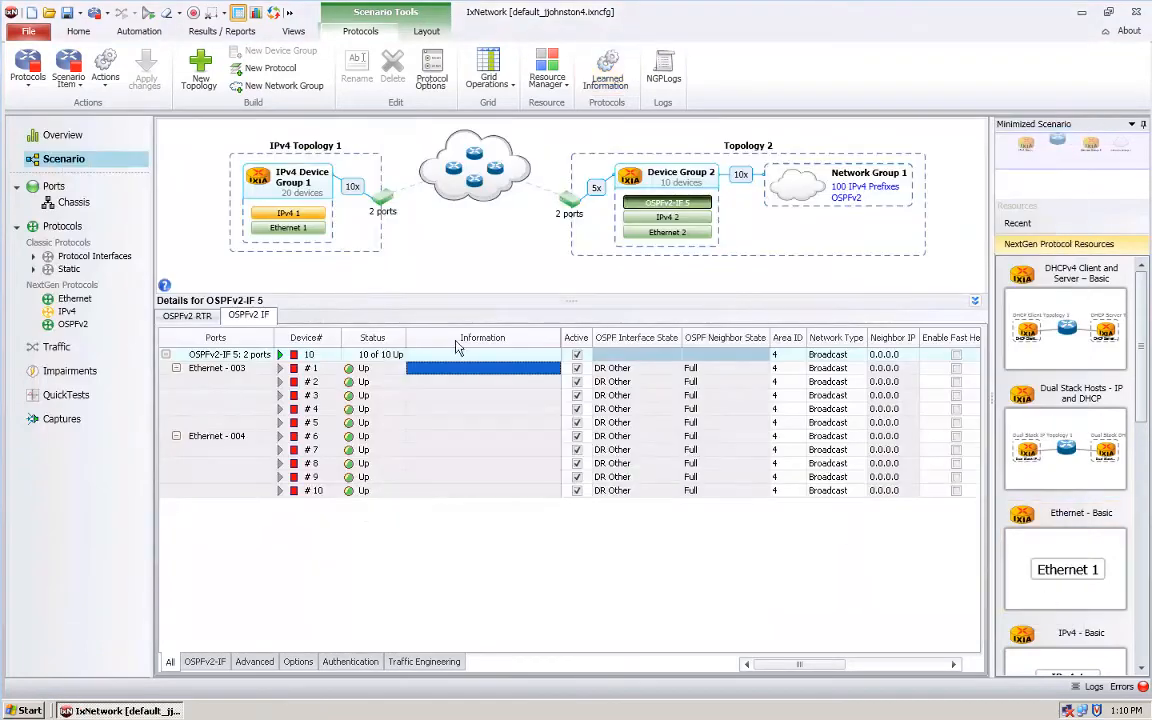
- Review the actions available for the OSPFv2 interfaces, and examine the OSPFv2 protocol options, including the start and stop rates
left_click(109, 86)
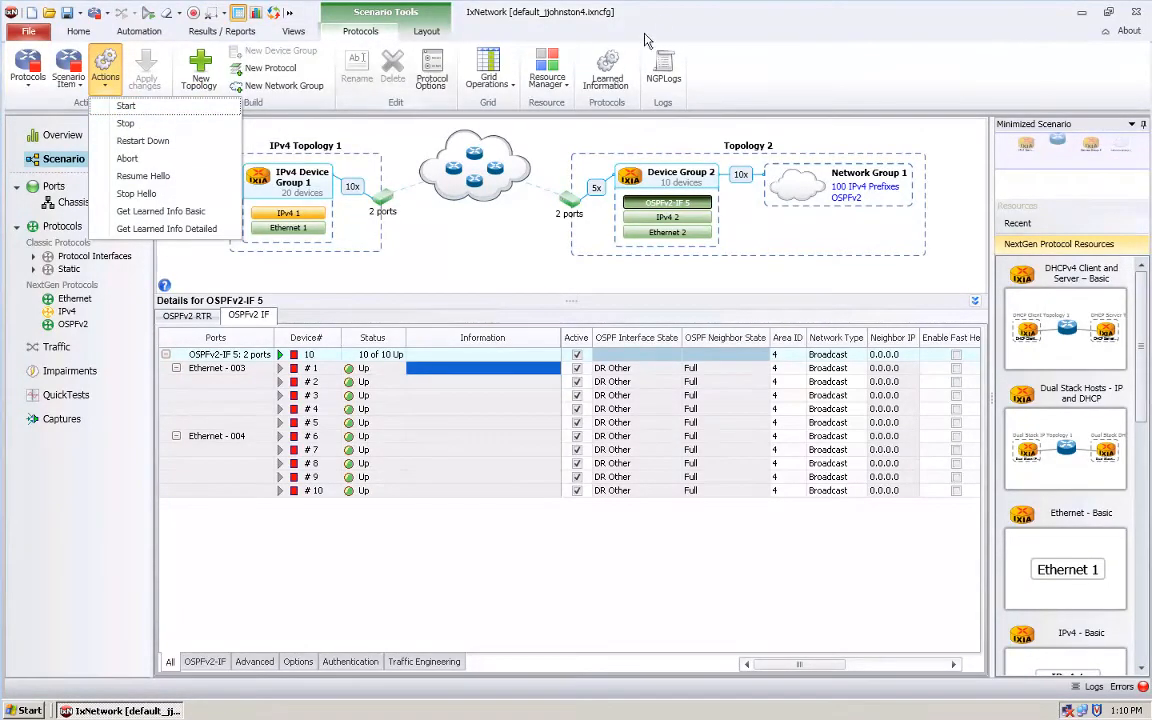
left_click(595, 19)
left_click(433, 72)
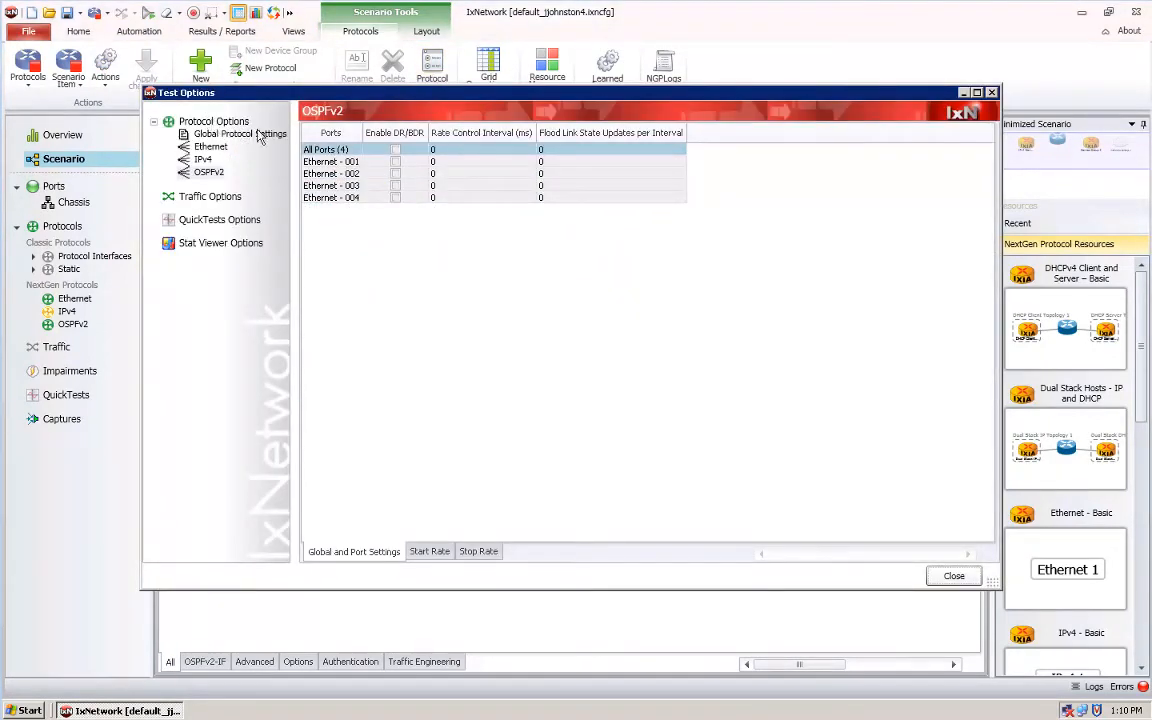
left_click(205, 162)
left_click(208, 173)
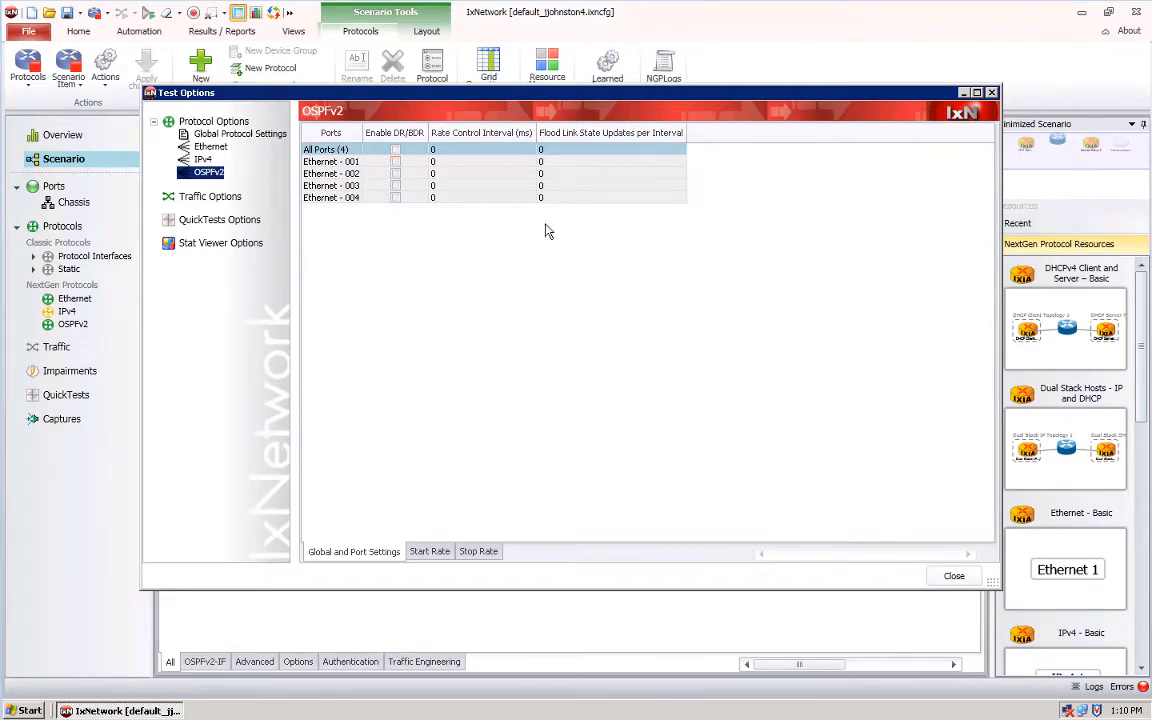
left_click(432, 551)
left_click(490, 553)
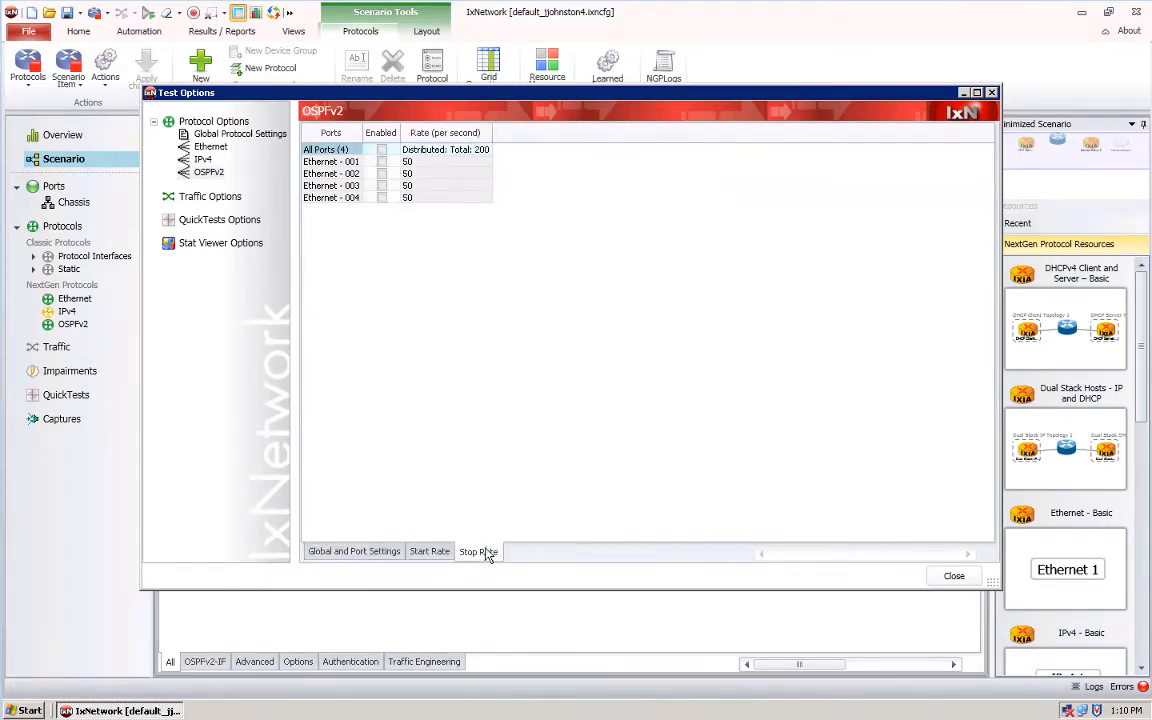
left_click(352, 551)
- Examine the IPv4 protocol options with their ARP rate, plus the Global Protocol Settings and the Ethernet options
left_click(203, 160)
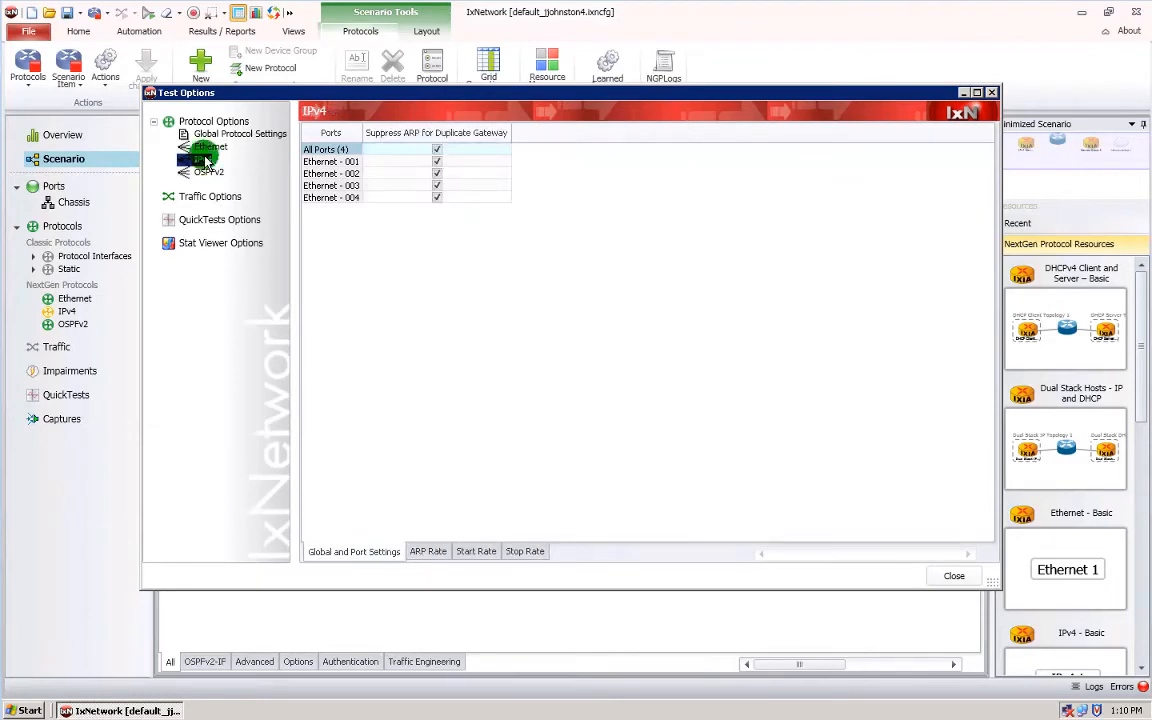
left_click(439, 556)
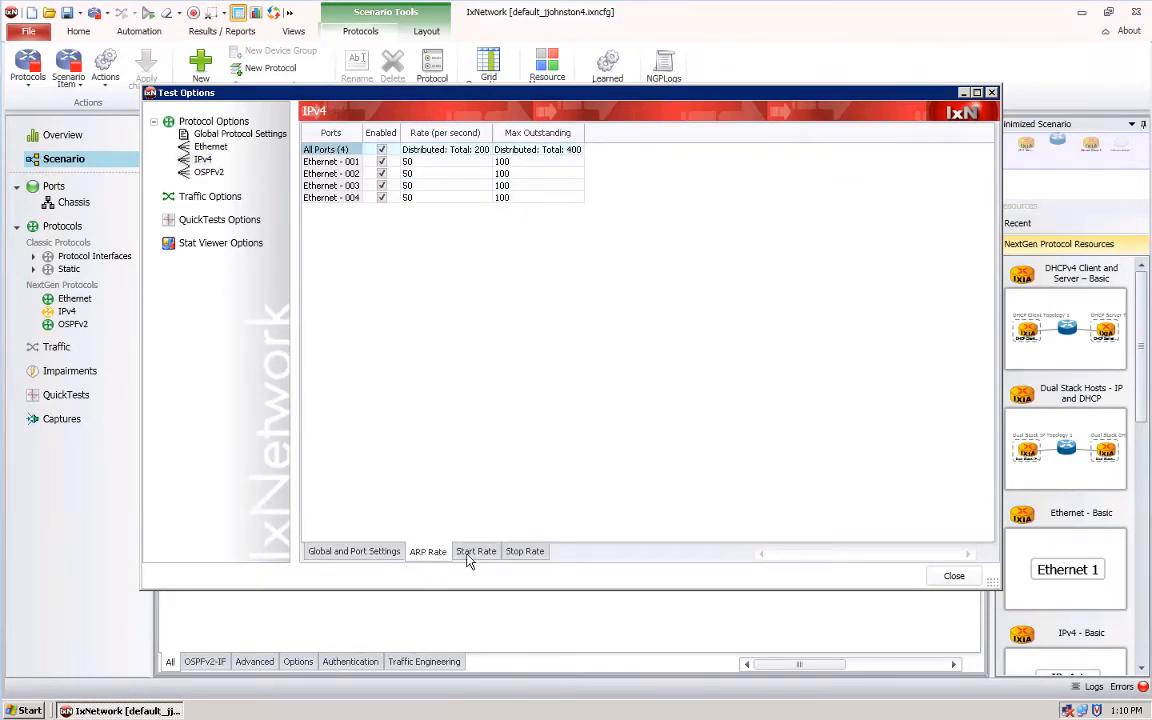
left_click(352, 552)
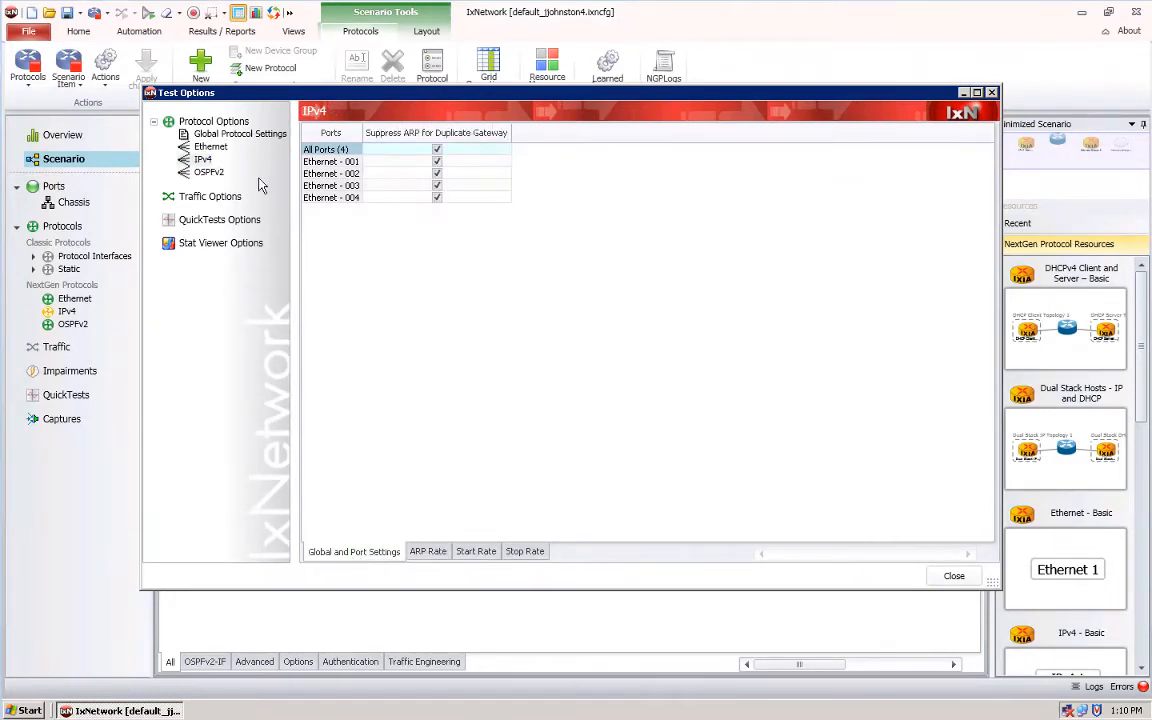
left_click(225, 135)
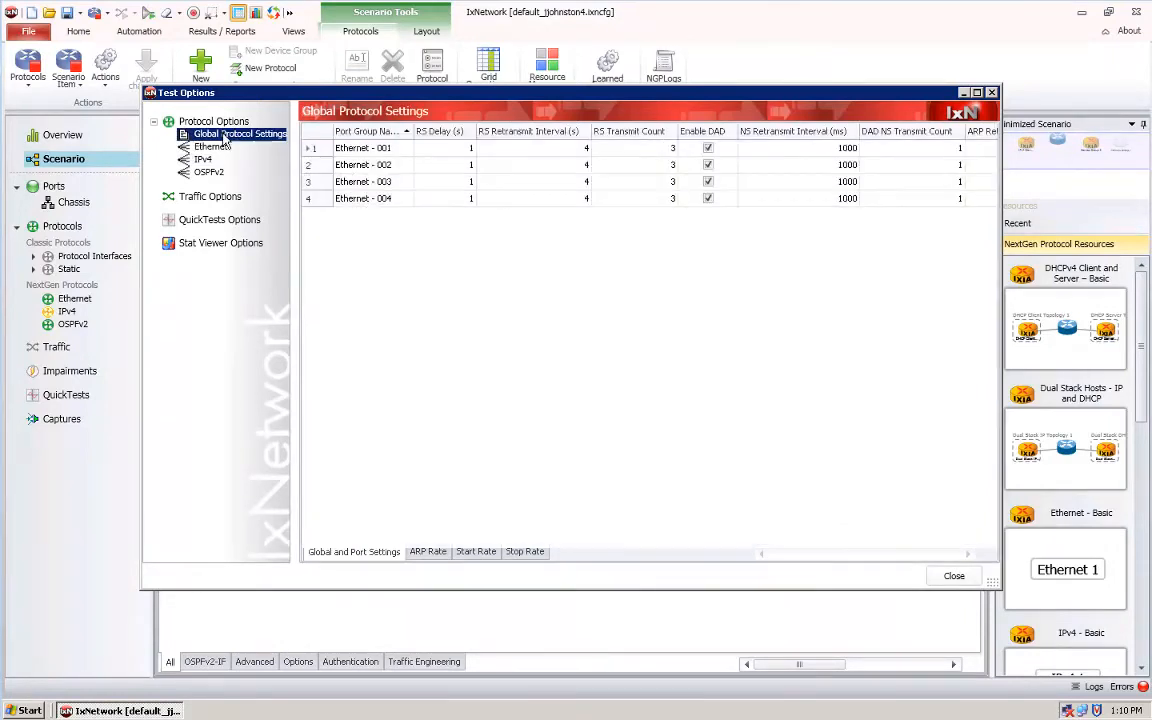
left_click(218, 148)
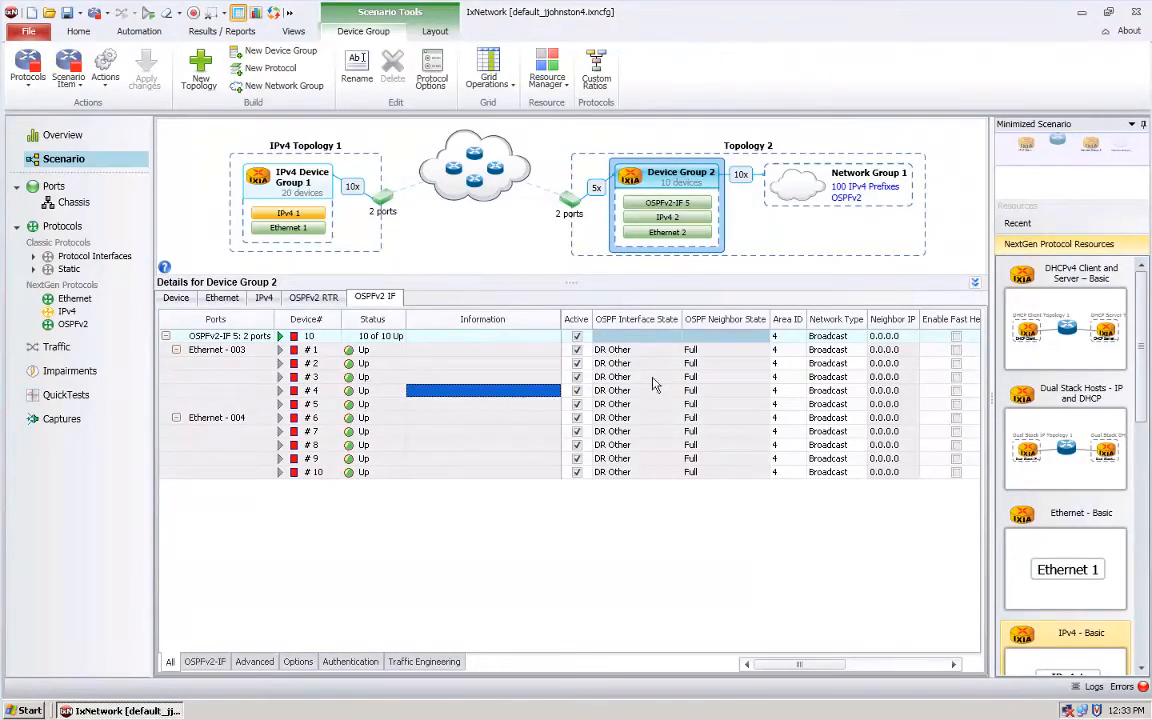
- Show the statistics below the scenario, and collapse the Device Group 2 details to give the statistics more room
left_click(256, 13)
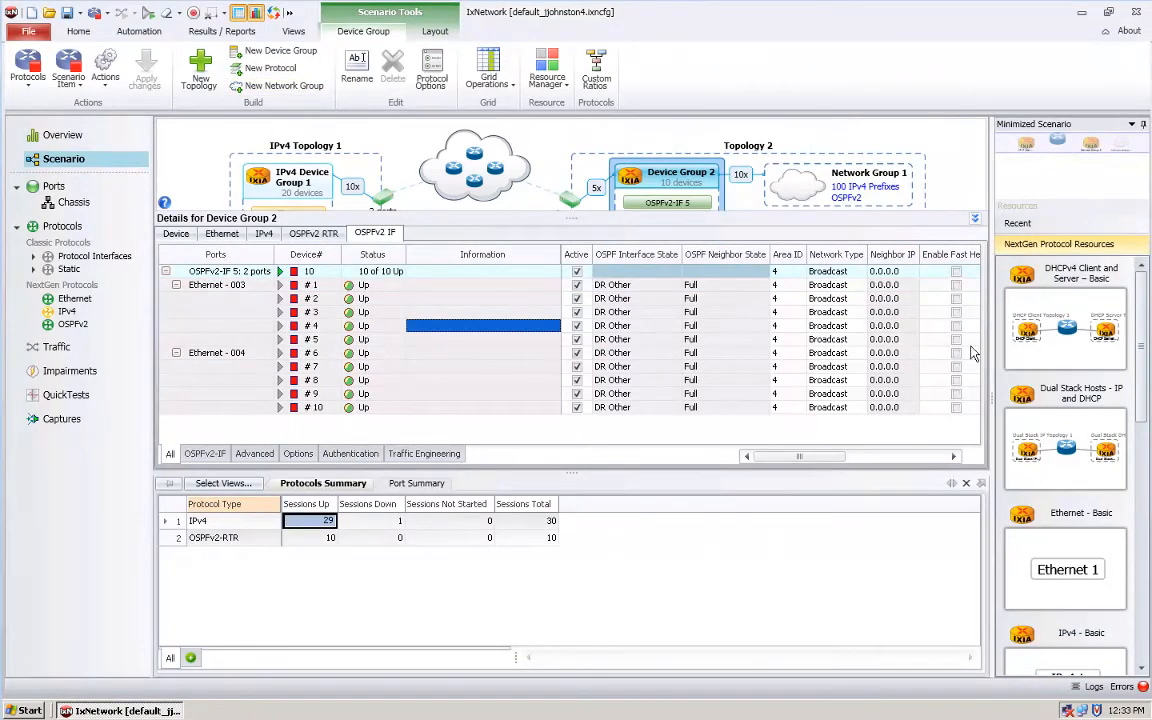
left_click(977, 223)
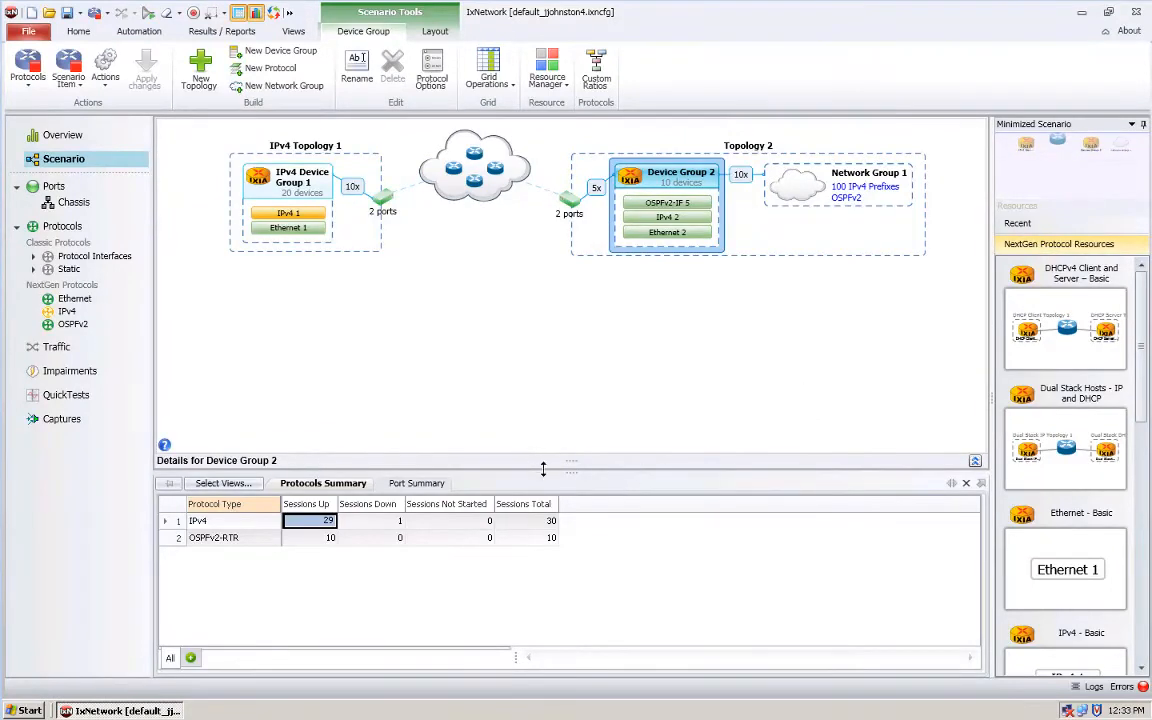
left_click_drag(572, 470, 604, 258)
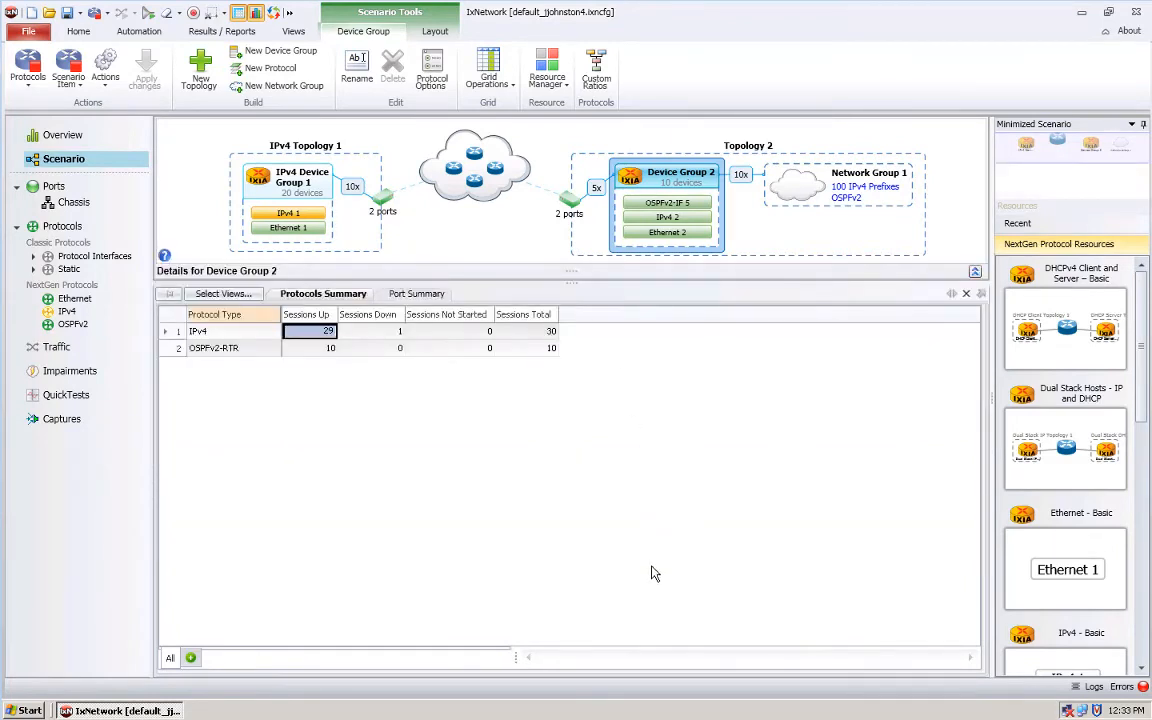
- Review the views available in the NextGen Summary Statistics set, and check session states in the Protocols Summary and Port Summary
right_click(393, 331)
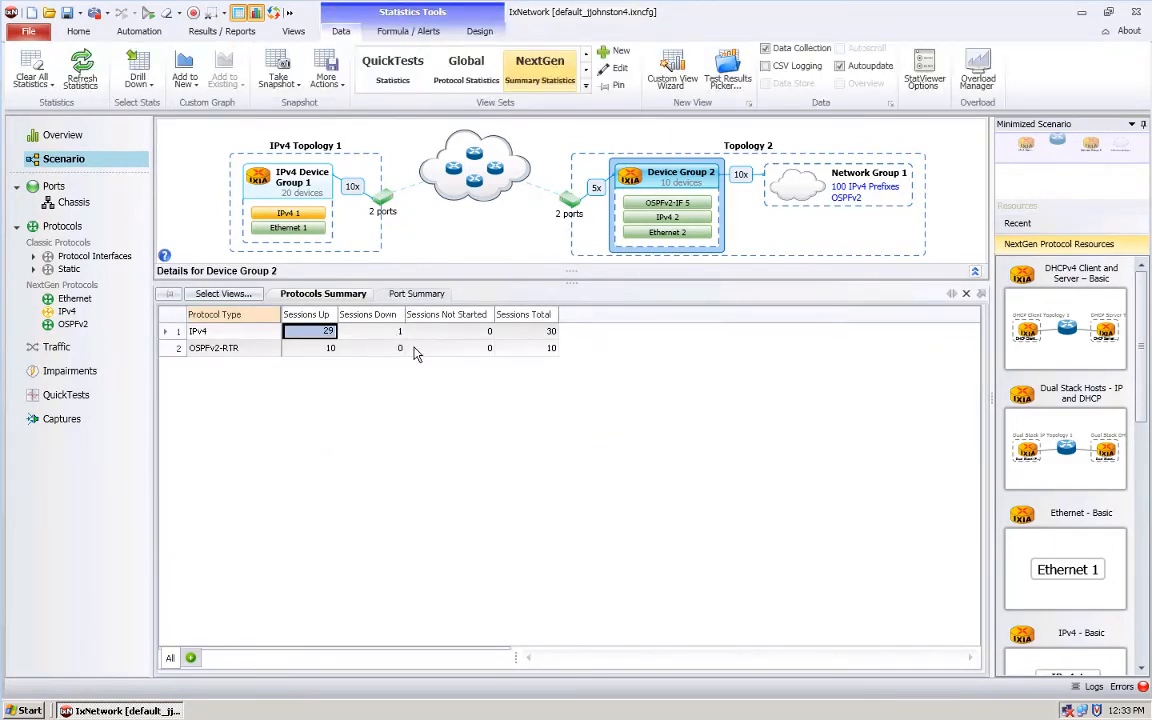
left_click(229, 296)
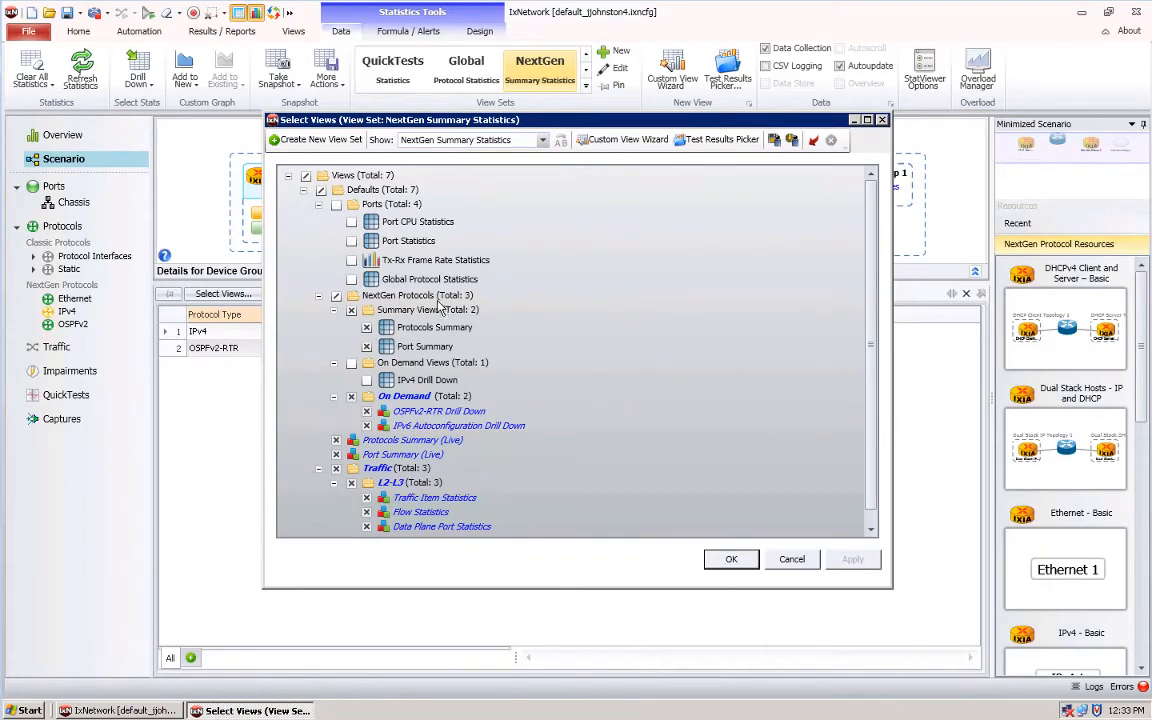
left_click(731, 558)
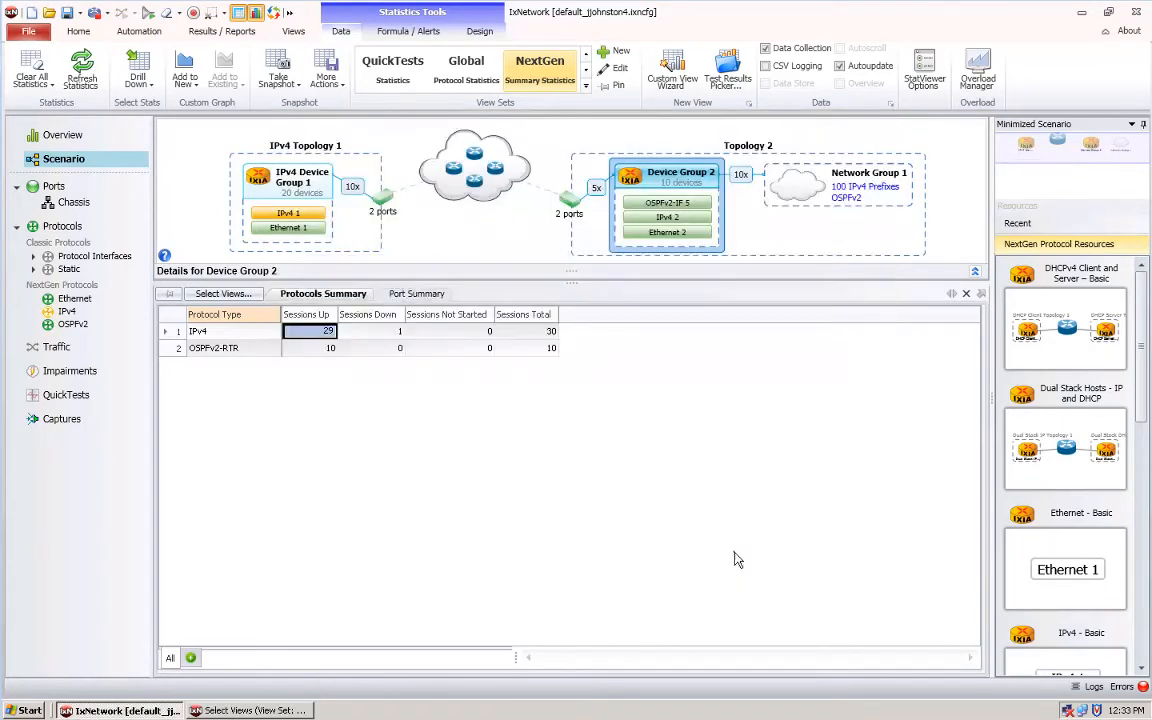
left_click(335, 297)
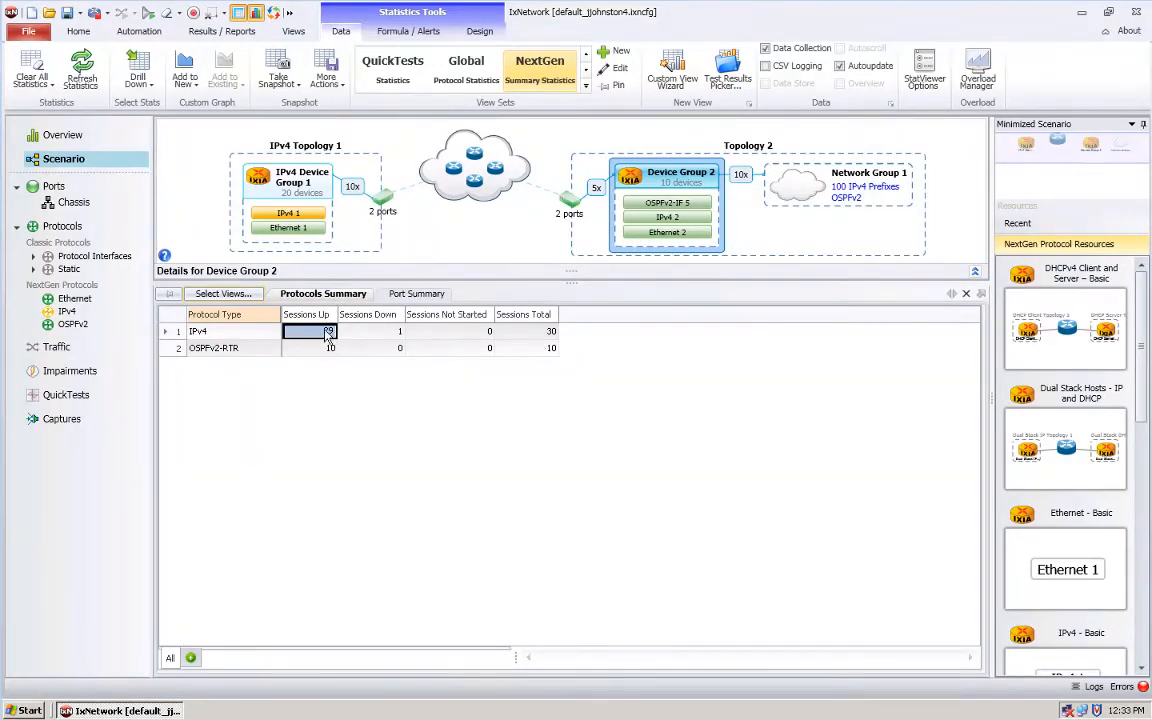
mouse_move(305, 218)
left_click(418, 296)
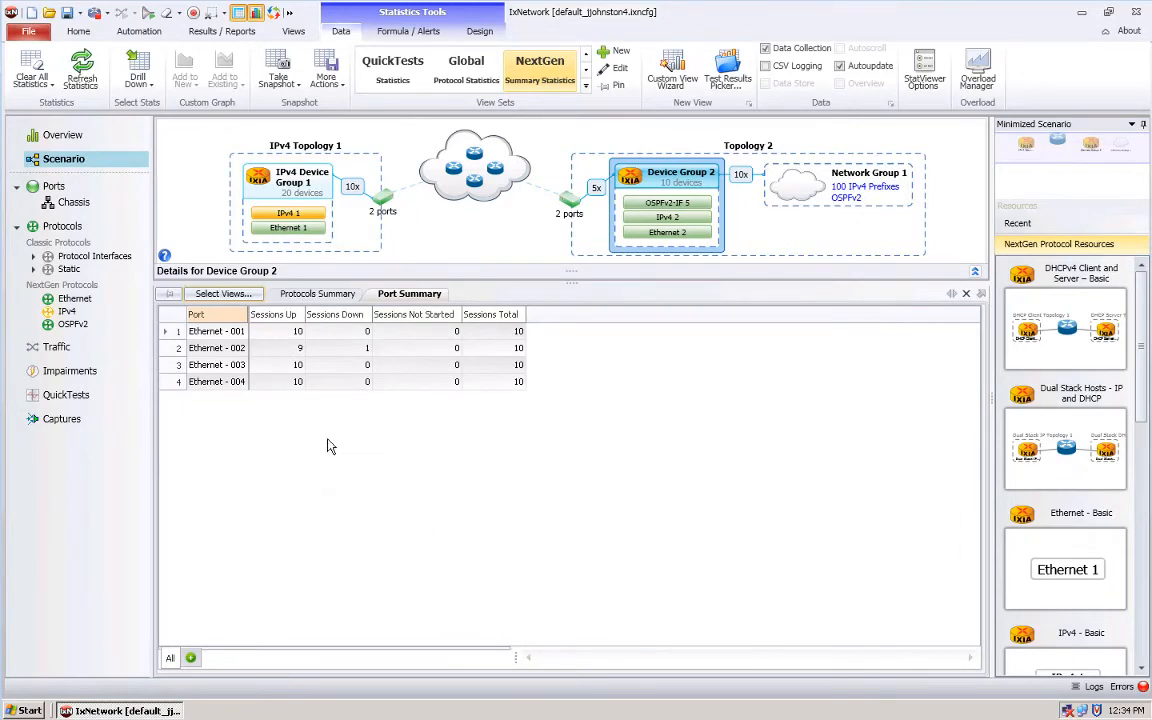
left_click(317, 294)
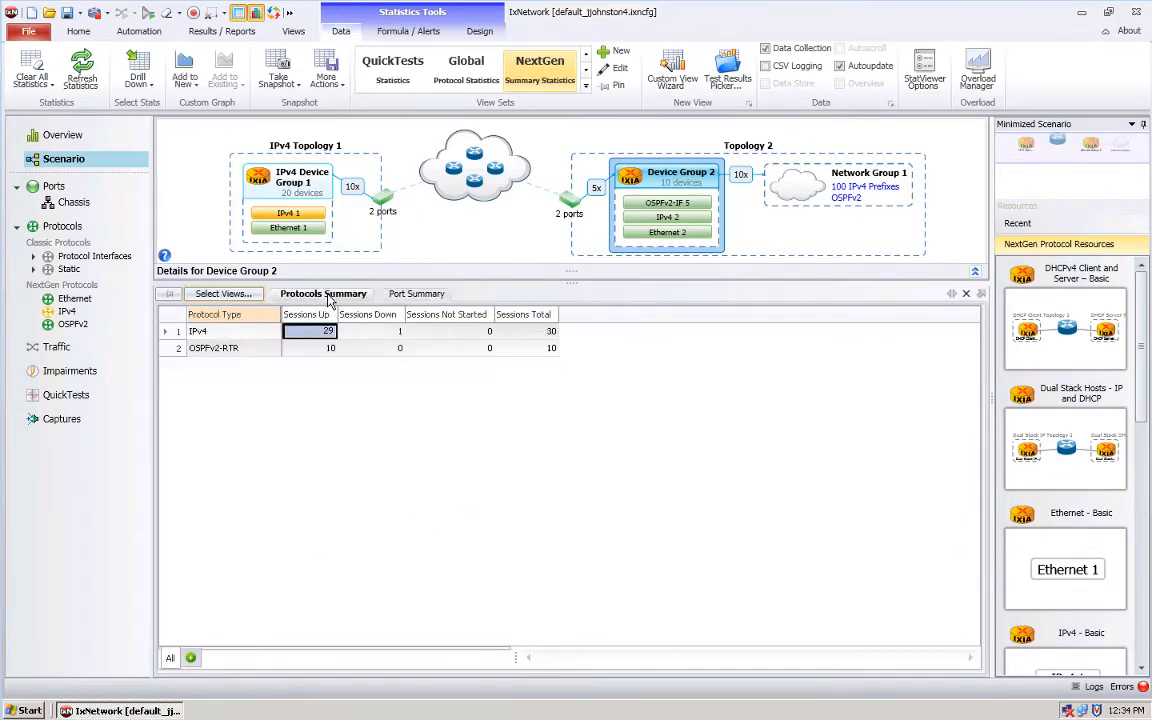
- Drill down into the OSPFv2-RTR statistics per session from the Protocols Summary, and refresh them to load the data
left_click(279, 349)
left_click(314, 350)
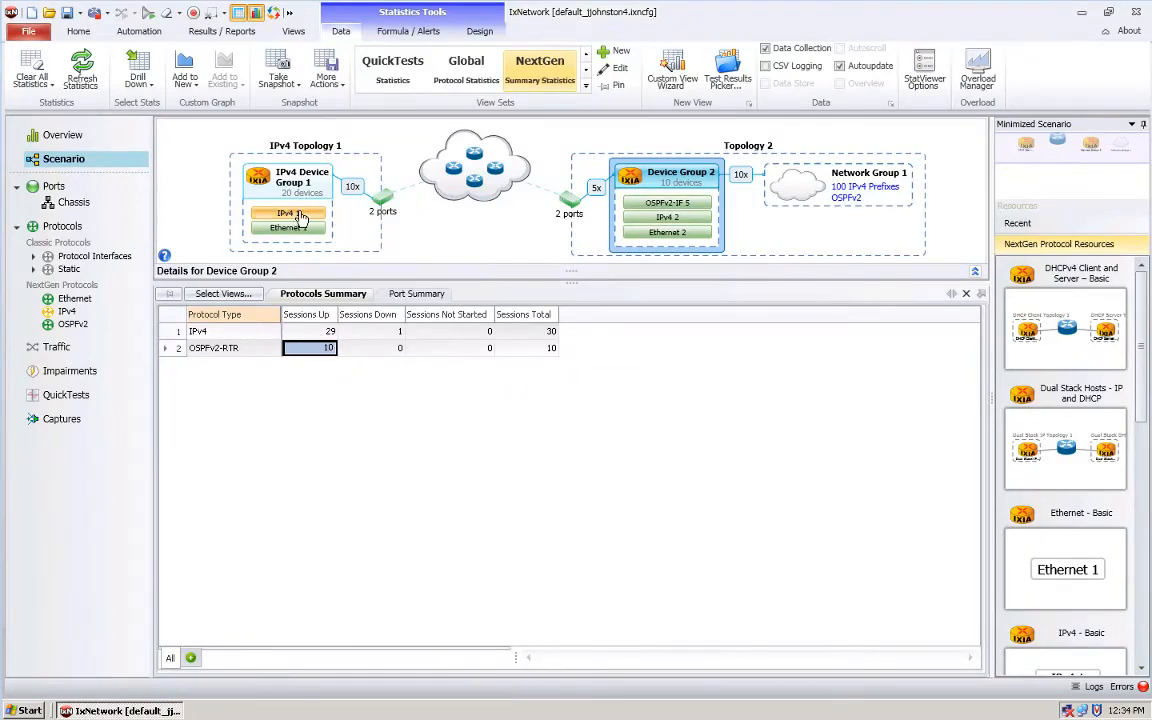
mouse_move(333, 204)
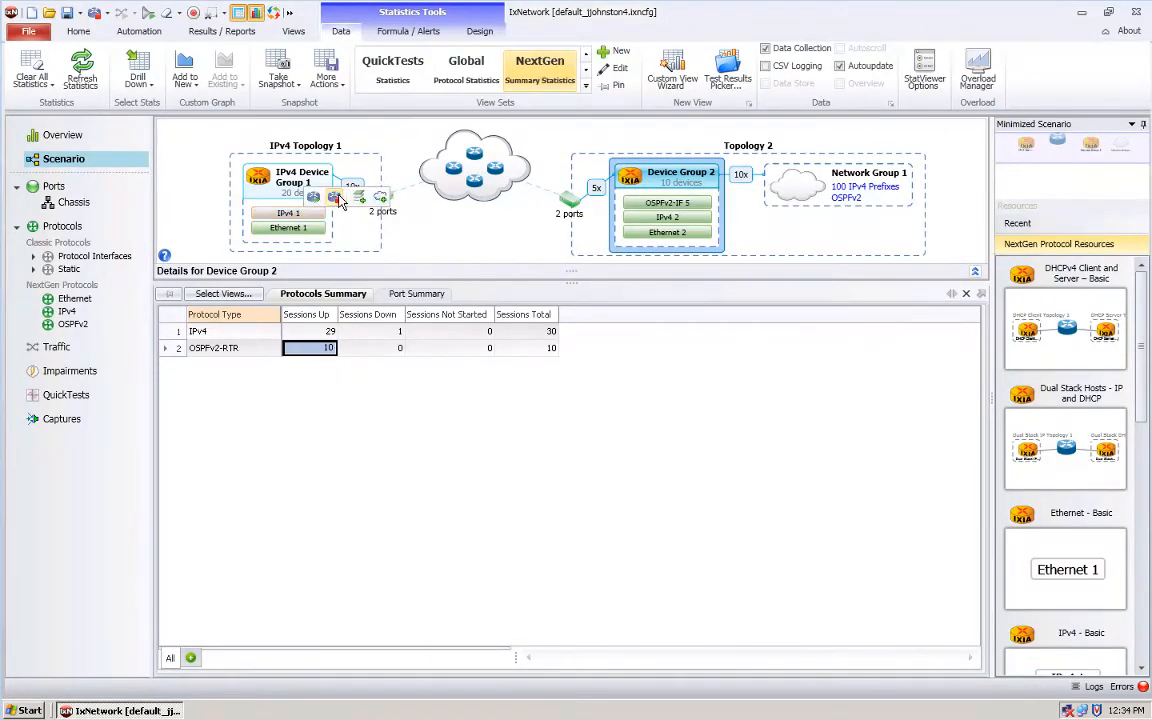
left_click(339, 198)
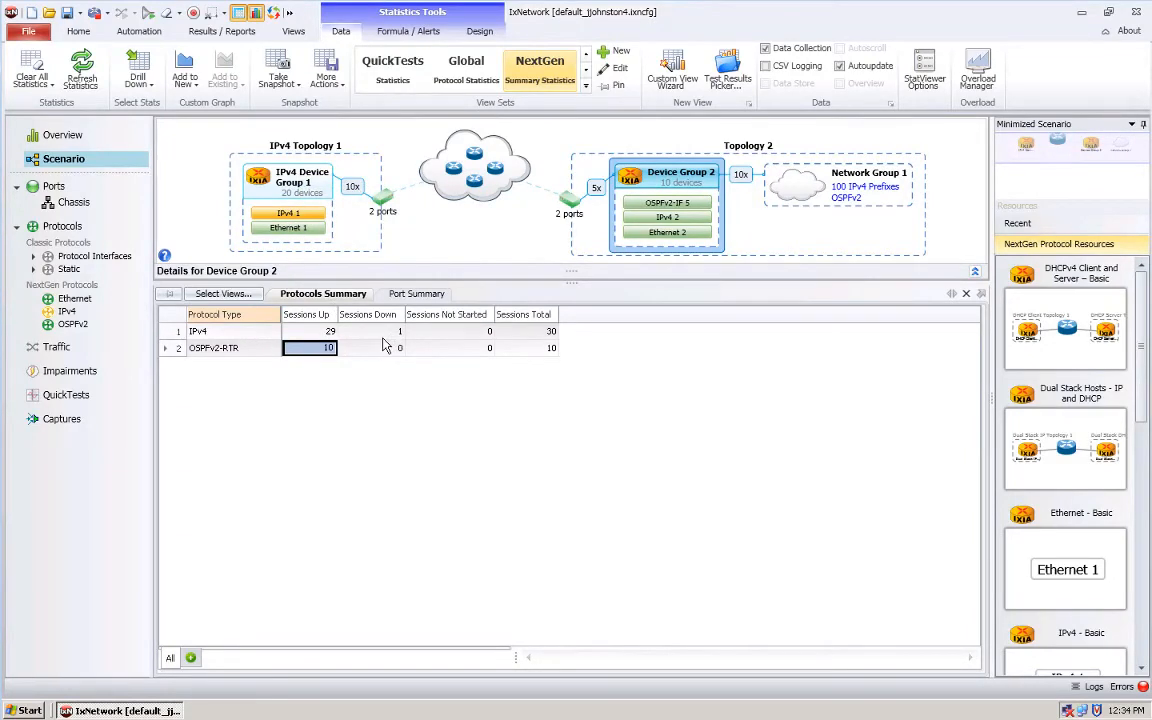
right_click(327, 350)
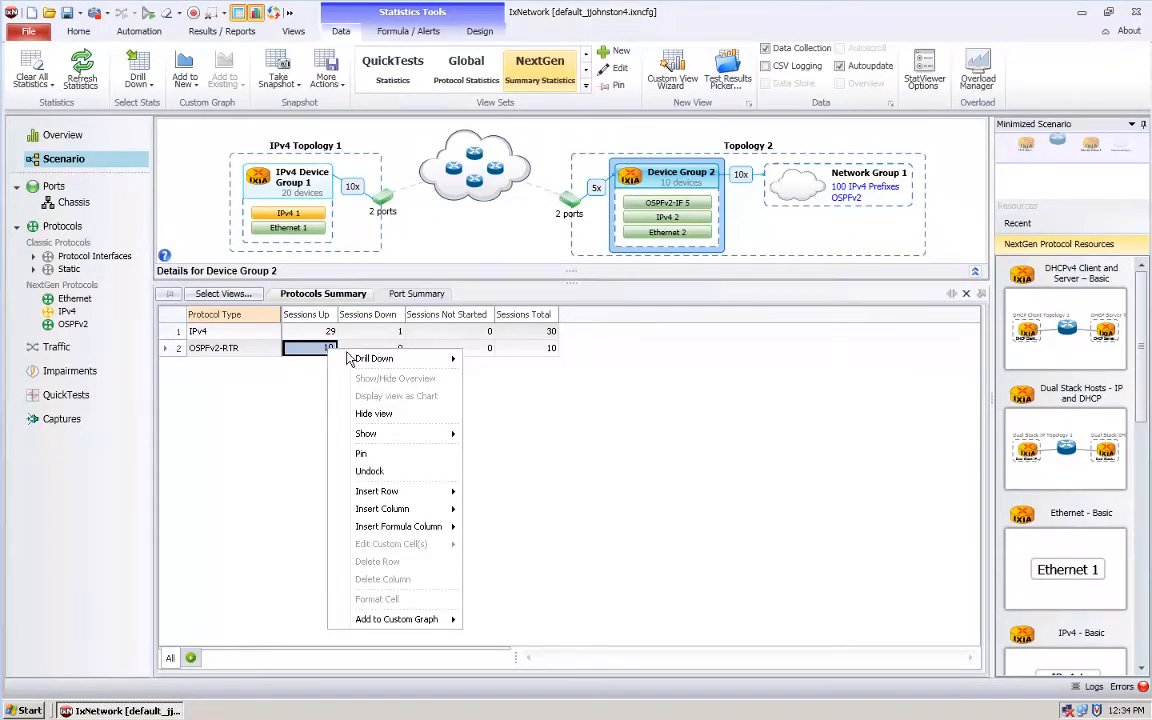
mouse_move(390, 363)
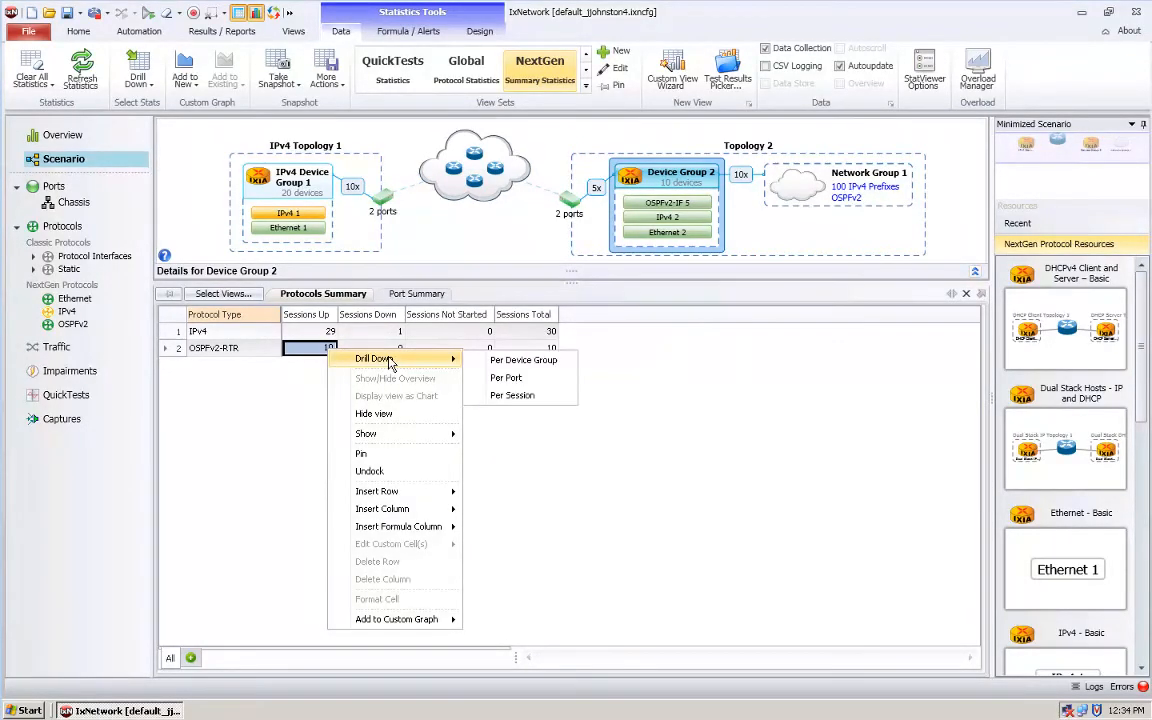
left_click(523, 396)
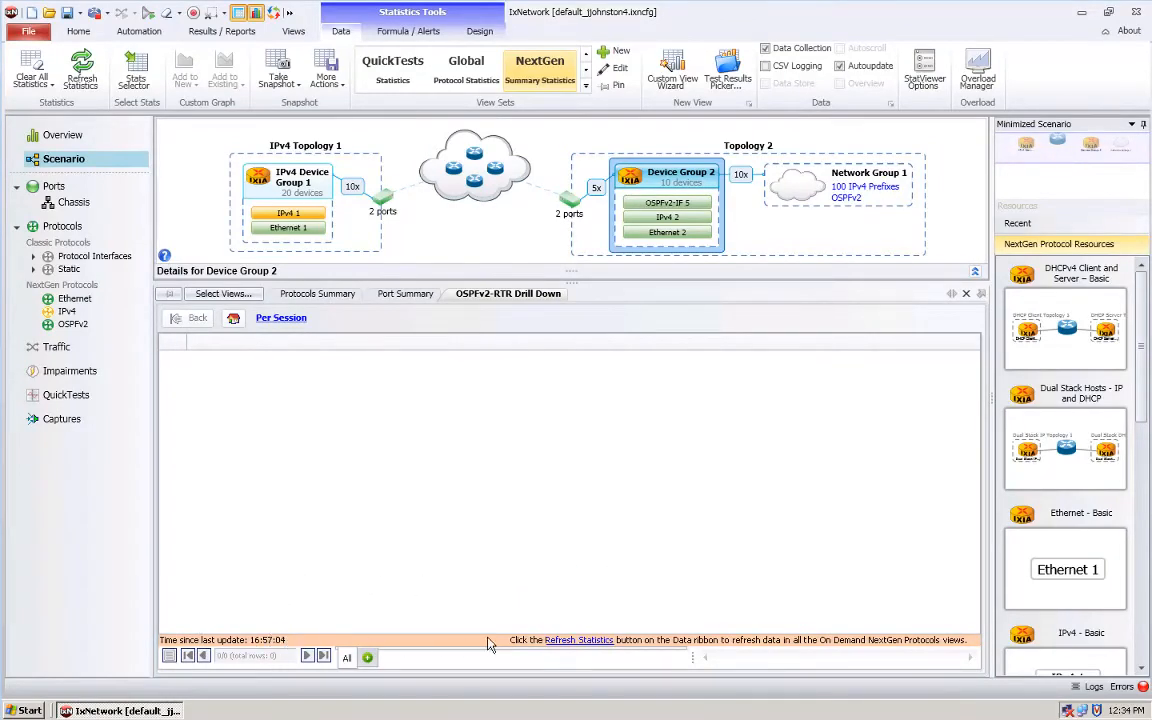
left_click(572, 641)
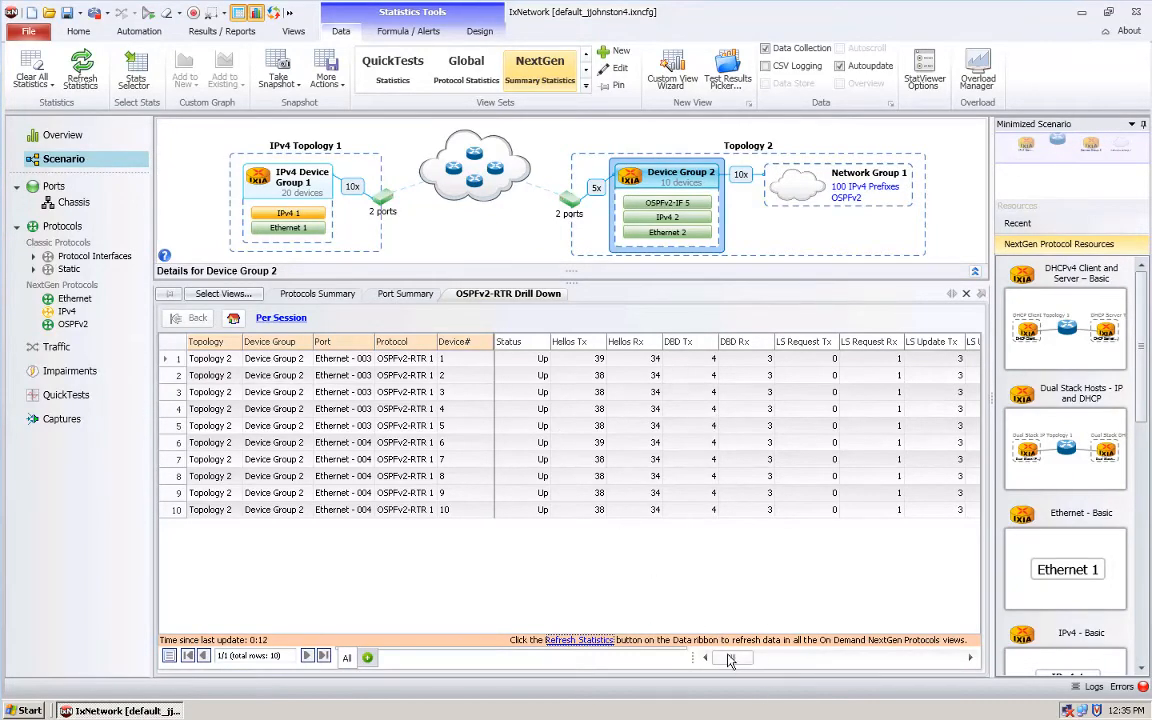
- Examine the per-session OSPFv2-RTR message counters, refreshing the on-demand statistics several times
left_click_drag(729, 658, 695, 630)
left_click(578, 641)
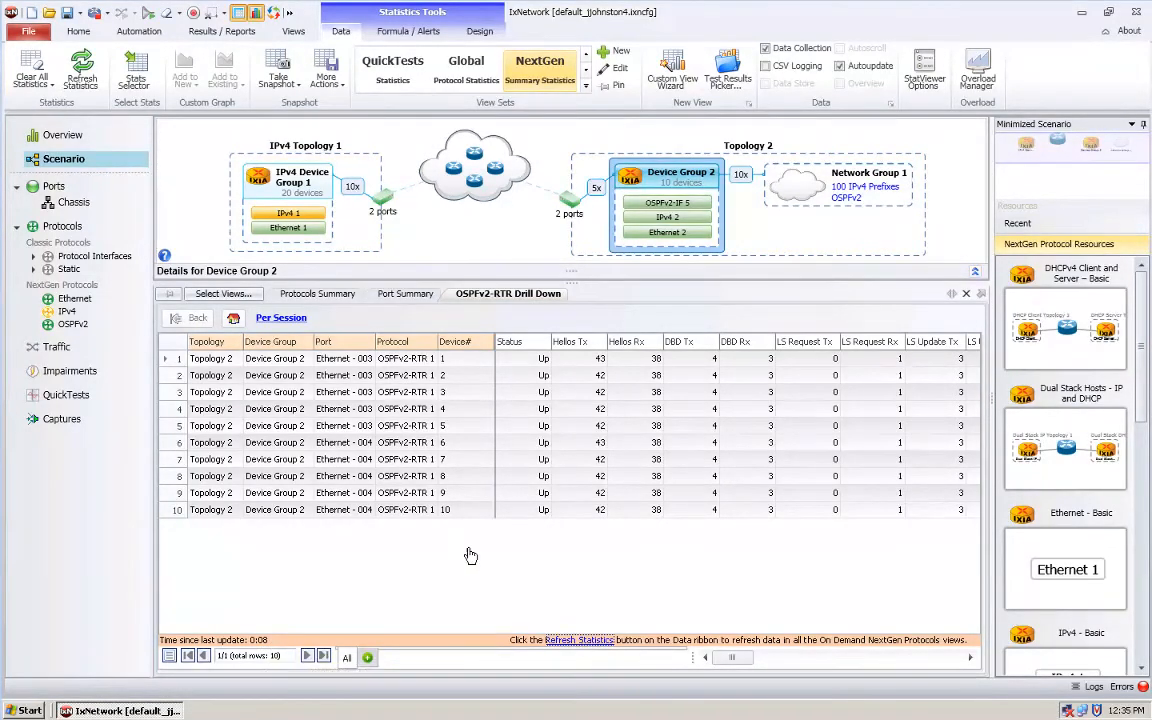
left_click(88, 76)
left_click(593, 642)
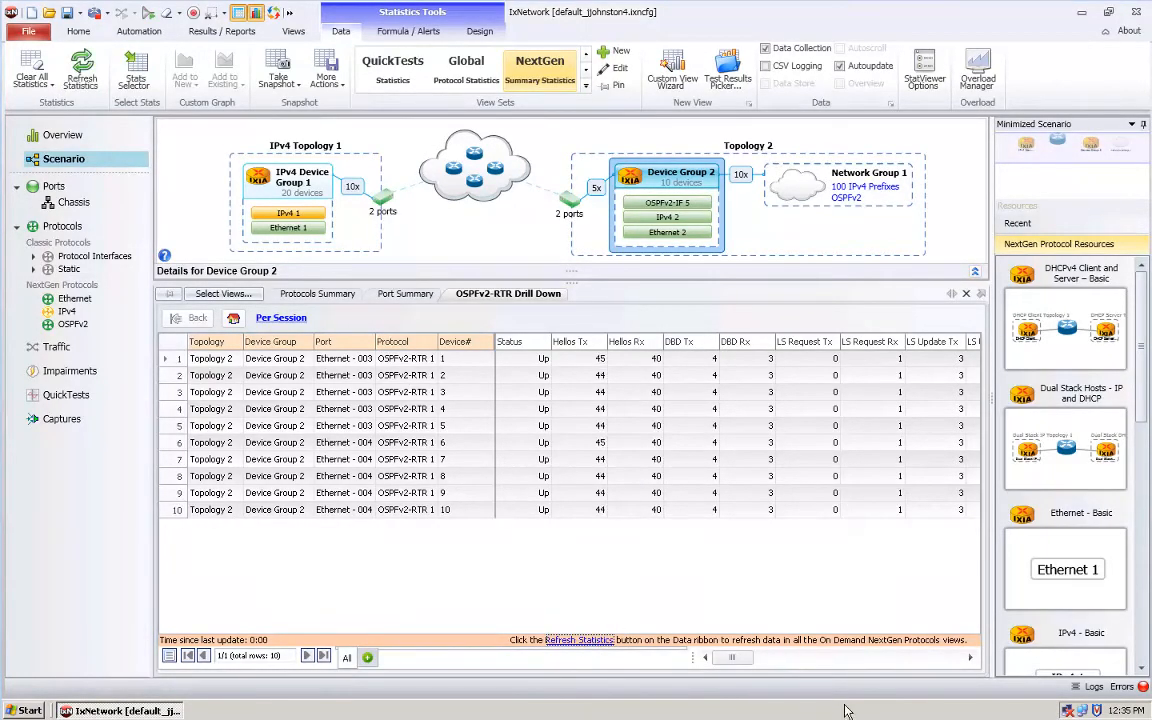
left_click(598, 643)
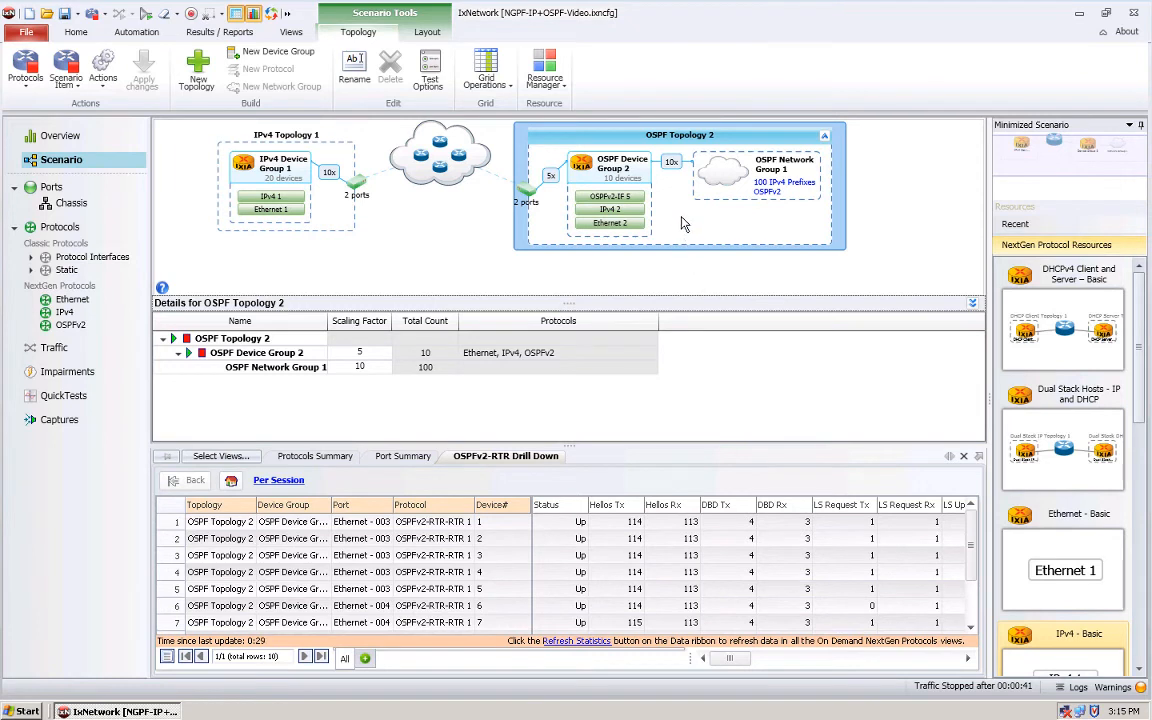
- Start adding an L2-3 traffic item in the Traffic configuration for the IPv4 and OSPF topologies
left_click(281, 175)
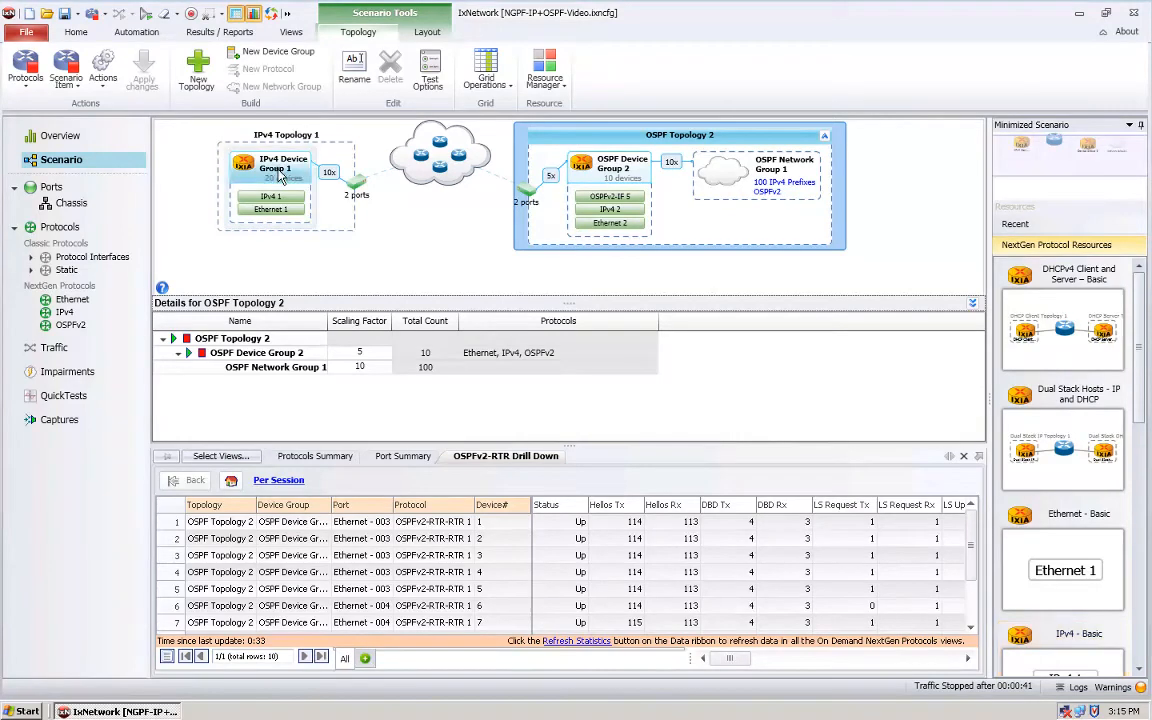
left_click(677, 140)
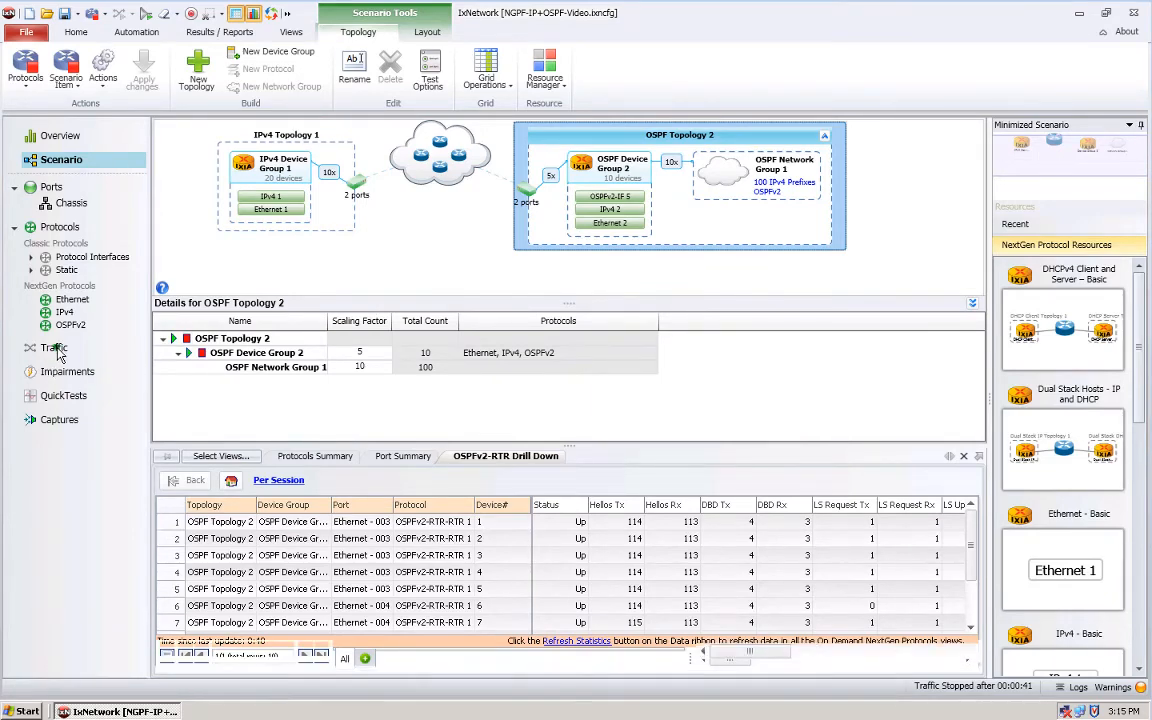
left_click(56, 348)
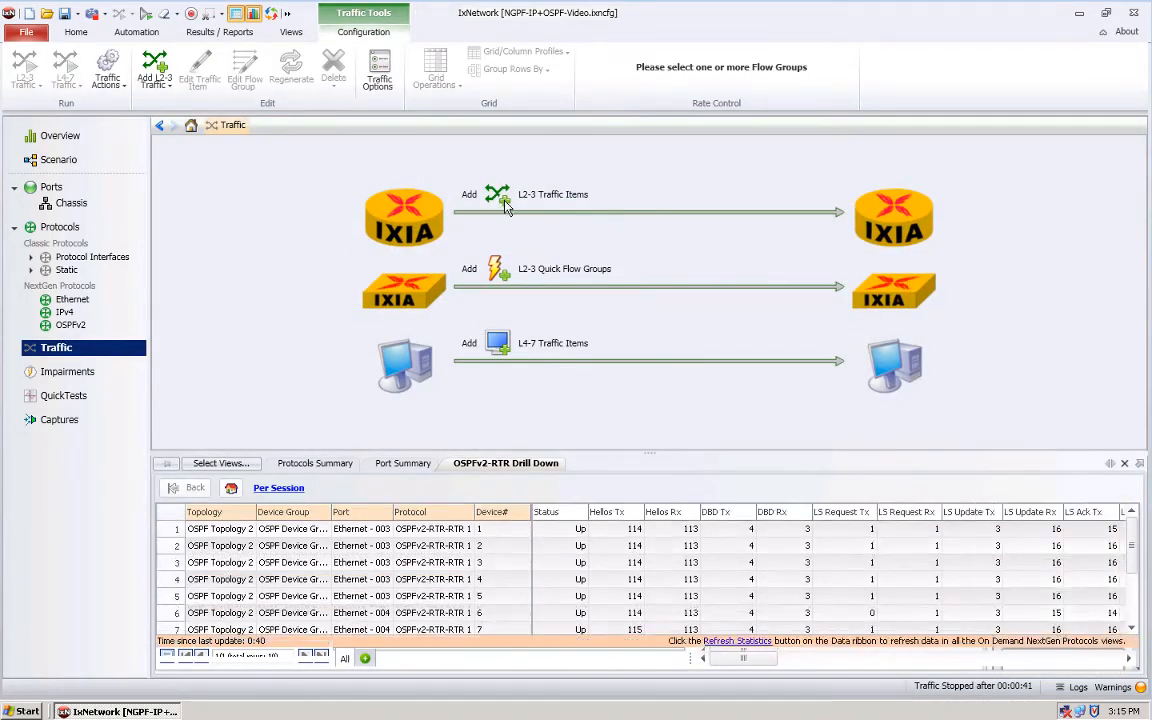
left_click(504, 203)
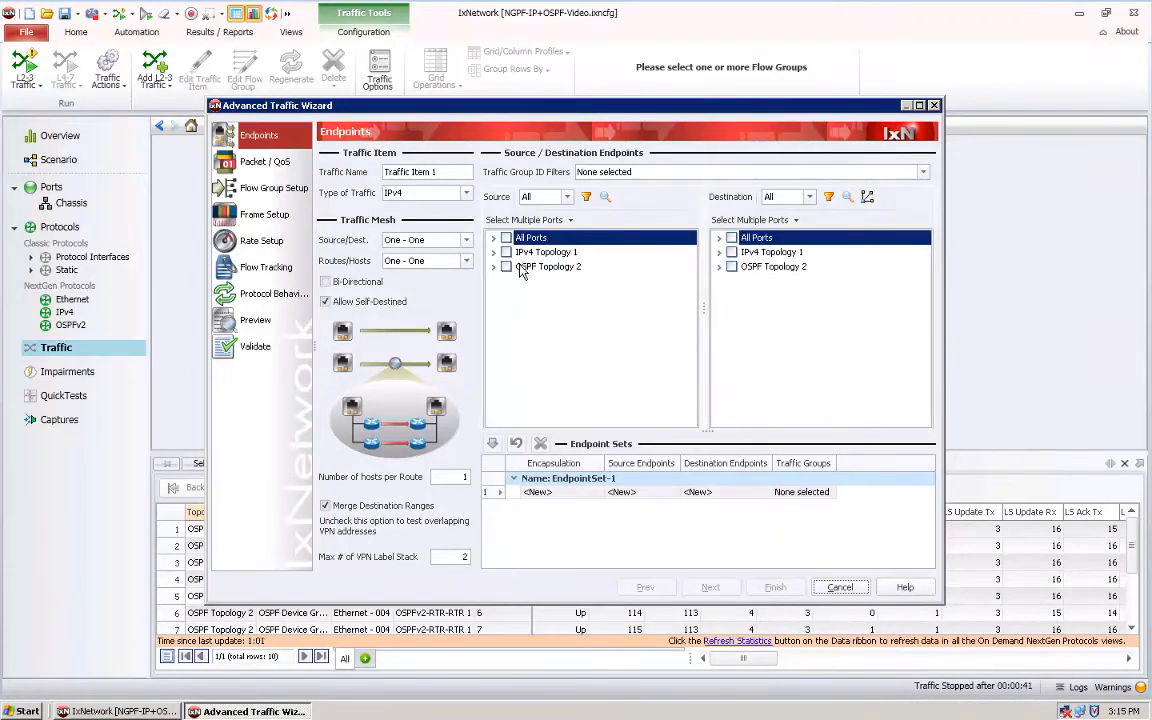
- Select IPv4 Prefix 1 of OSPF Network Group 1 as the traffic source and IPv4 1 of IPv4 Device Group 1 as the destination
left_click(493, 267)
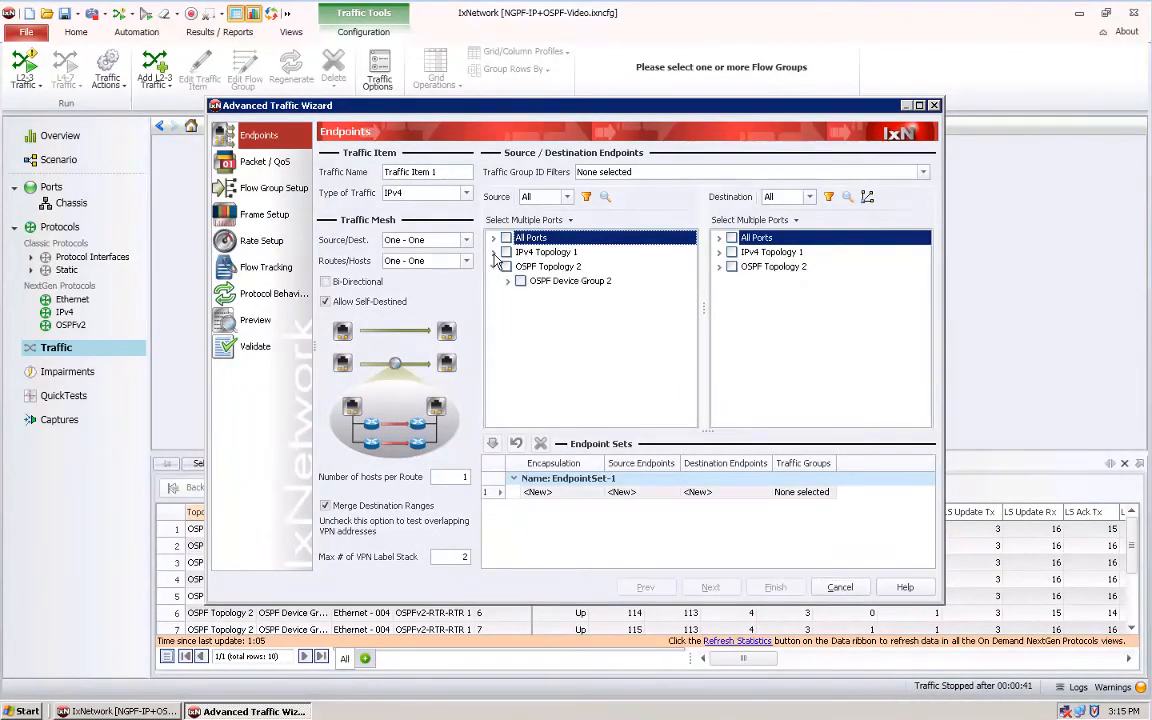
left_click(493, 252)
left_click(719, 252)
left_click(719, 281)
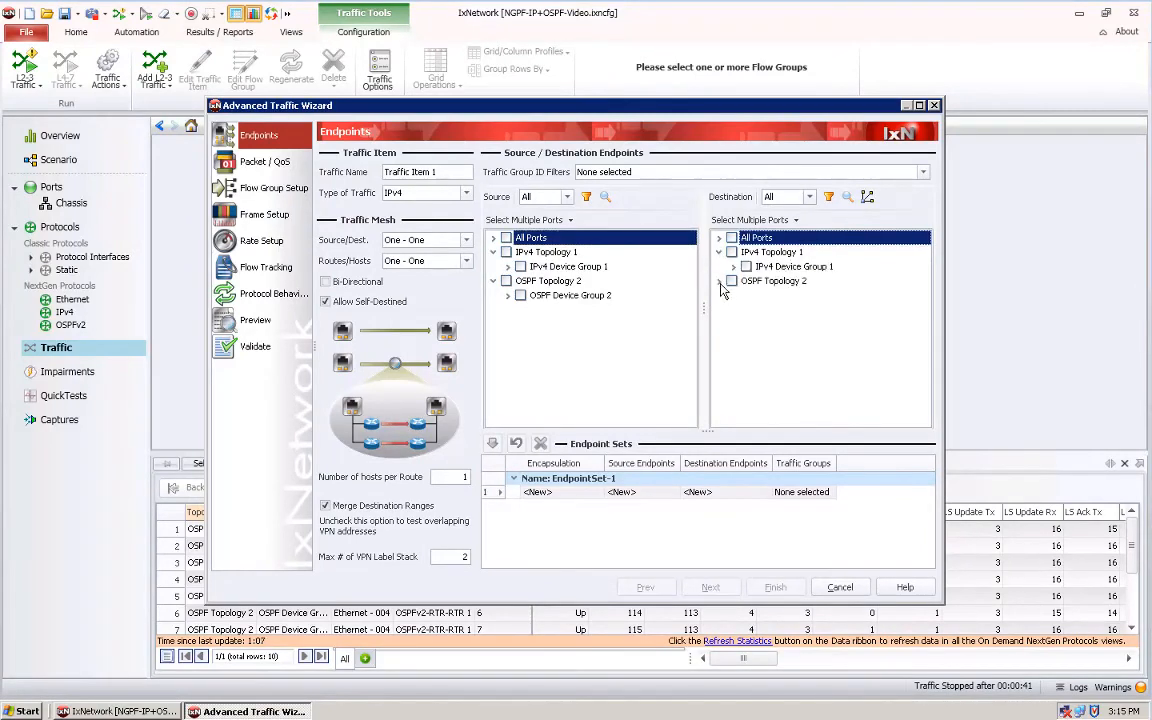
left_click(507, 295)
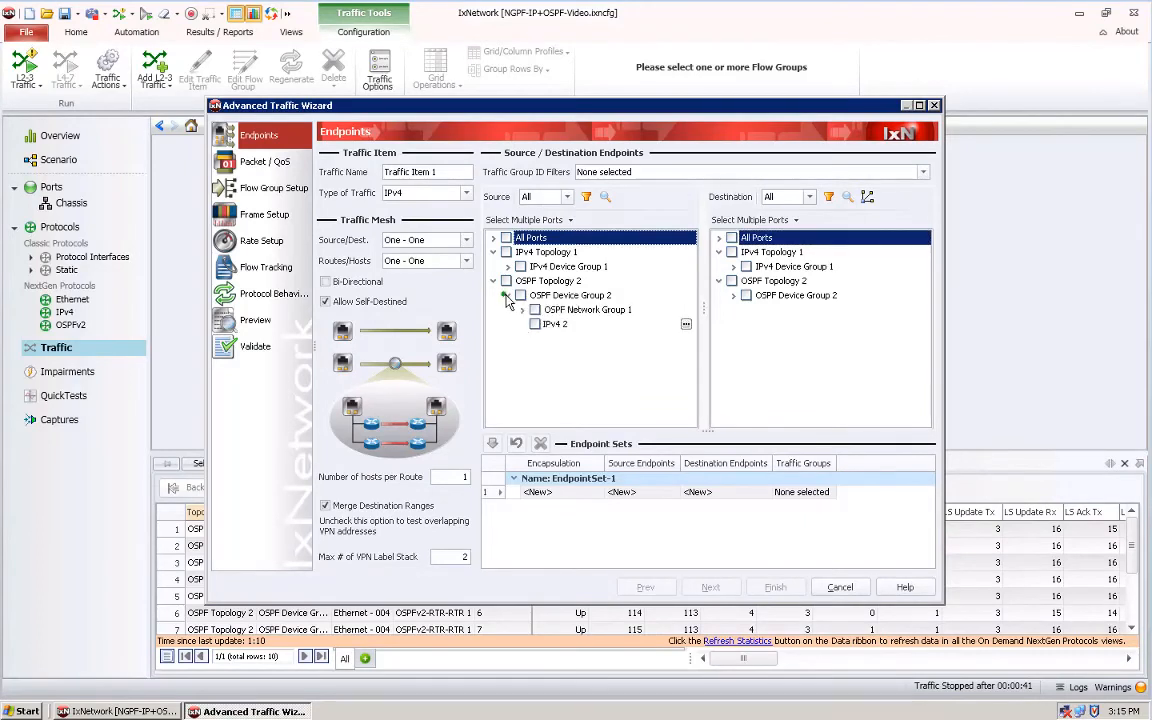
left_click(521, 309)
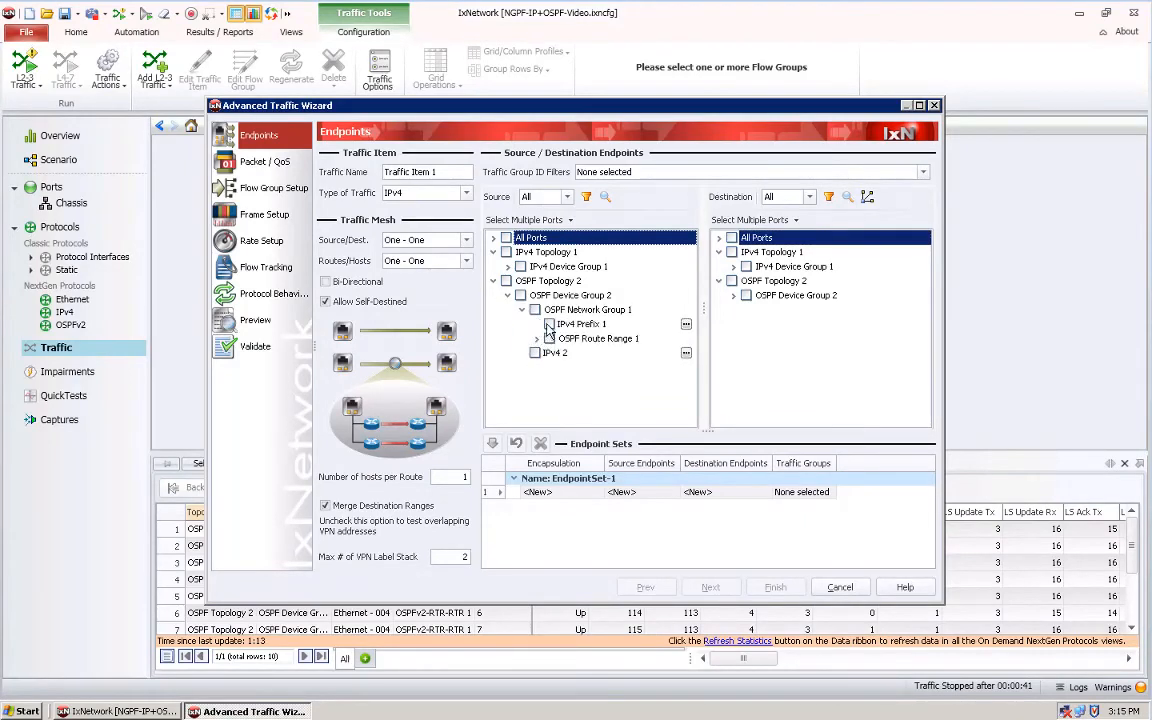
left_click(549, 324)
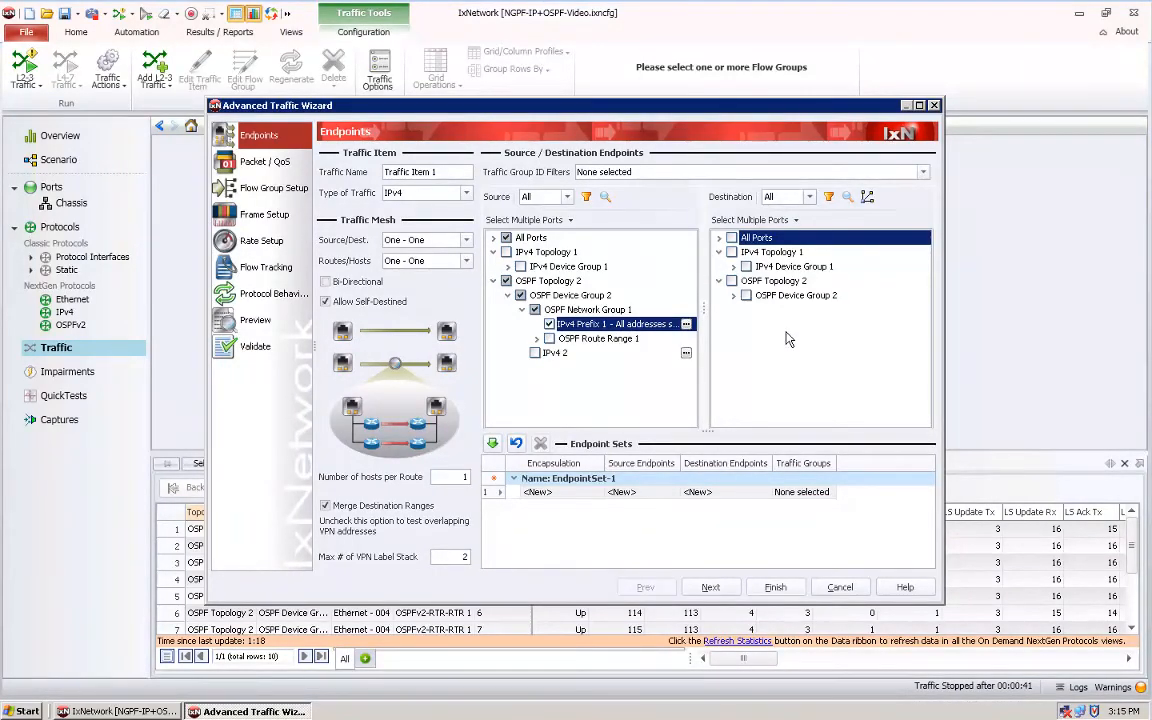
left_click(733, 266)
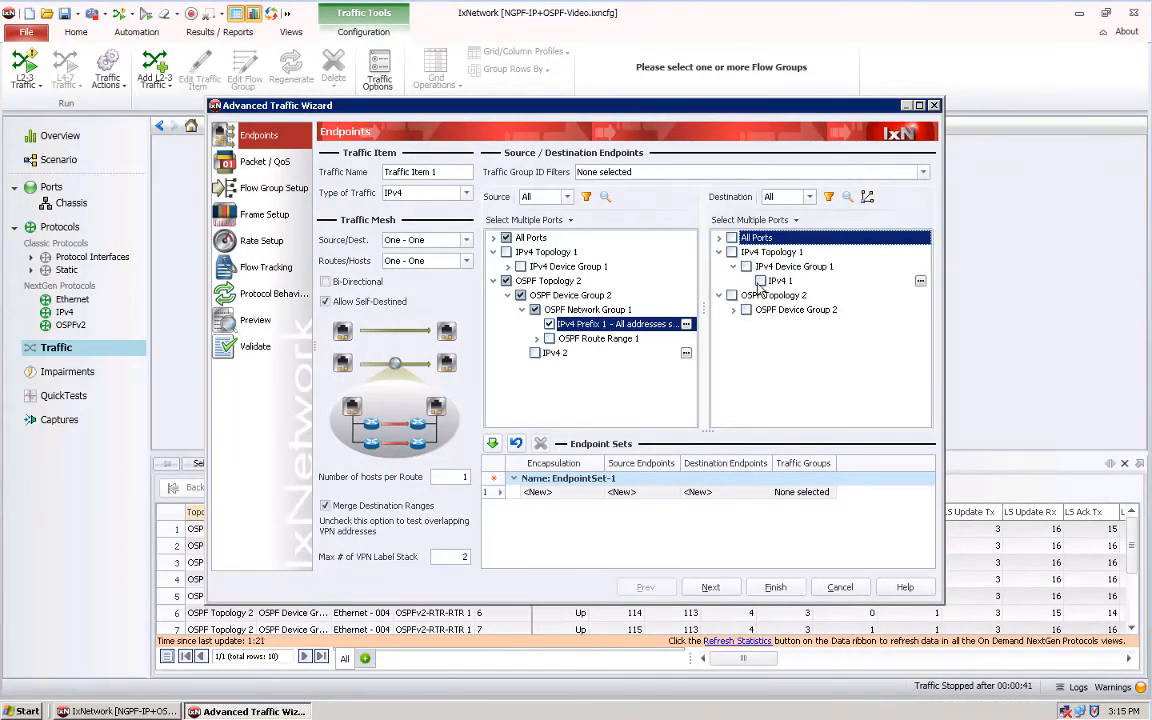
left_click(760, 281)
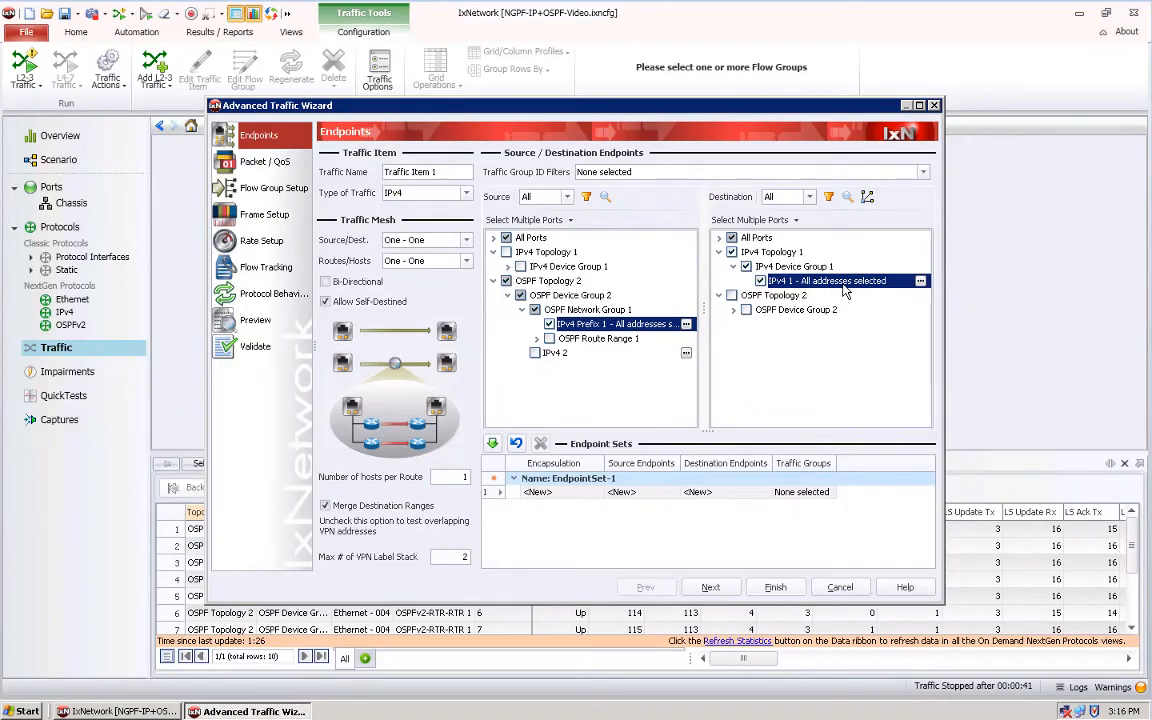
- Track flows by Traffic Item and Source/Dest Value Pair, and finish creating the traffic item
left_click(258, 271)
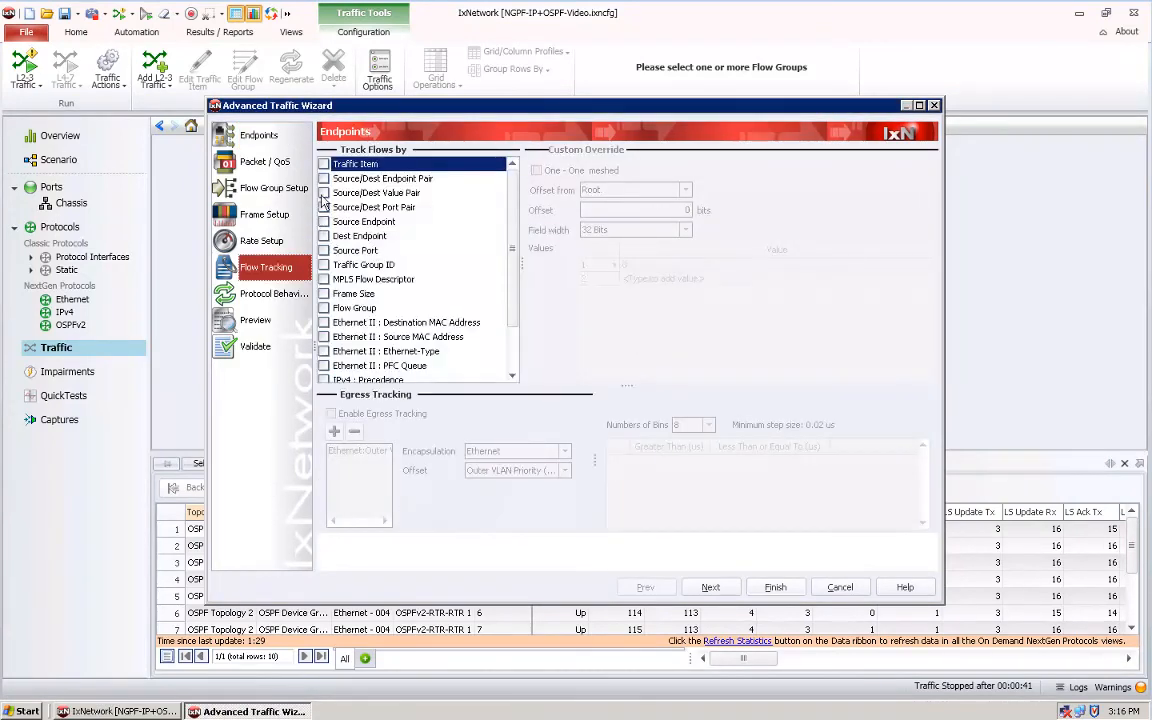
left_click(323, 192)
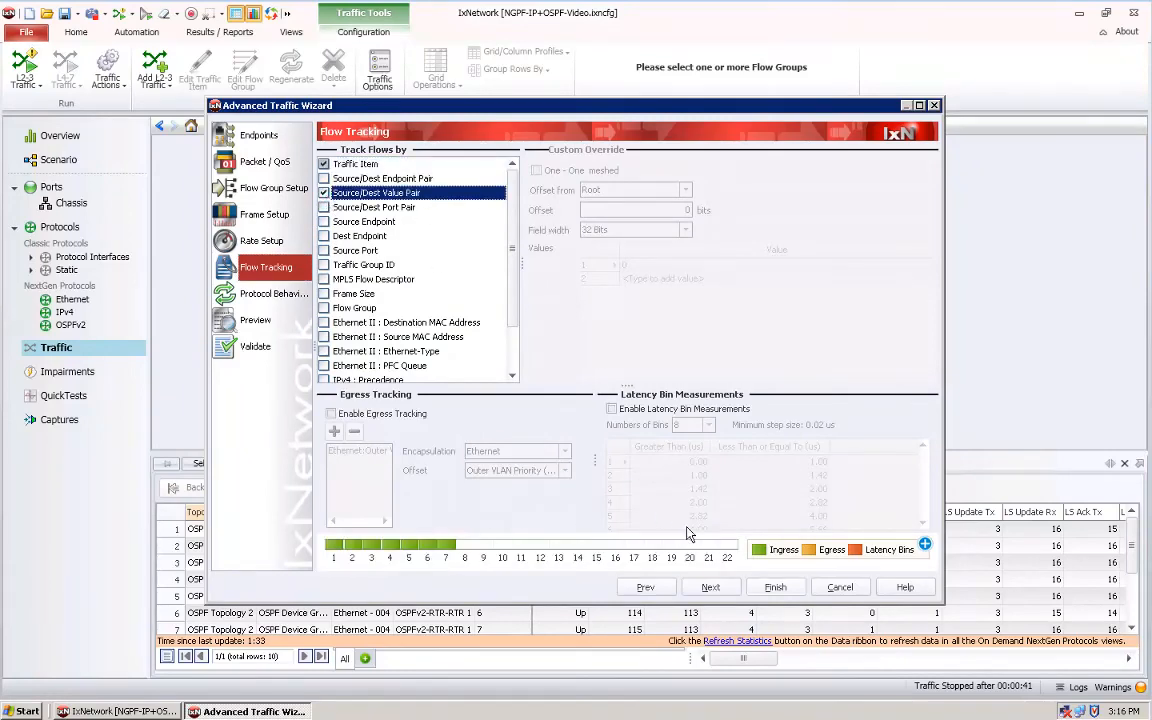
left_click(781, 588)
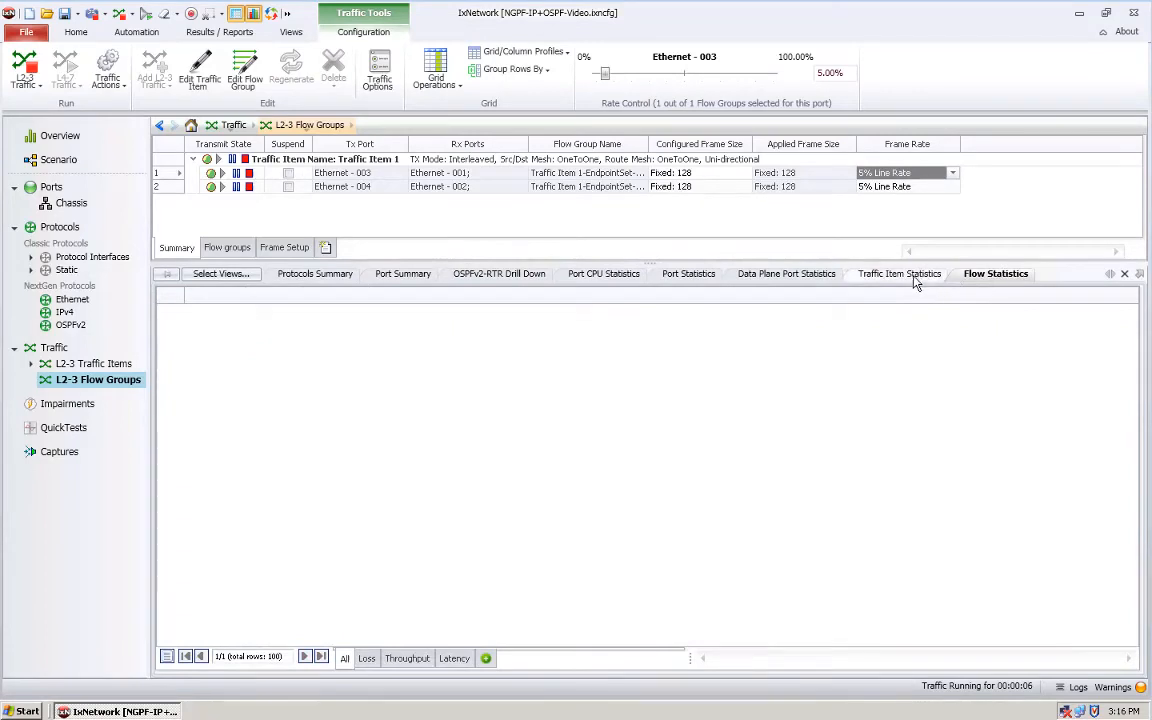
- Examine the Traffic Item Statistics for Traffic Item 1, from frame counts and rates through to the store-forward latency columns
left_click(898, 275)
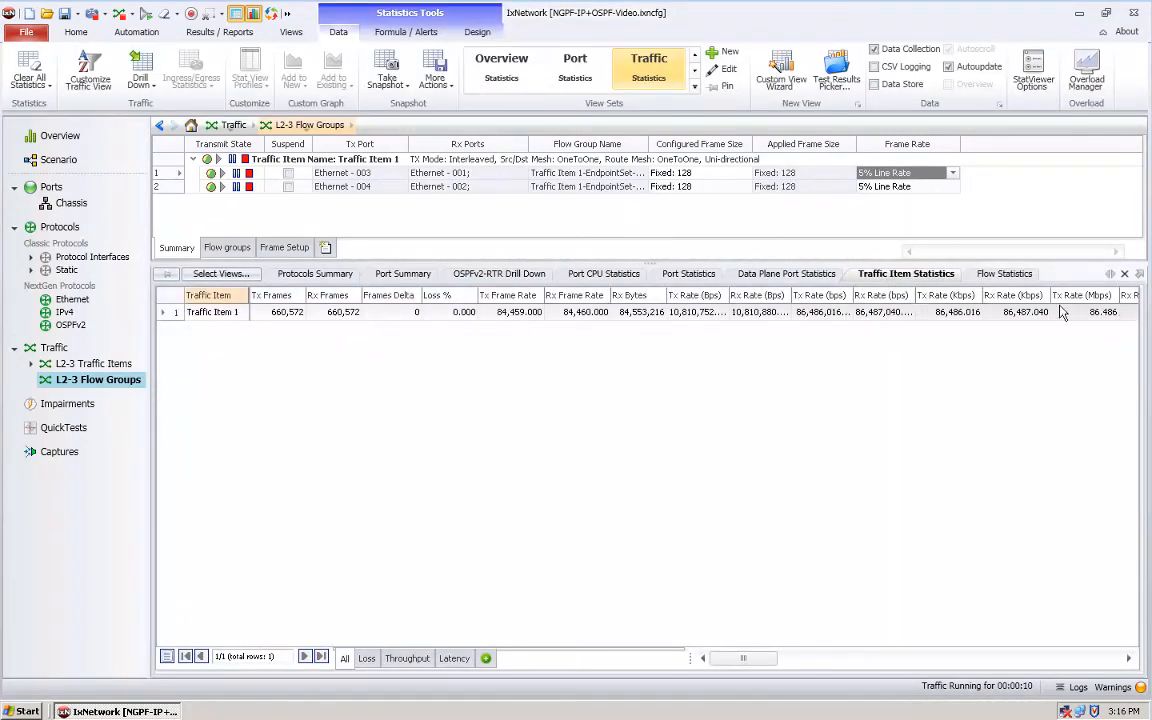
left_click(1107, 662)
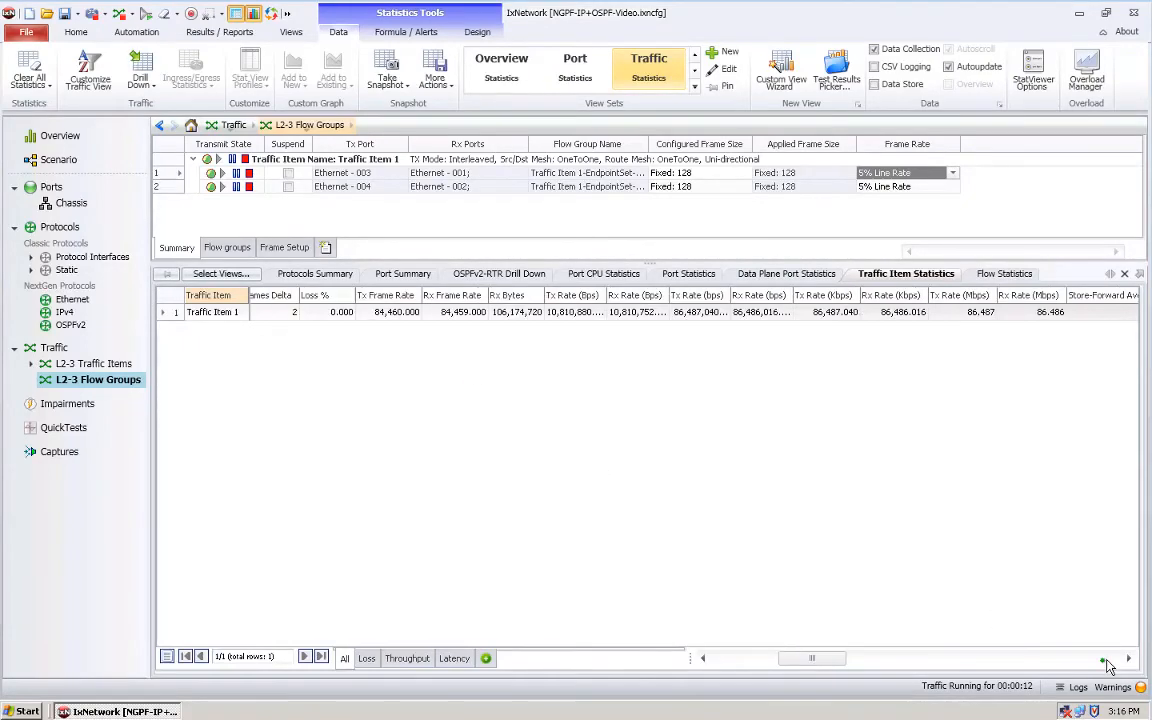
left_click(1107, 663)
left_click(1107, 663)
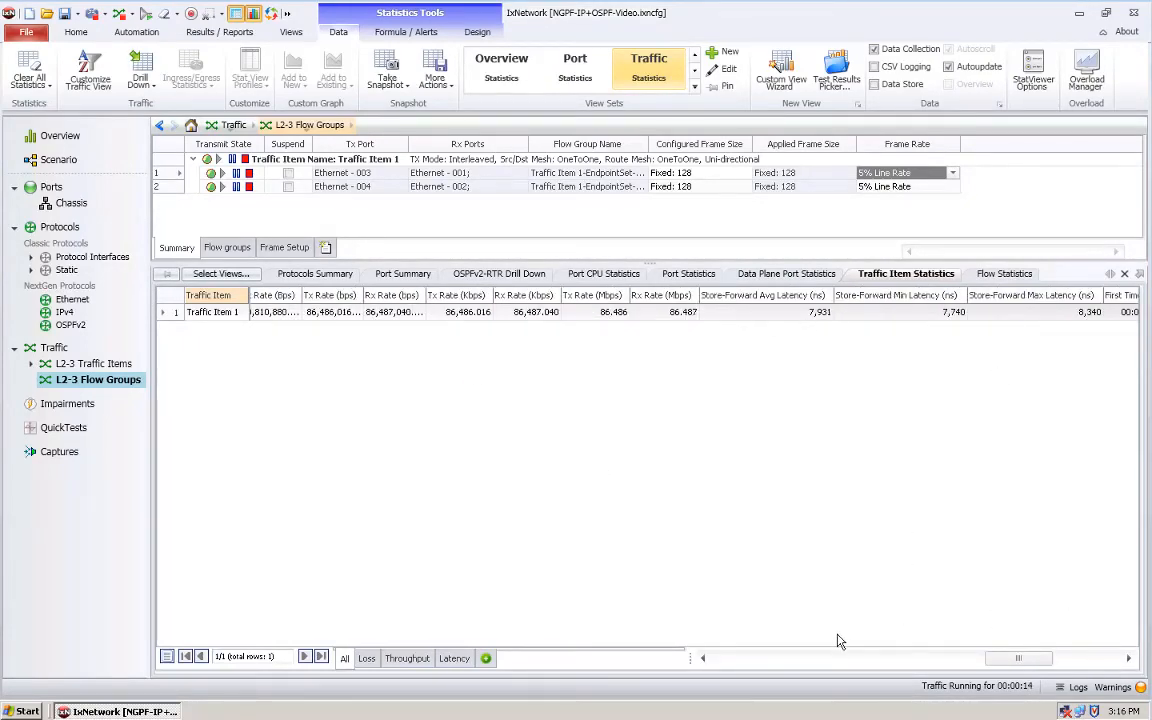
left_click(746, 658)
left_click(746, 658)
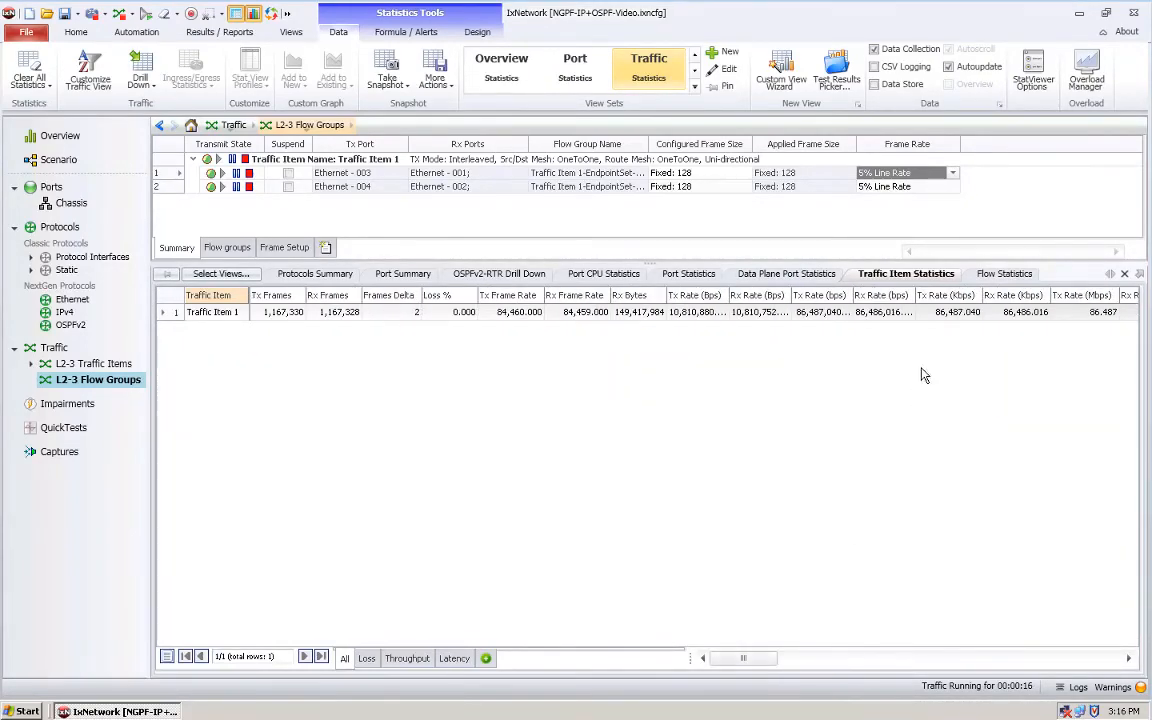
- Review the Flow Statistics for each source/destination value pair
left_click(1002, 273)
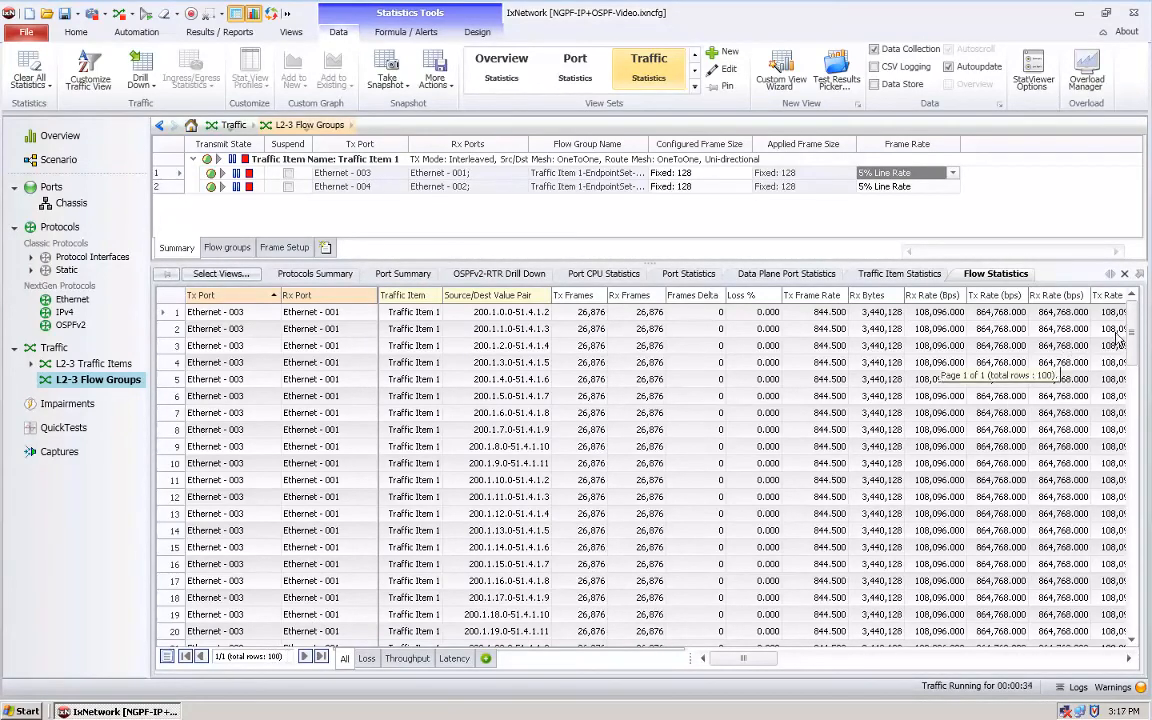
left_click_drag(1130, 337, 1135, 297)
left_click(1133, 294)
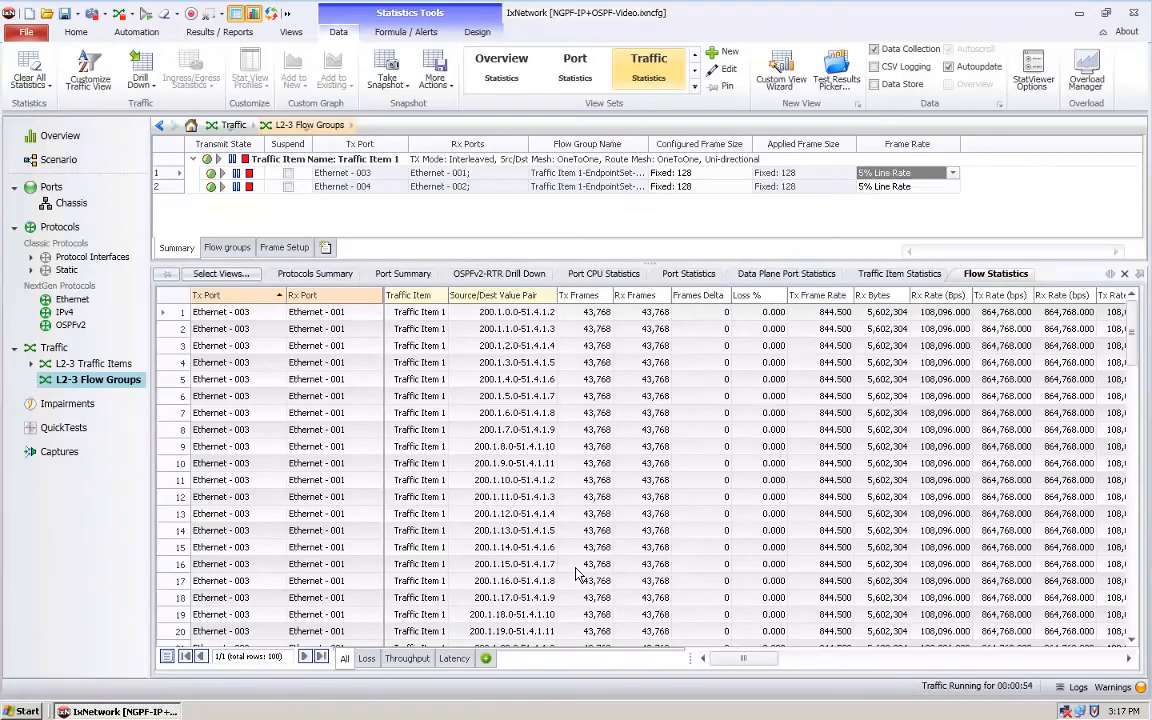
- Stop the running traffic, and reopen Traffic Item 1 to delete its existing endpoint set
left_click(119, 14)
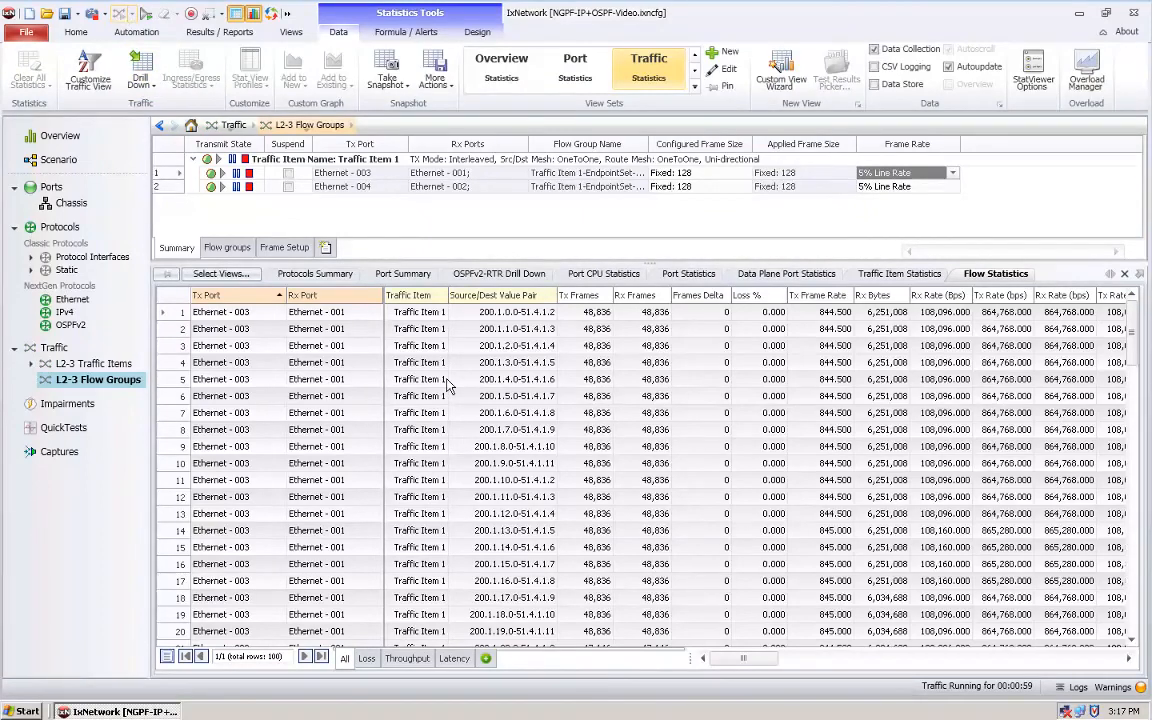
left_click(88, 364)
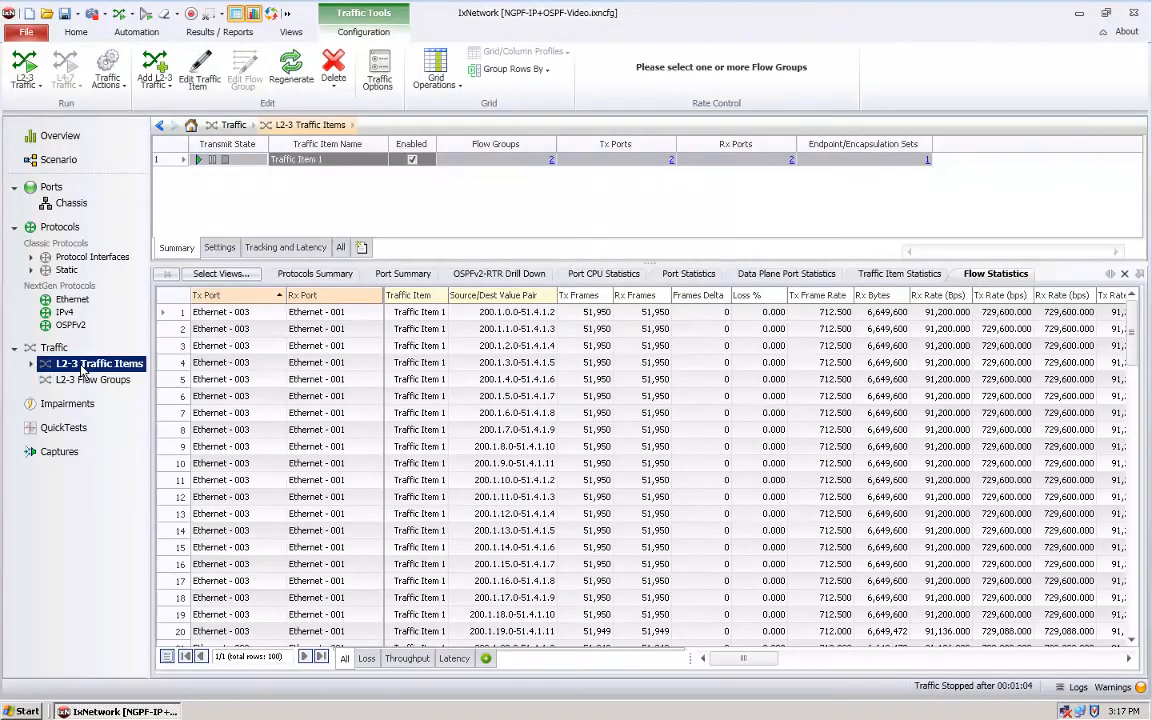
double_click(240, 160)
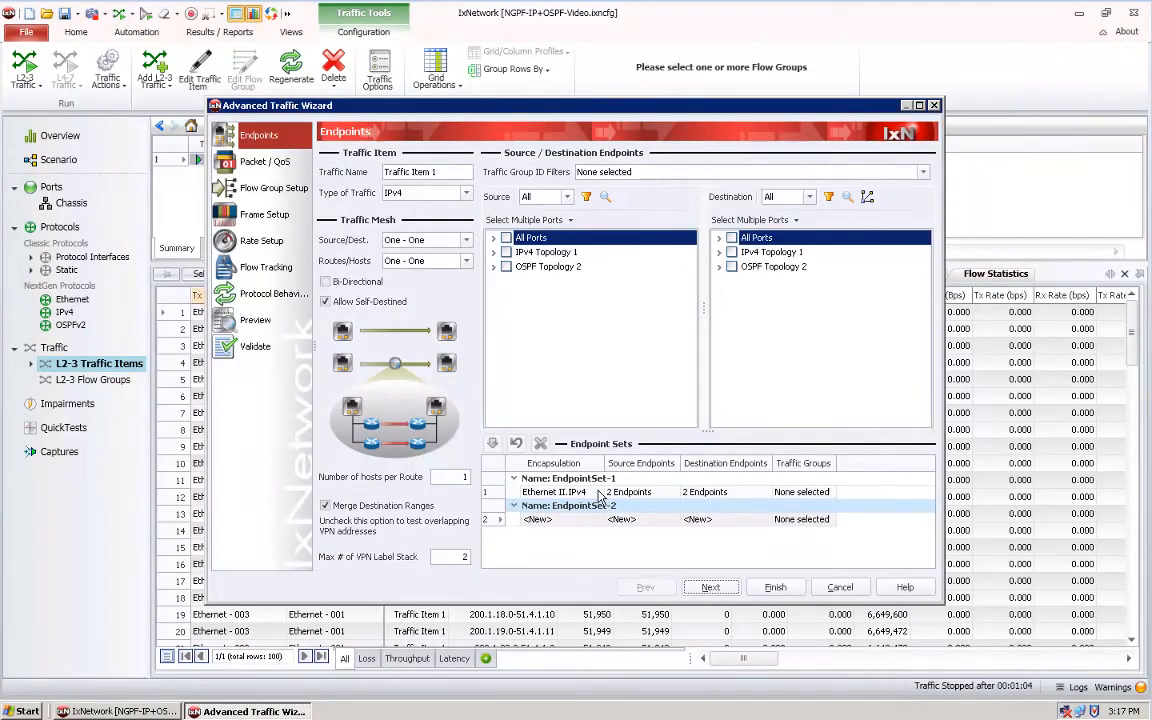
left_click(600, 492)
left_click(540, 443)
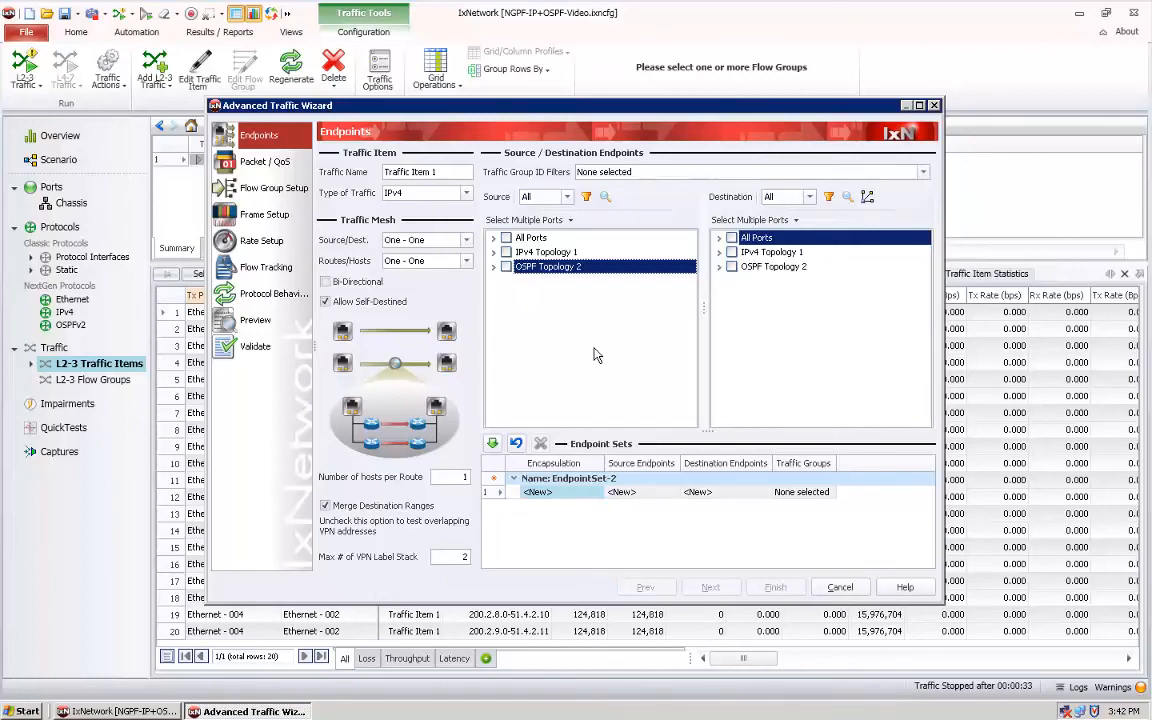
- Select IPv4 Prefix 1 under OSPF Network Group 1 as the source again, and open its detailed endpoint selection
left_click(493, 267)
left_click(507, 282)
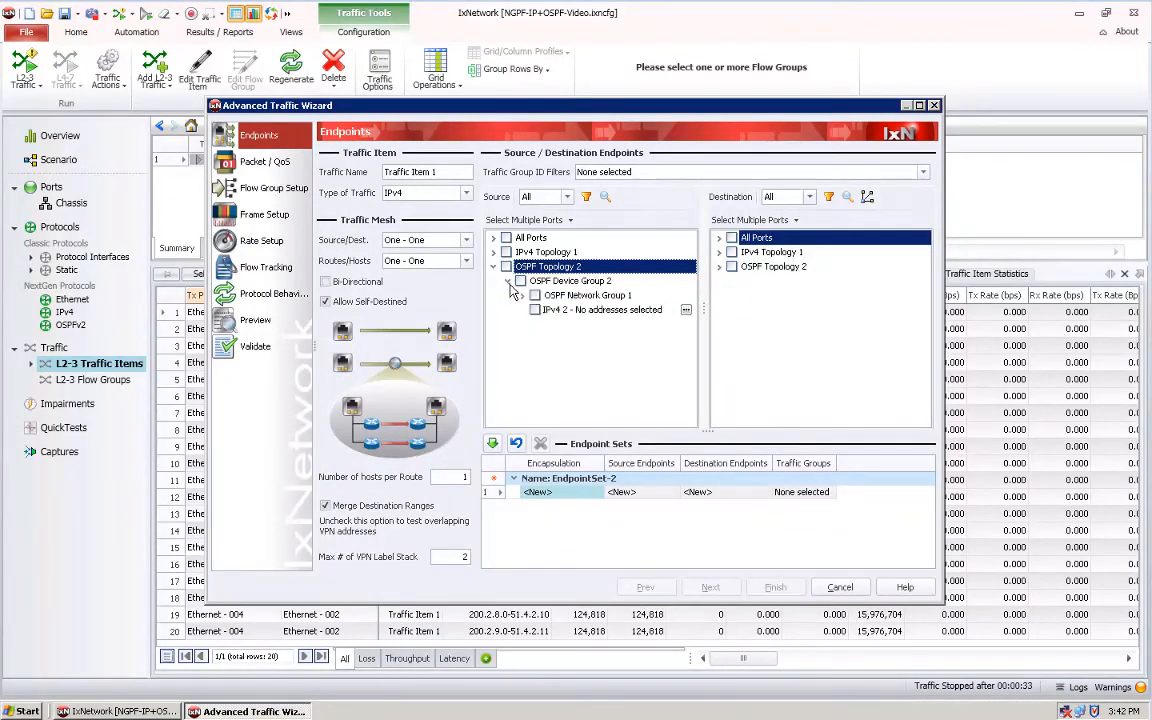
left_click(521, 296)
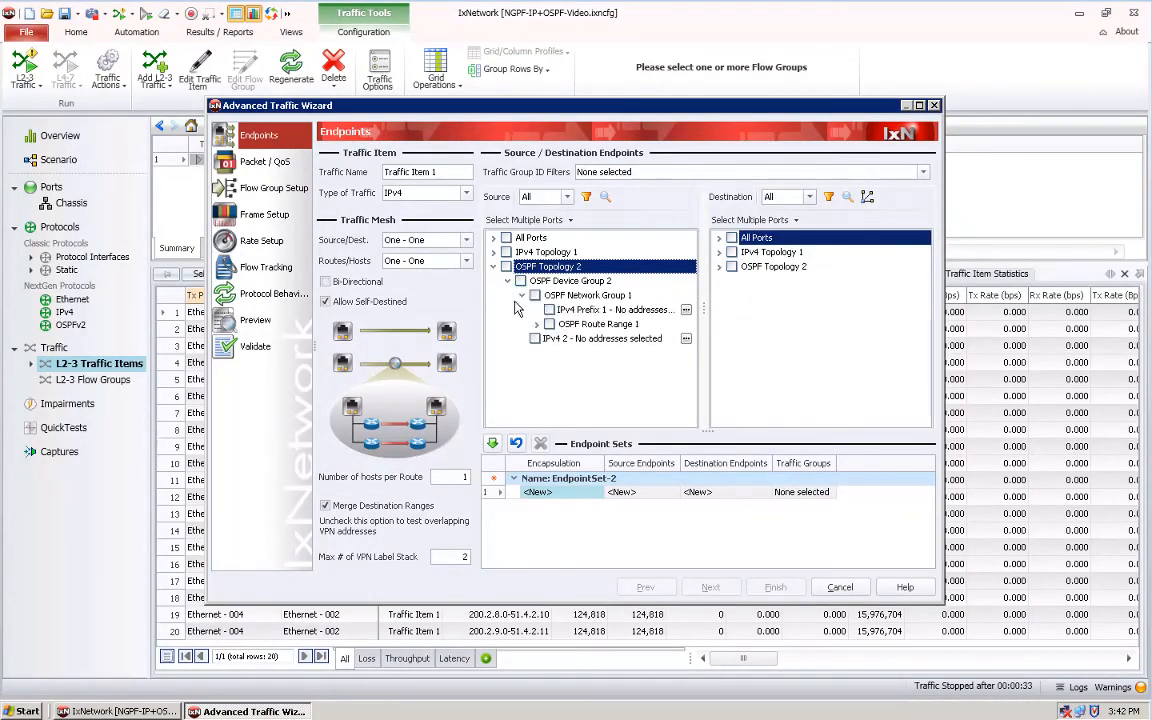
left_click(548, 310)
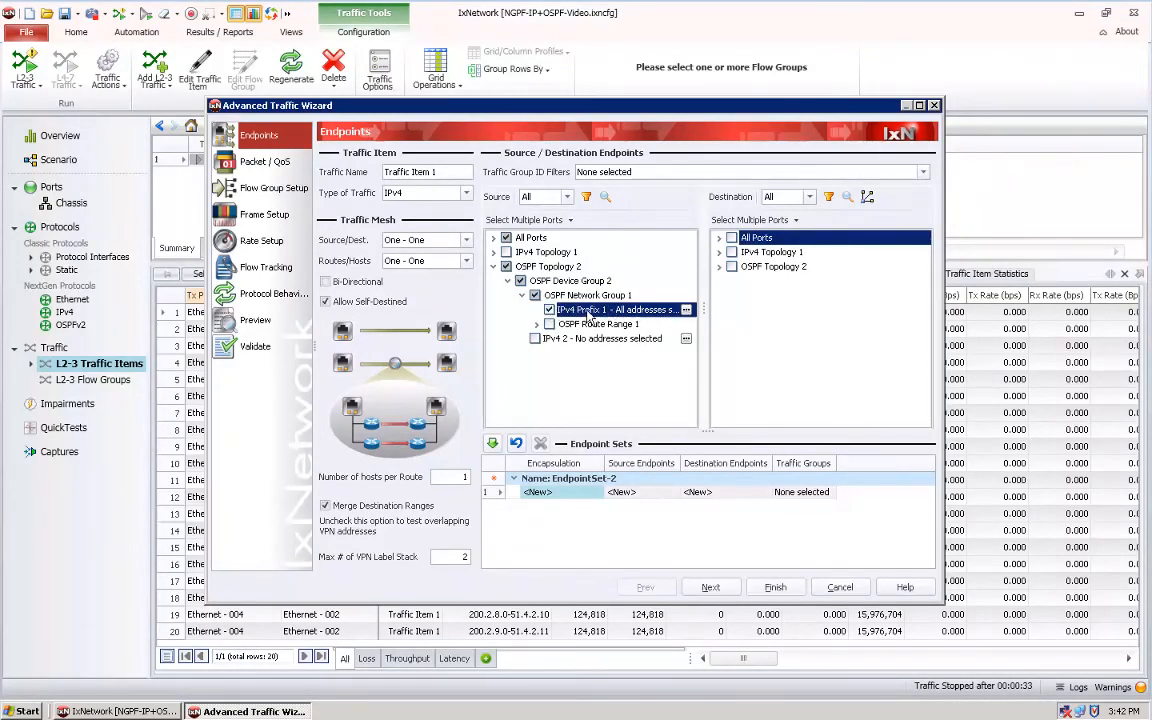
left_click(686, 310)
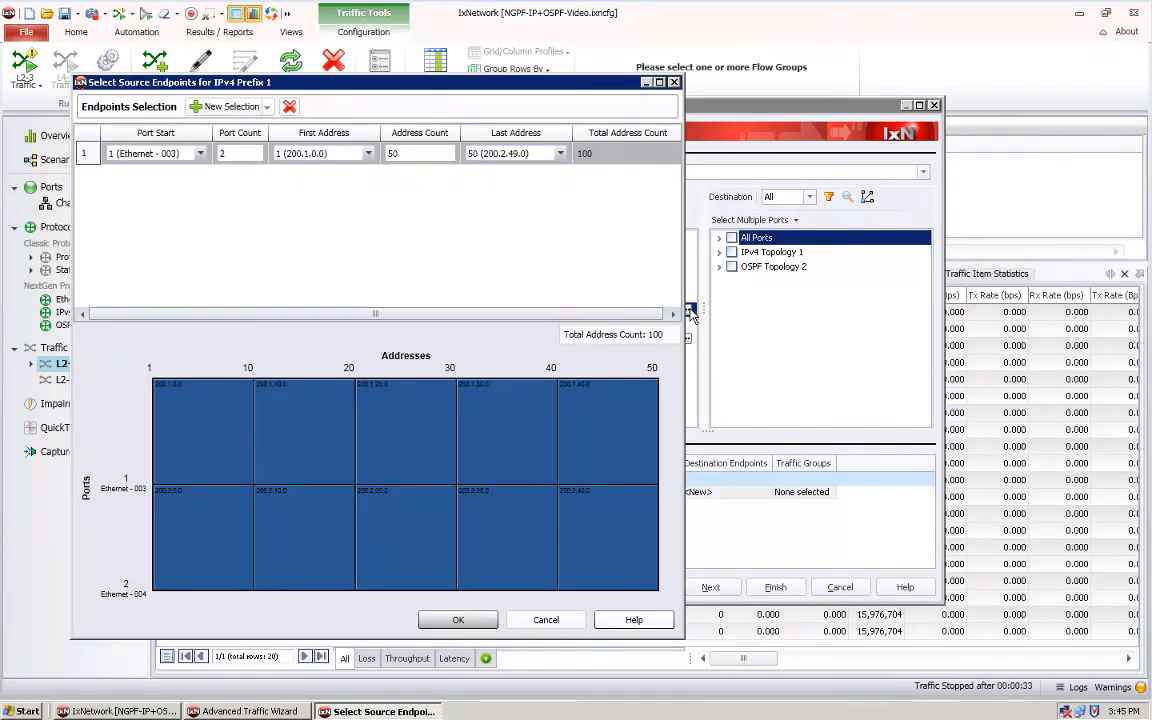
left_click_drag(527, 82, 492, 76)
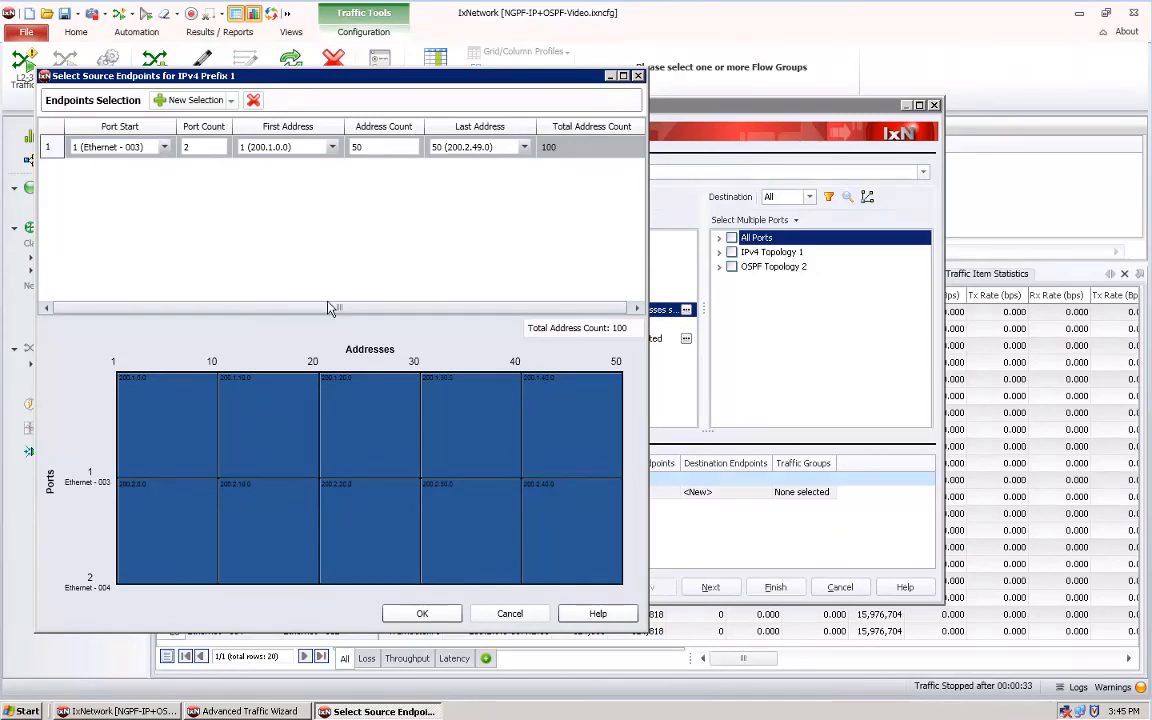
- Review the port start, port count and first address choices of the source endpoint selection
left_click(166, 148)
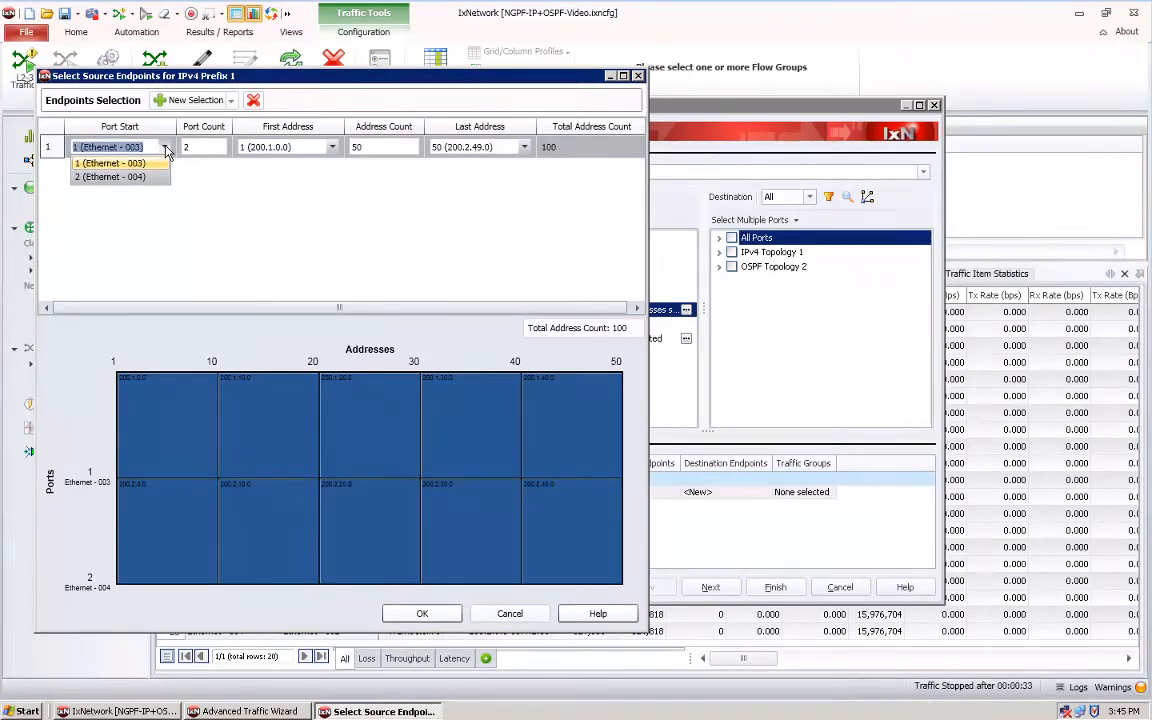
left_click(127, 146)
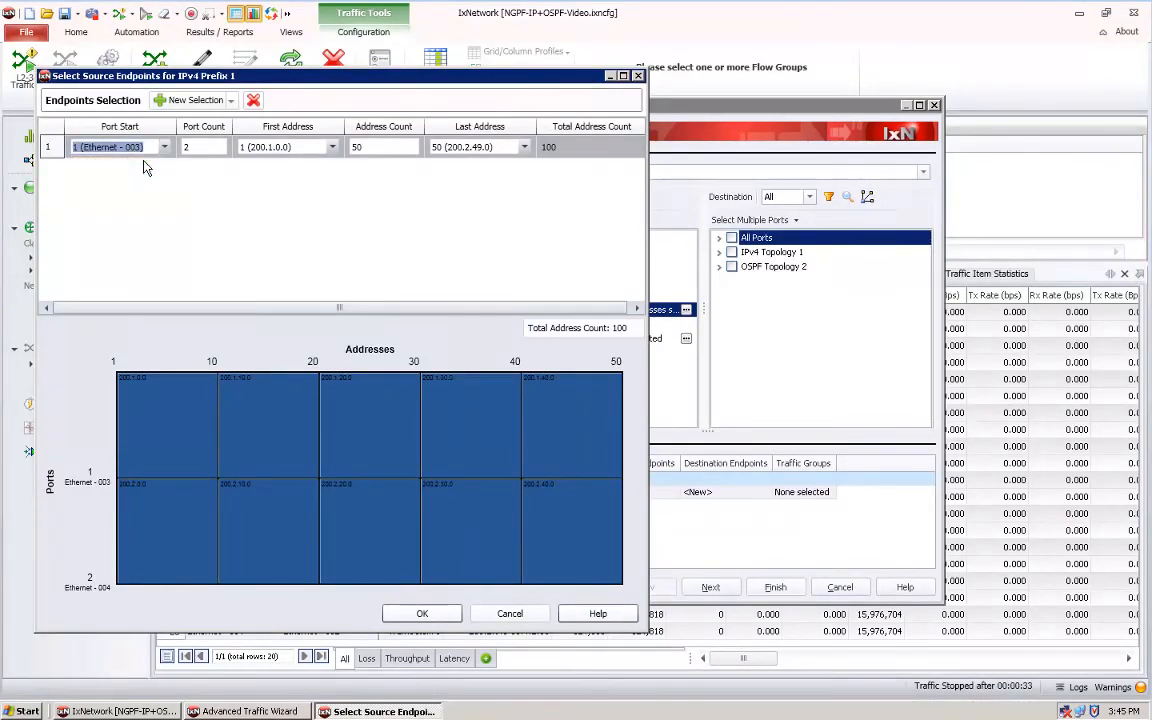
left_click(202, 146)
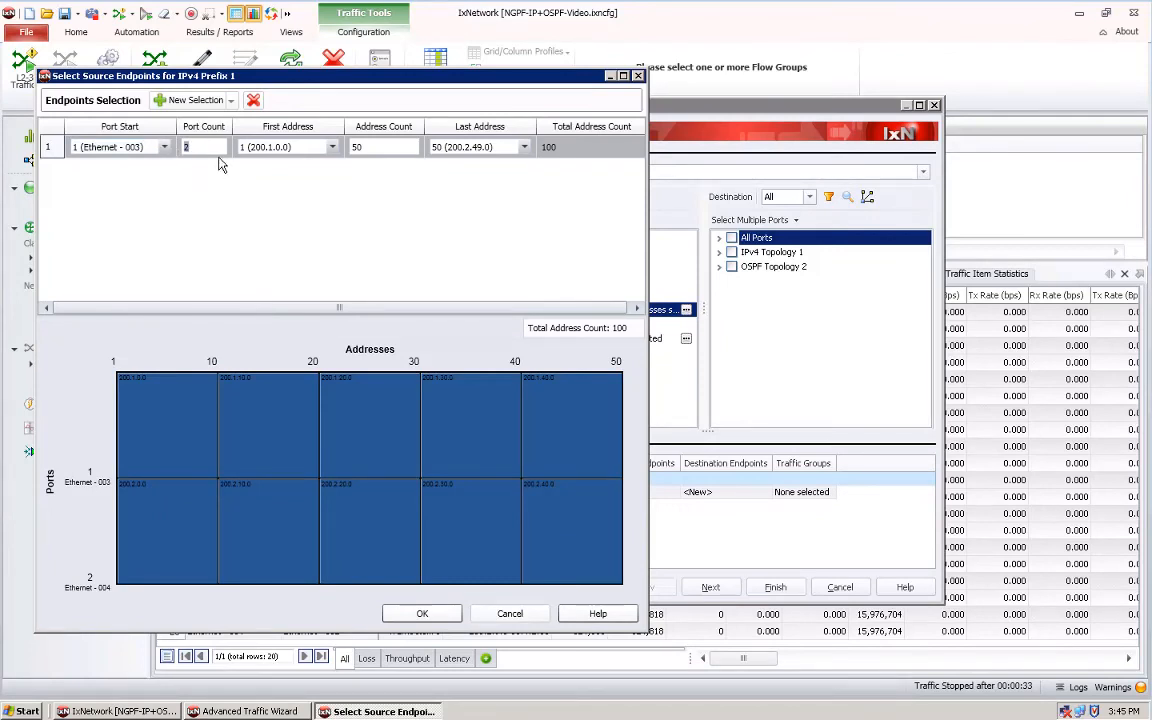
left_click(332, 147)
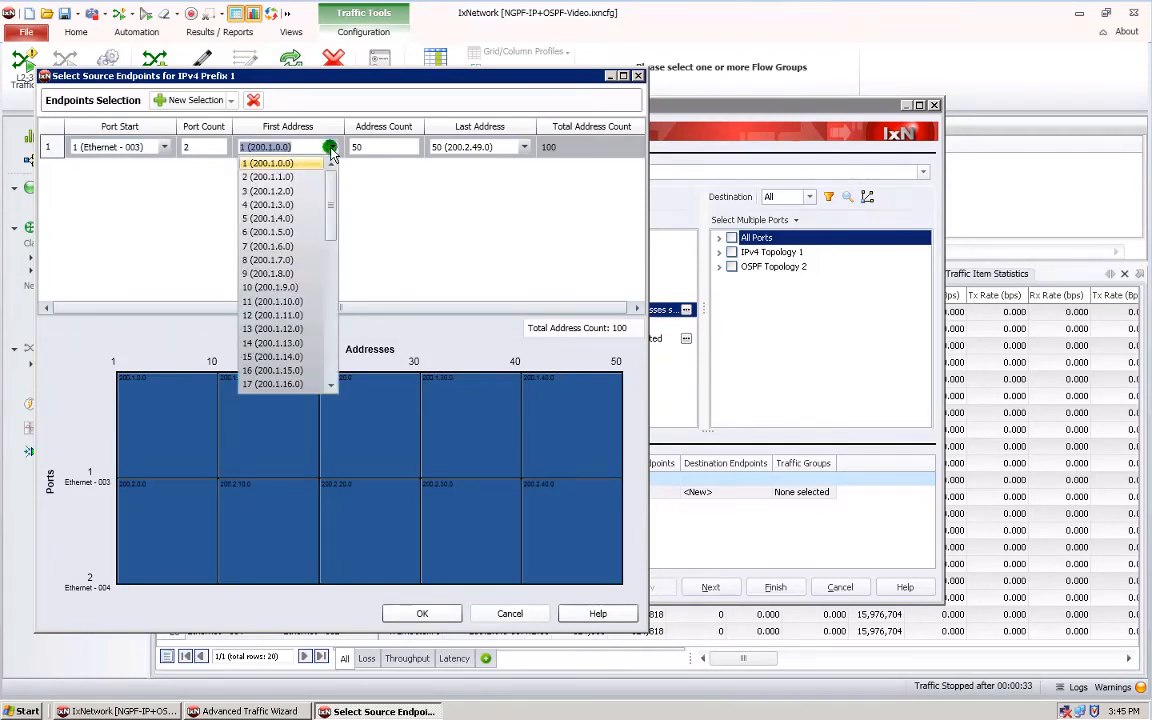
left_click_drag(331, 205, 334, 170)
- Set the address count of the source endpoint selection to 10
left_click(375, 147)
double_click(388, 147)
type("10")
key("Return")
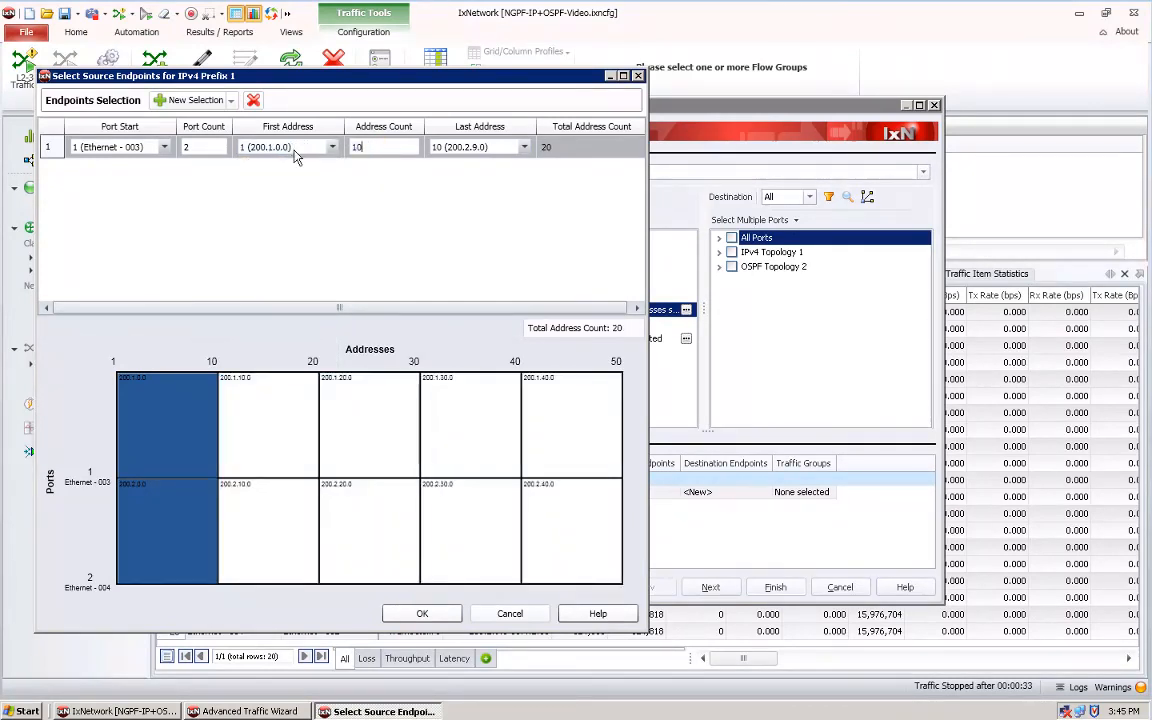
left_click(380, 147)
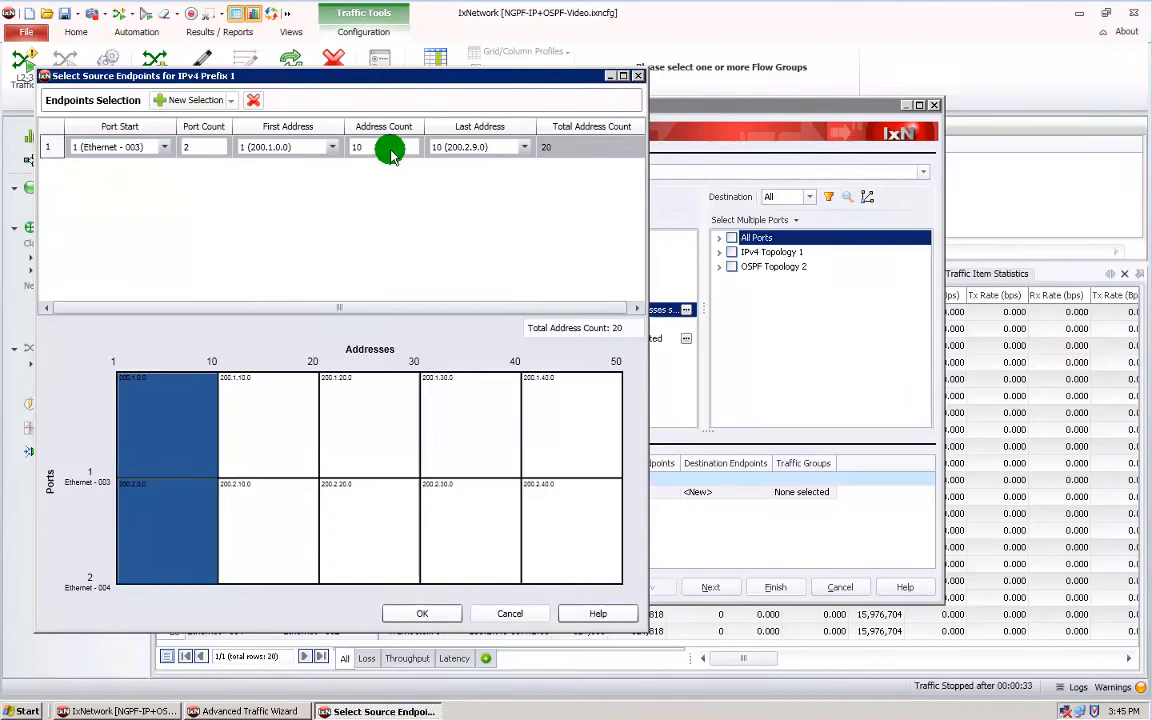
left_click(525, 148)
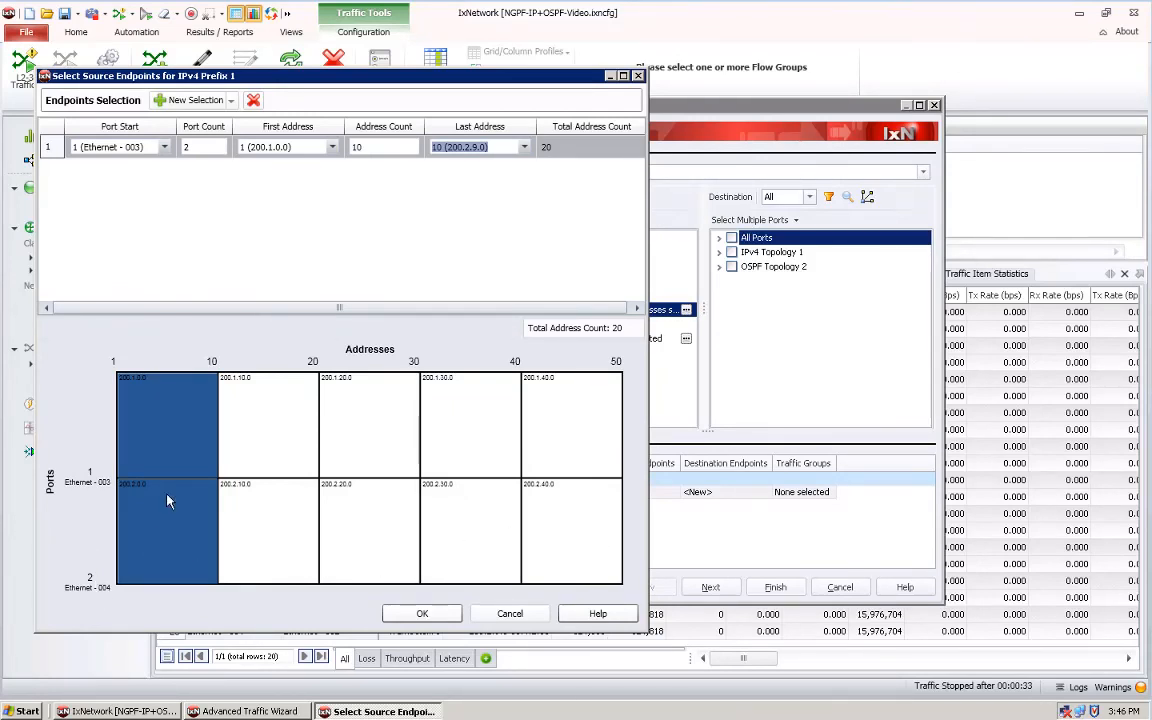
- Add a second source endpoint selection starting at port 2 (Ethernet - 004), and set the first selection's port count to 1
left_click(170, 102)
left_click(164, 169)
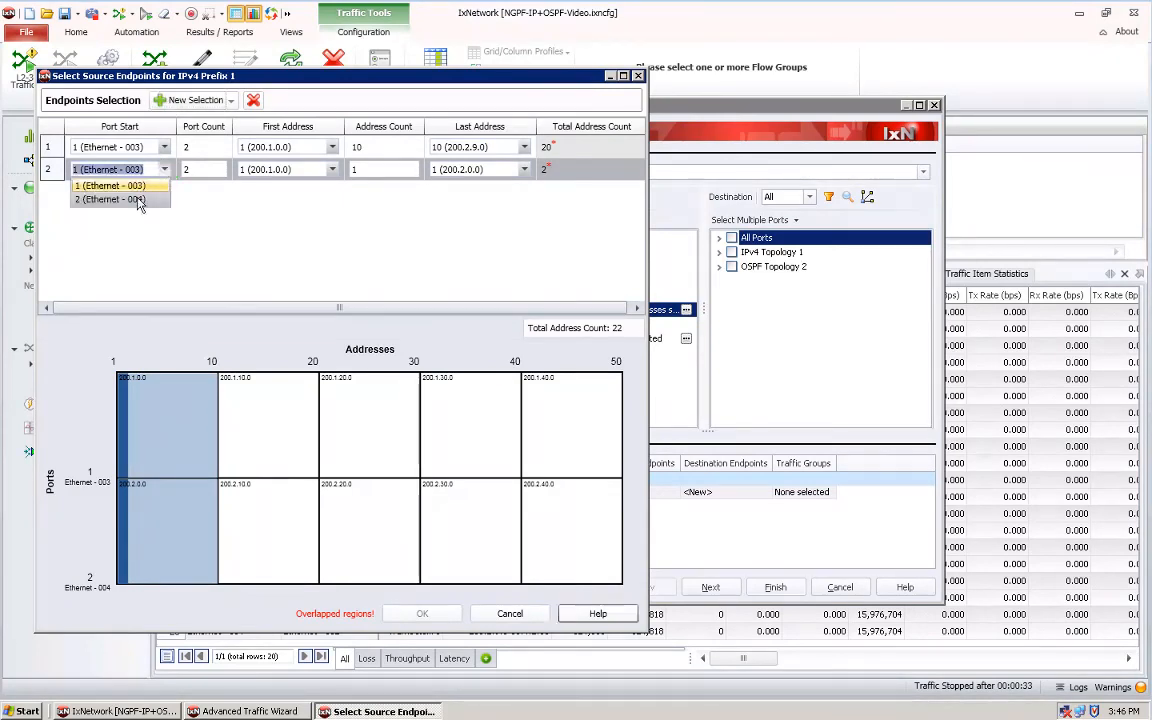
left_click(110, 199)
left_click(200, 147)
type("1")
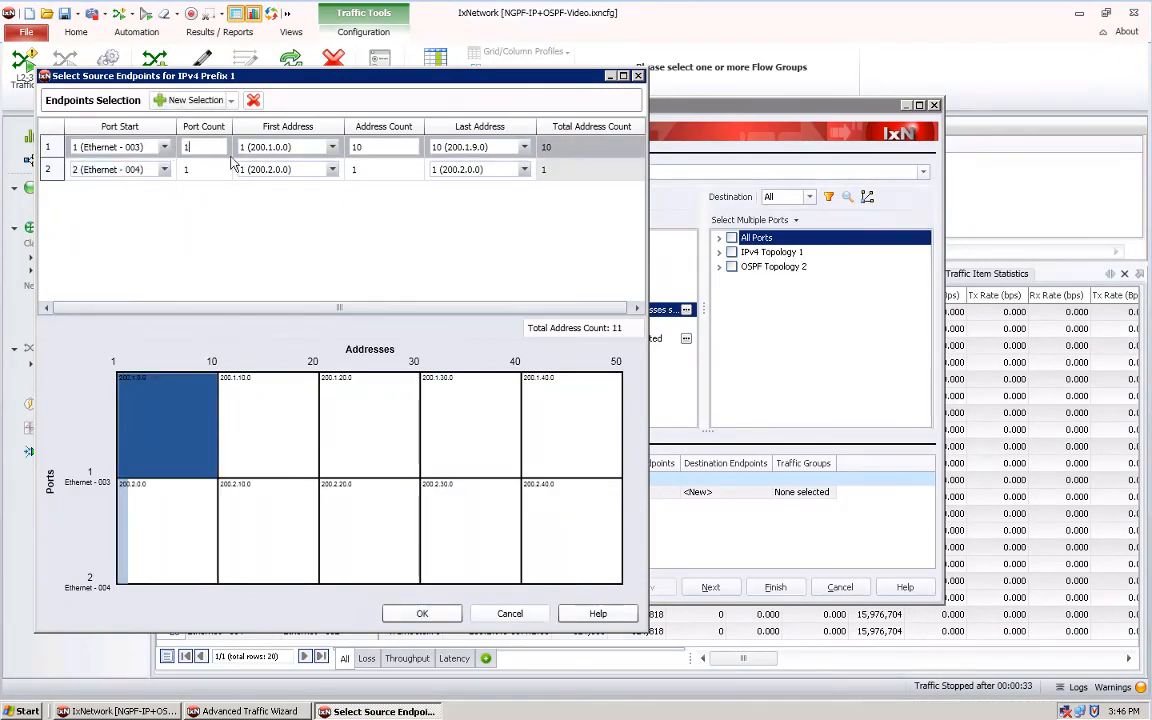
left_click(138, 147)
left_click(200, 148)
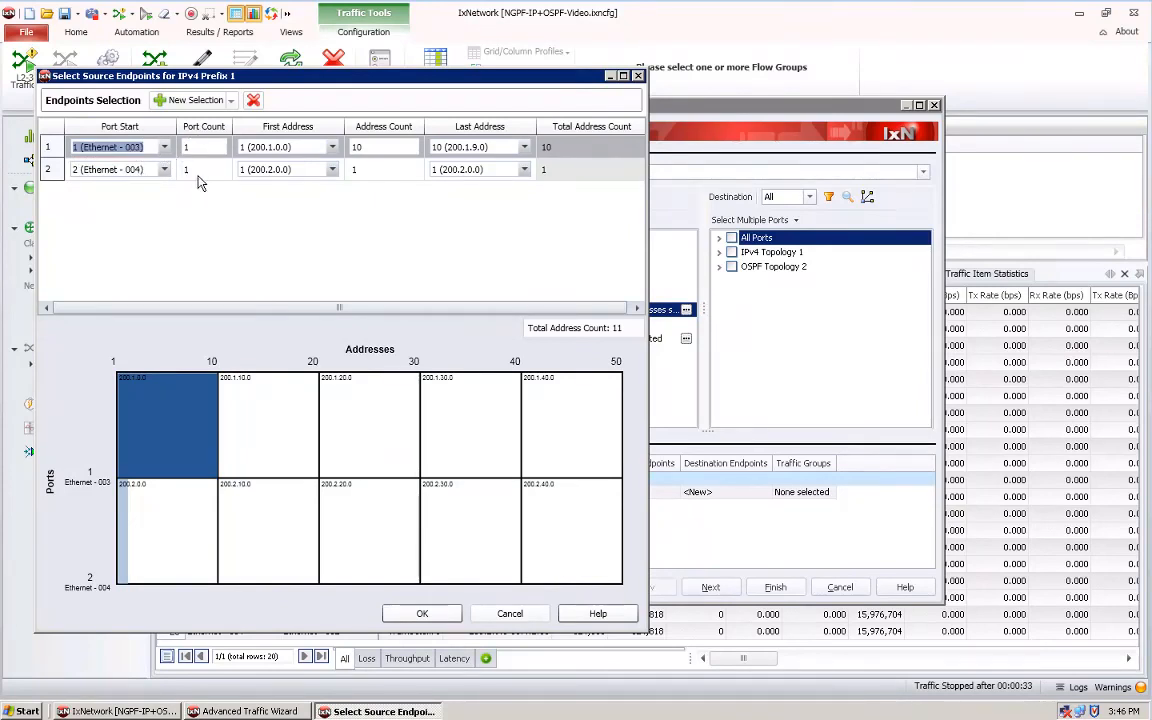
- Set the address count of the second source selection (Ethernet - 004) to 10, and accept the source endpoint selections
left_click(375, 177)
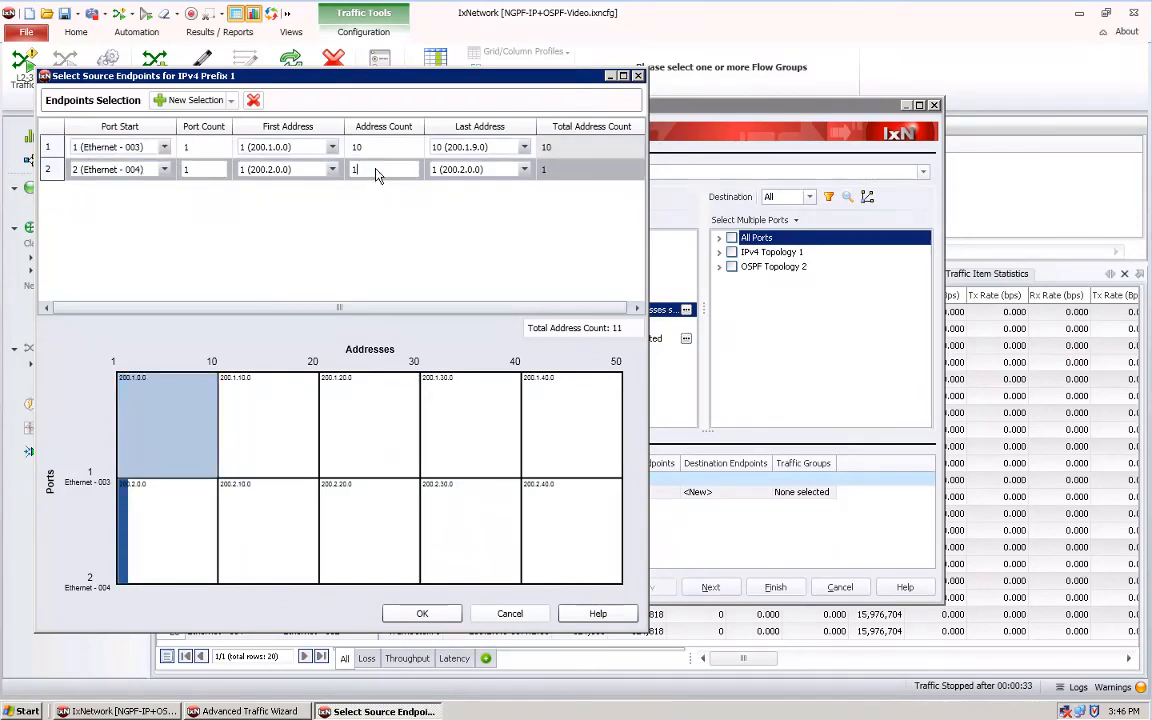
type("0")
left_click(310, 151)
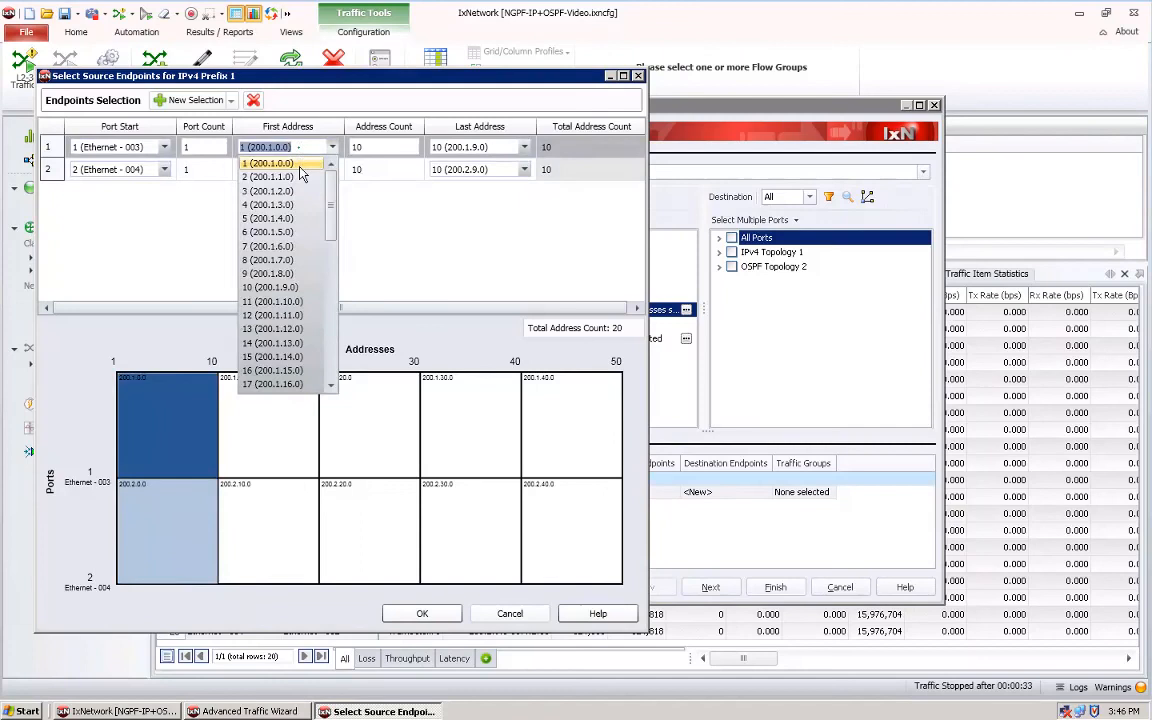
left_click(204, 162)
left_click(204, 166)
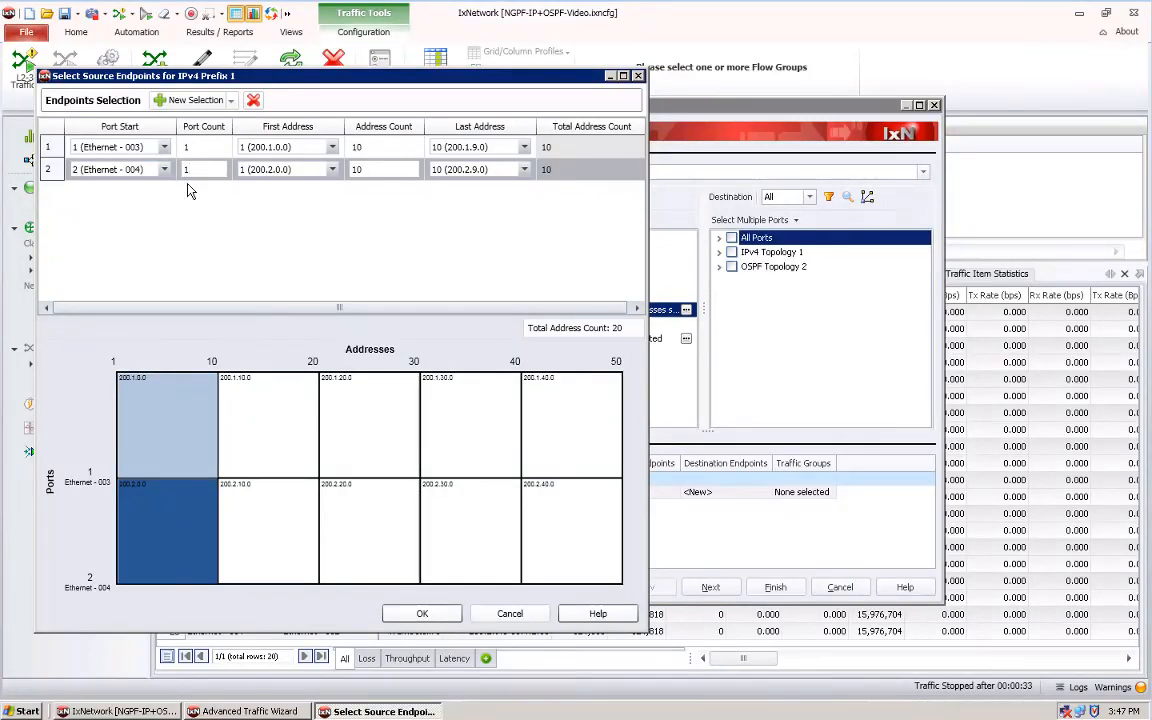
left_click(422, 614)
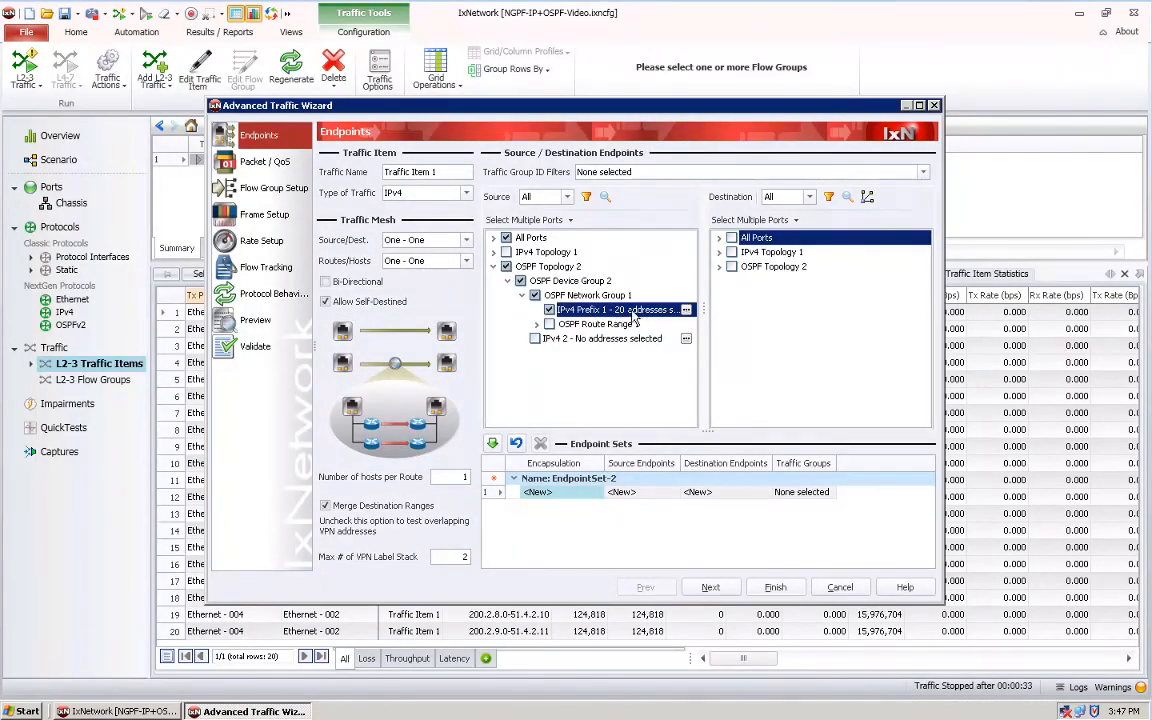
- Select IPv4 1 under IPv4 Device Group 1 as the destination with all addresses, and add the source-destination pair as an endpoint set
left_click(720, 253)
left_click(733, 267)
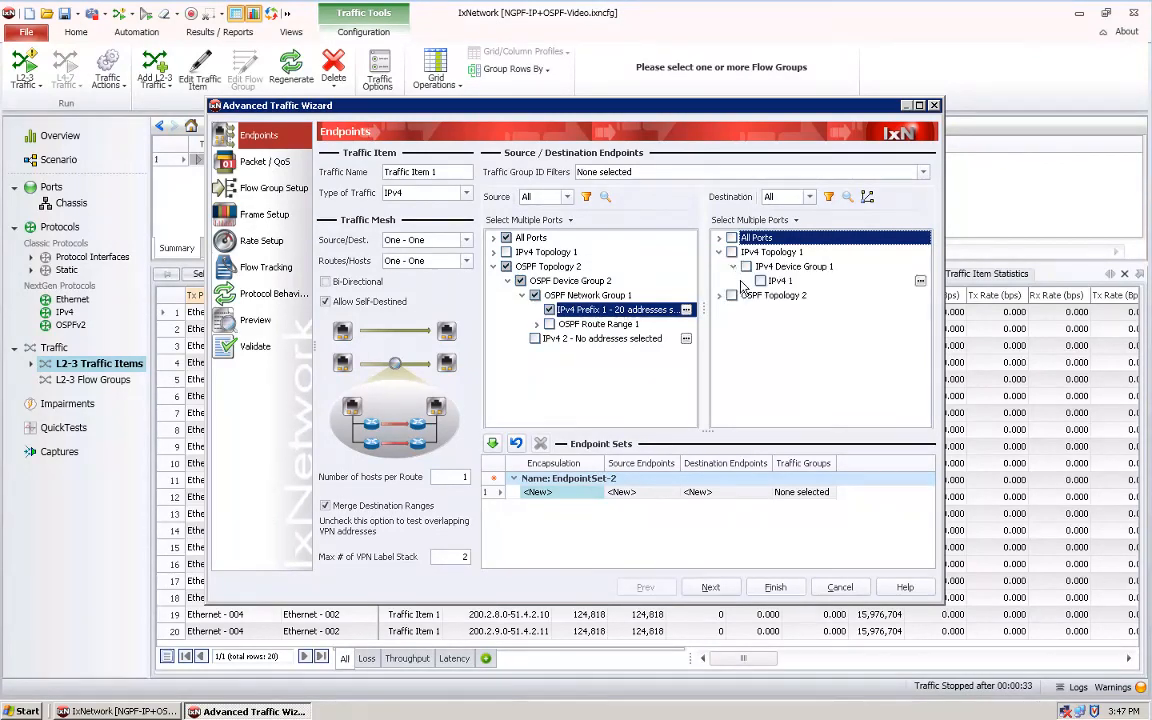
left_click(761, 281)
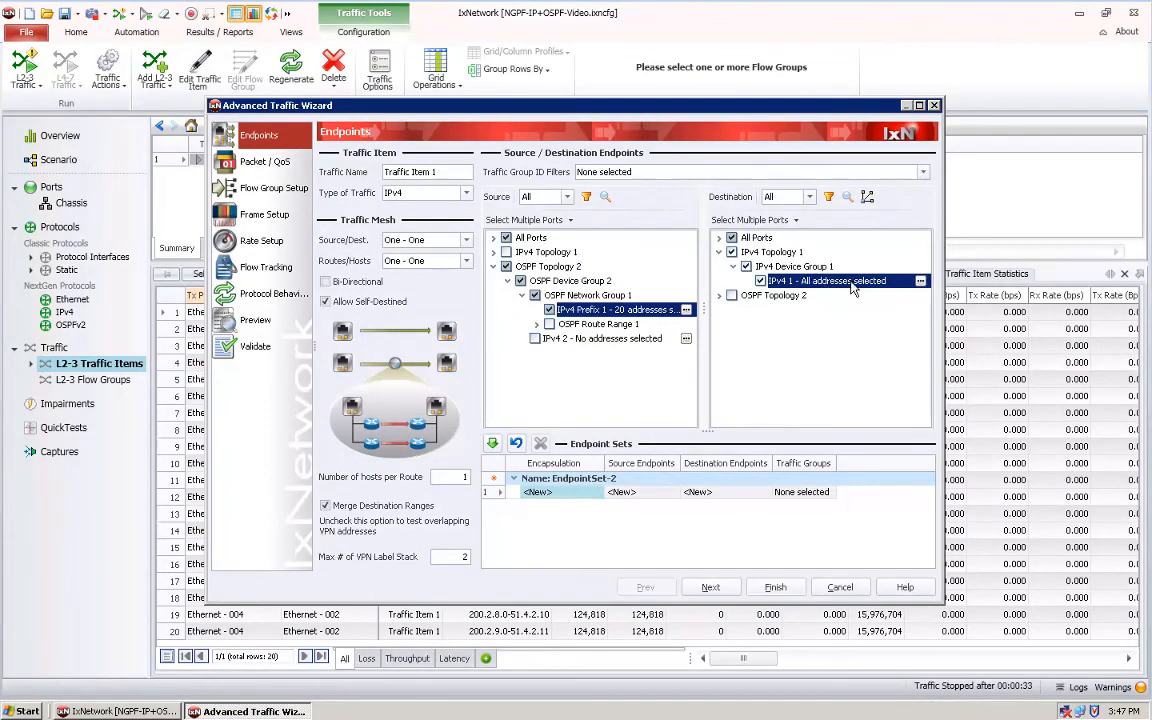
left_click(920, 281)
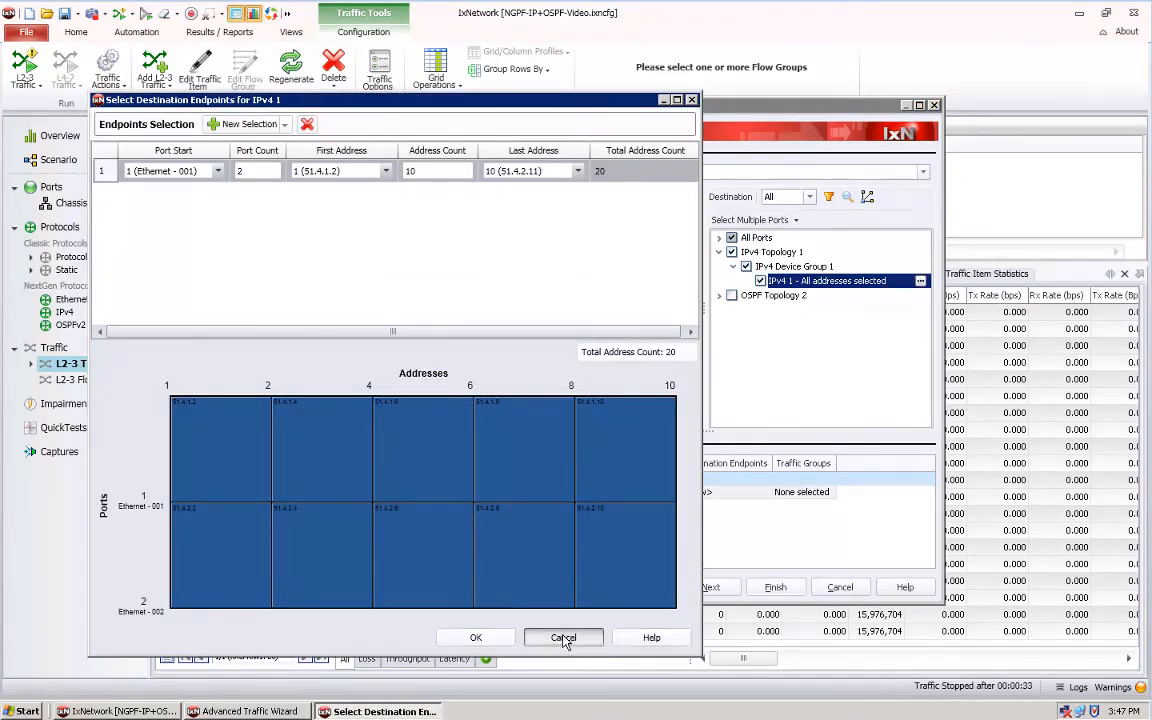
left_click(564, 638)
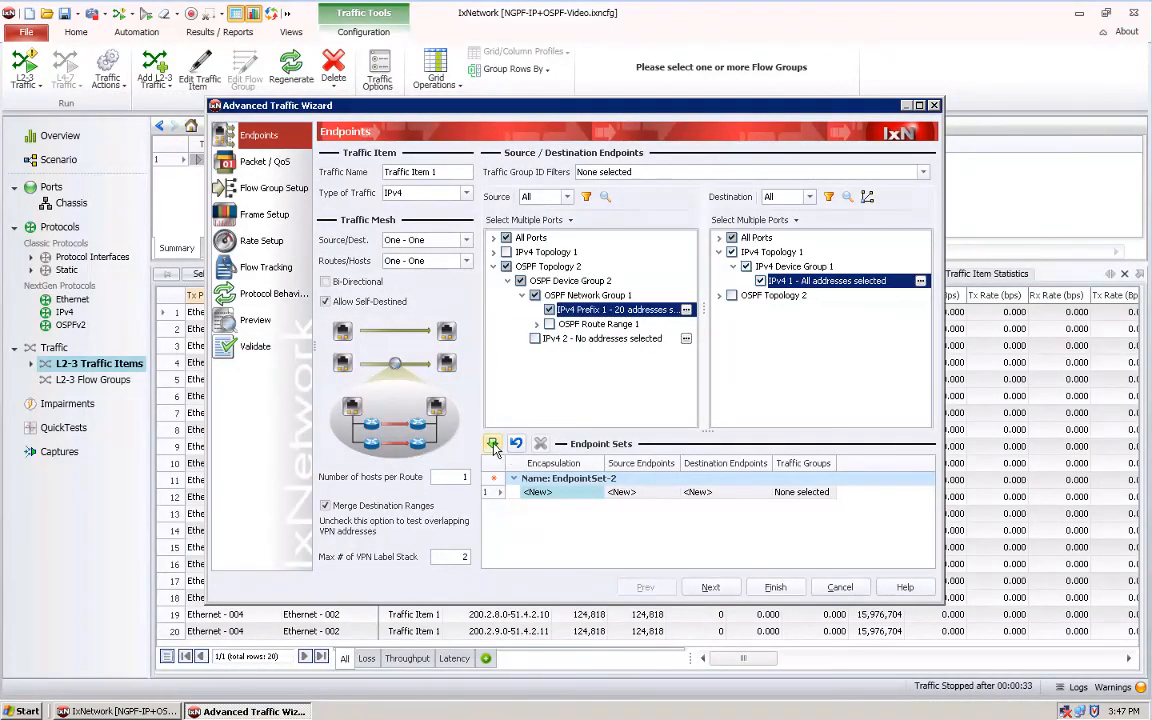
left_click(492, 443)
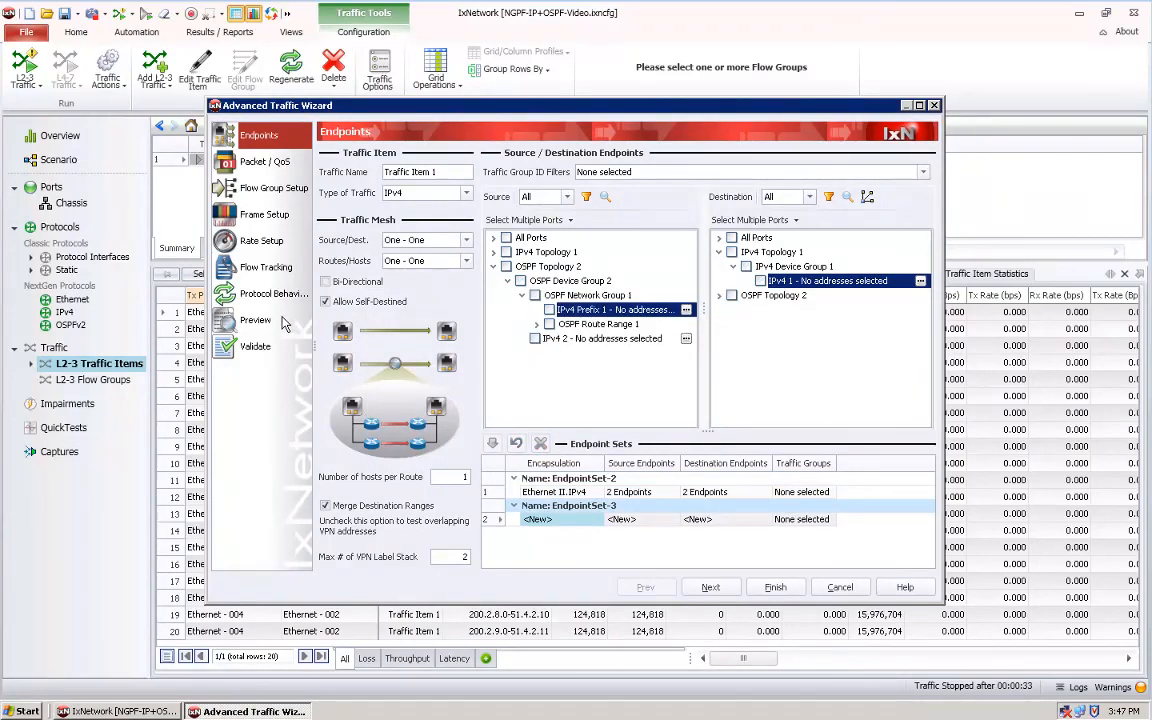
- Preview the packets of the Ethernet - 003 and Ethernet - 004 flow groups for the current traffic item, and finish the traffic item
left_click(260, 267)
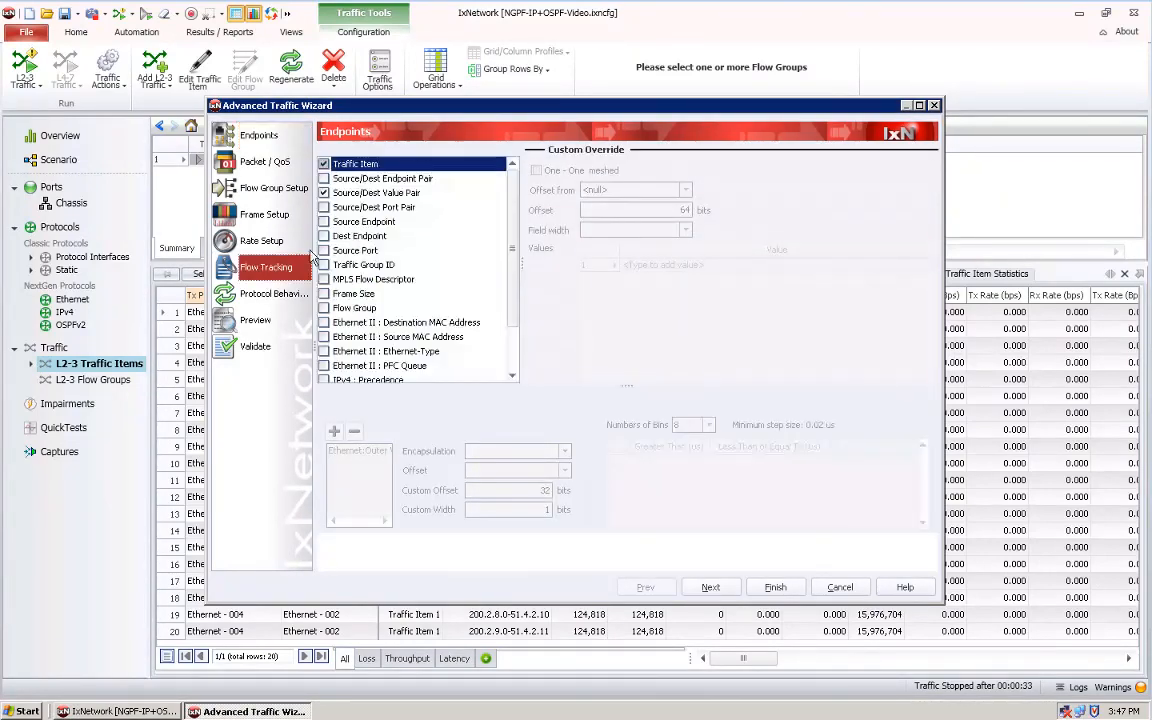
left_click(255, 320)
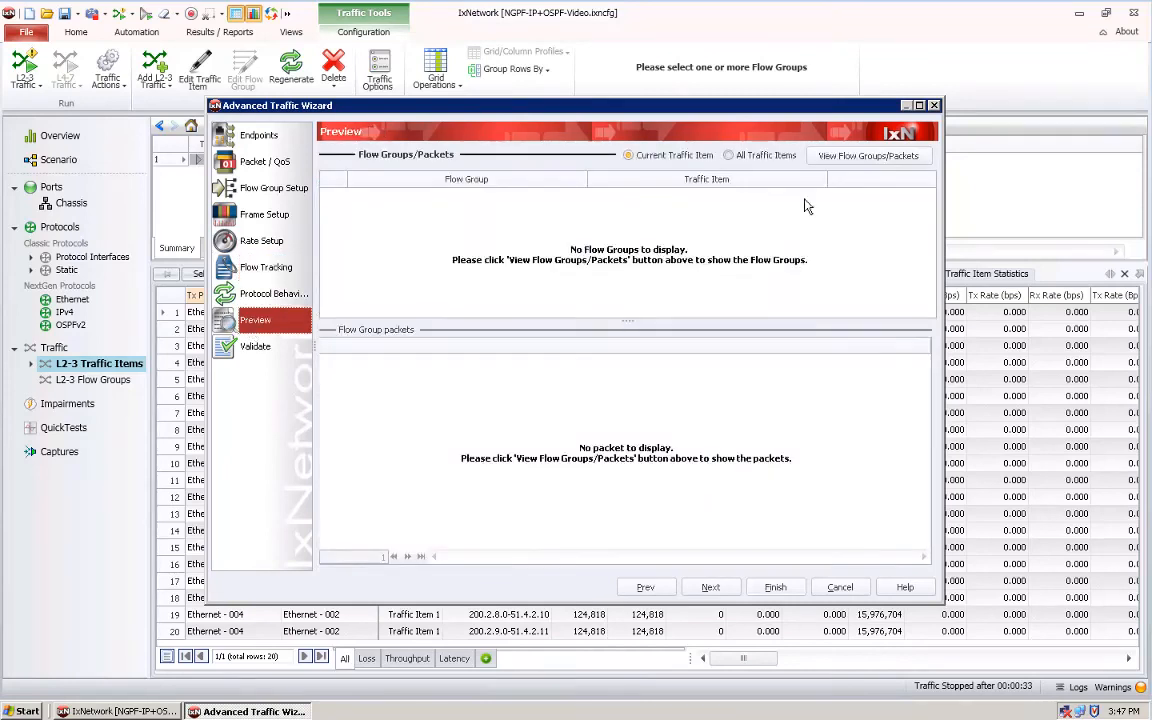
left_click(868, 156)
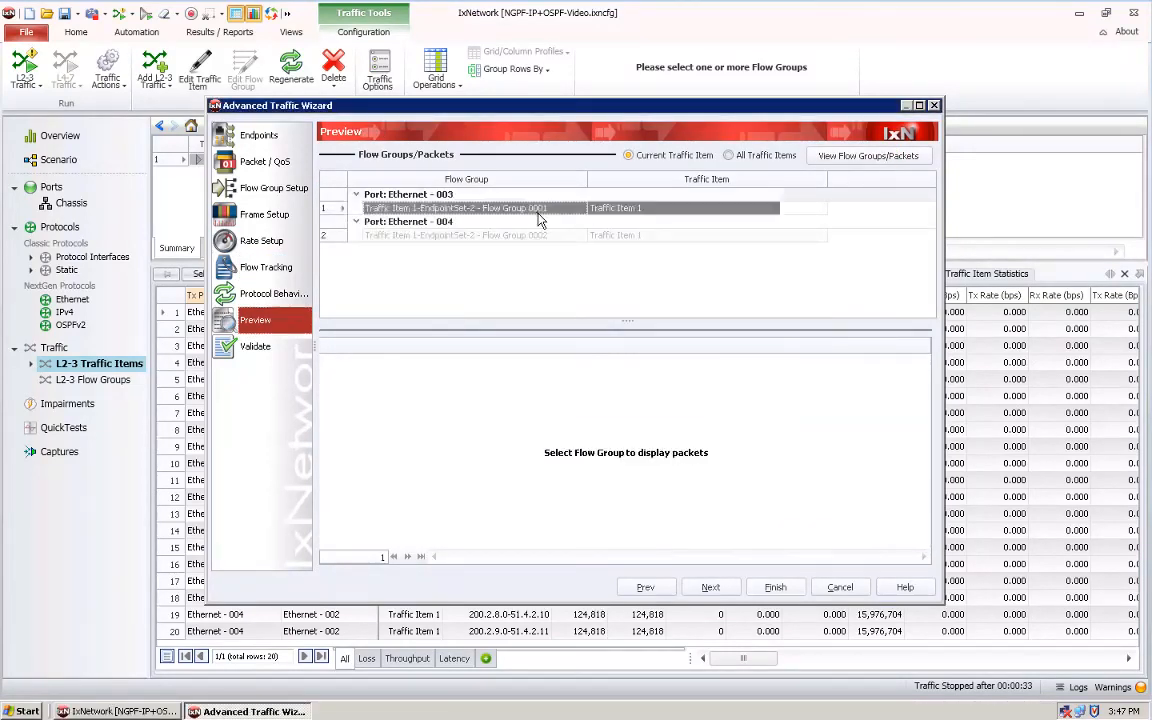
left_click(537, 210)
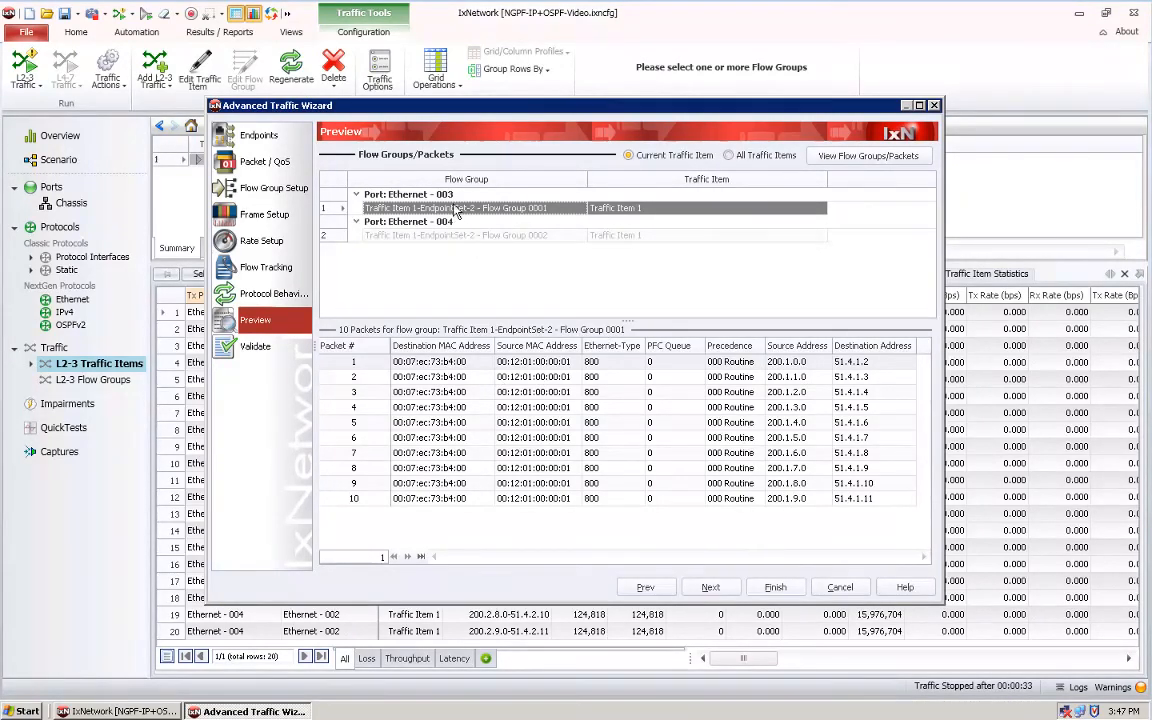
left_click(402, 232)
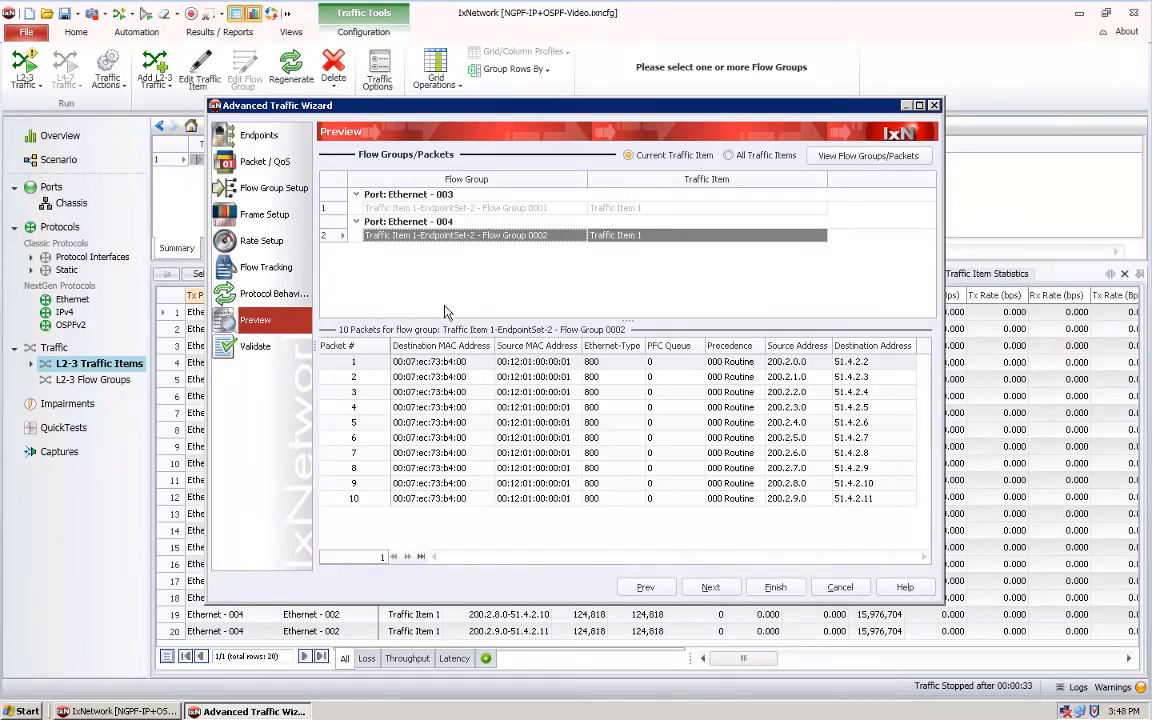
left_click(775, 587)
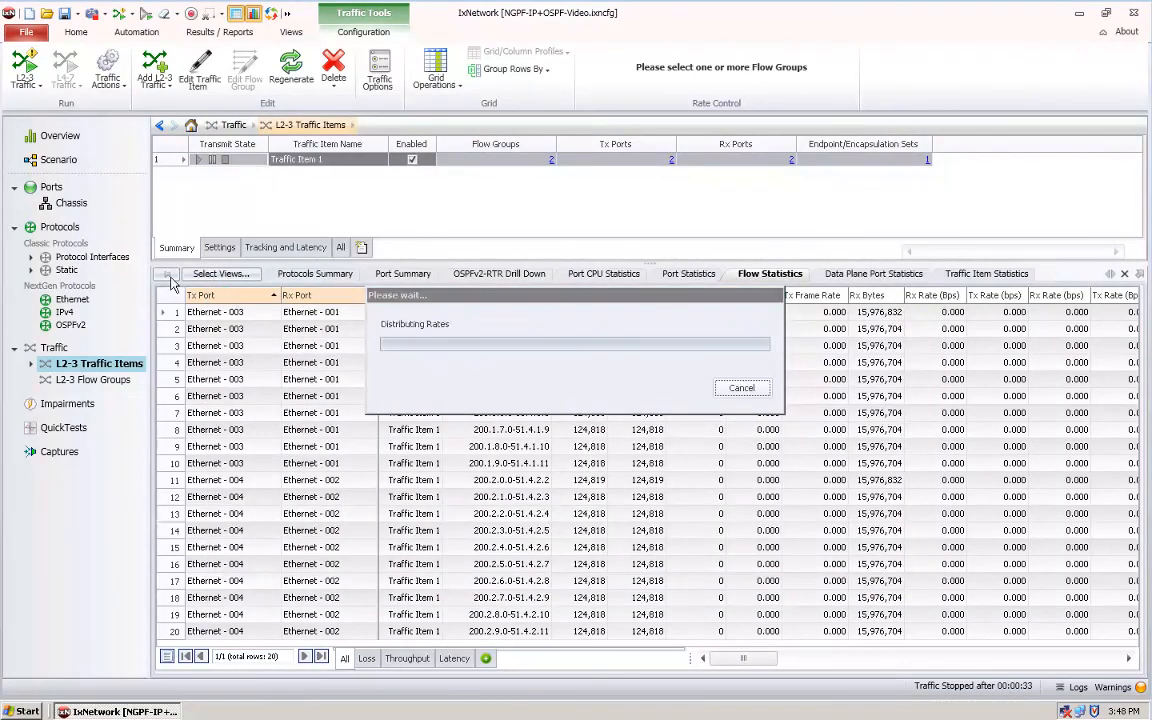